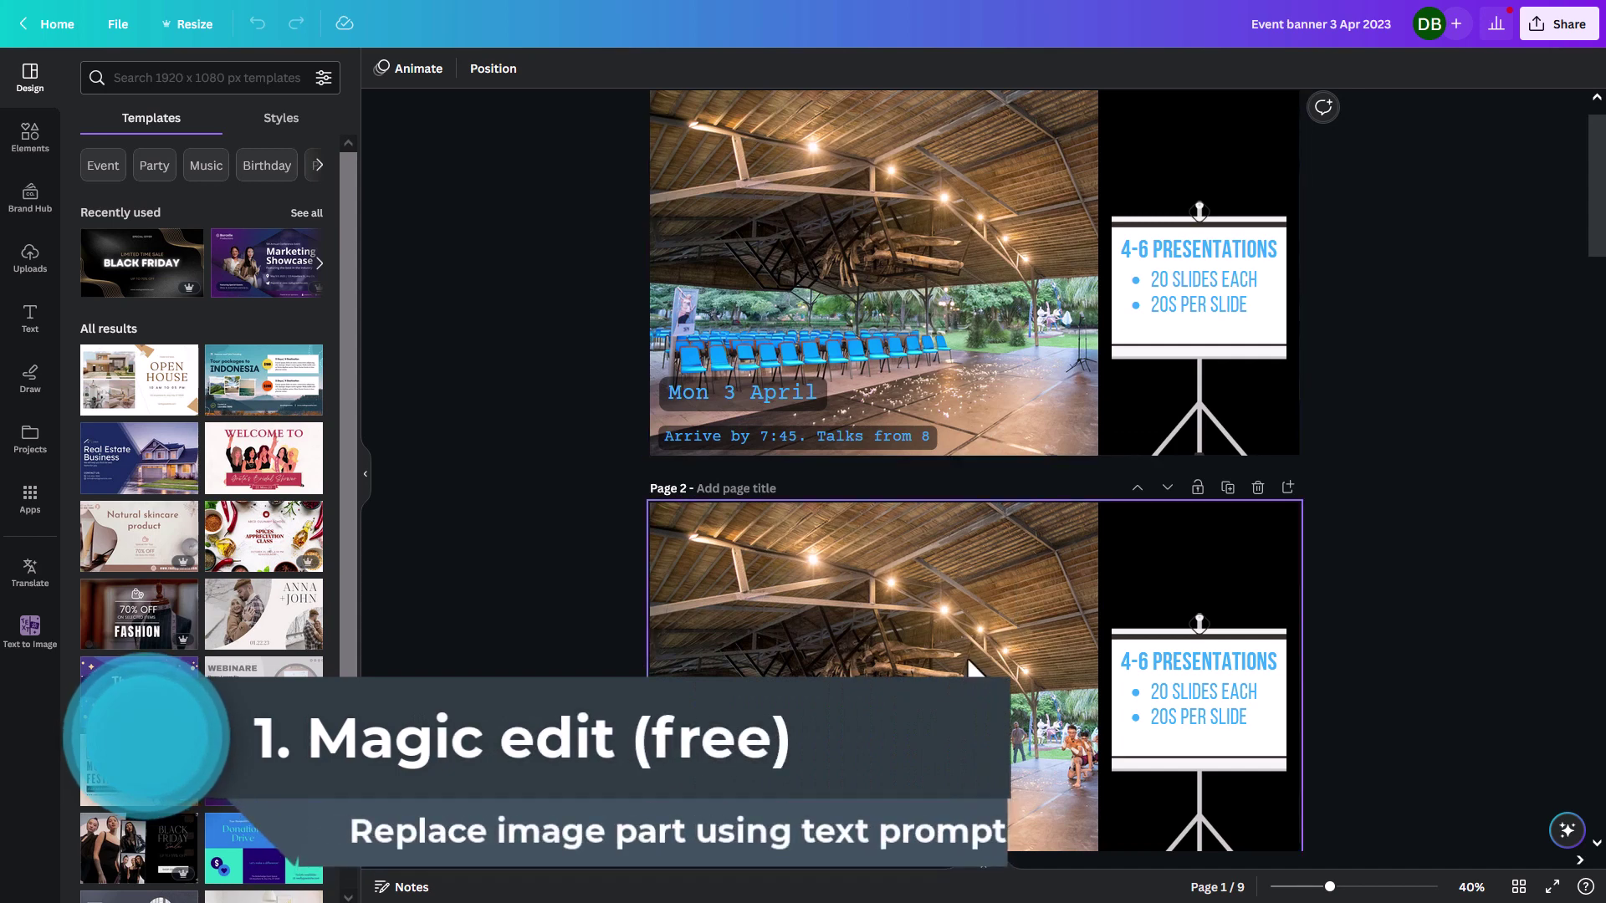
Select the crowd-filled venue photo on page 2 of the event banner.
click(1004, 508)
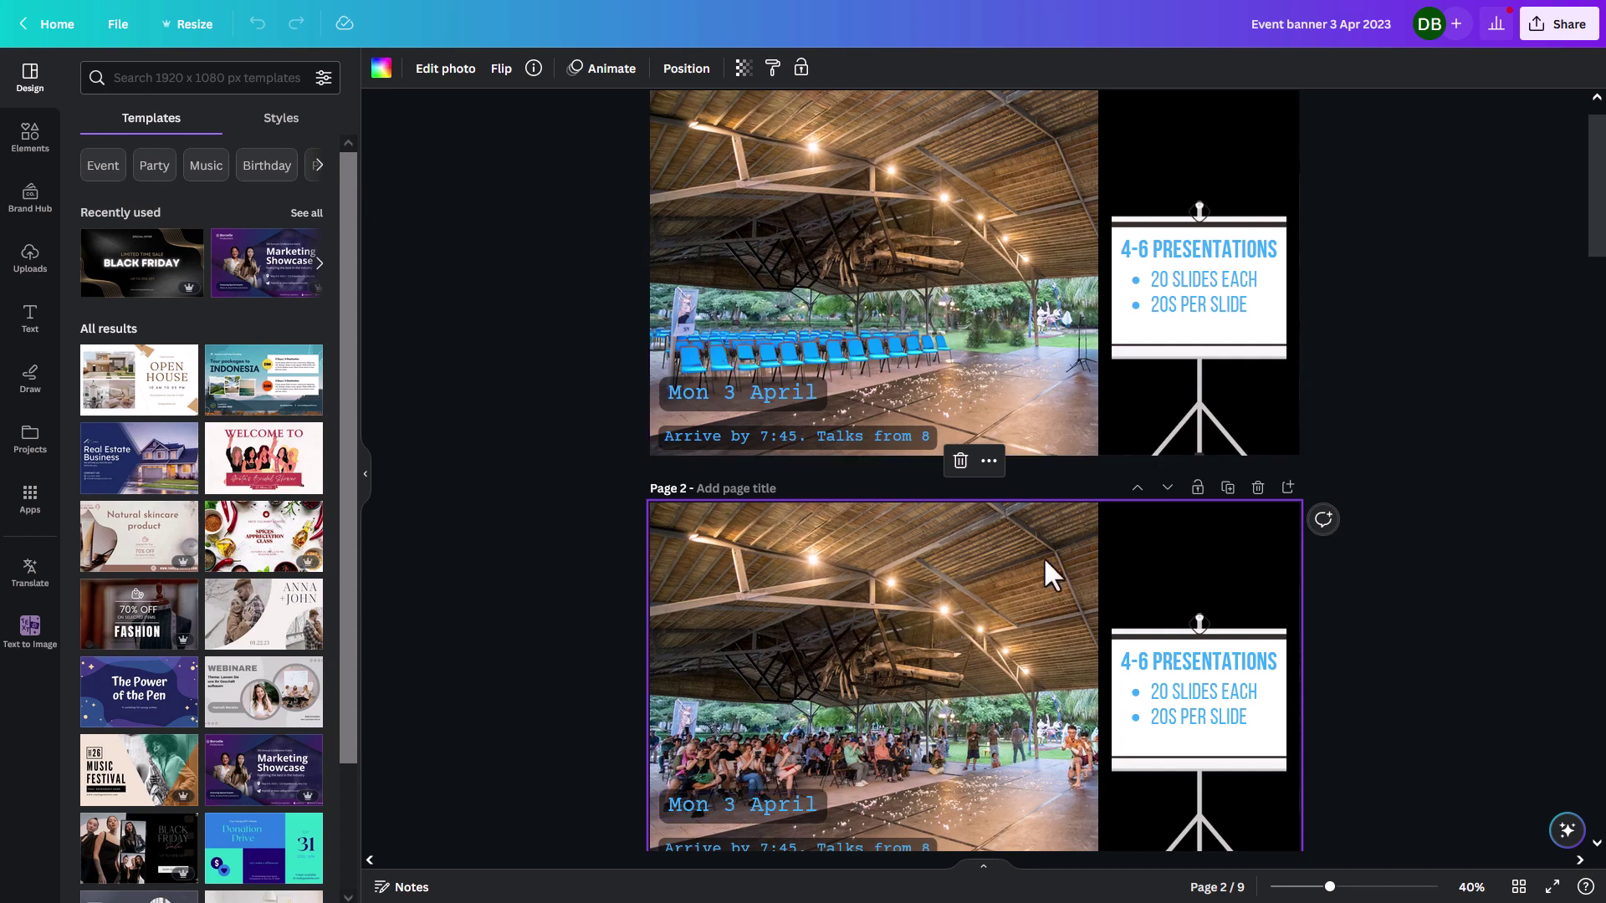
scroll(935, 612, up, 1)
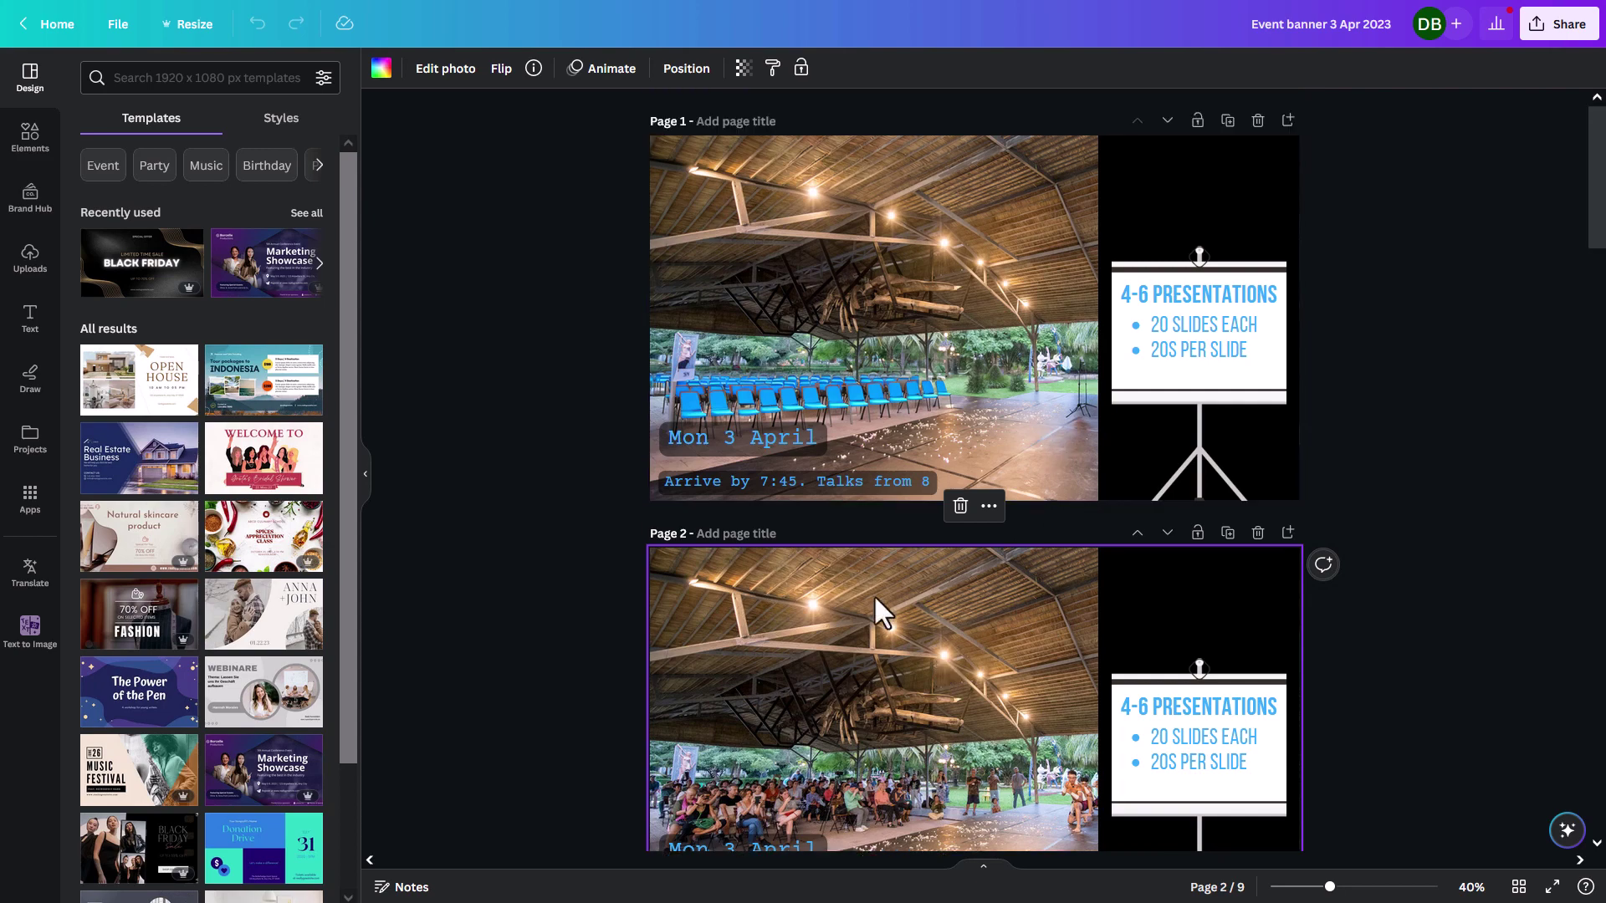
Duplicate page 2 and start Magic Edit on the new page 3 photo.
click(1227, 535)
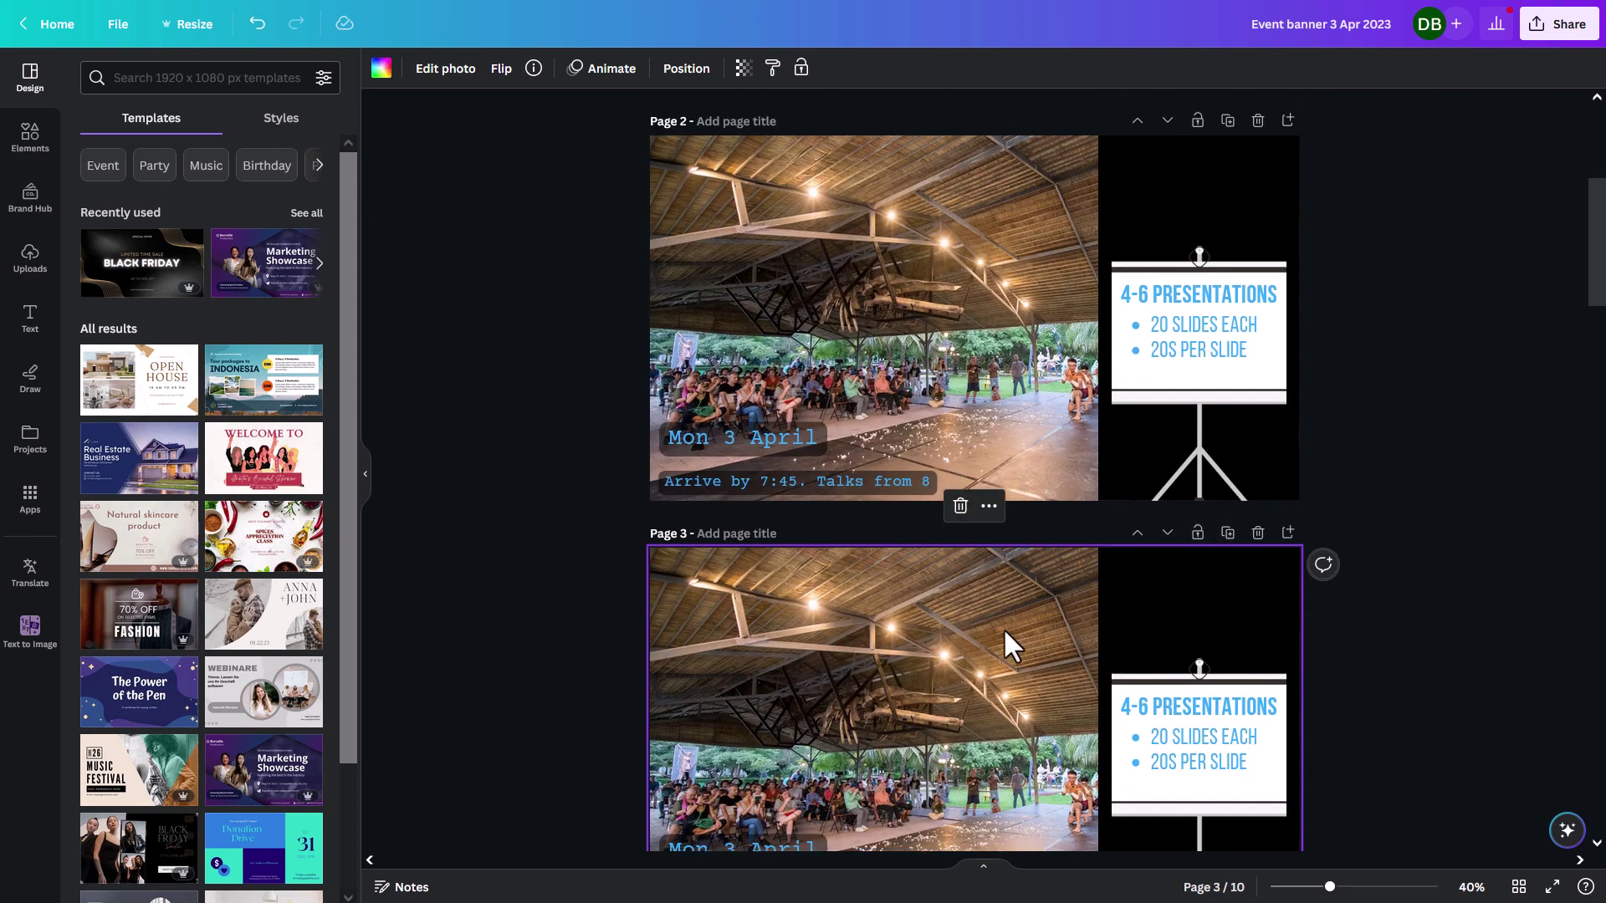
click(440, 77)
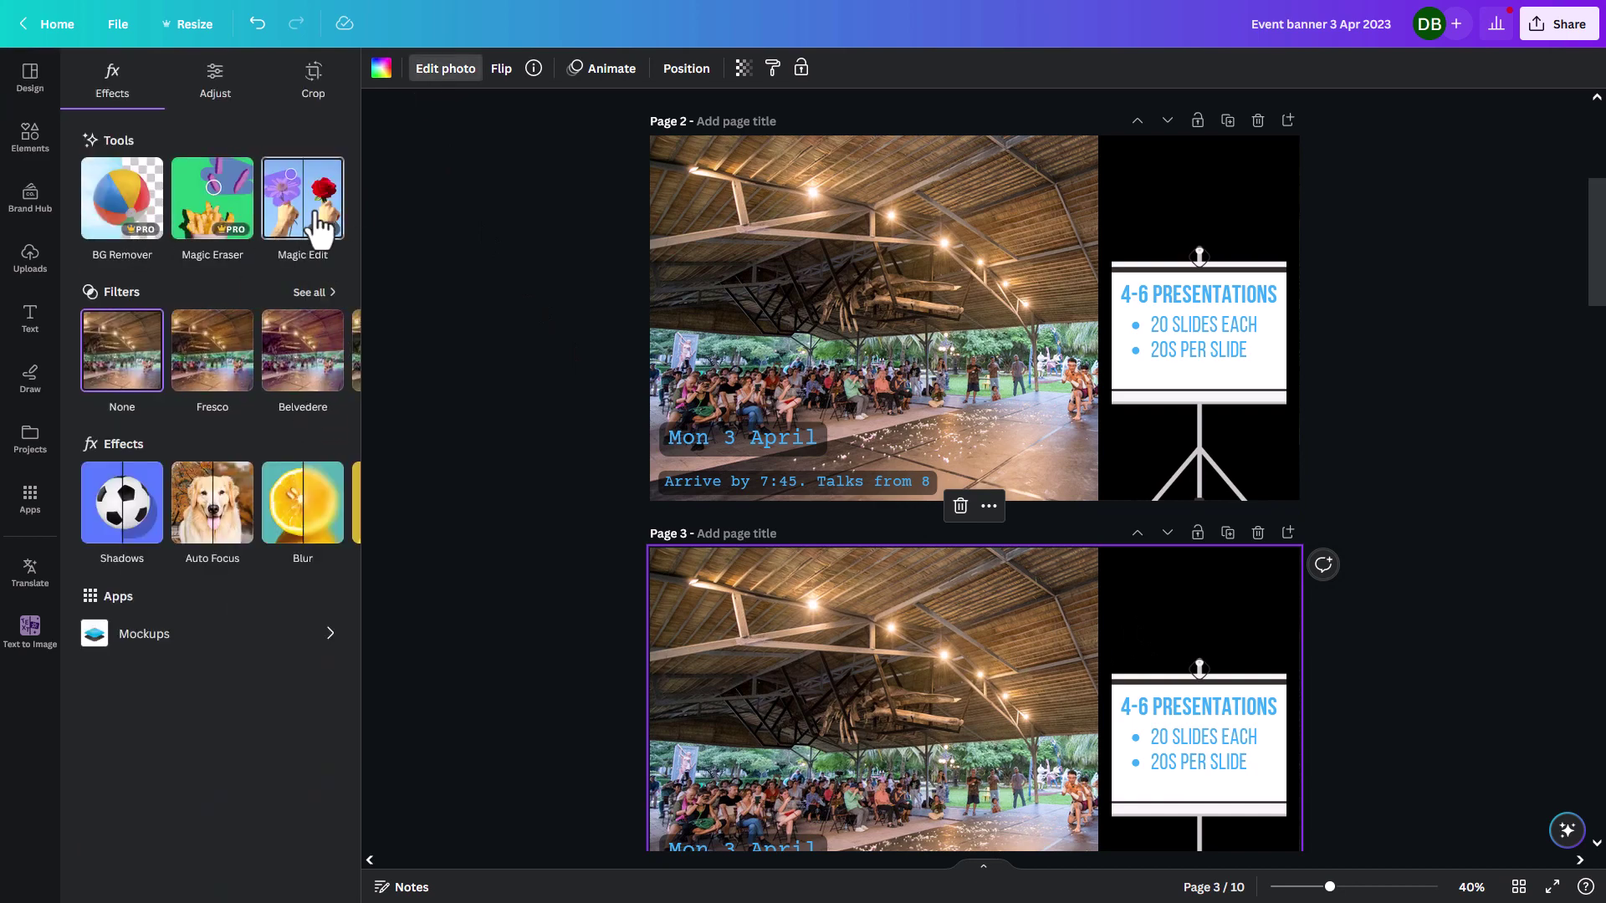
click(303, 221)
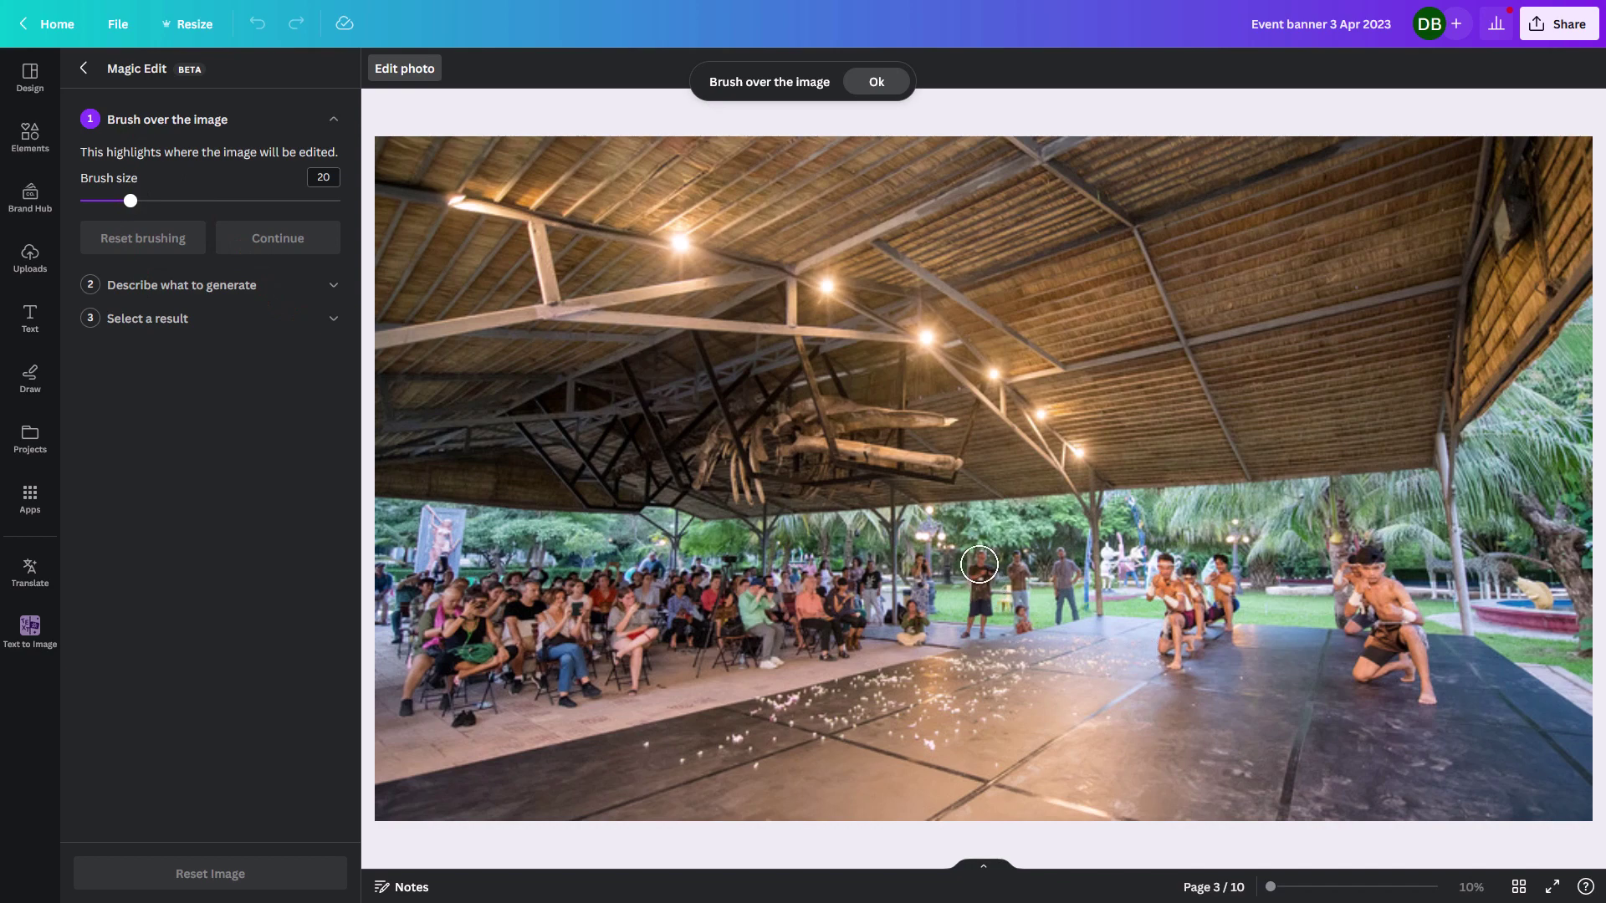
Brush over the standing man, generate 'short trees' and apply the second result.
mouse_move(979, 565)
mouse_down()
mouse_move(973, 628)
mouse_move(1014, 563)
mouse_move(1022, 614)
mouse_move(1057, 558)
mouse_move(1068, 595)
mouse_up()
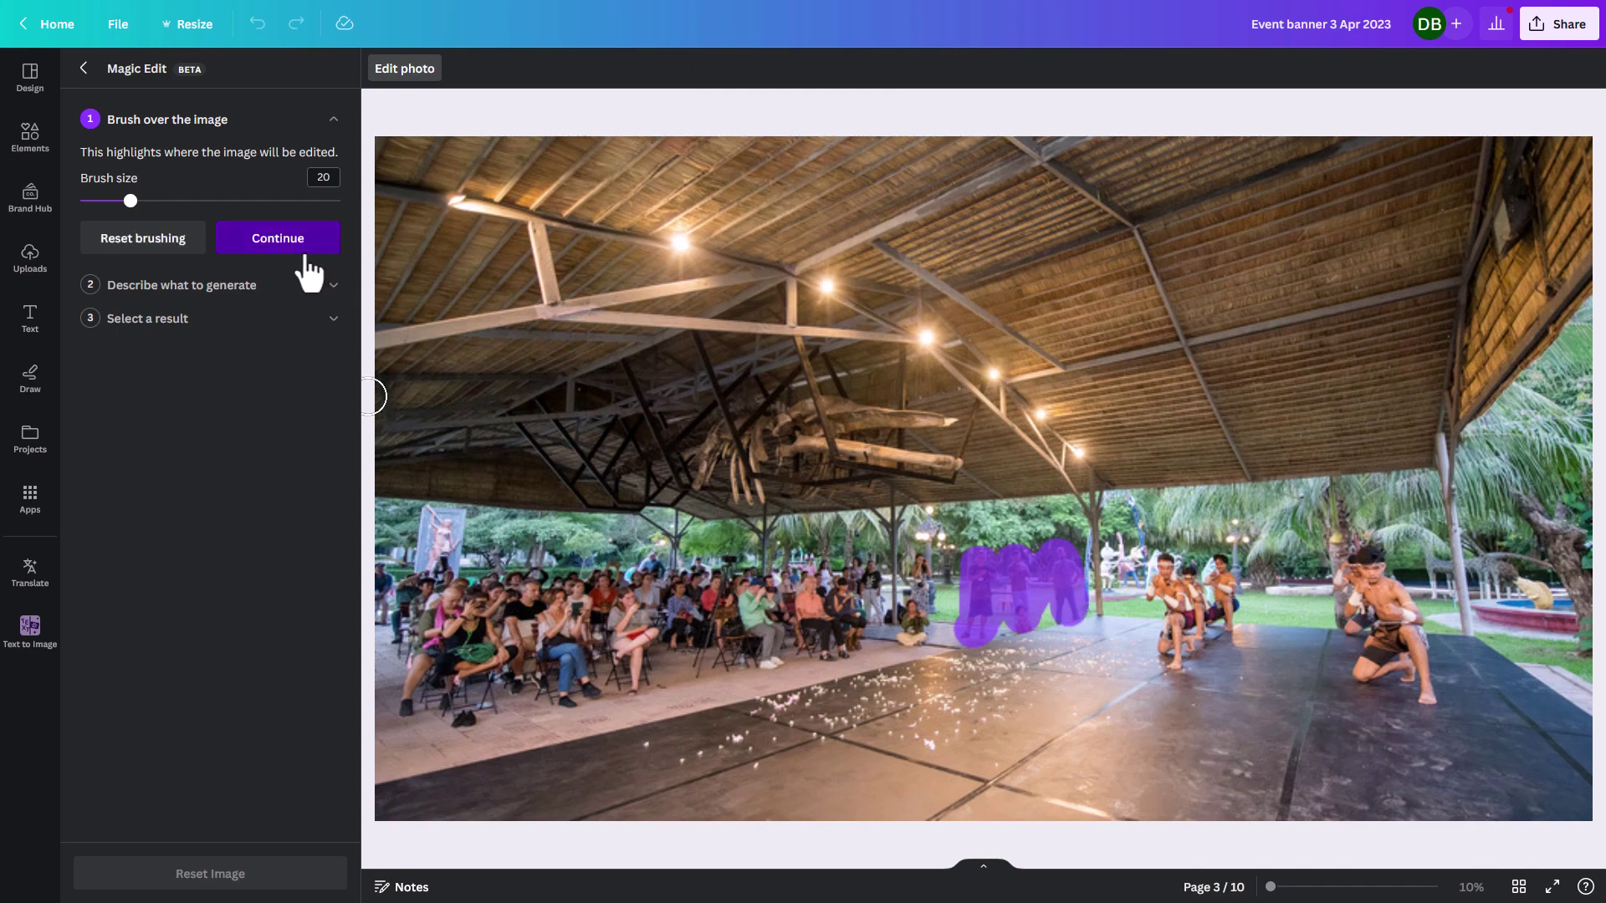
click(316, 250)
click(242, 252)
text(sh)
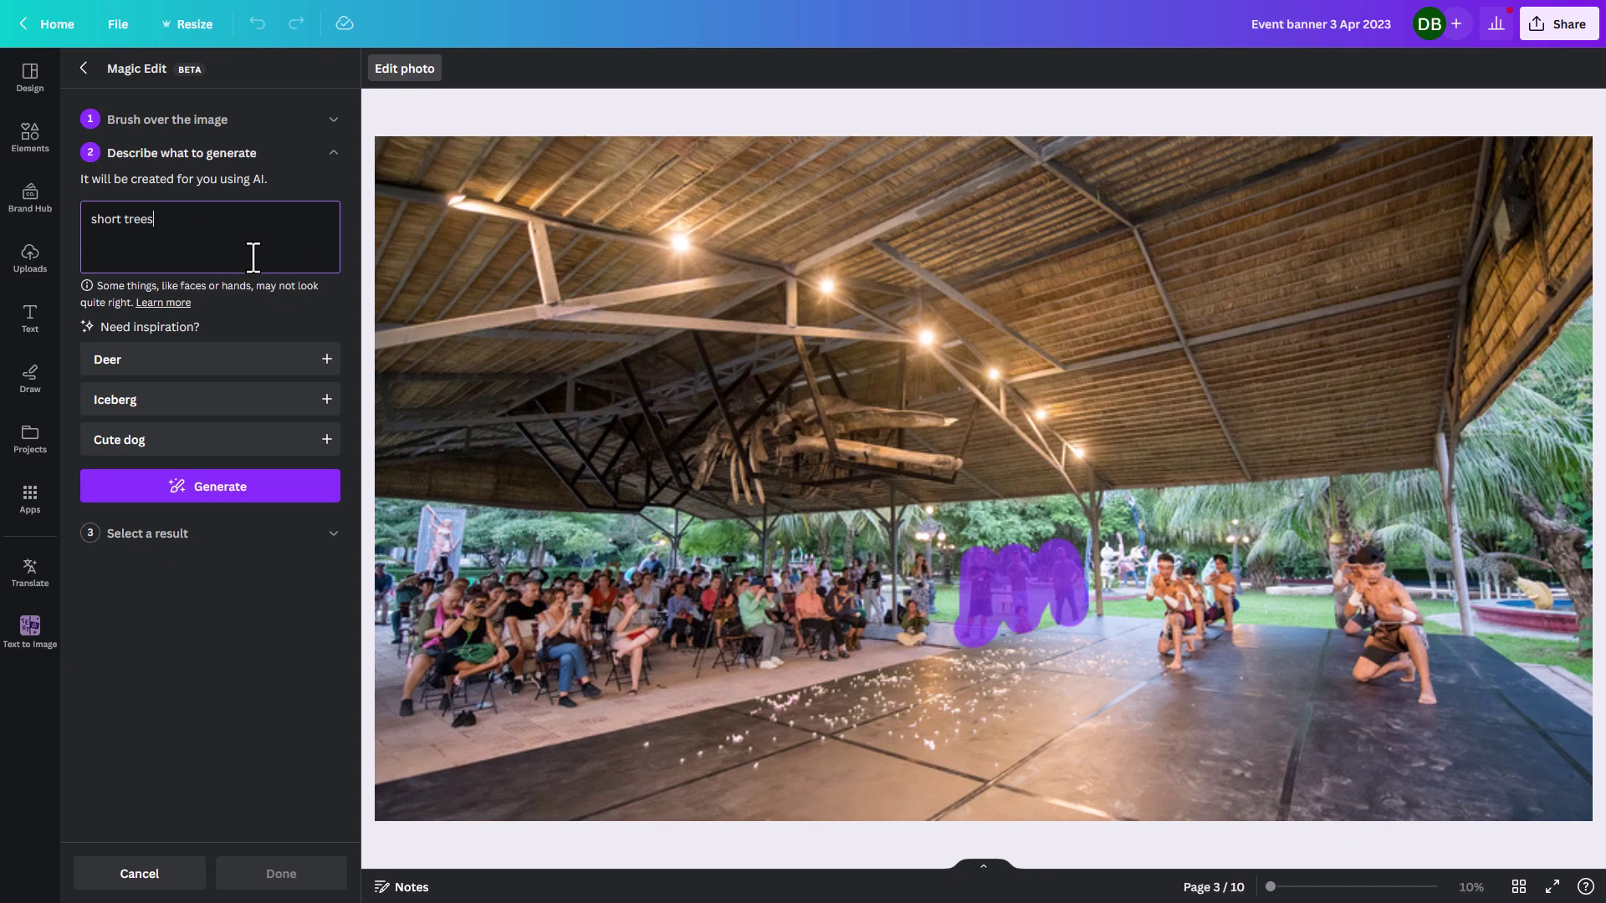
text(ort trees)
click(255, 489)
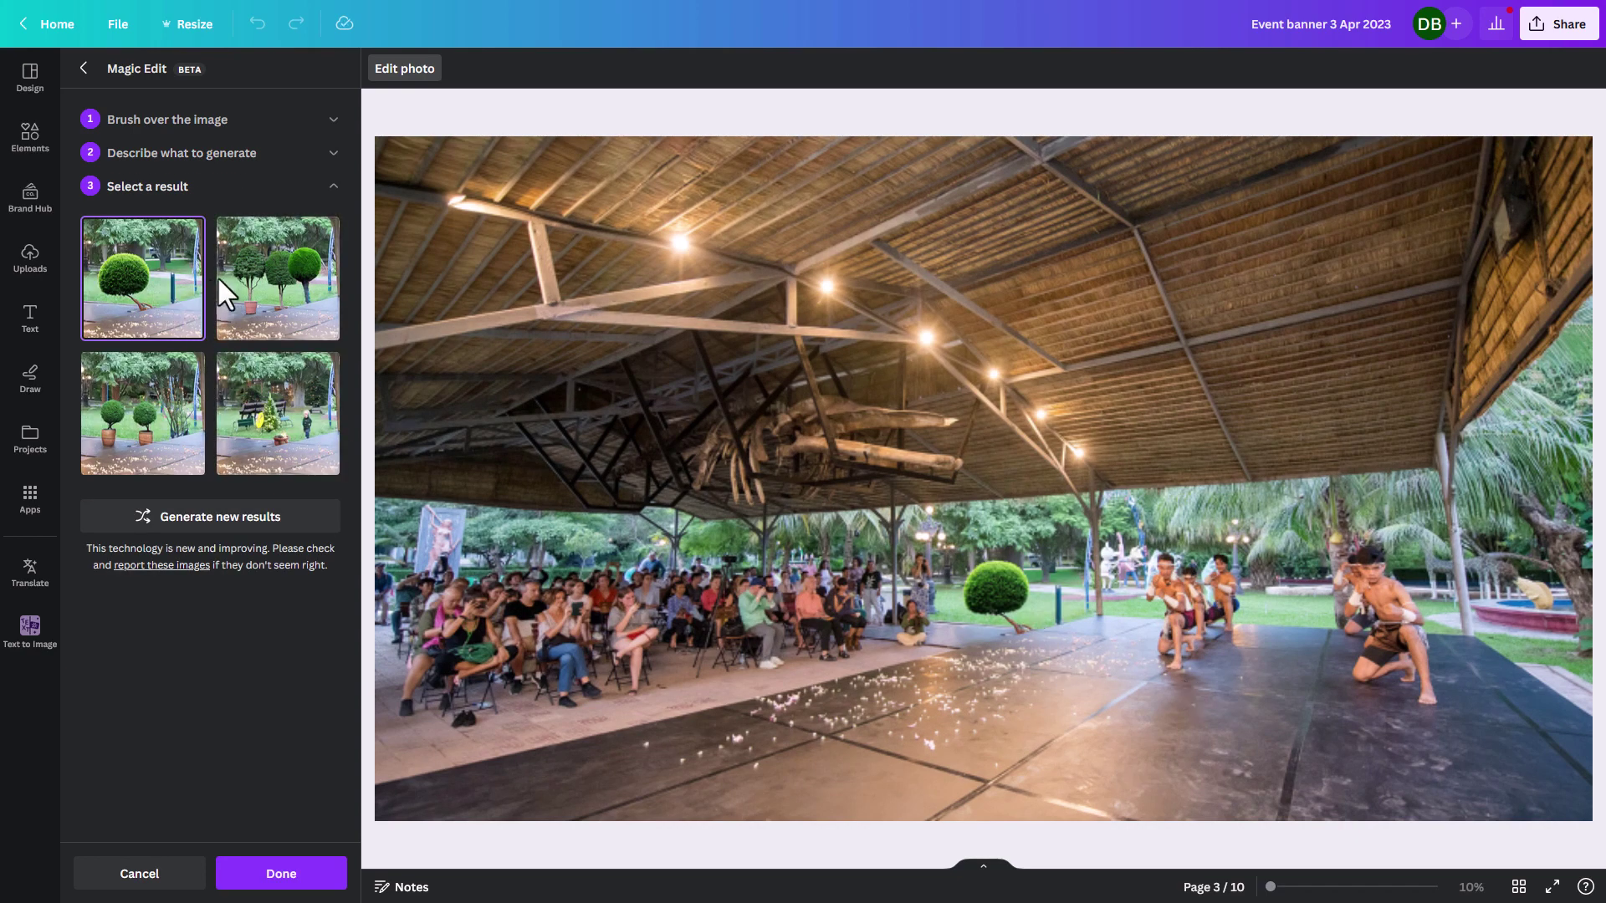
click(258, 291)
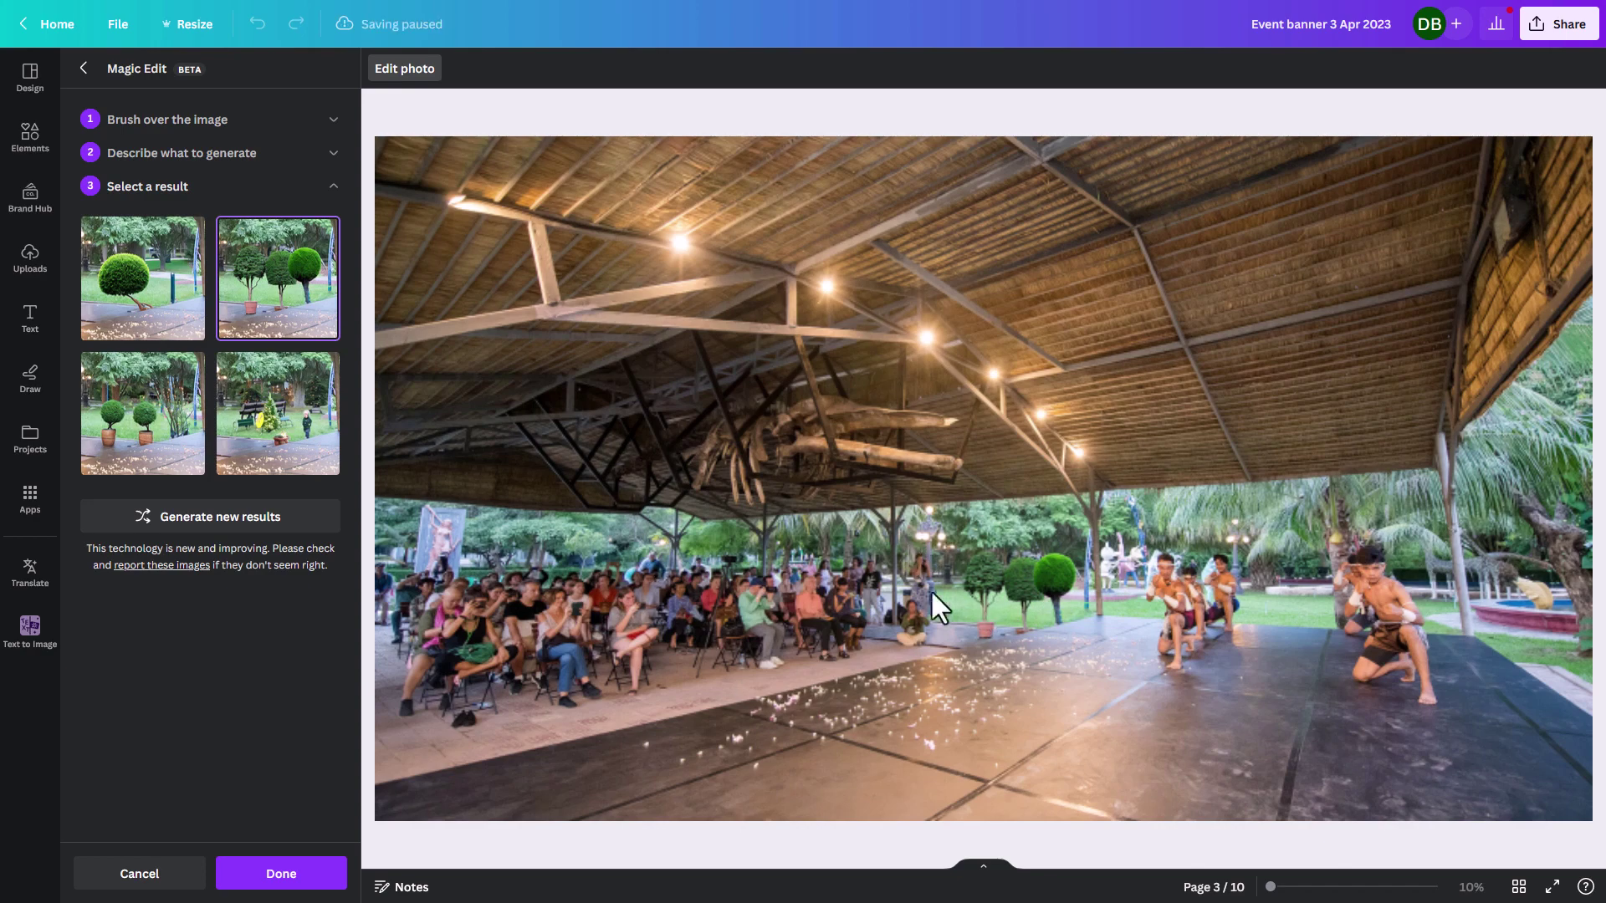
Confirm the tree edit, then brush over the seated audience in Magic Edit.
click(281, 874)
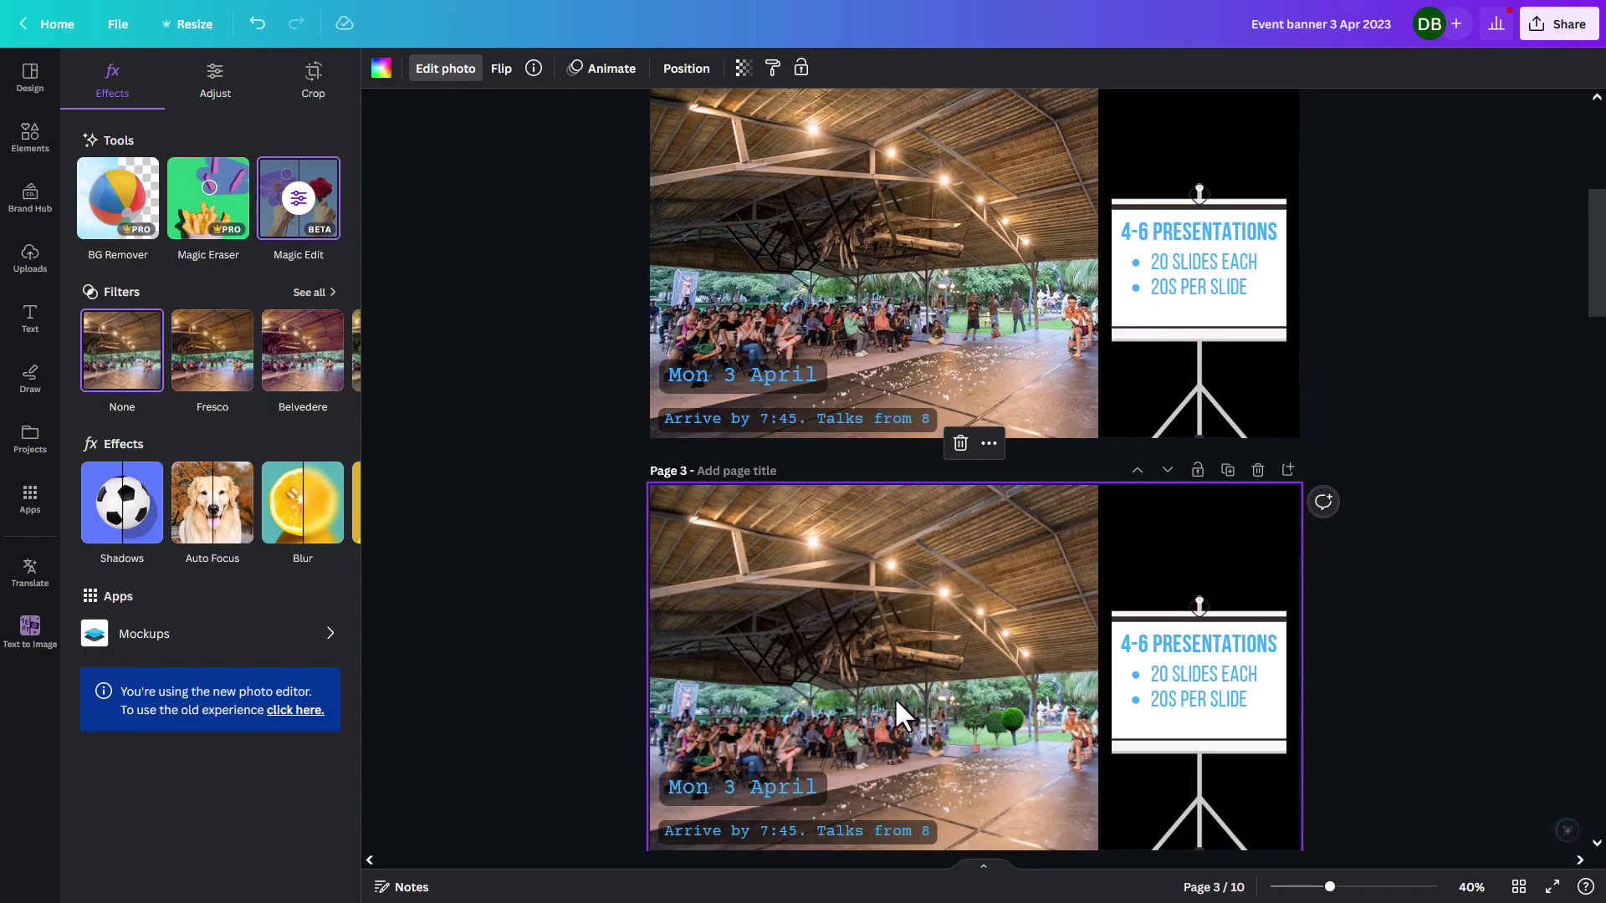
click(310, 225)
mouse_move(410, 702)
mouse_down()
mouse_move(427, 577)
mouse_move(619, 581)
mouse_up()
mouse_move(528, 713)
mouse_down()
mouse_move(663, 611)
mouse_move(891, 593)
mouse_up()
Generate 'empty chairs' replacements, choose the third result and confirm the edit.
click(277, 238)
text(empty chairs)
click(244, 486)
click(280, 304)
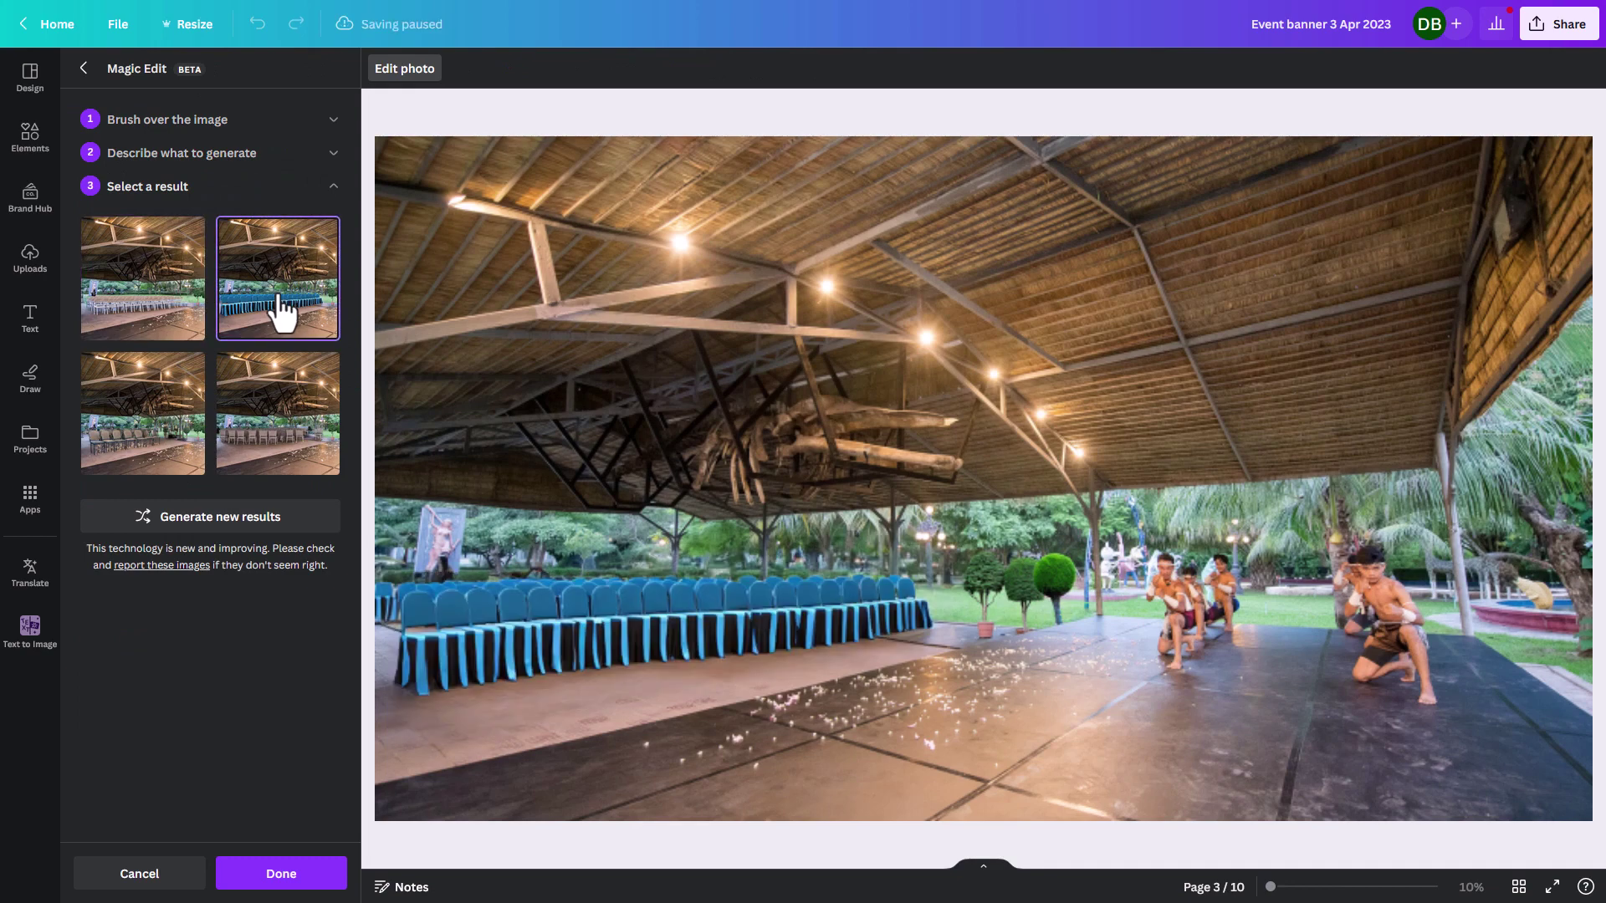
click(279, 418)
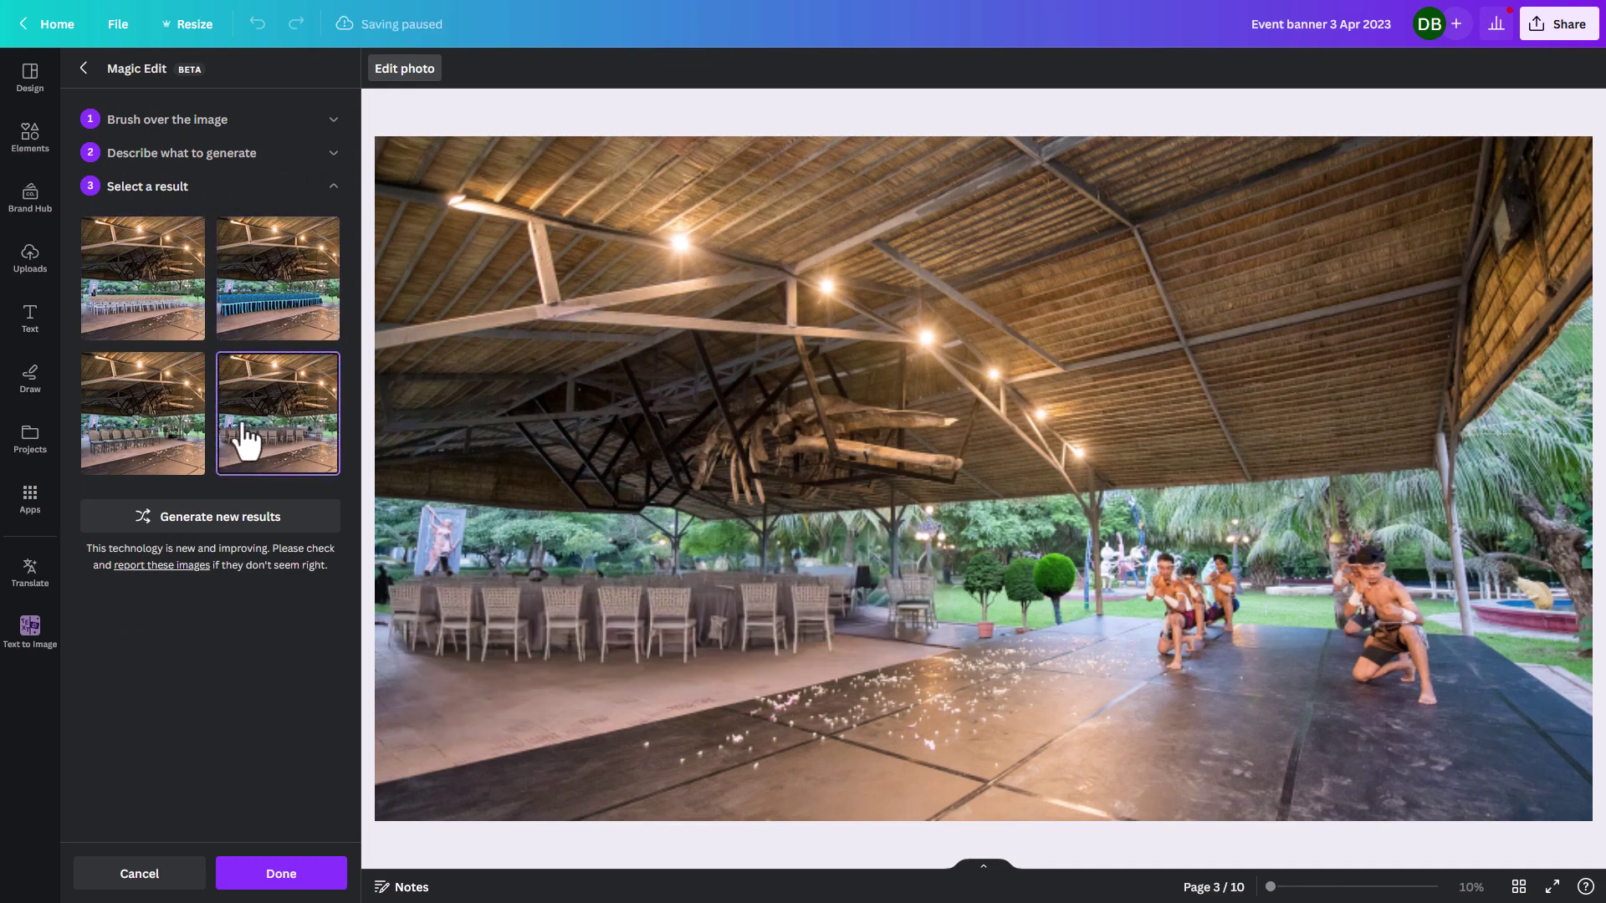
click(122, 464)
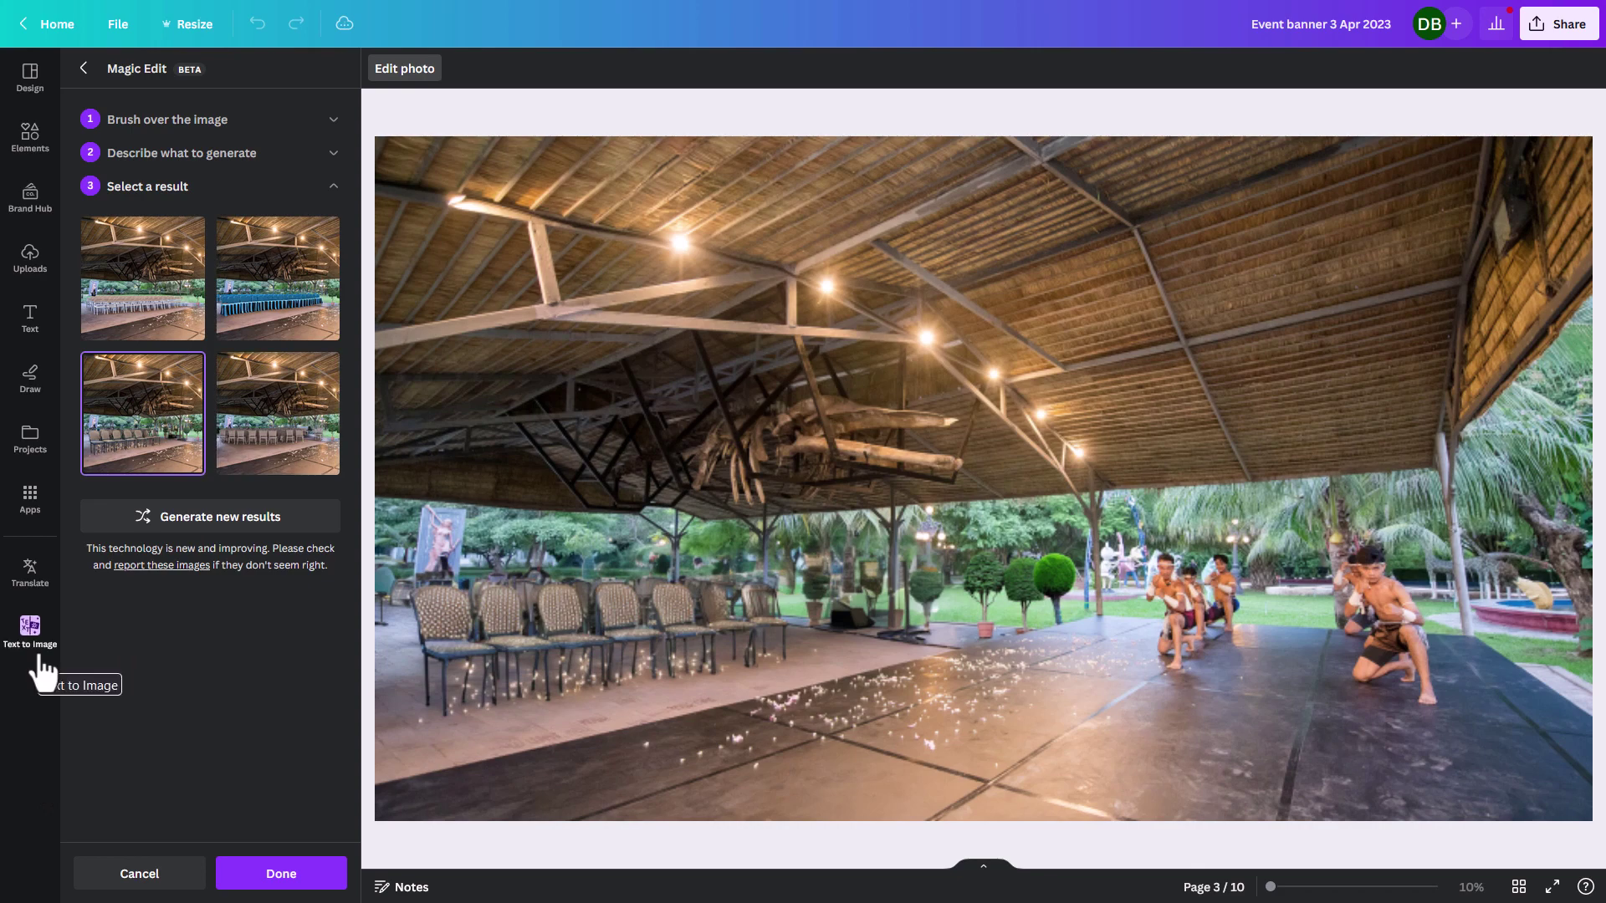
click(279, 872)
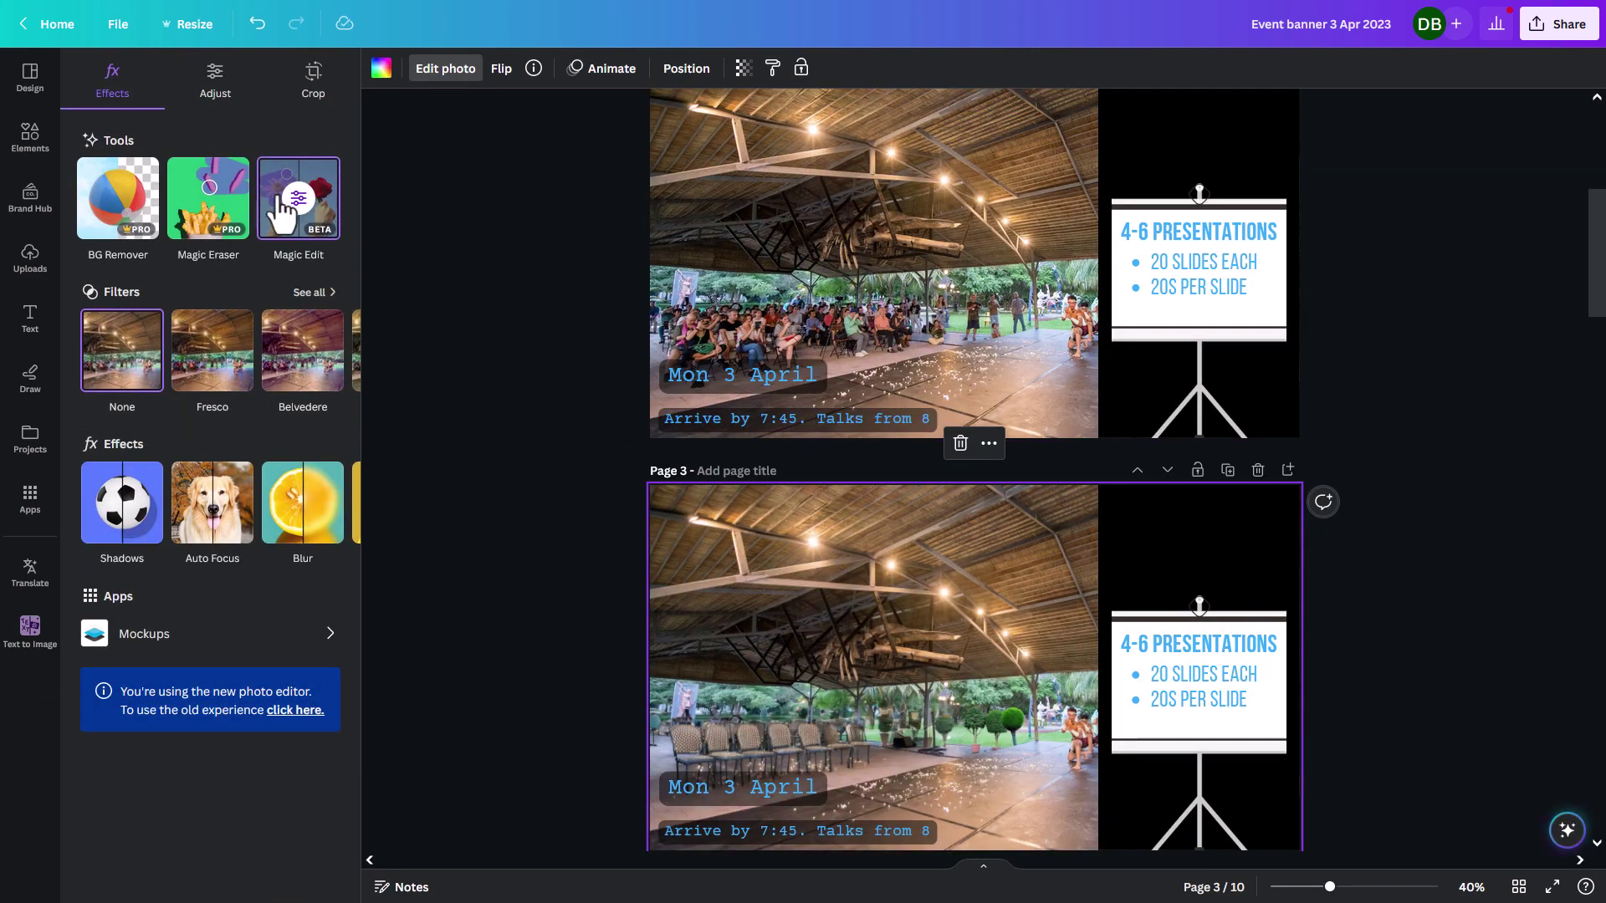
Reopen Magic Edit on the photo and back out without changes.
click(299, 215)
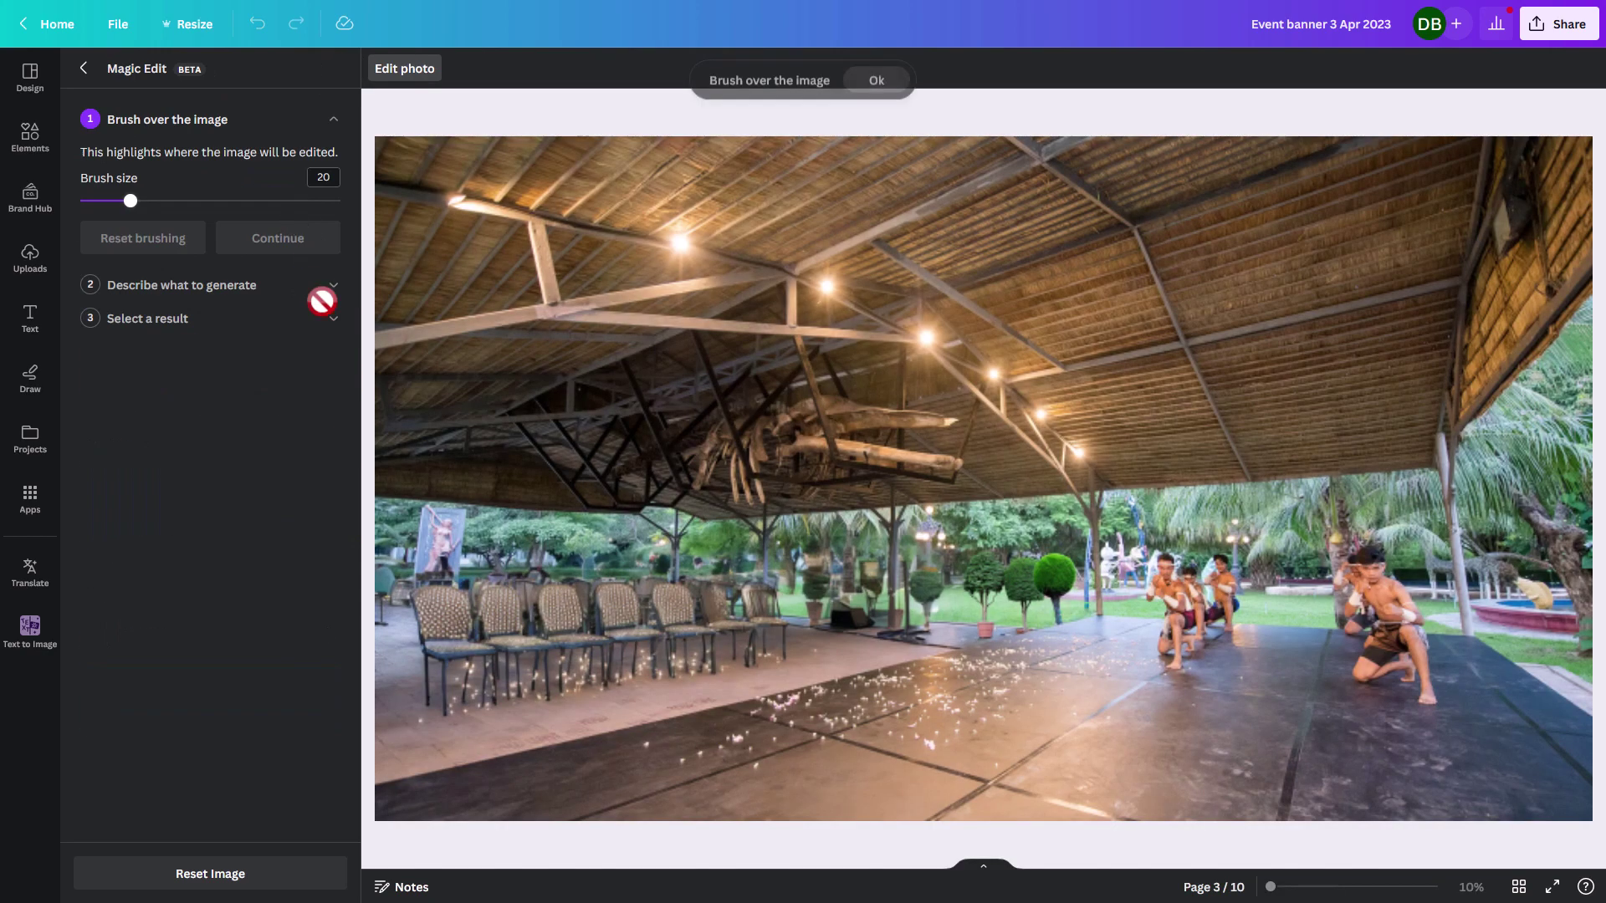
click(84, 67)
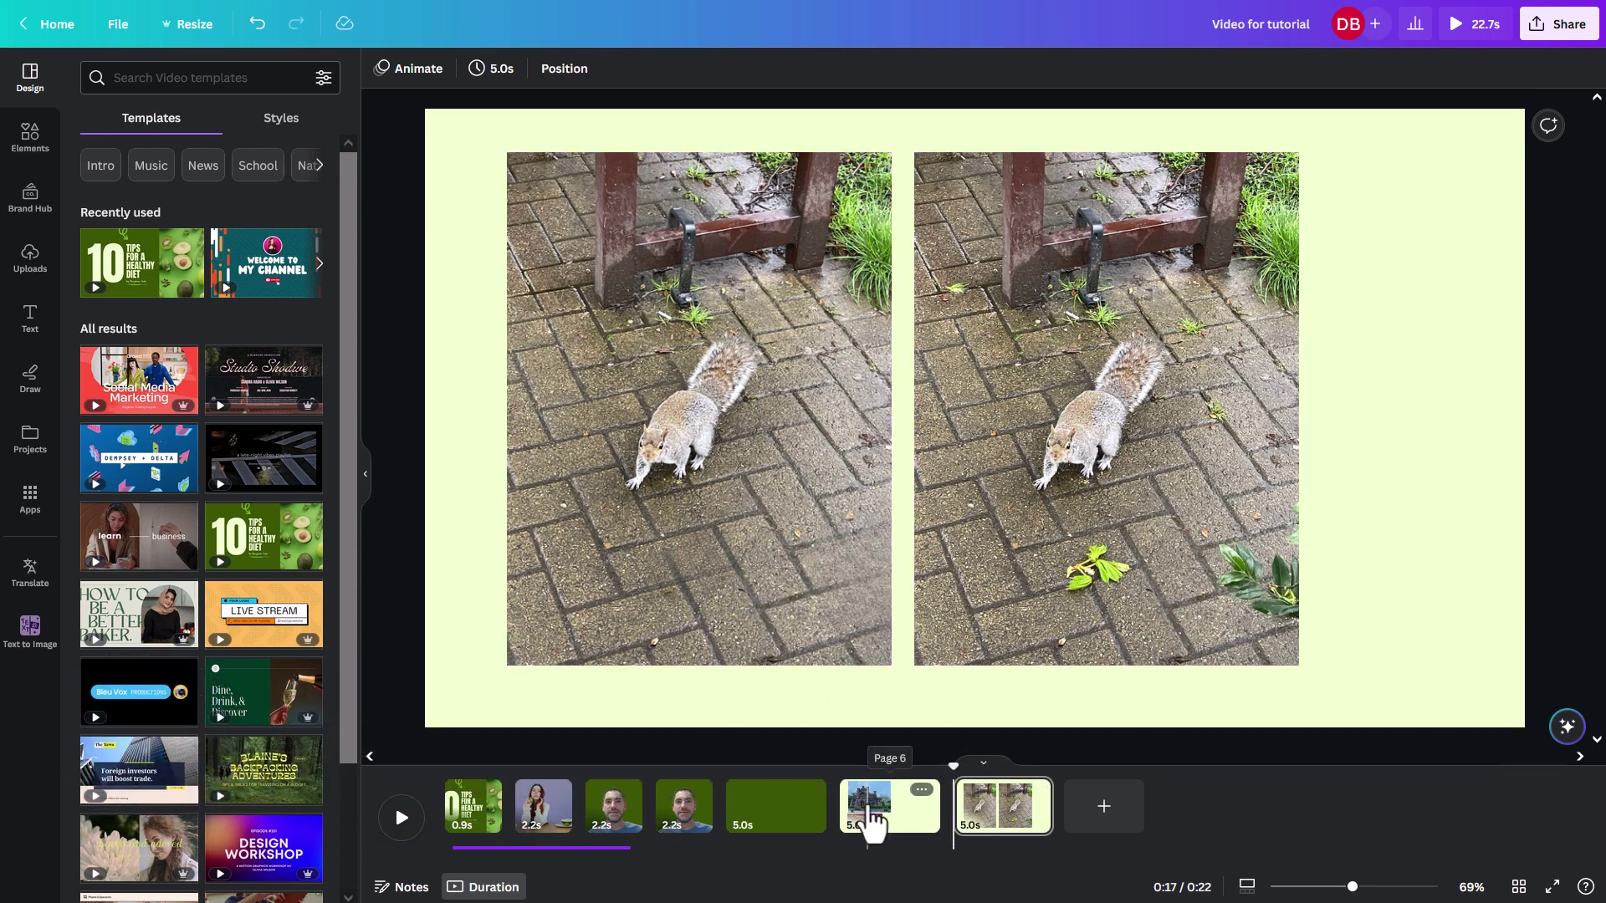
Magic Erase the blurred passer-by and bollard from page 6's church photo, then select the pictograms poster.
click(867, 818)
click(688, 258)
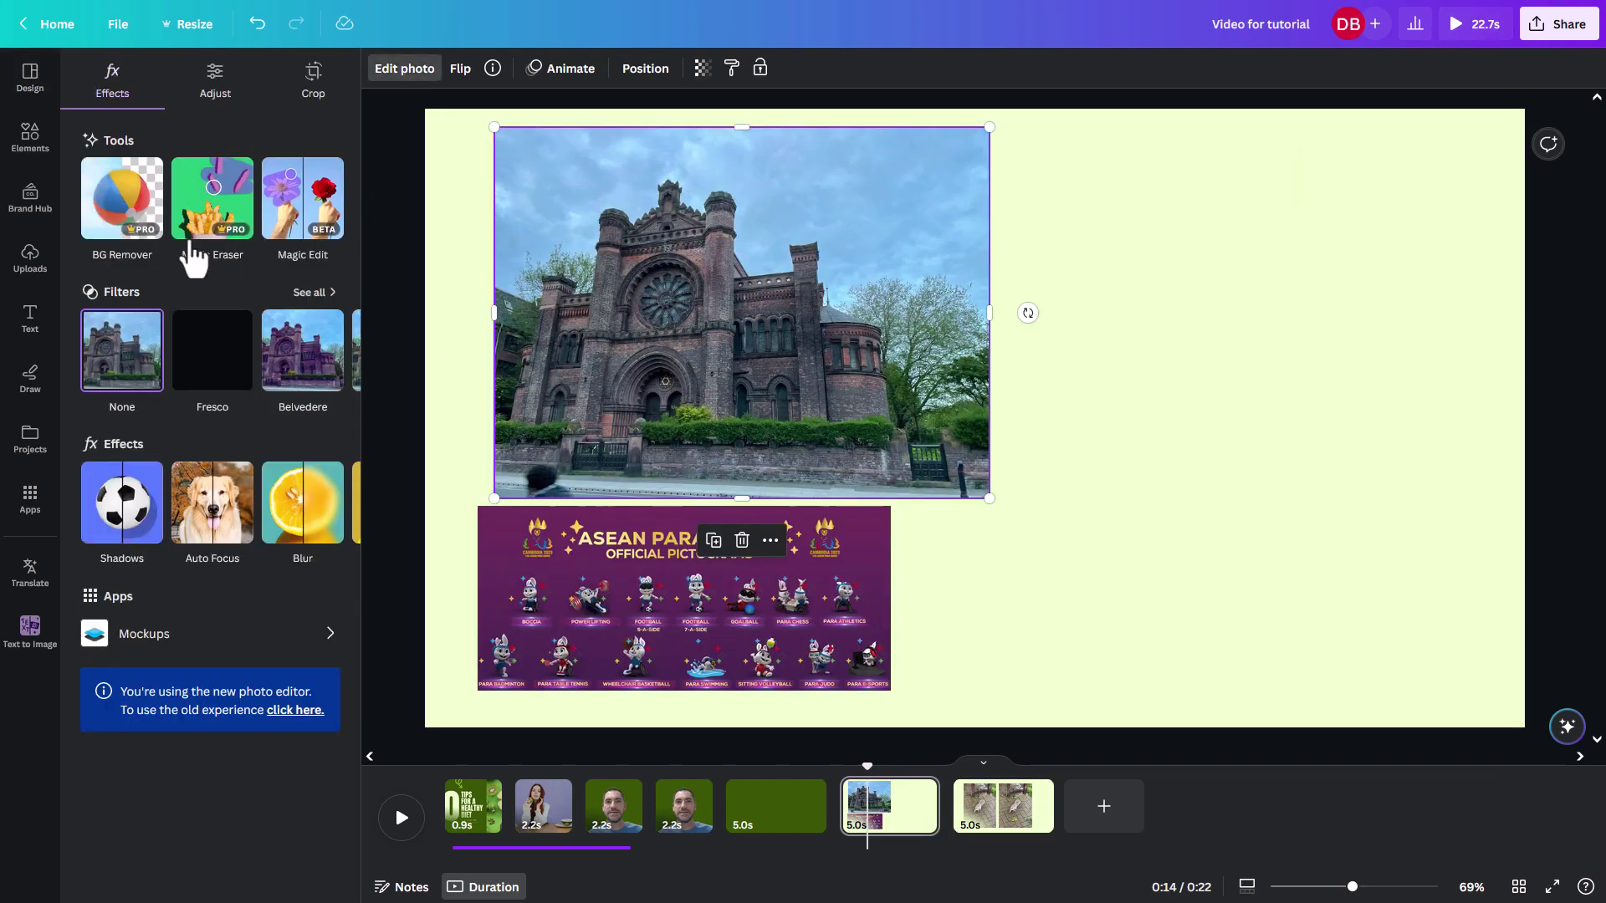
click(211, 201)
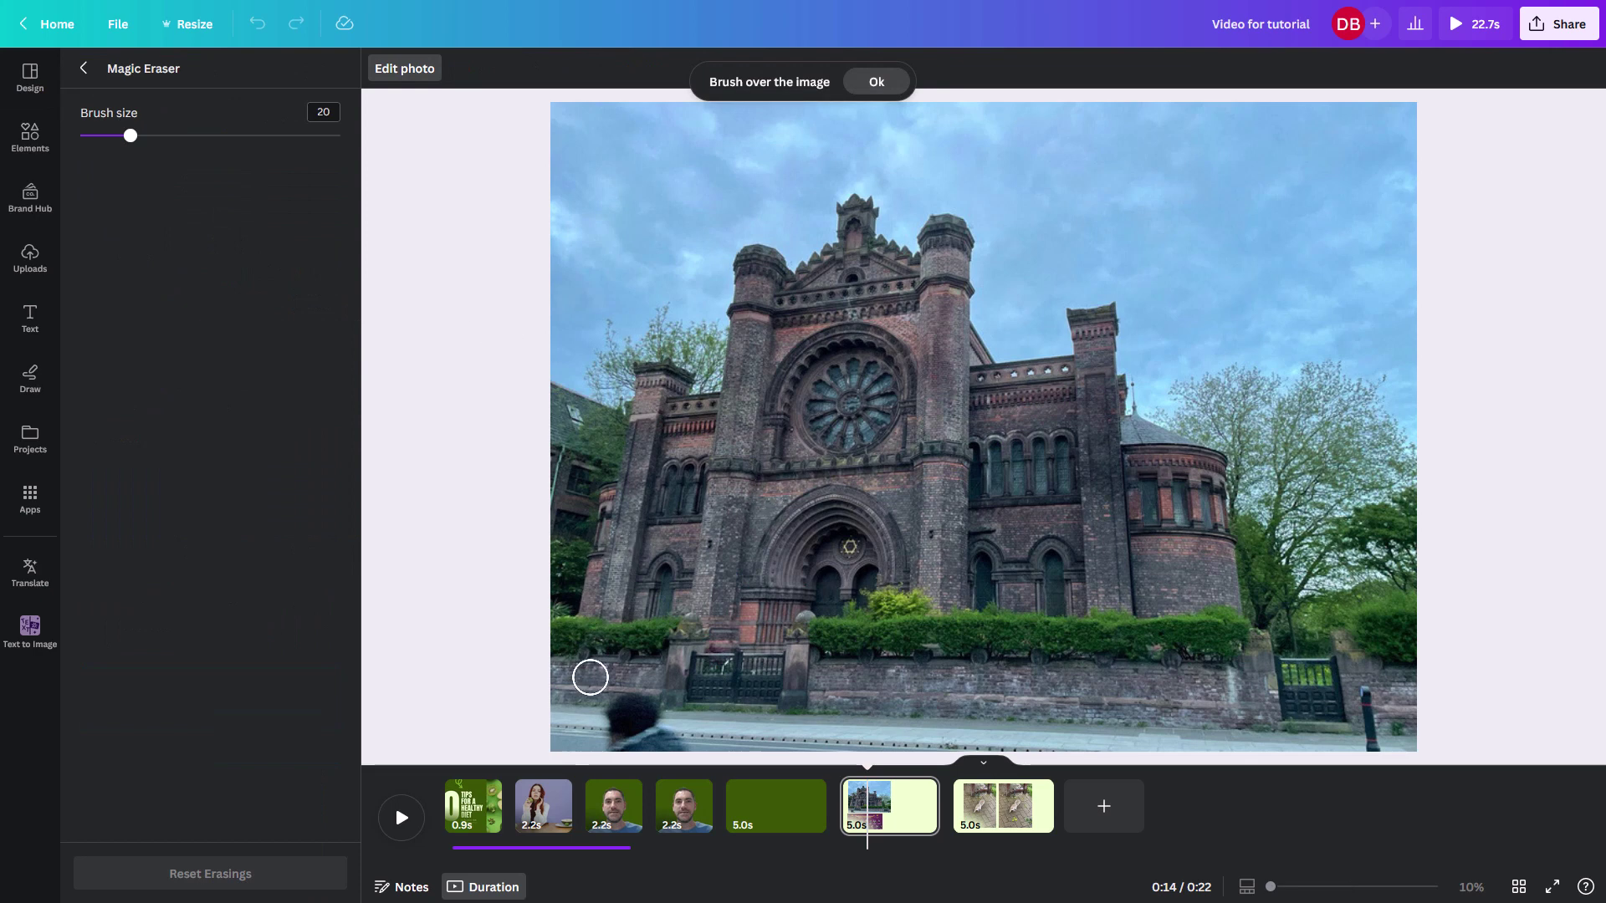
mouse_move(611, 739)
mouse_down()
mouse_move(633, 704)
mouse_move(685, 746)
mouse_move(642, 725)
mouse_up()
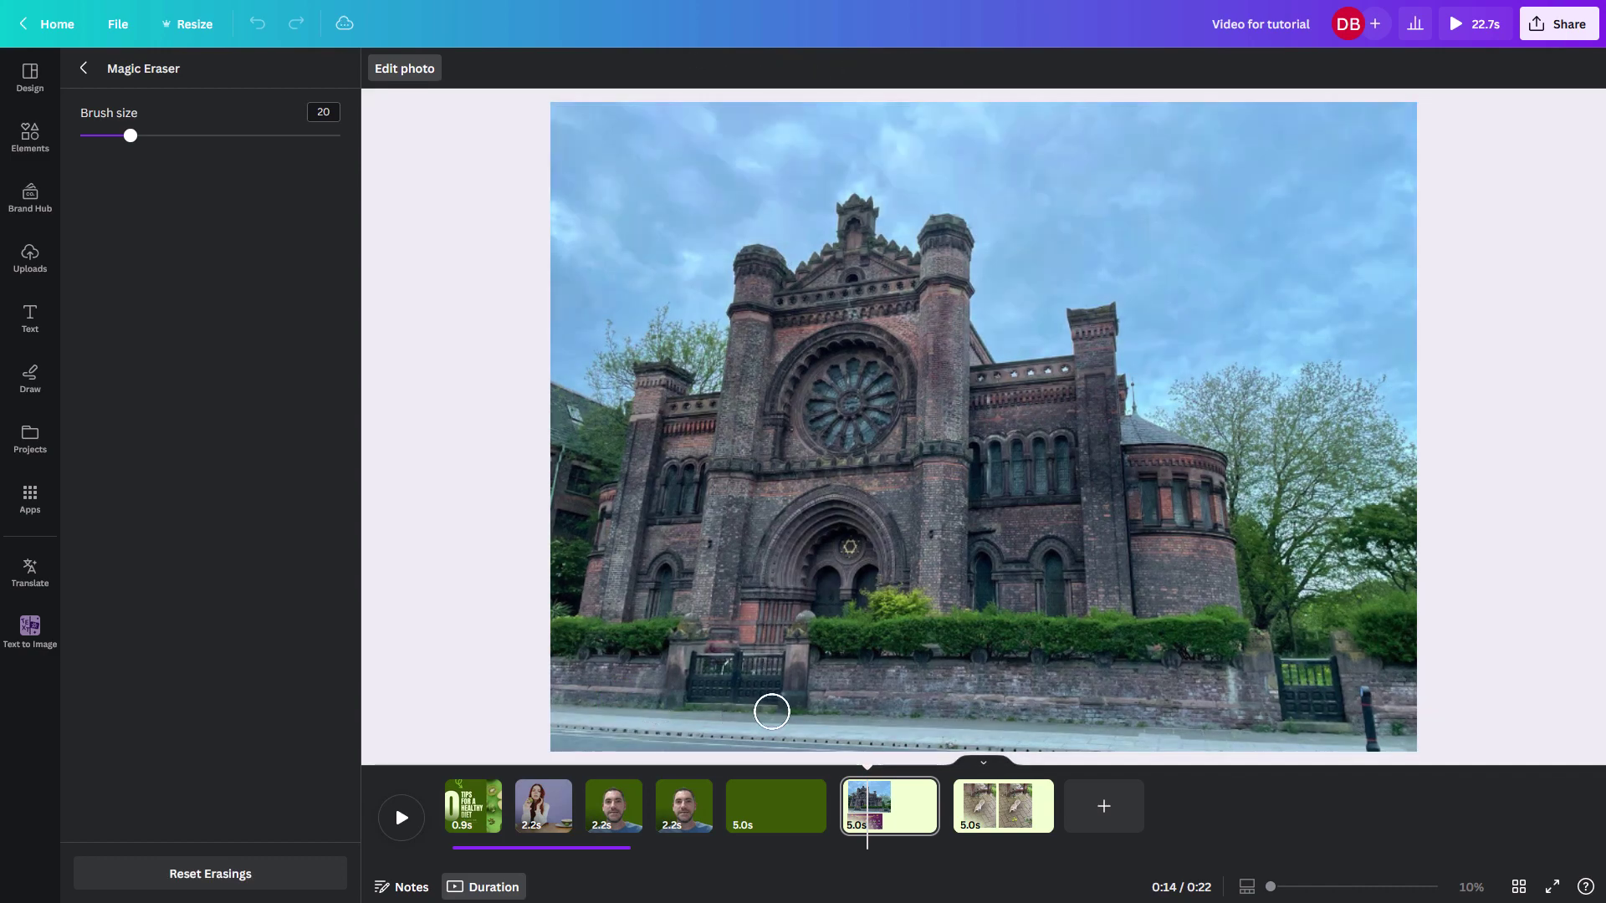
drag(1369, 693, 1368, 740)
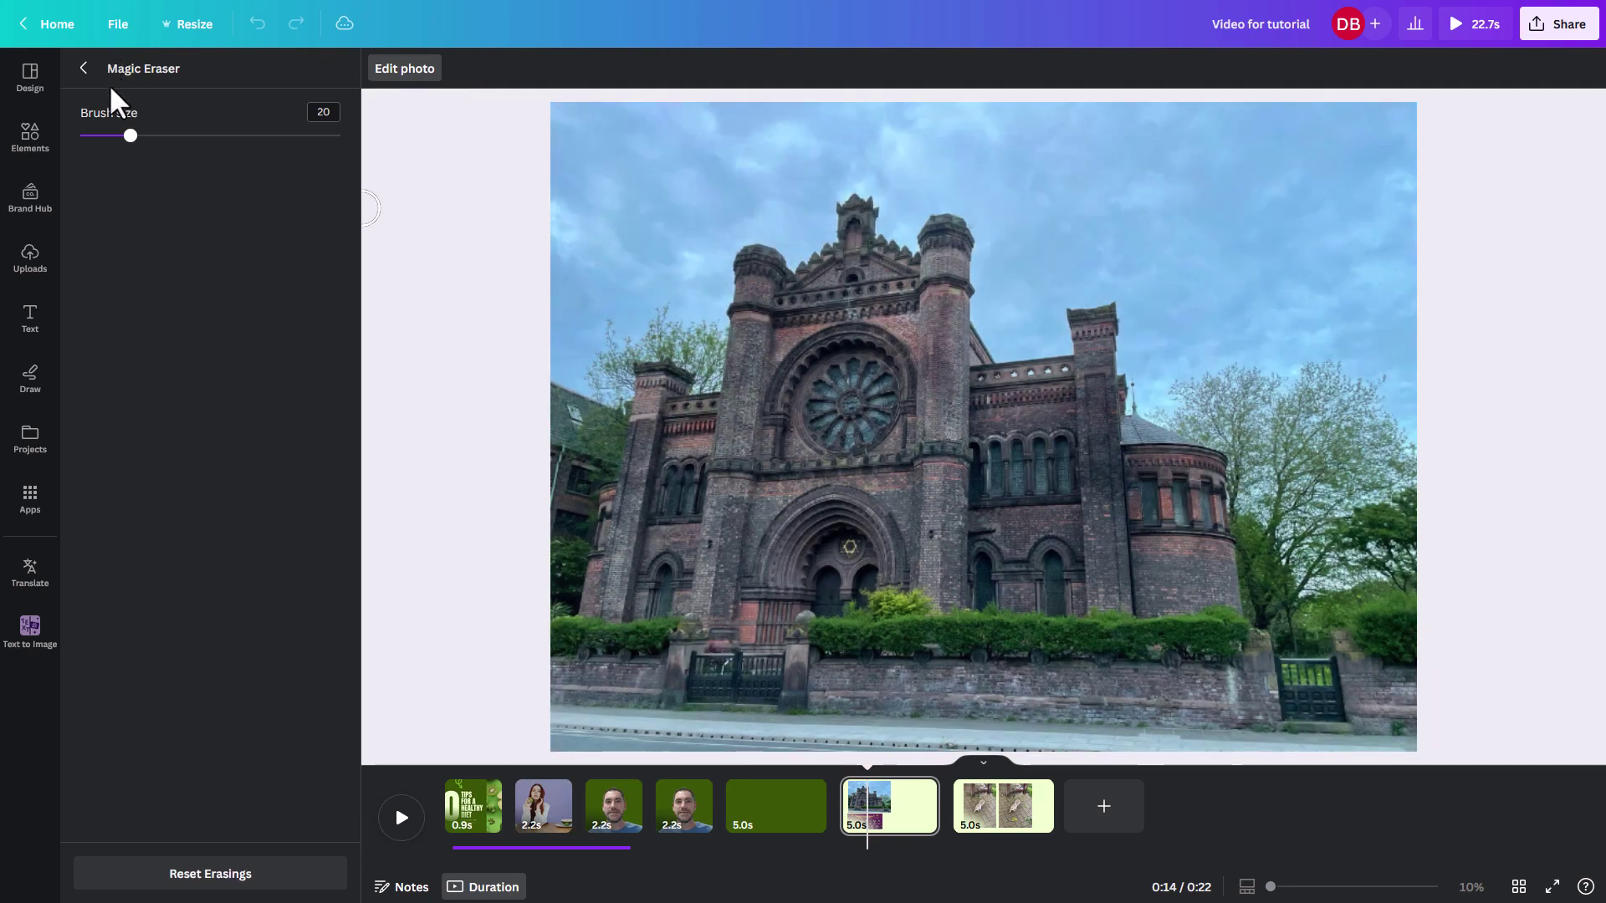
click(85, 70)
click(832, 566)
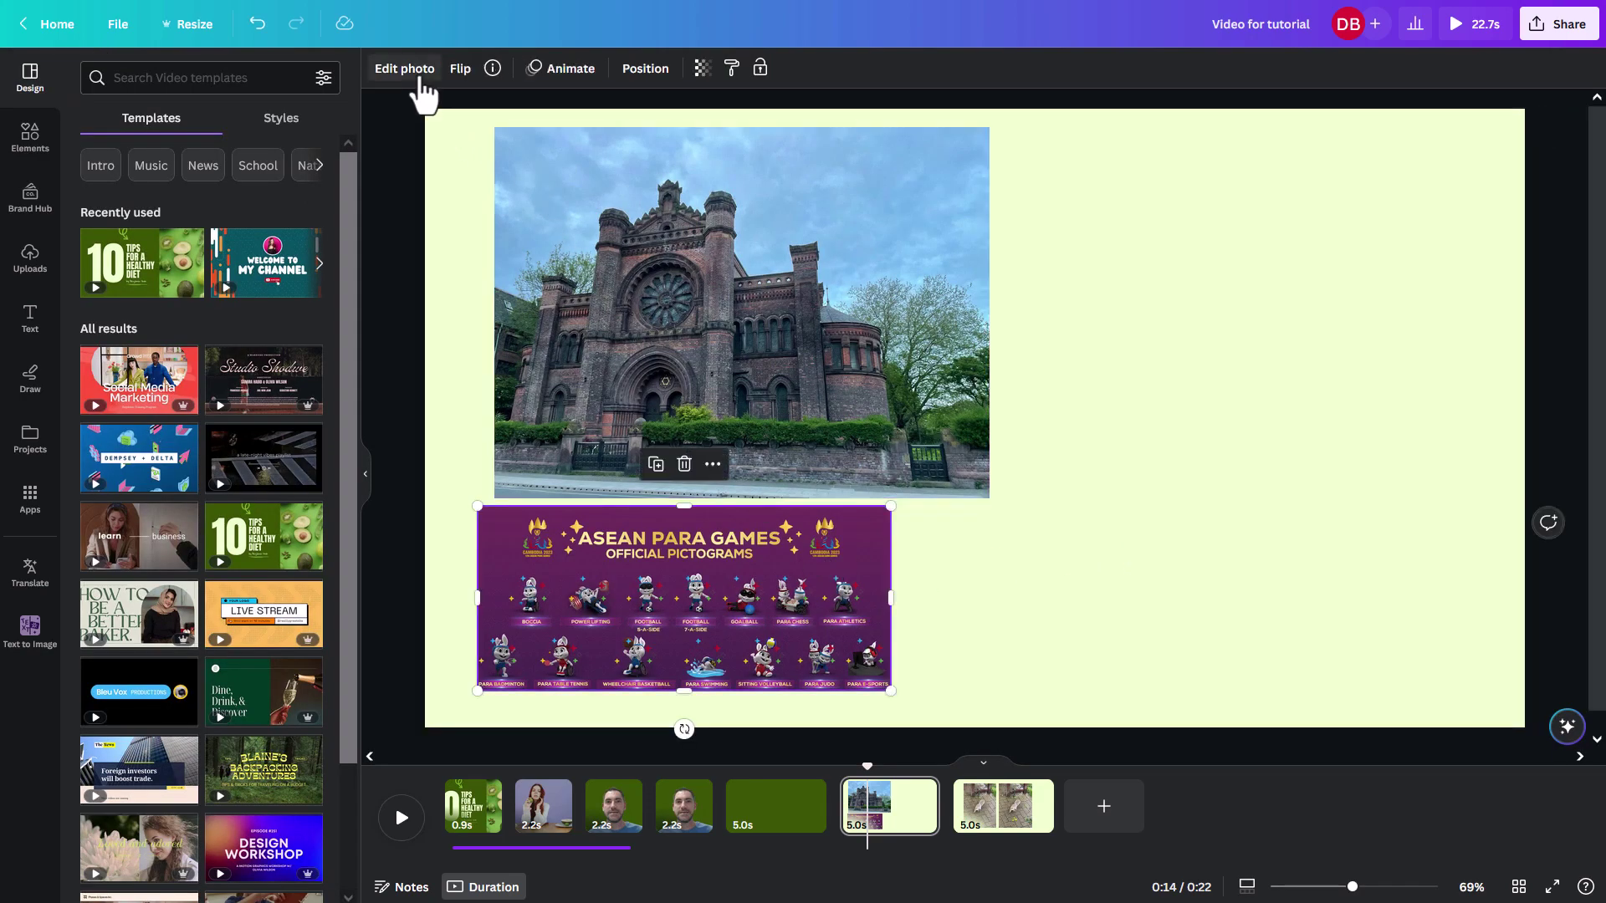
Brush out the 'ASEAN PARA GAMES OFFICIAL PICTOGRAMS' title with Magic Eraser and return.
click(419, 73)
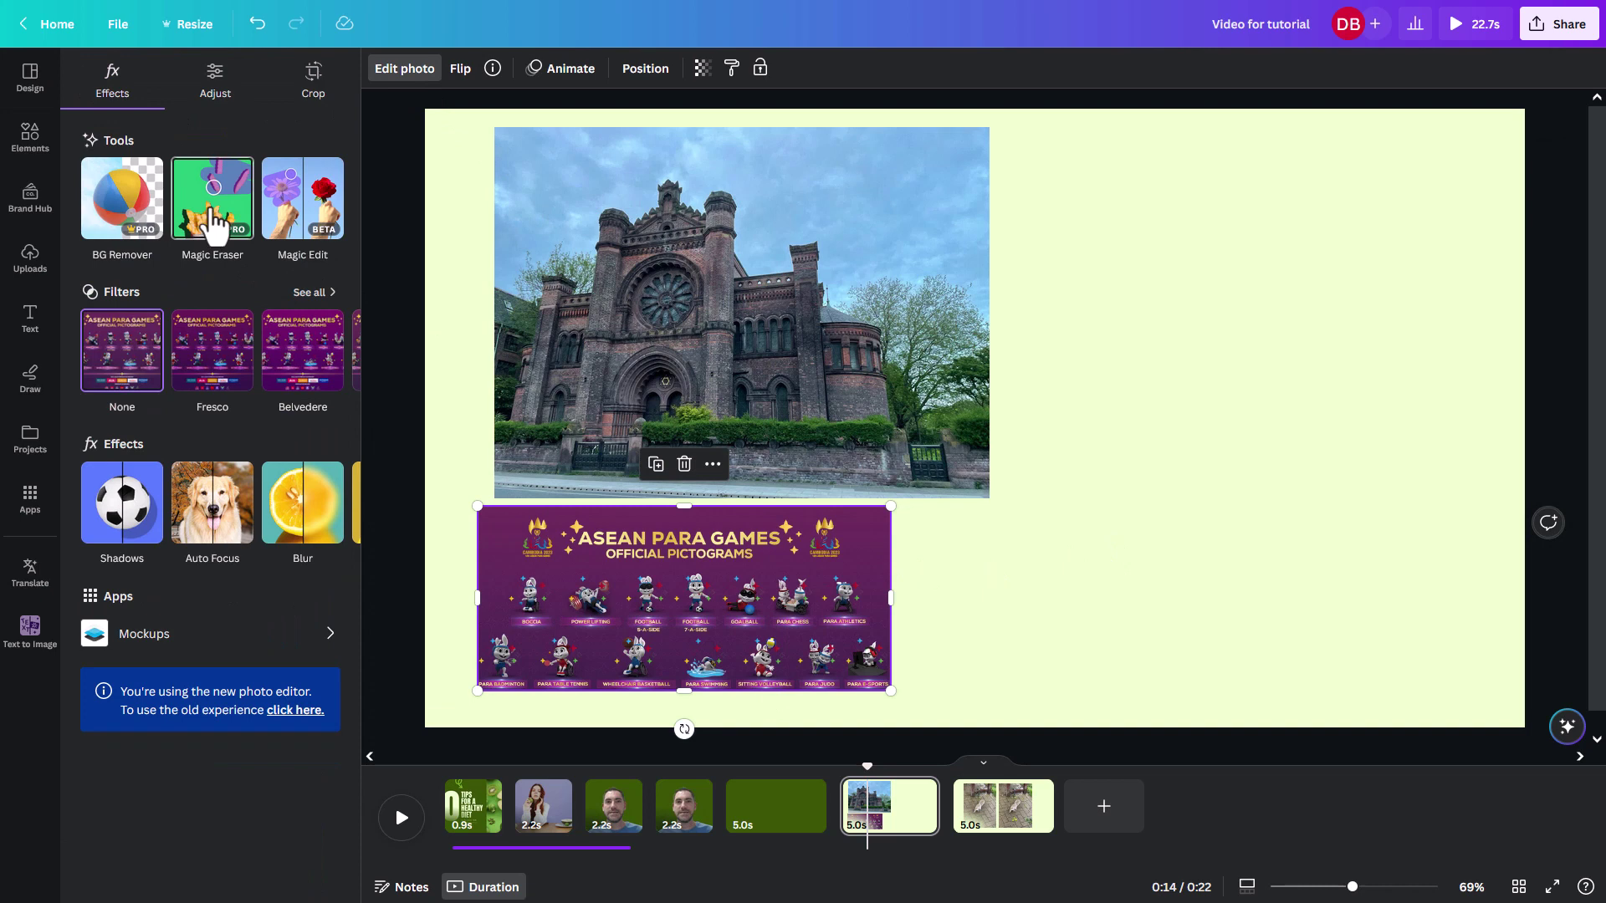
click(213, 222)
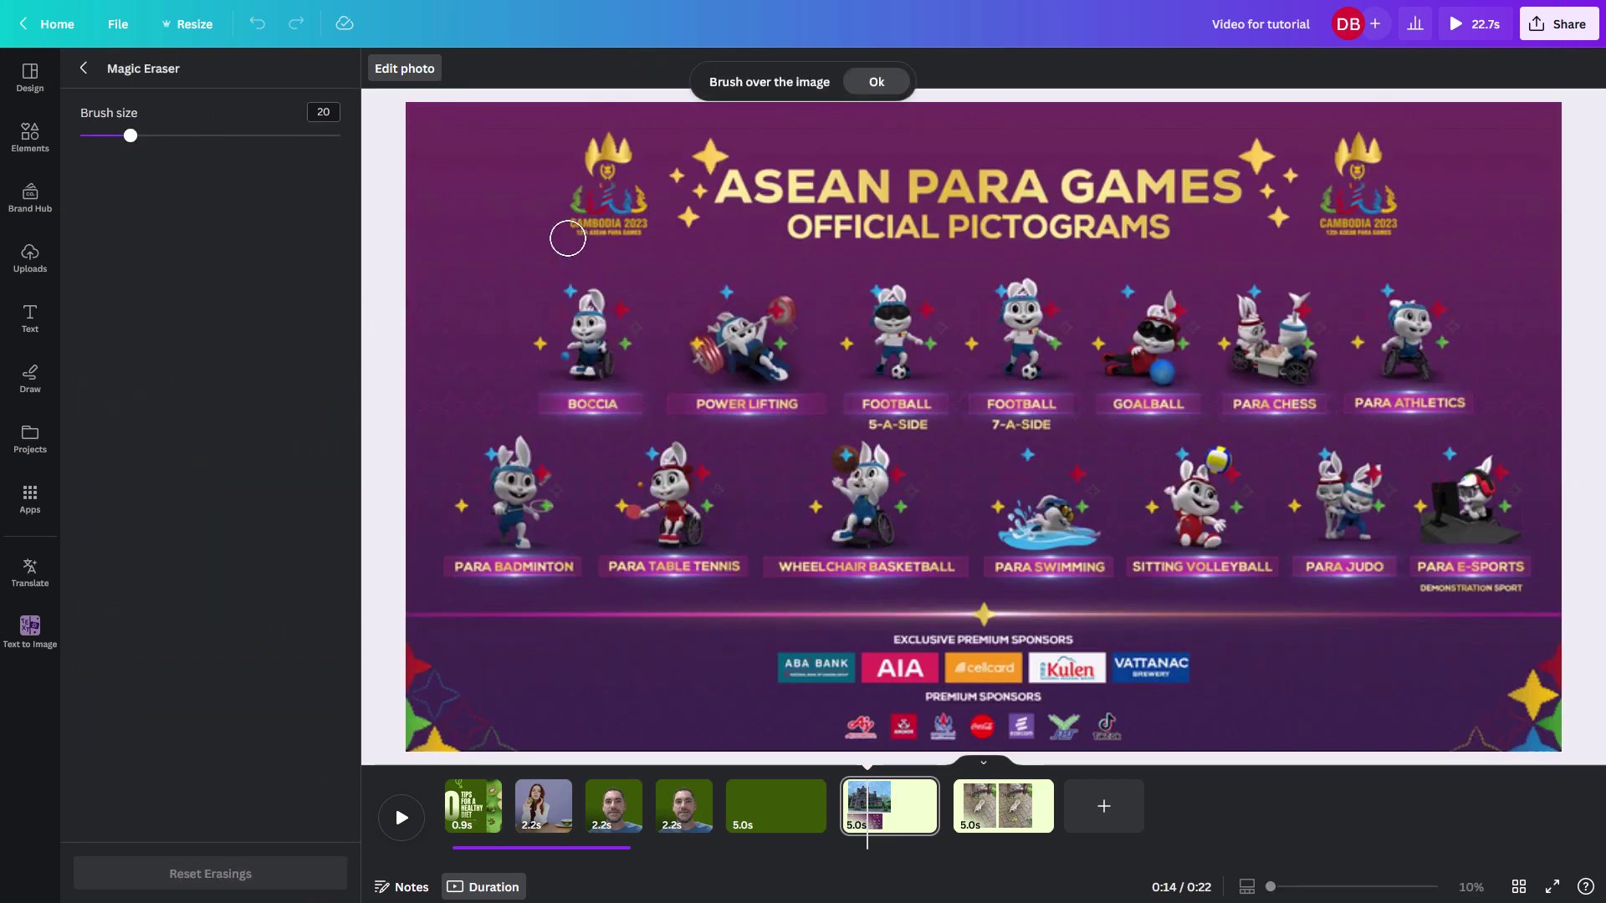
mouse_move(693, 225)
mouse_down()
mouse_move(746, 184)
mouse_move(838, 174)
mouse_move(1230, 191)
mouse_move(1096, 212)
mouse_move(784, 202)
mouse_move(1074, 193)
mouse_move(1176, 225)
mouse_move(803, 230)
mouse_move(755, 195)
mouse_move(1229, 177)
mouse_up()
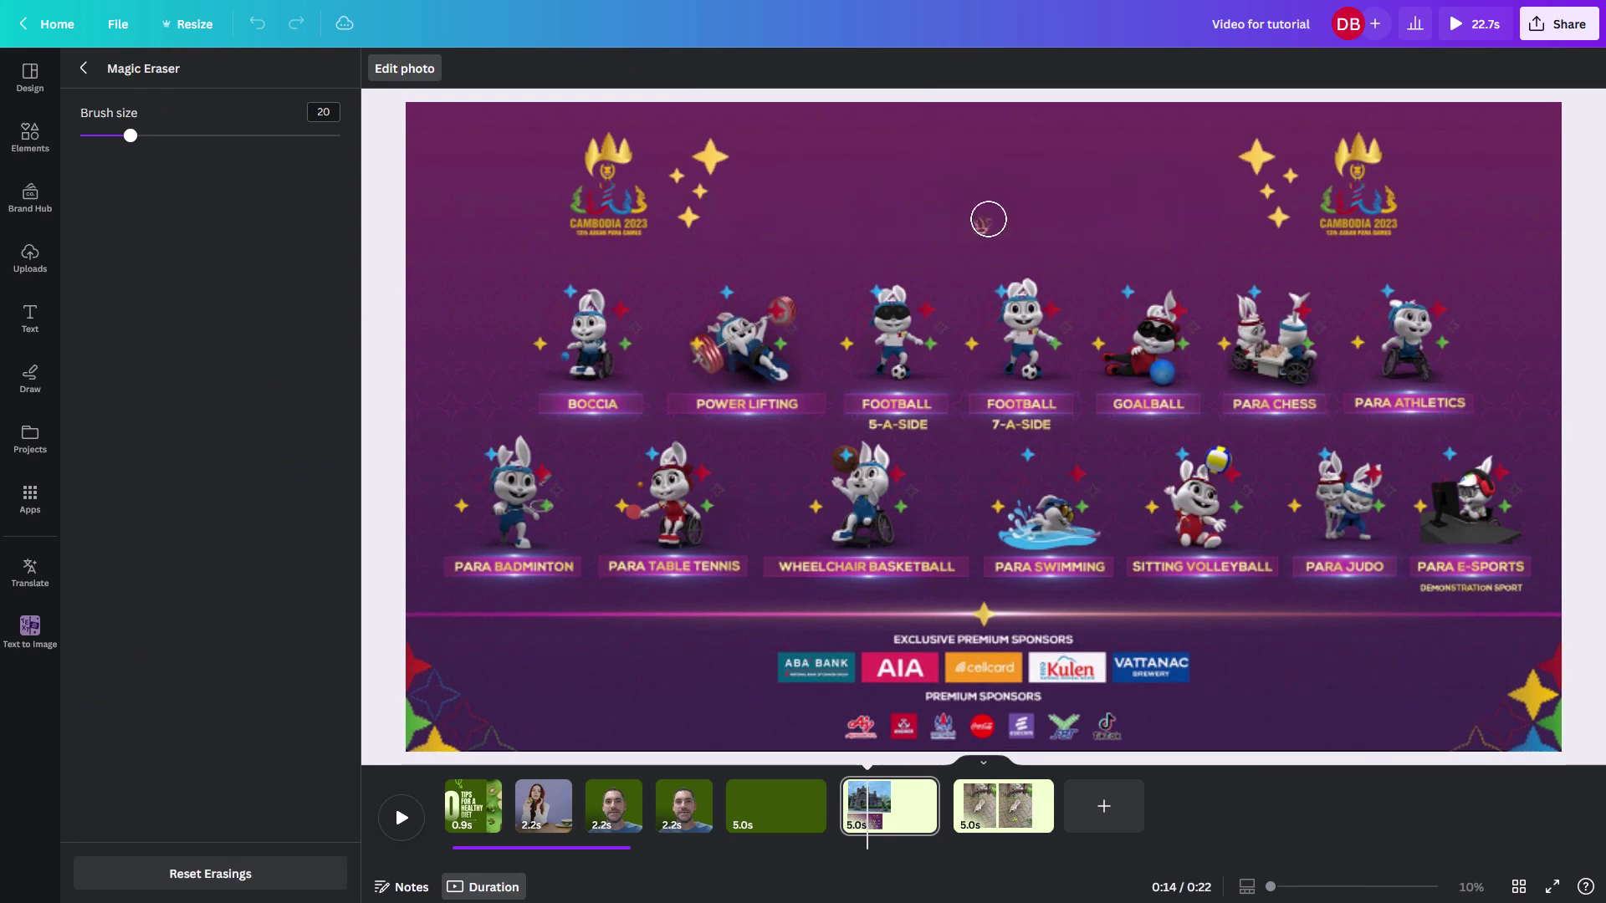
drag(965, 231, 998, 225)
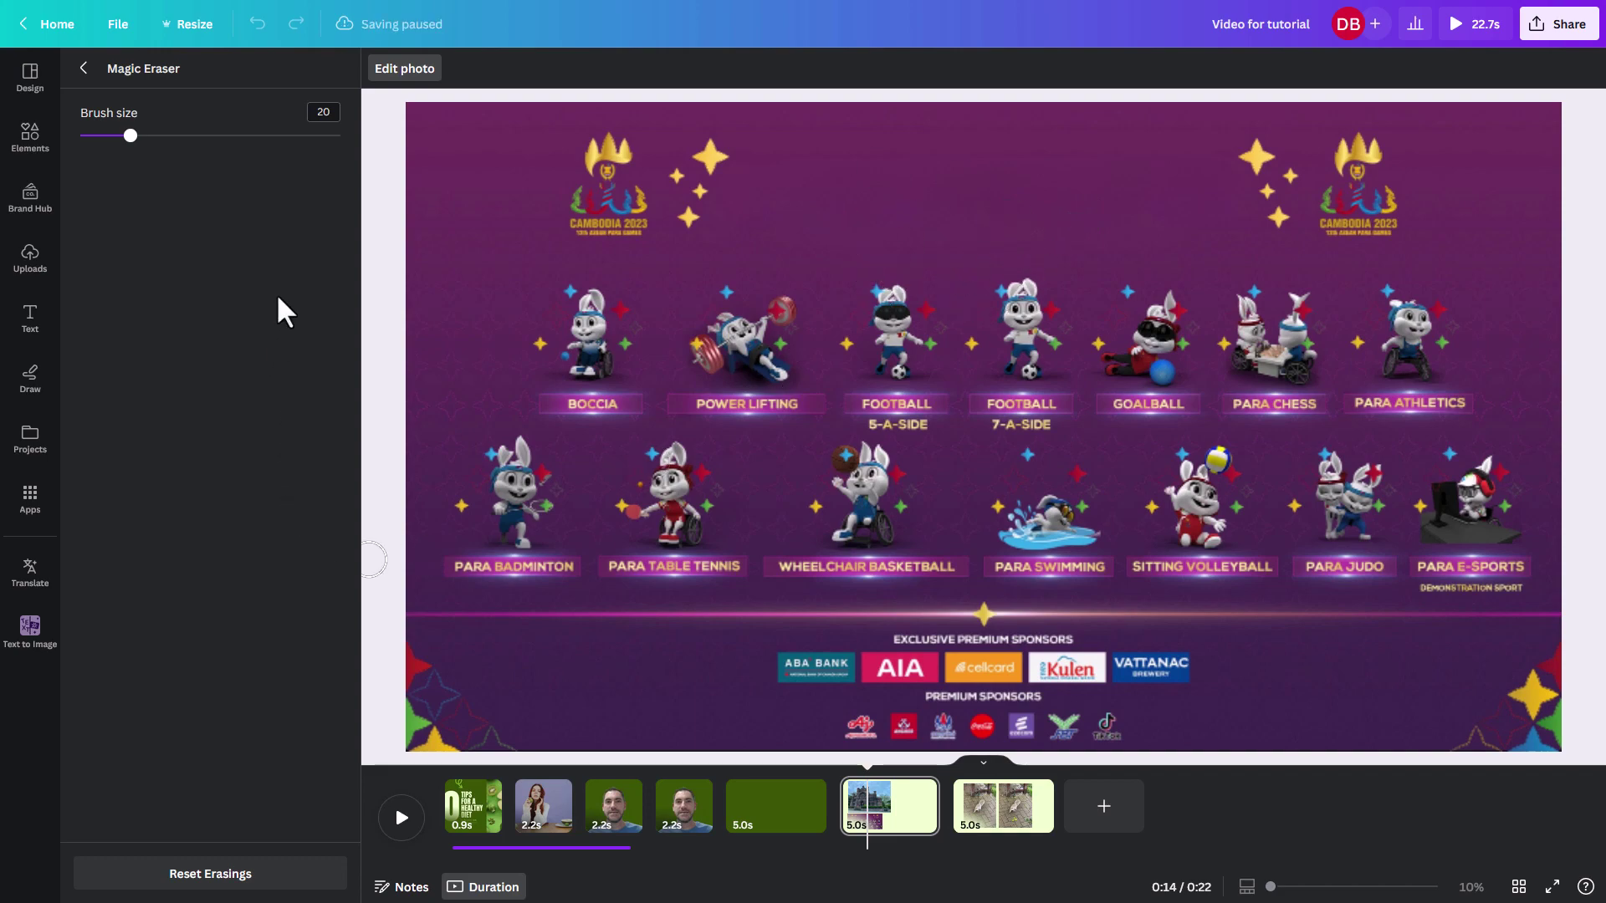
click(83, 66)
Enter the Text to Image prompt 'alien vinvasion cer desert with hamsters in fighting uniform'.
click(1102, 523)
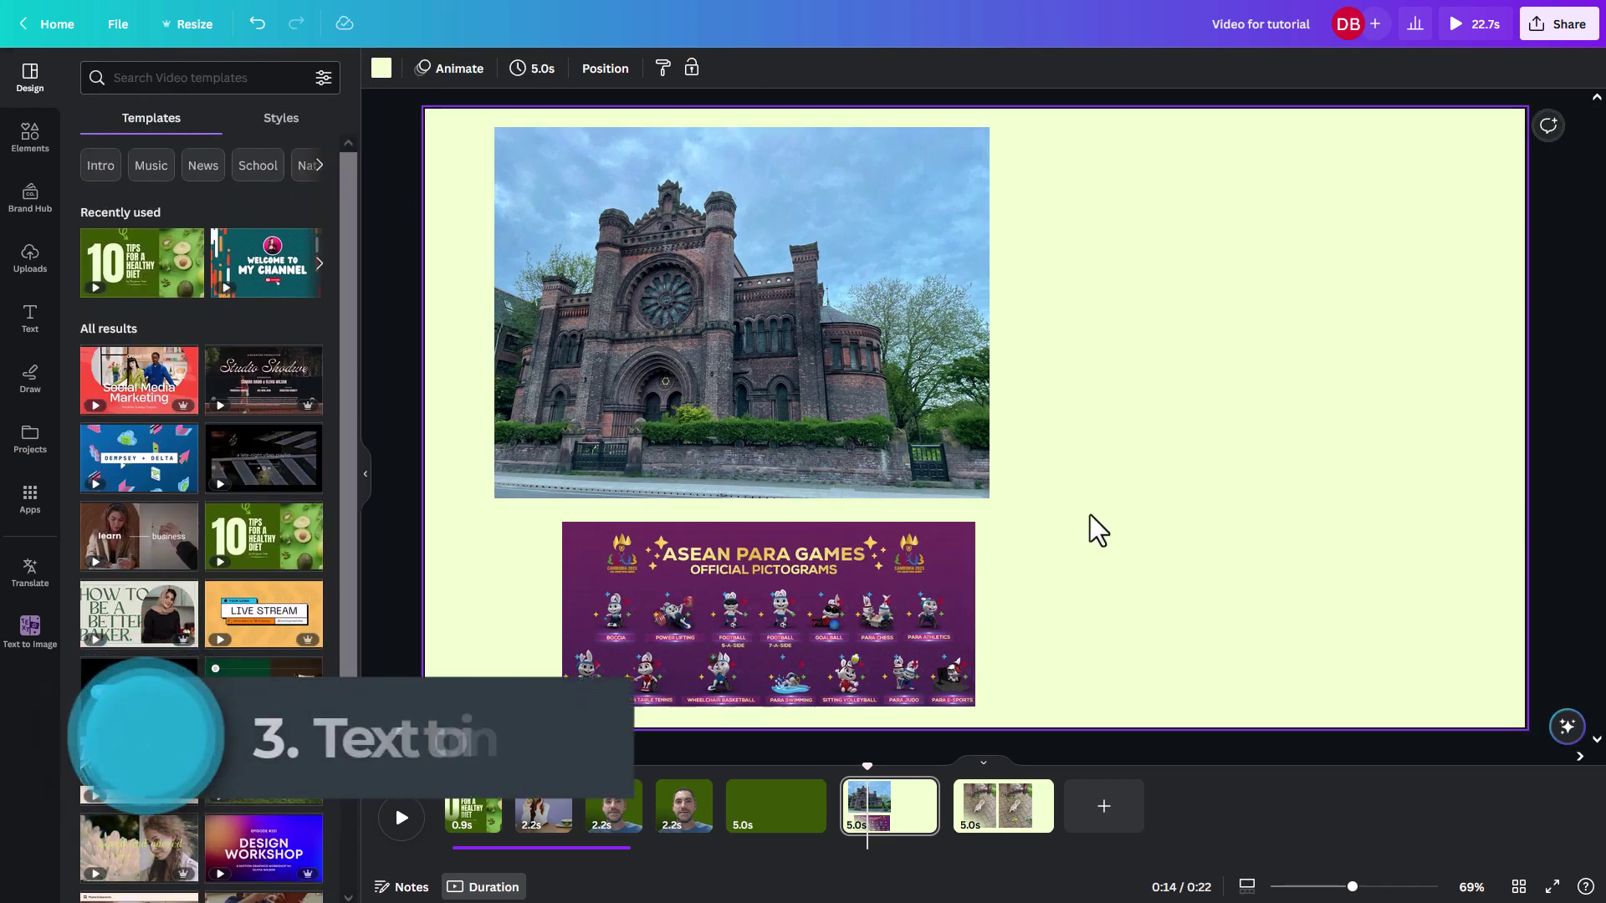
click(31, 625)
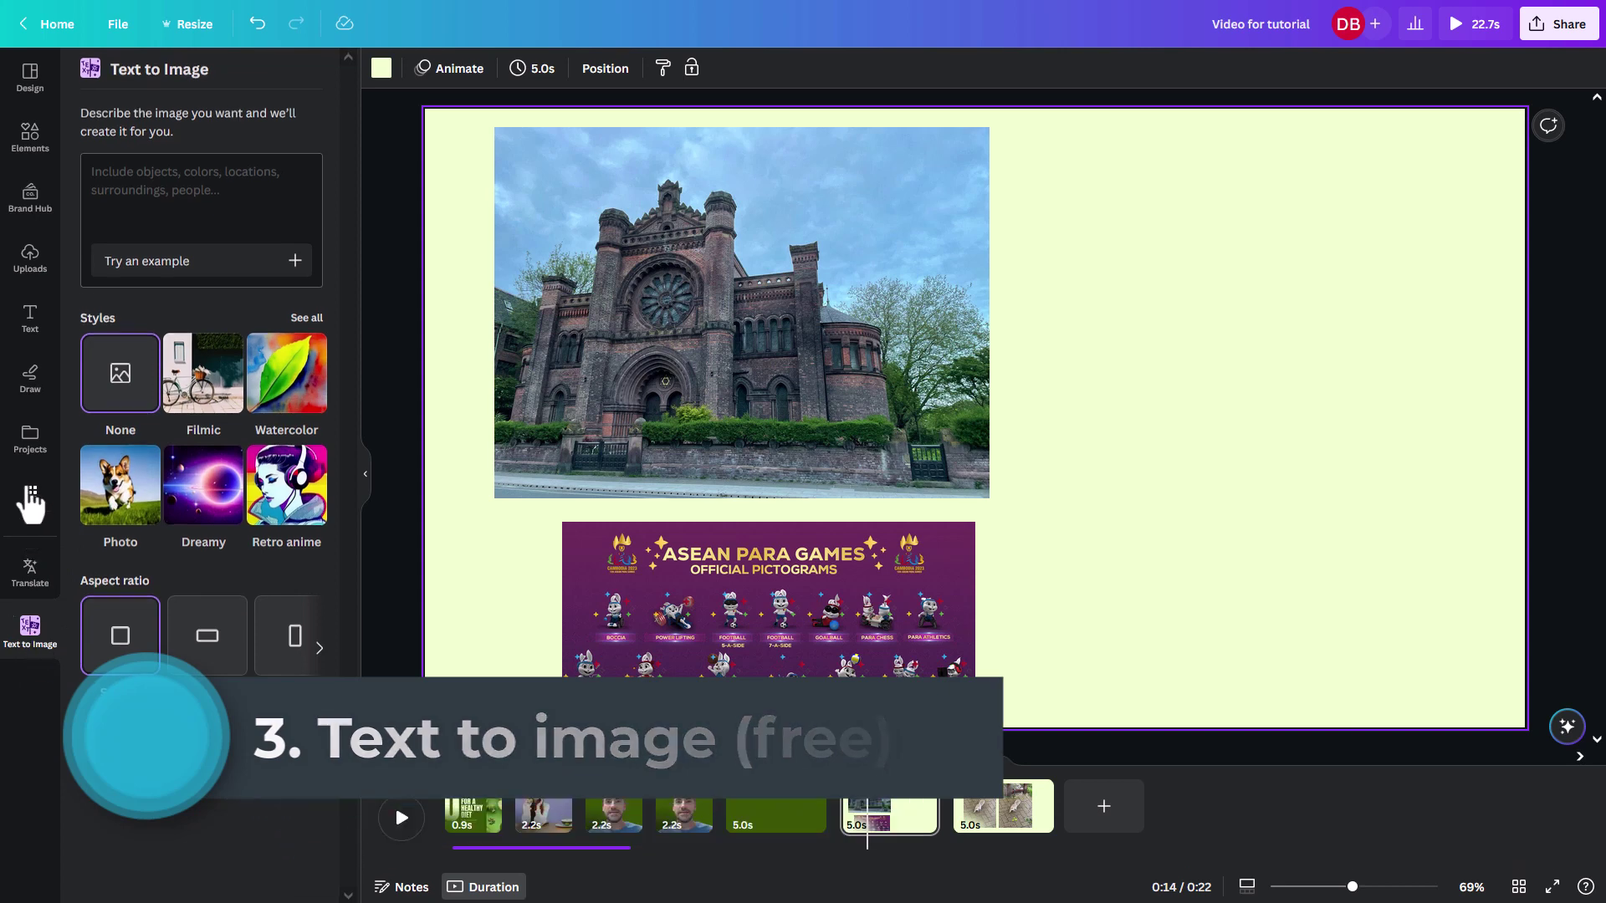
click(30, 498)
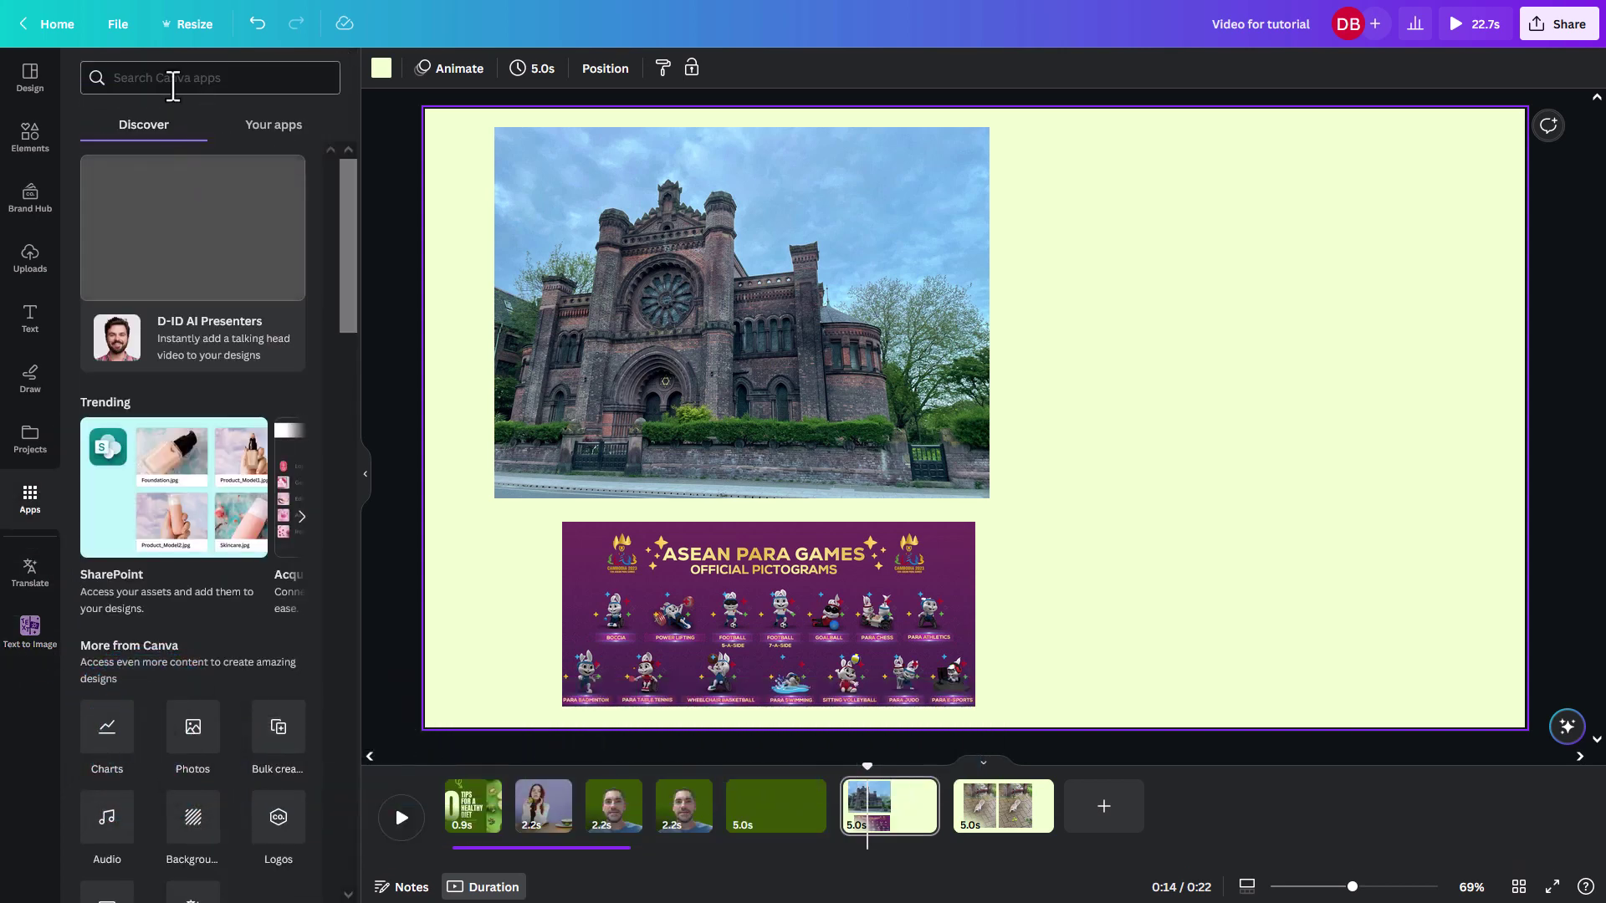
click(30, 631)
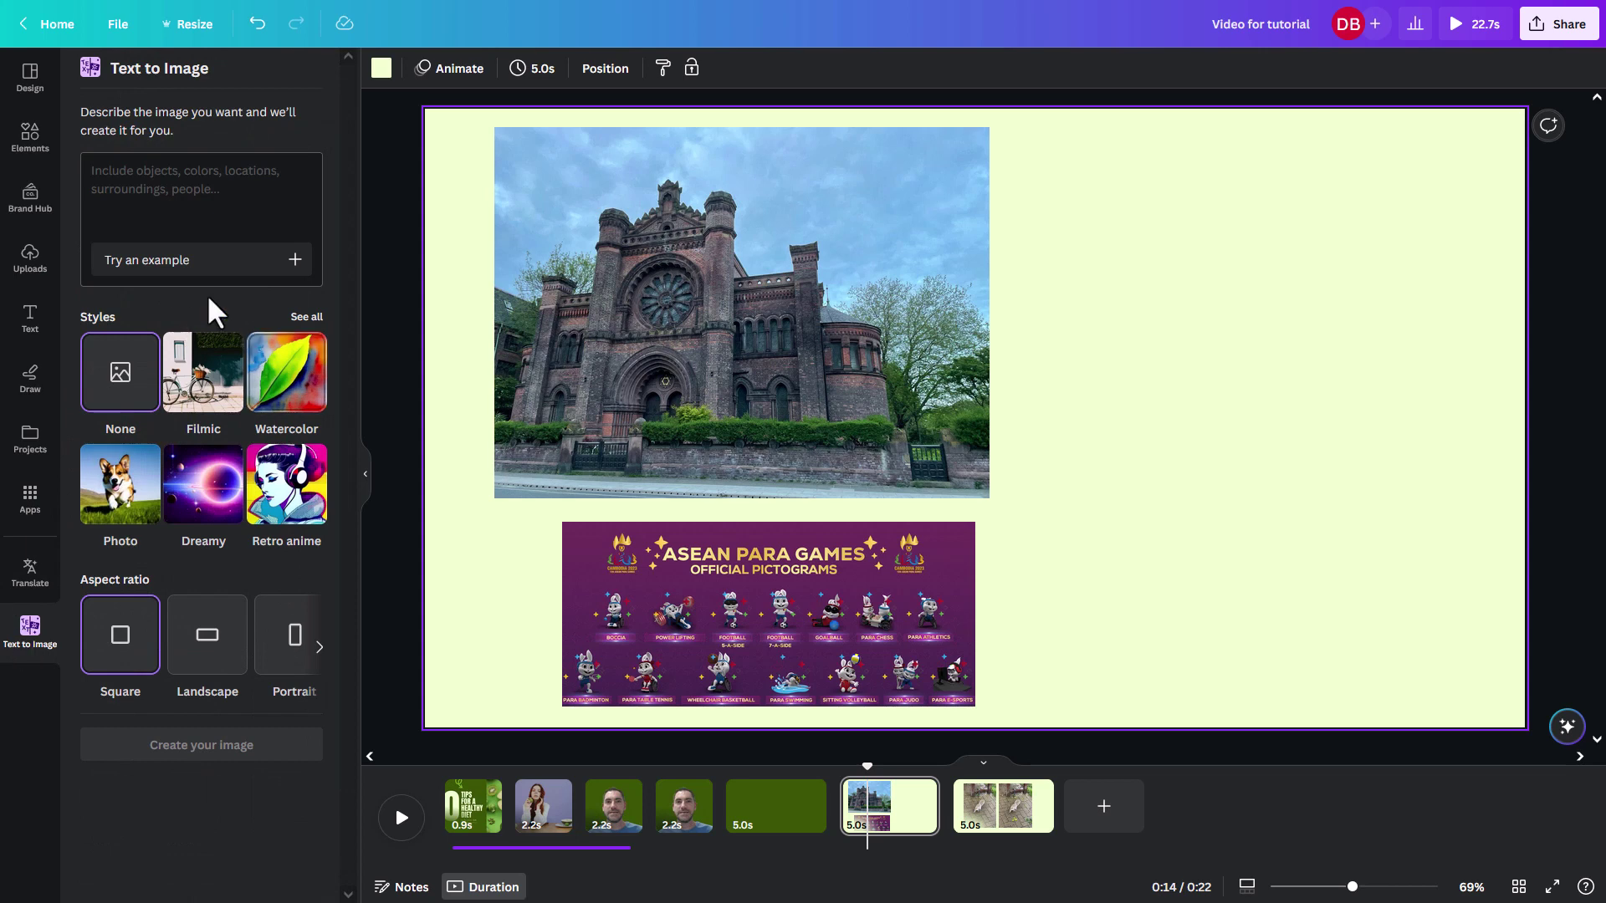
click(187, 186)
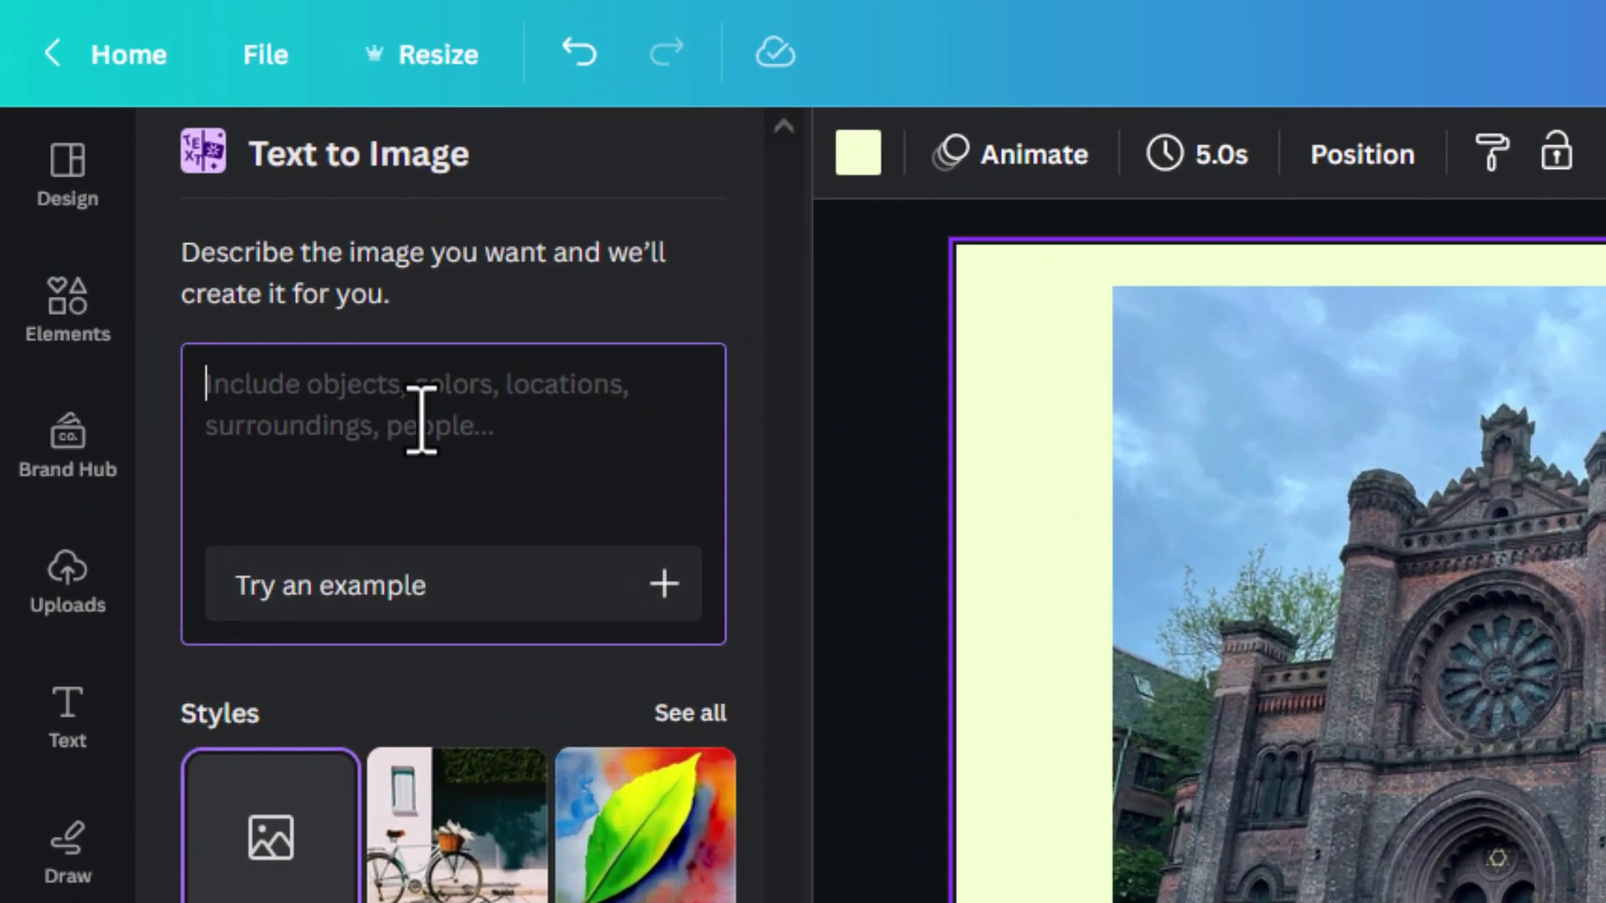
text(alien vinvasion cer desert with hamsters in fighting uniform)
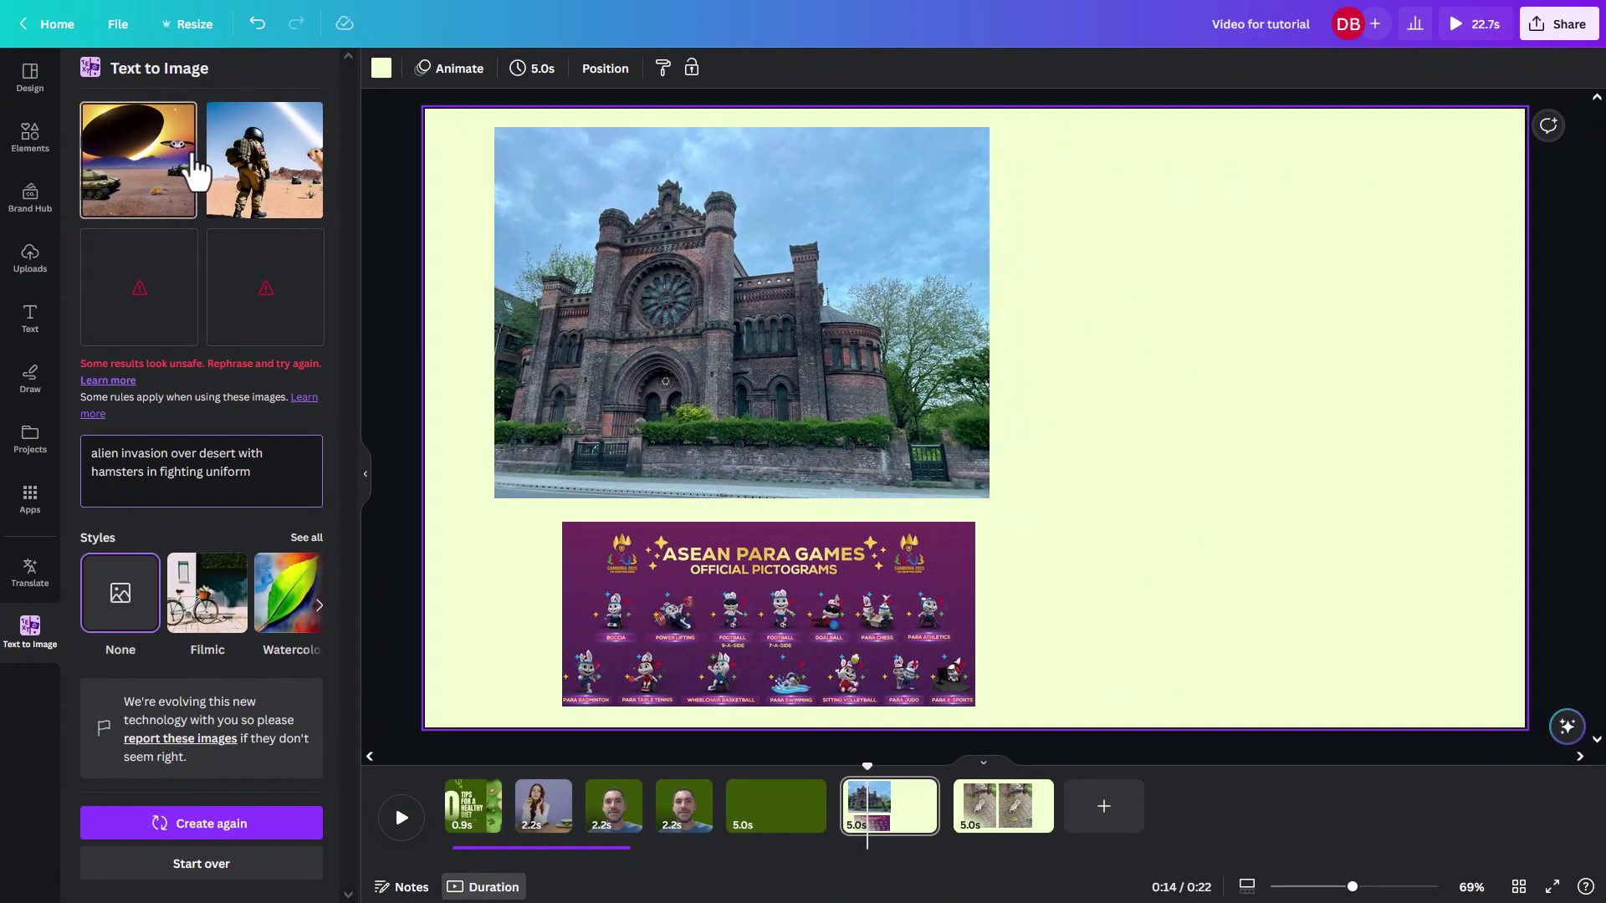
Add the generated astronaut image, shrink it from its corner and move it lower right.
drag(250, 143, 1057, 235)
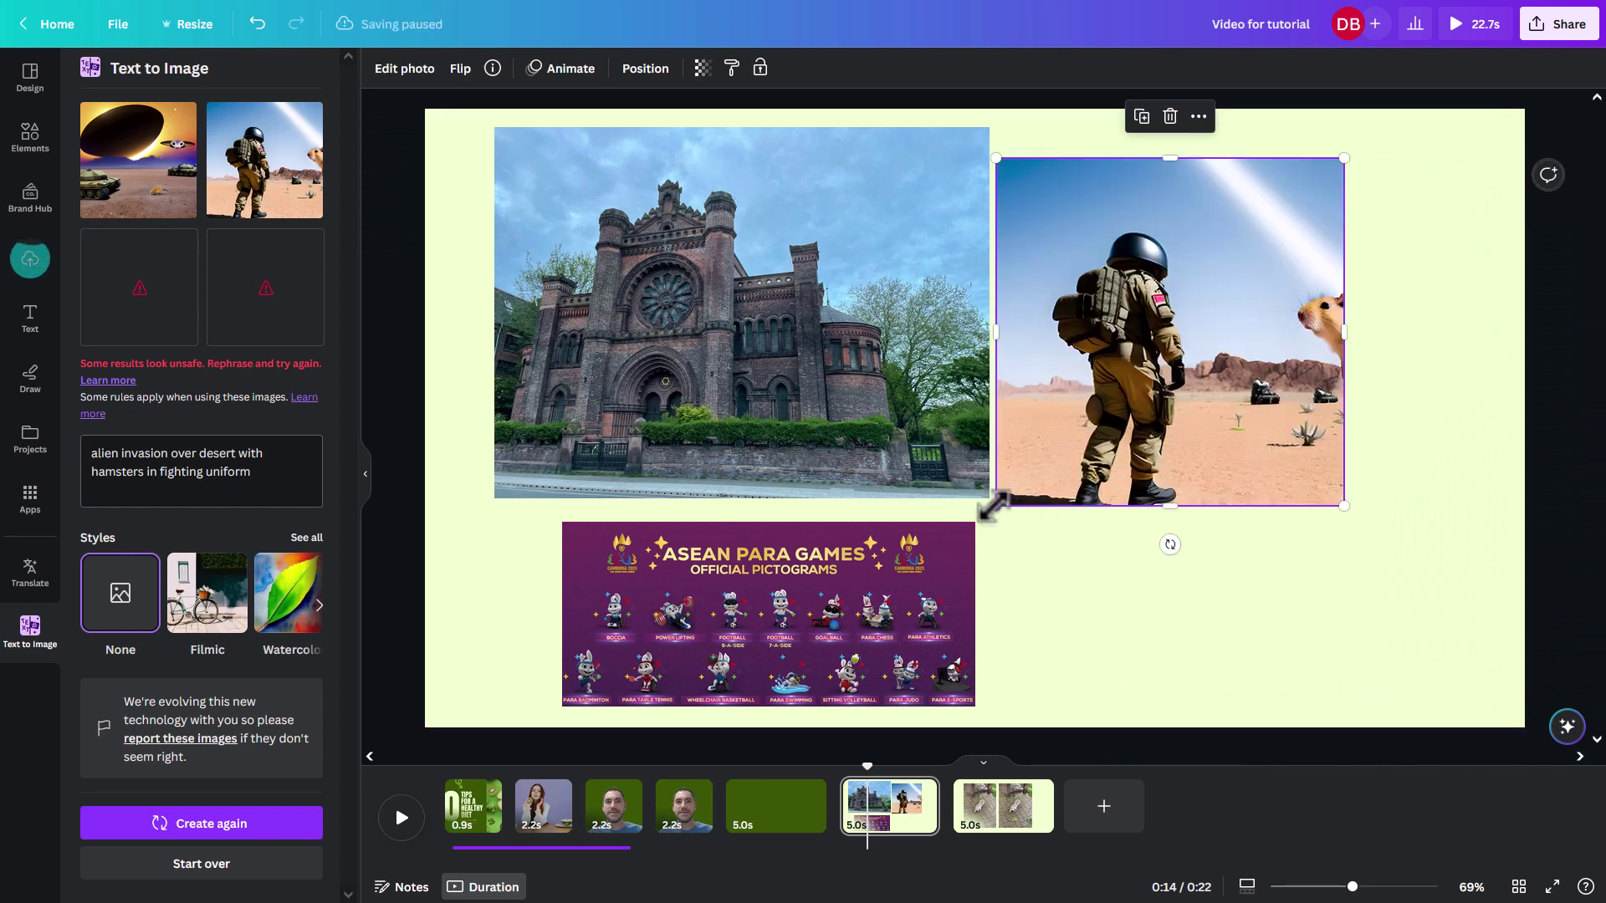
drag(994, 505, 1072, 444)
drag(1213, 335, 1227, 389)
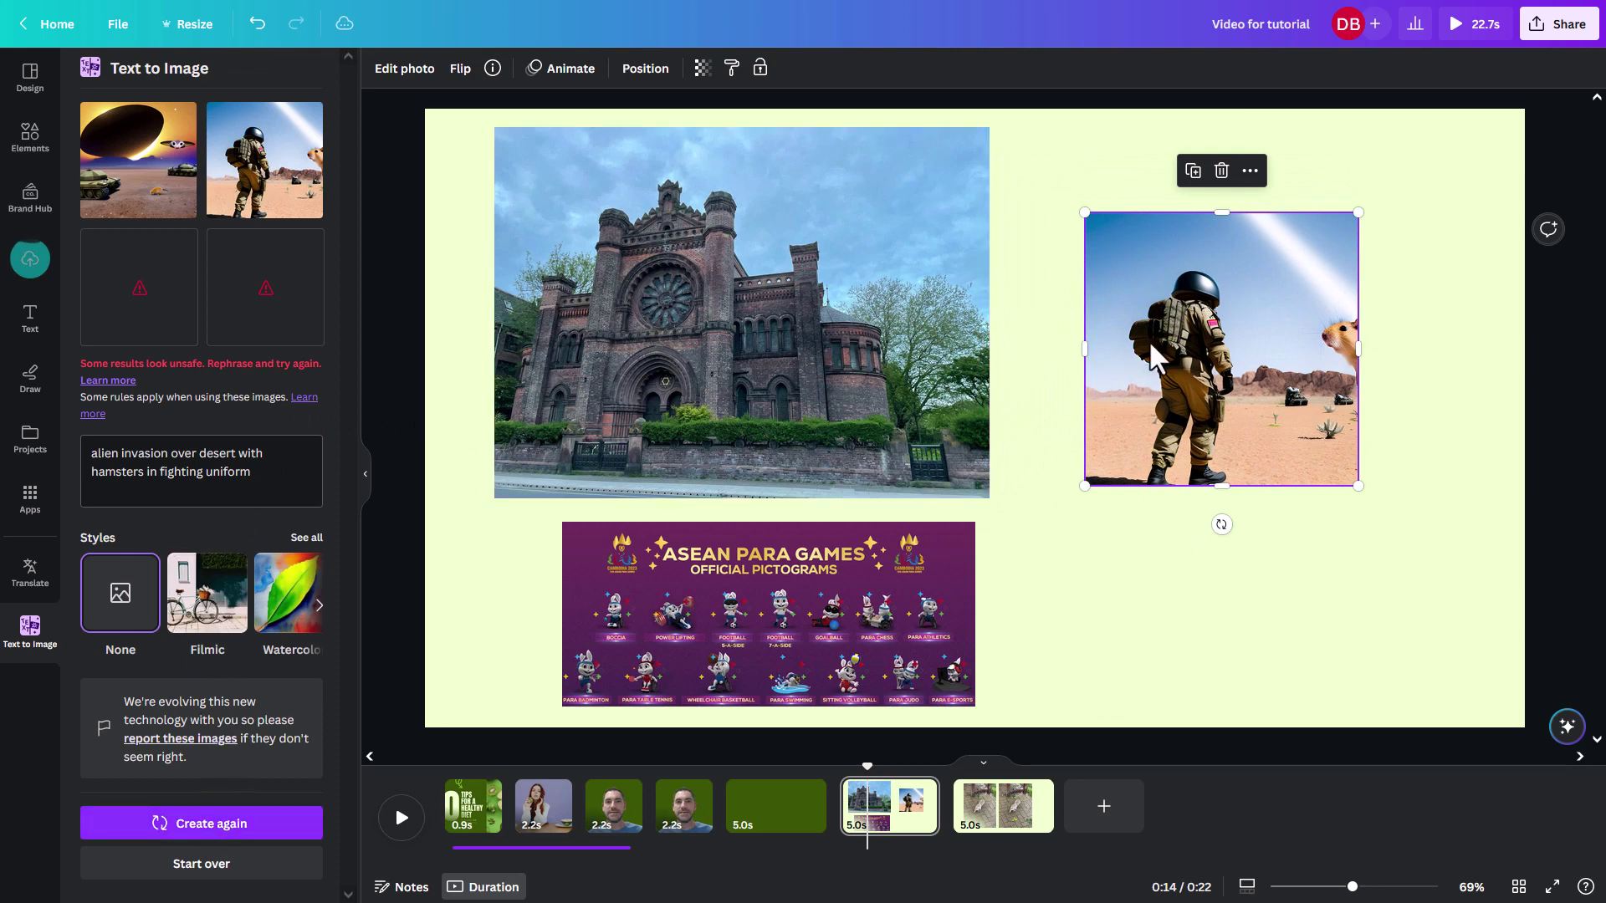
Start over with Landscape and Photo style, then add the third town hall meeting image.
click(201, 863)
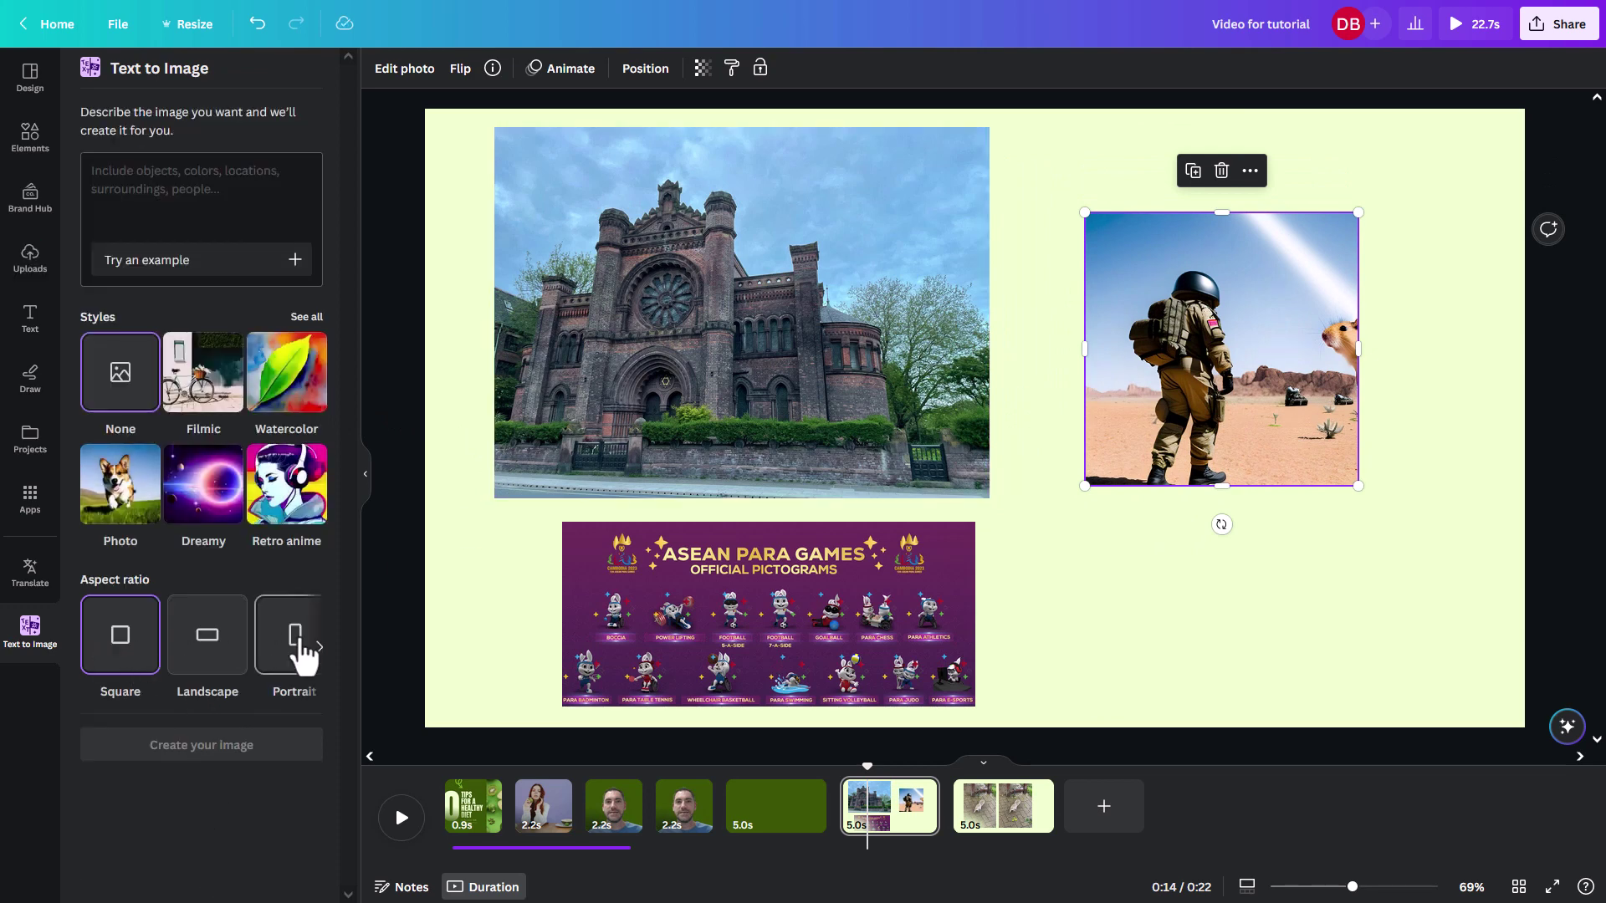
click(208, 631)
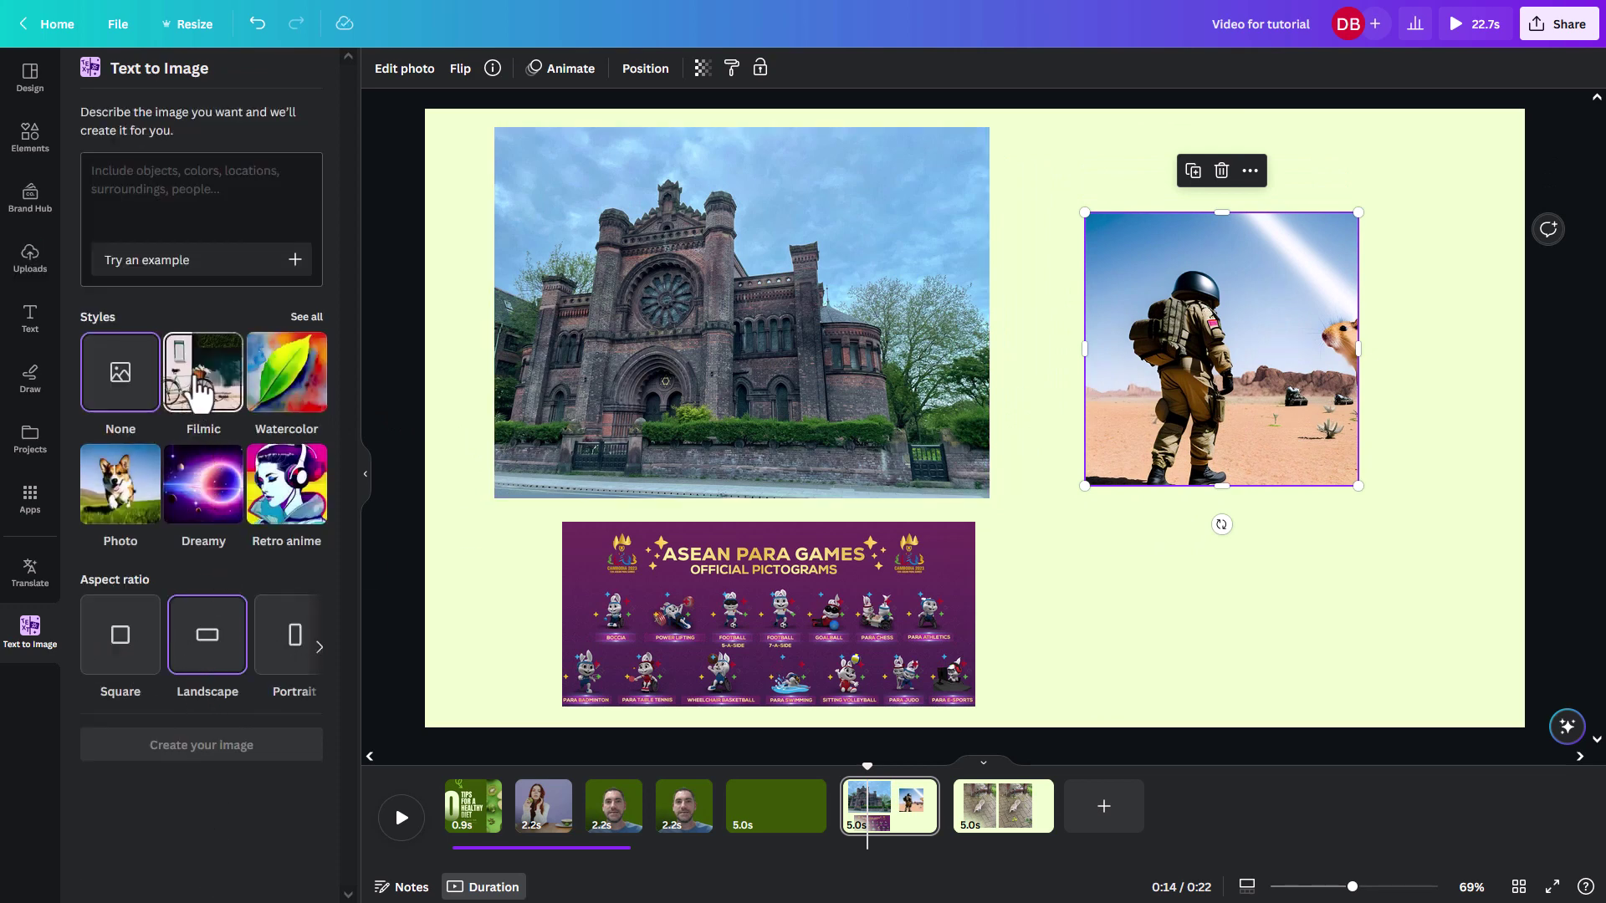
click(120, 485)
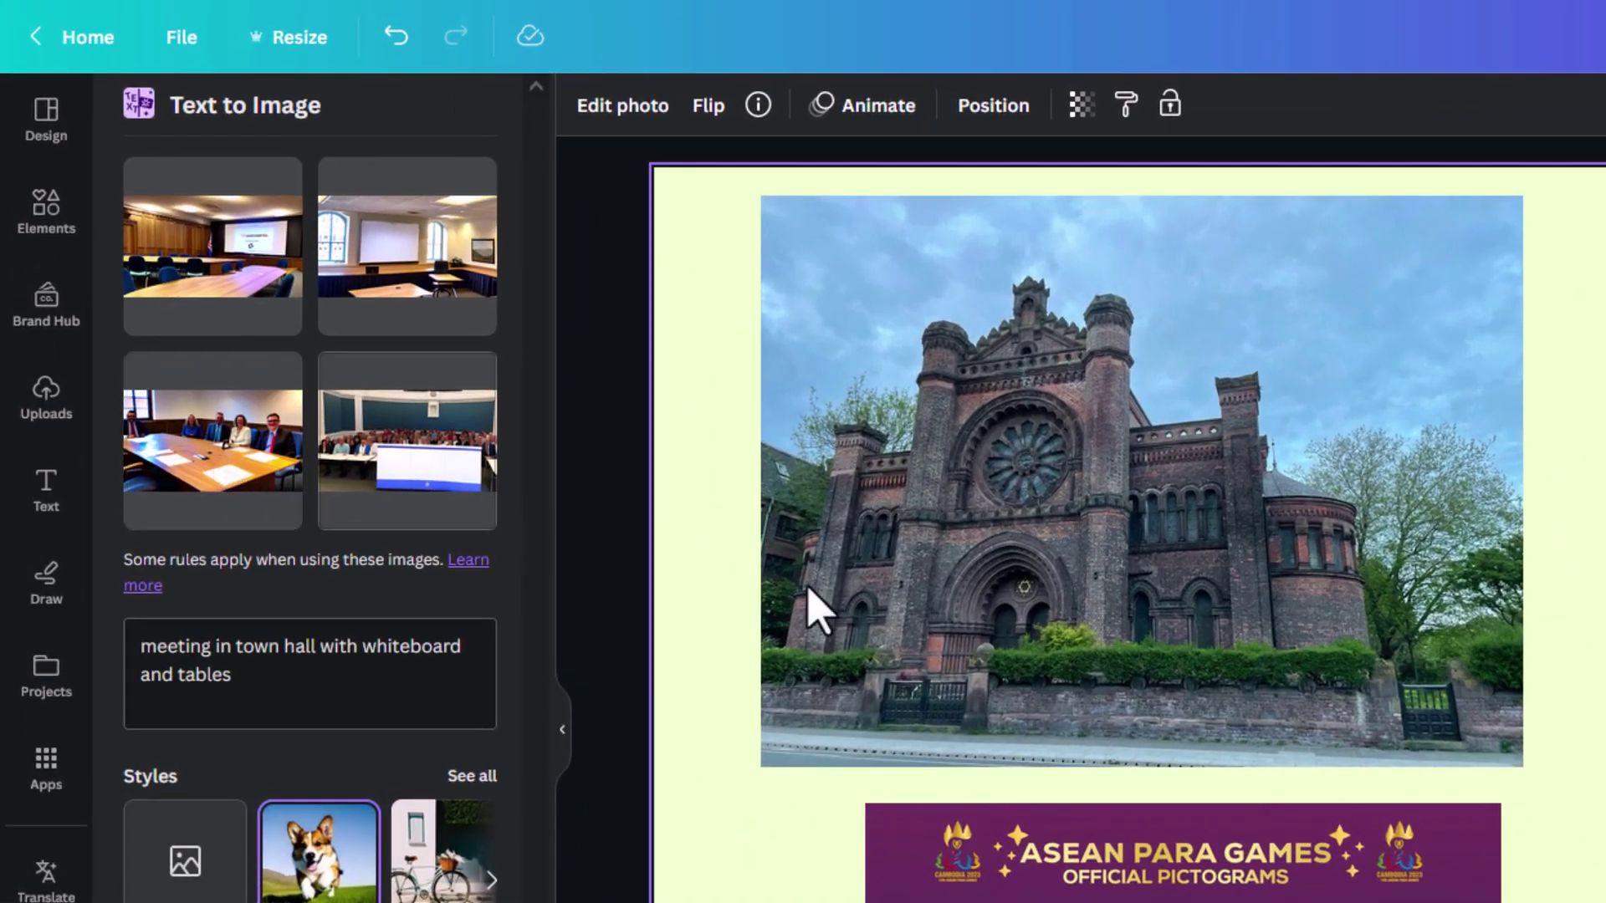
click(210, 464)
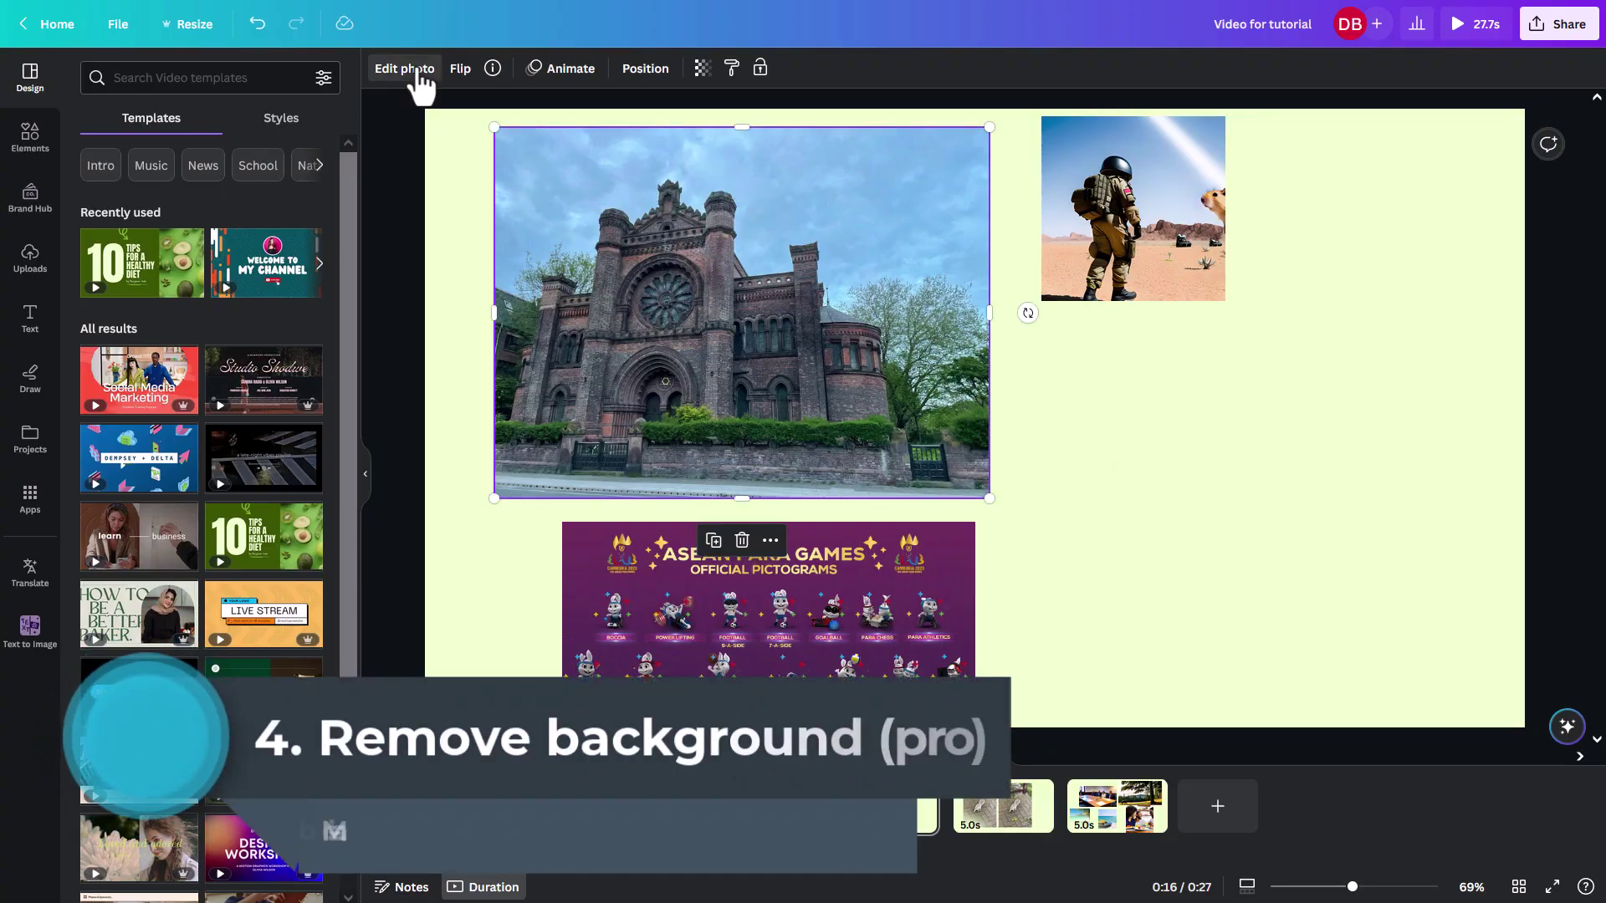
Place a copy of the church photo lower right and remove its background with BG Remover.
click(413, 74)
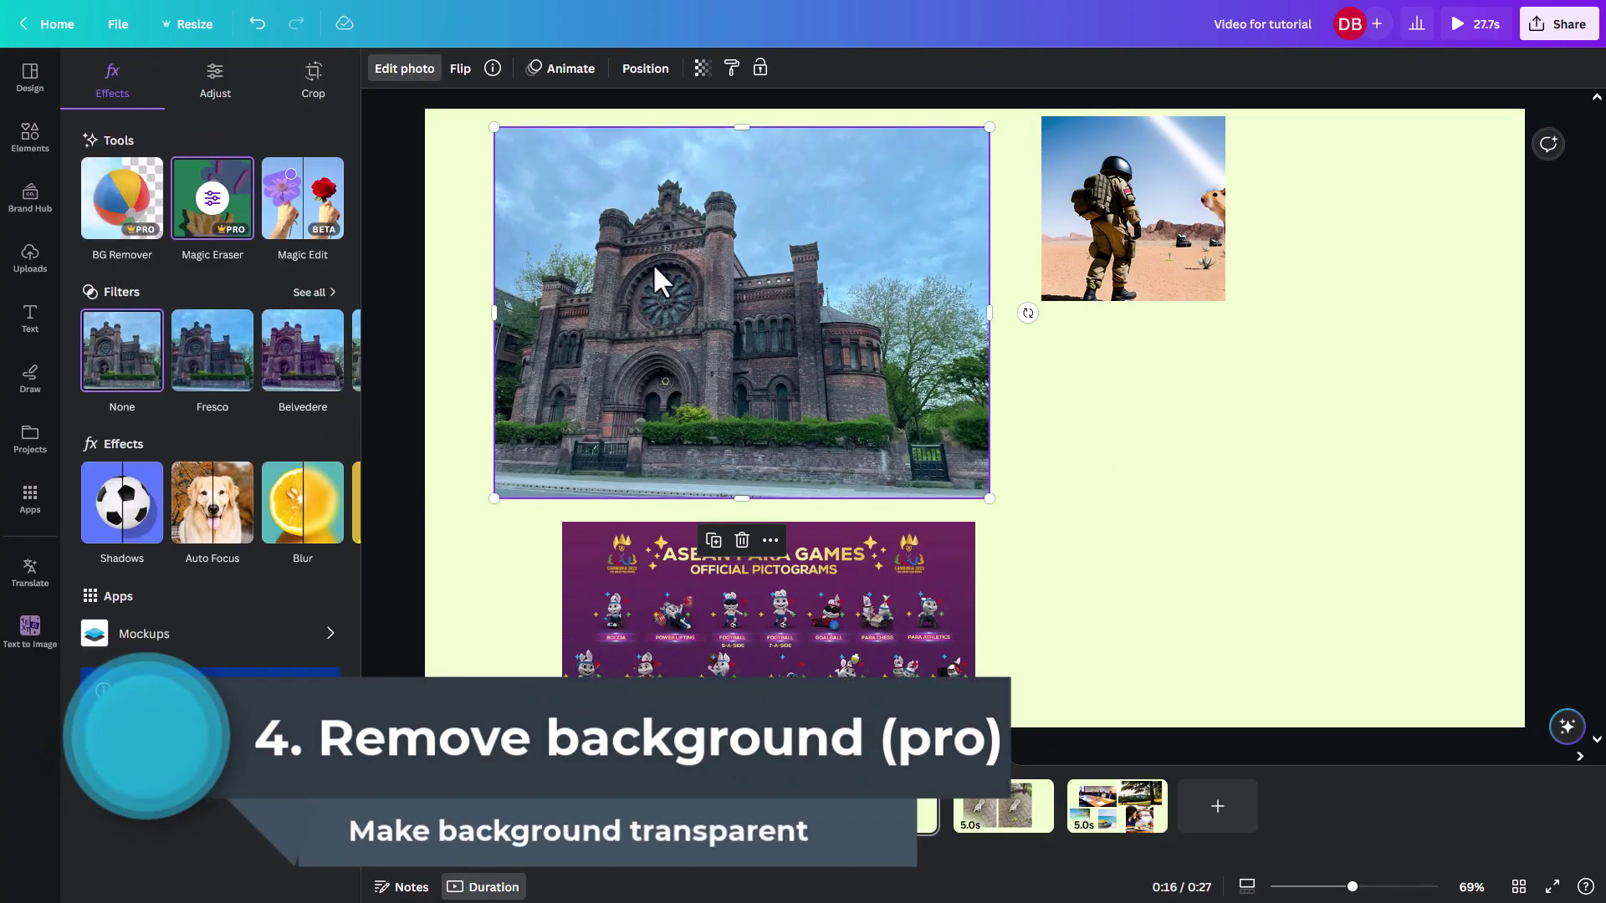
drag(693, 262, 1198, 459)
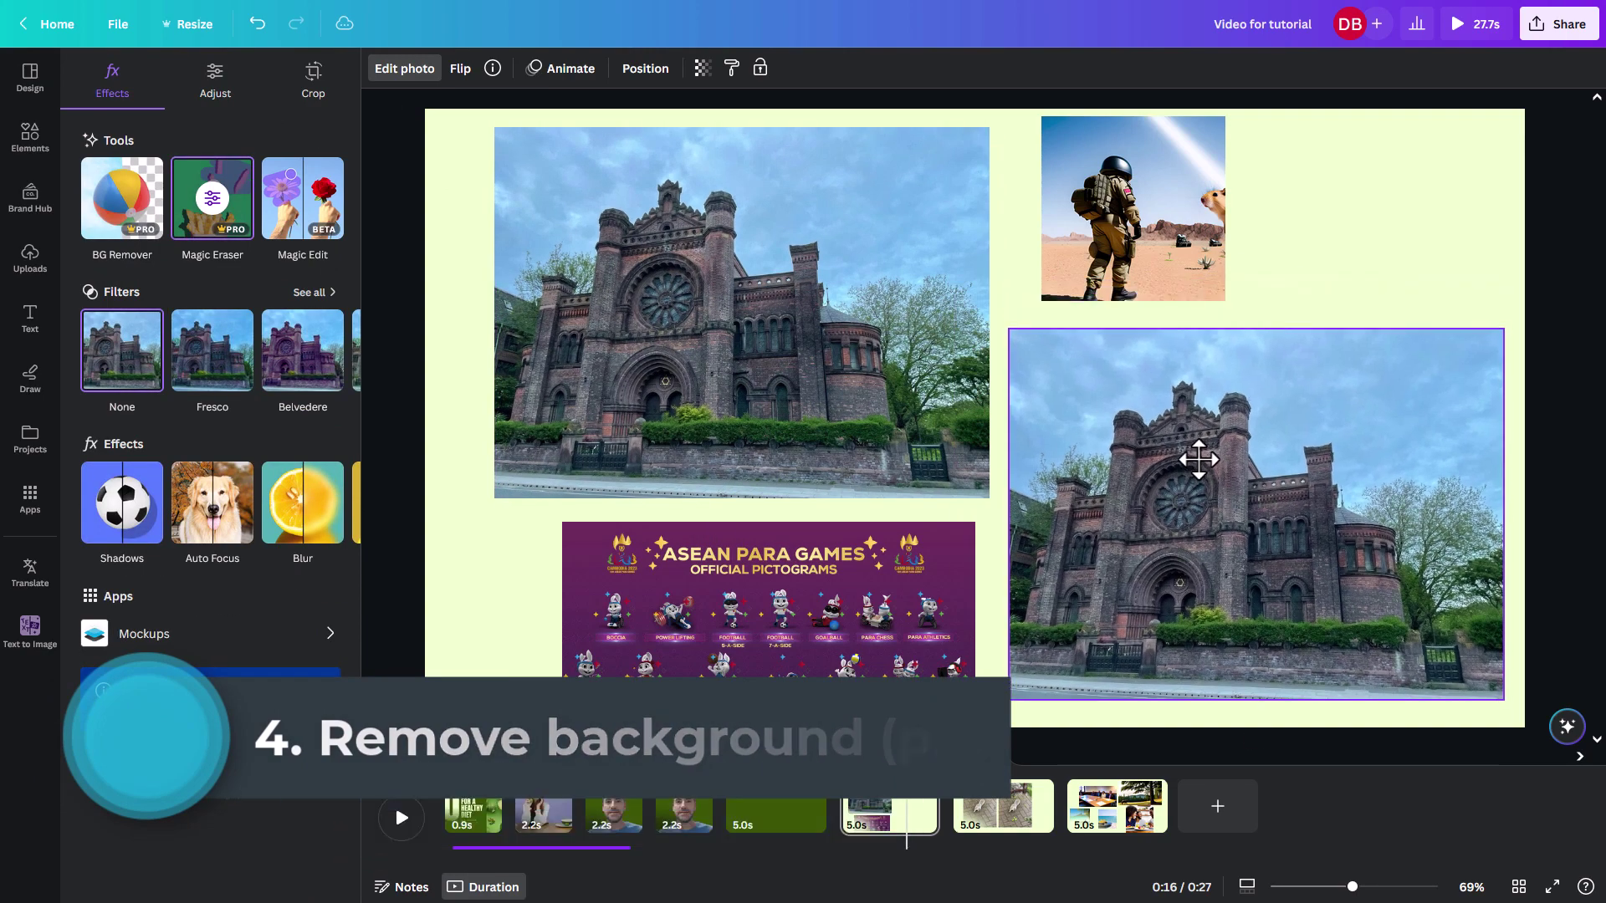
click(137, 216)
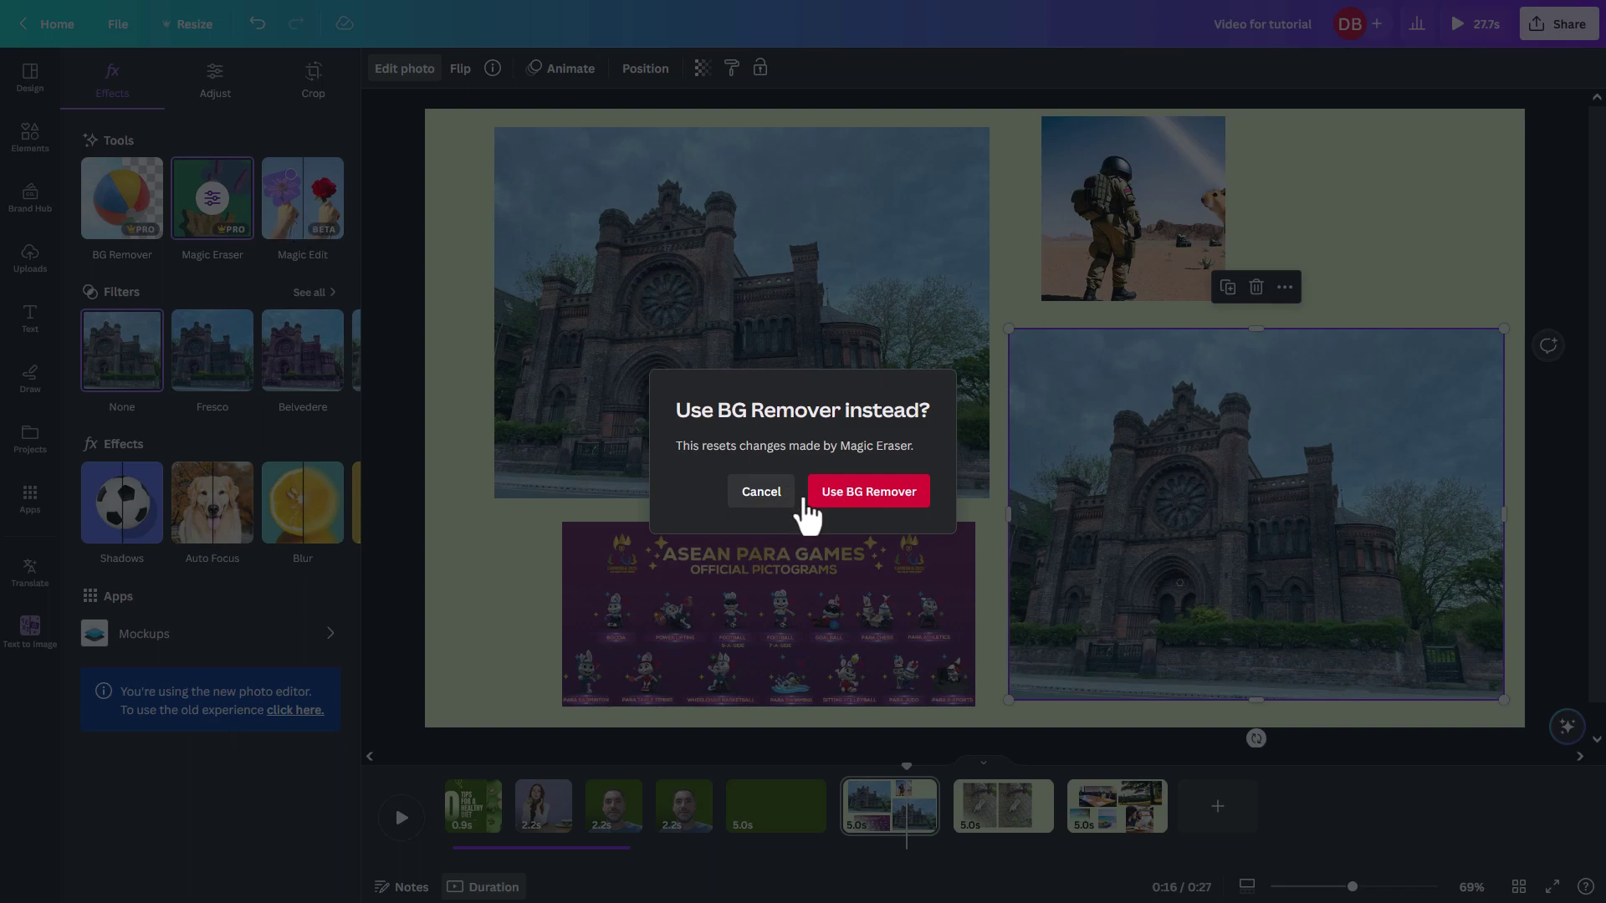
click(869, 492)
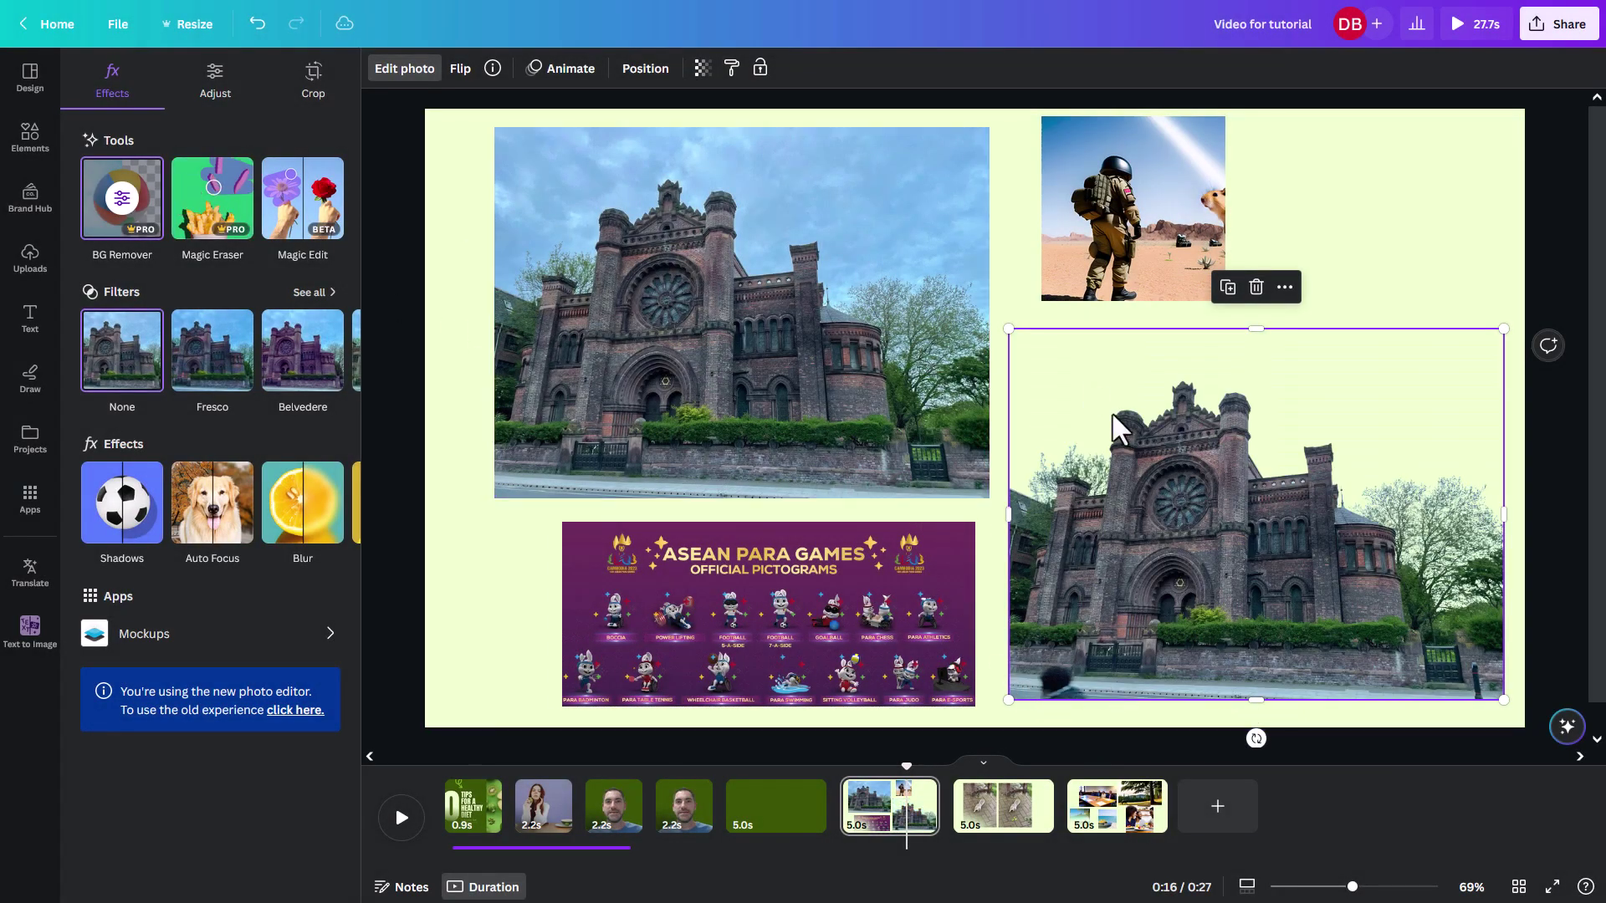
Nudge the cut-out church image into place and switch to the remove.bg window.
mouse_move(1179, 481)
mouse_down()
mouse_move(1015, 437)
mouse_move(1178, 464)
mouse_move(1164, 475)
mouse_up()
drag(1162, 470, 1183, 475)
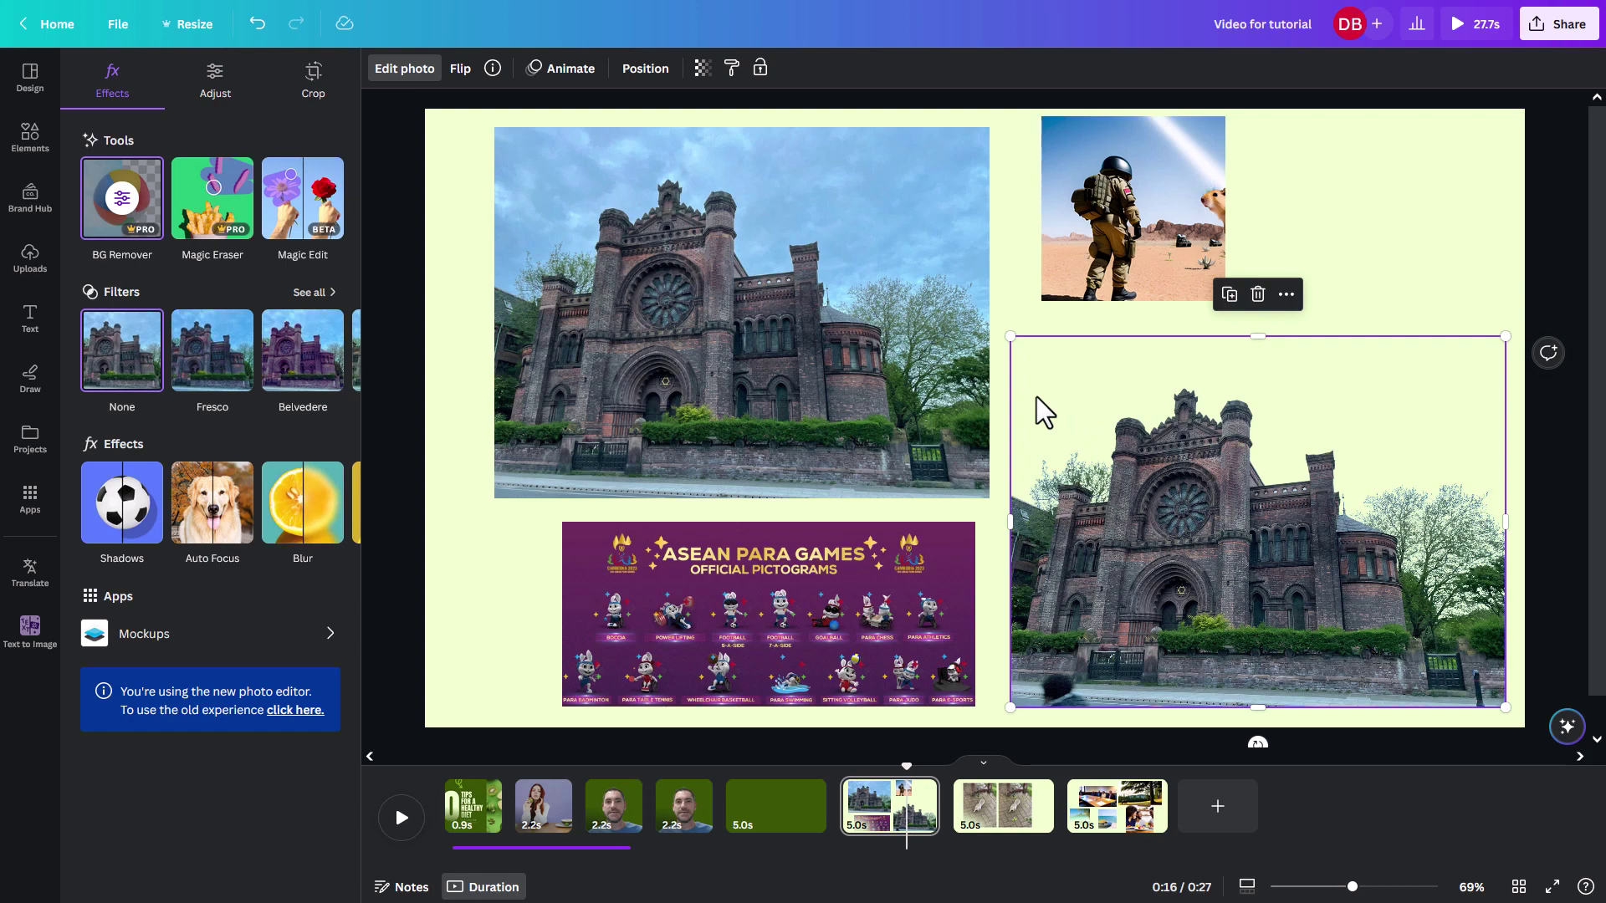
key(ctrl+Tab)
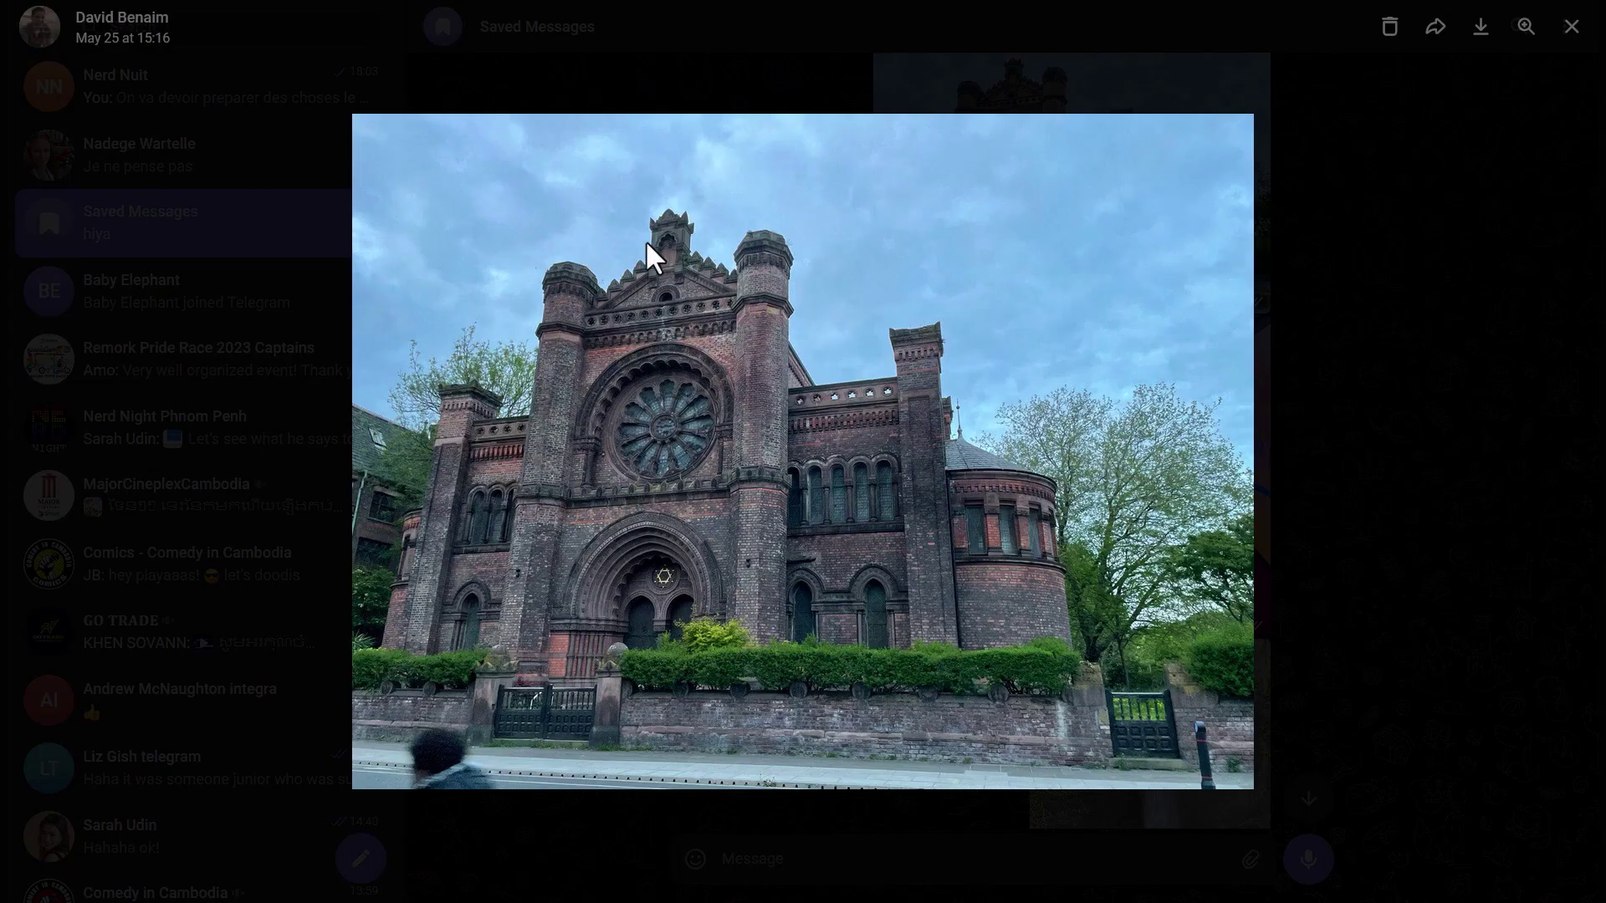
Copy the church photo from Telegram and paste it into remove.bg.
right_click(645, 239)
click(718, 327)
key(alt+Tab)
key(ctrl+v)
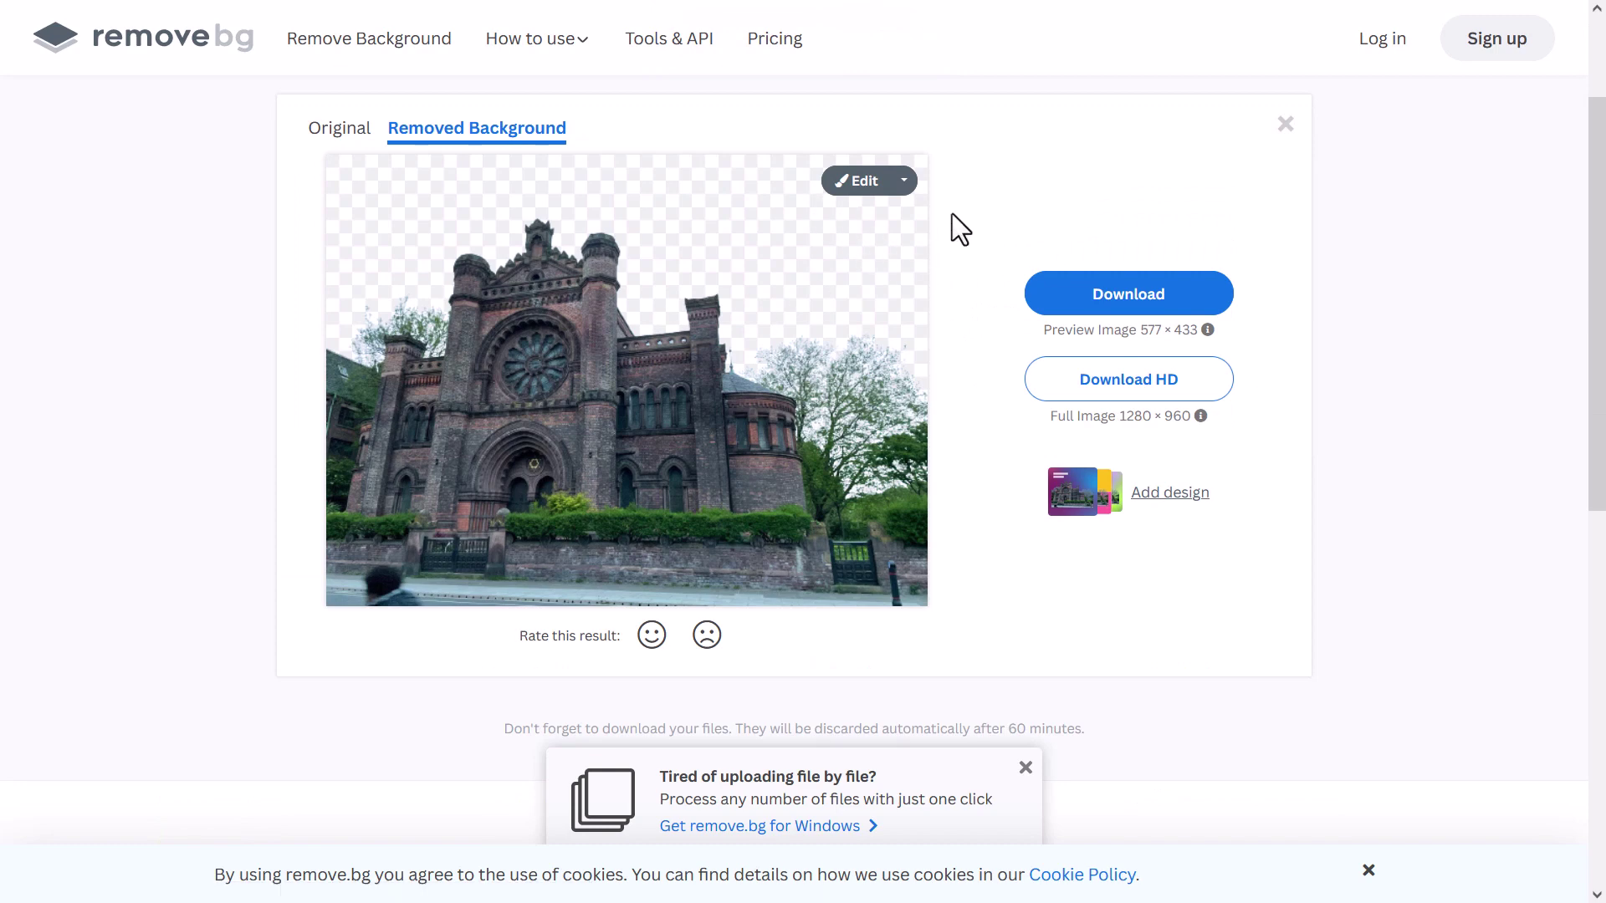
In the remove.bg editor, erase the tree to the right of the church from the cutout.
click(861, 183)
click(1199, 204)
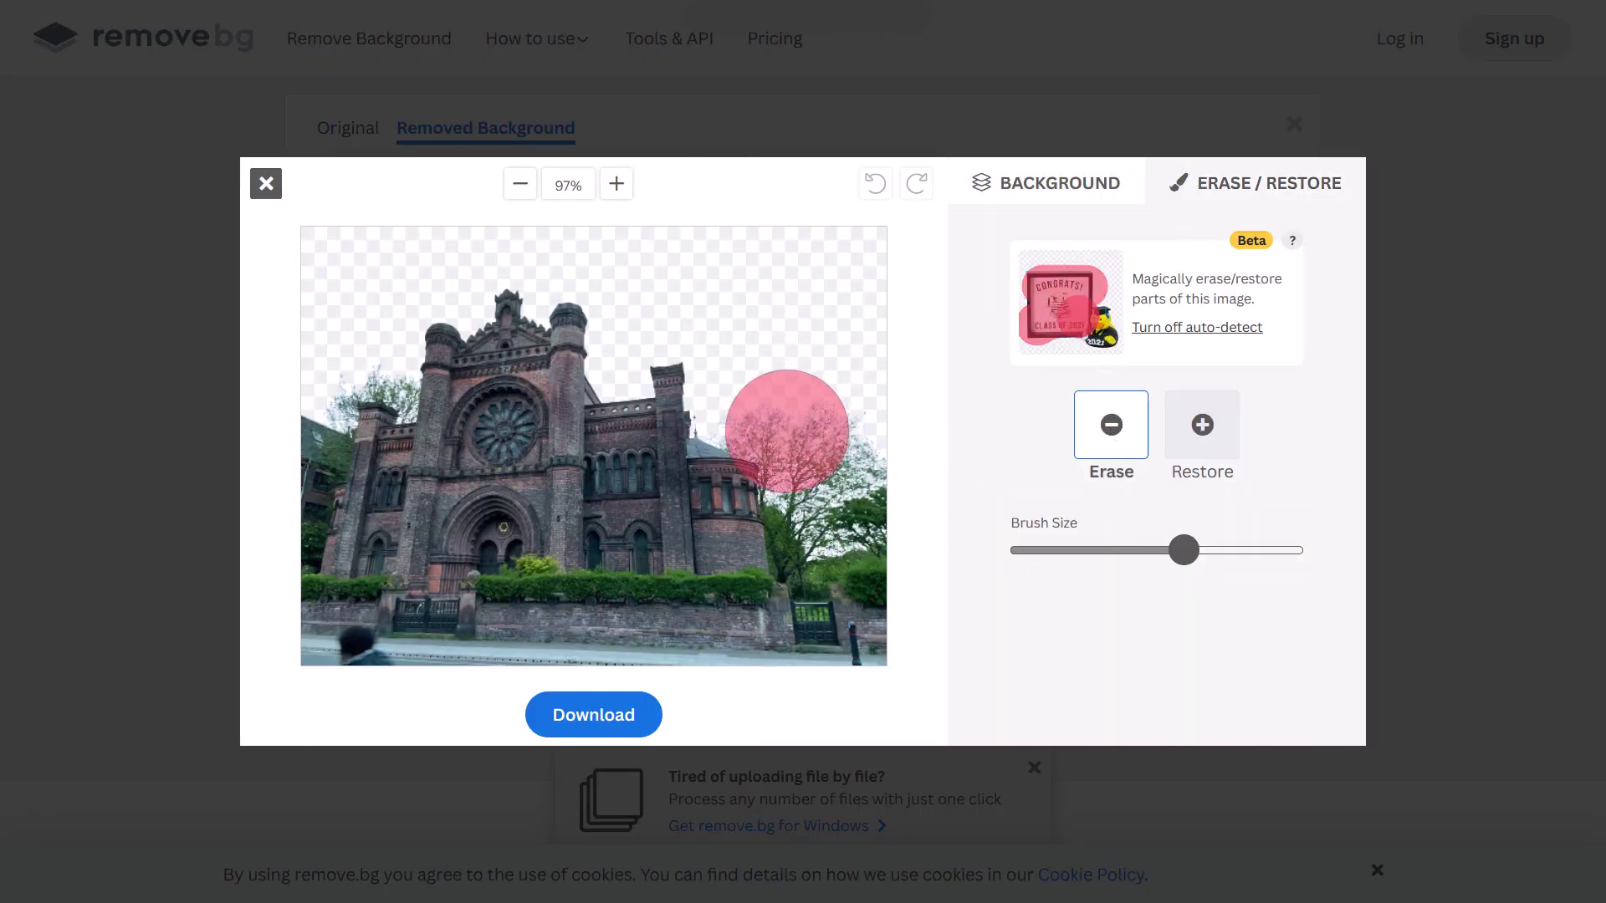
mouse_move(804, 409)
mouse_down()
mouse_move(827, 505)
mouse_move(859, 535)
mouse_move(861, 487)
mouse_up()
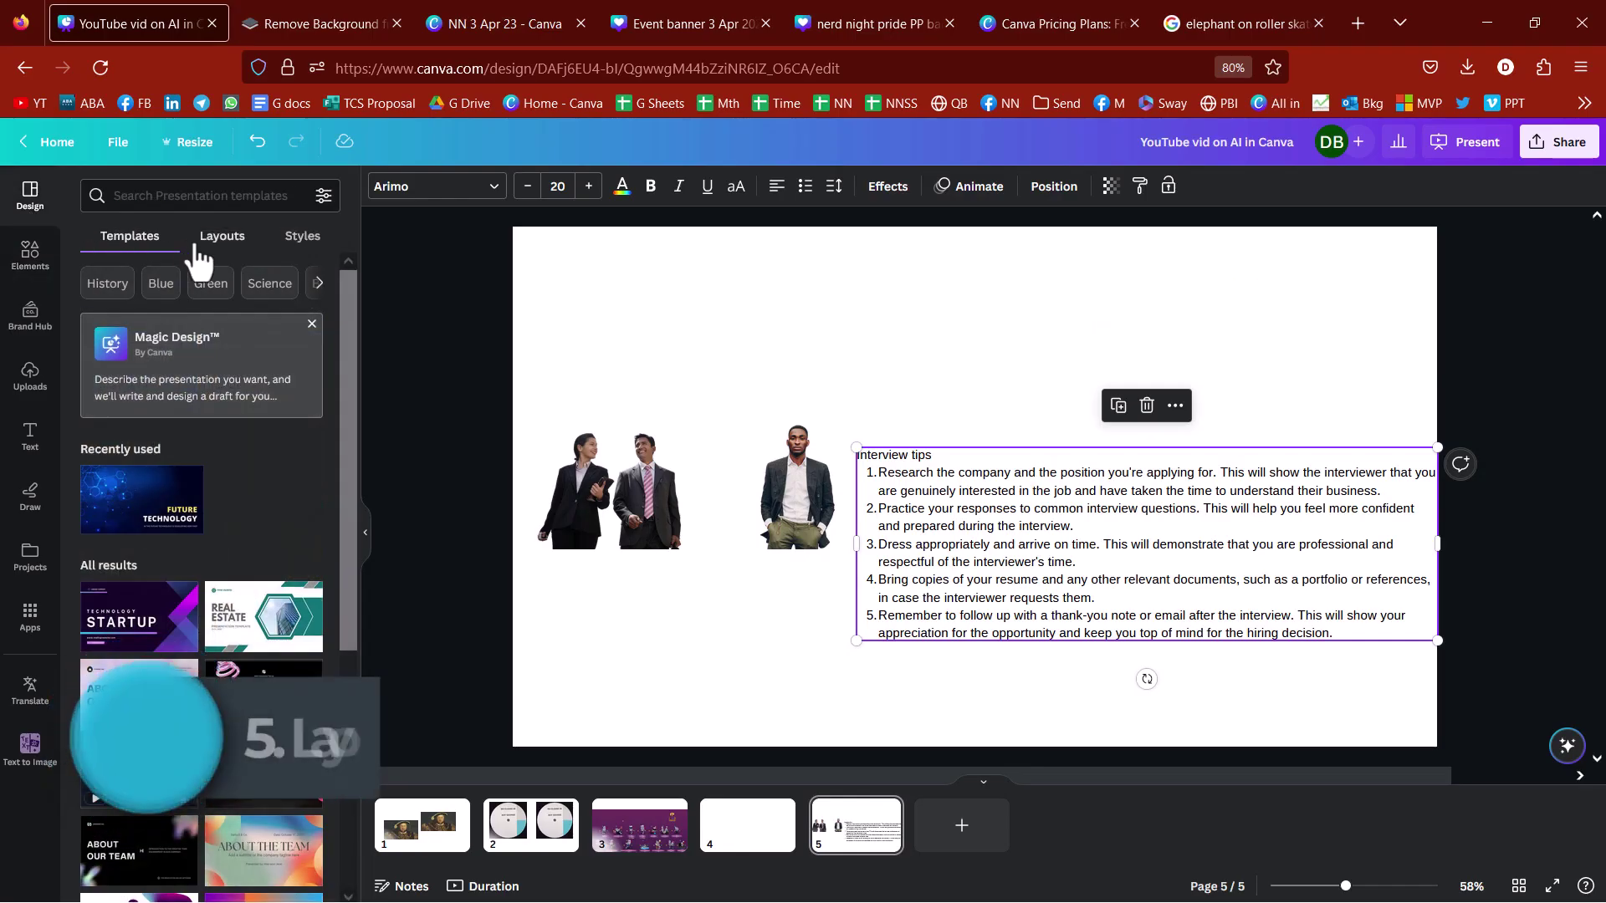
Try several suggested layouts on the Interview tips slide, ending on images-left with numbered text.
click(204, 242)
click(238, 402)
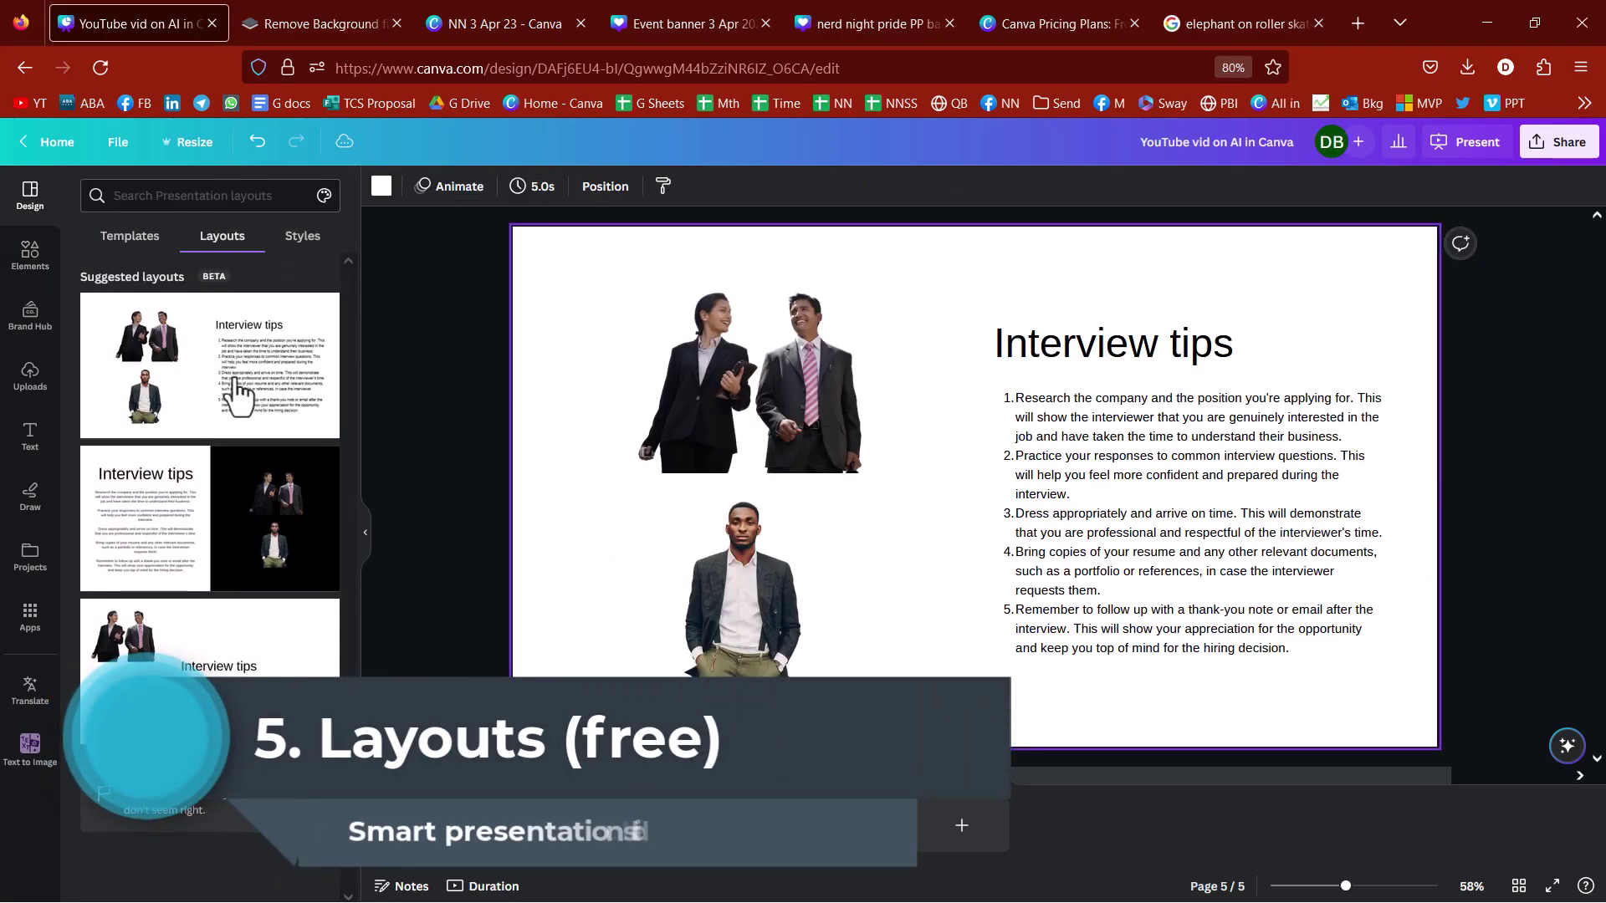
click(249, 498)
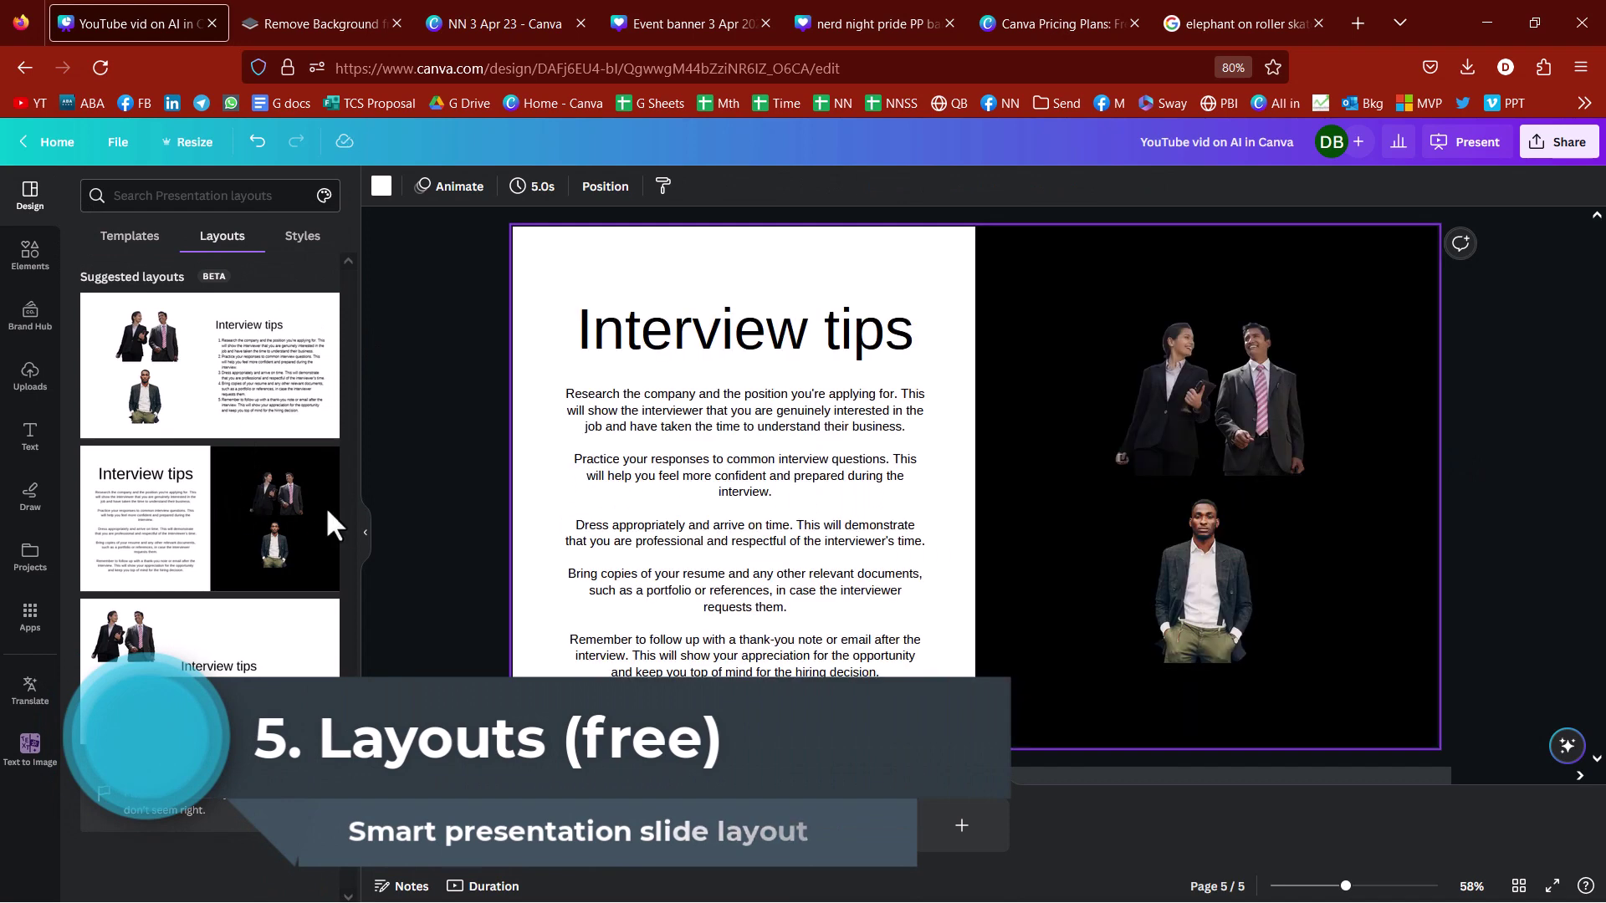
click(201, 558)
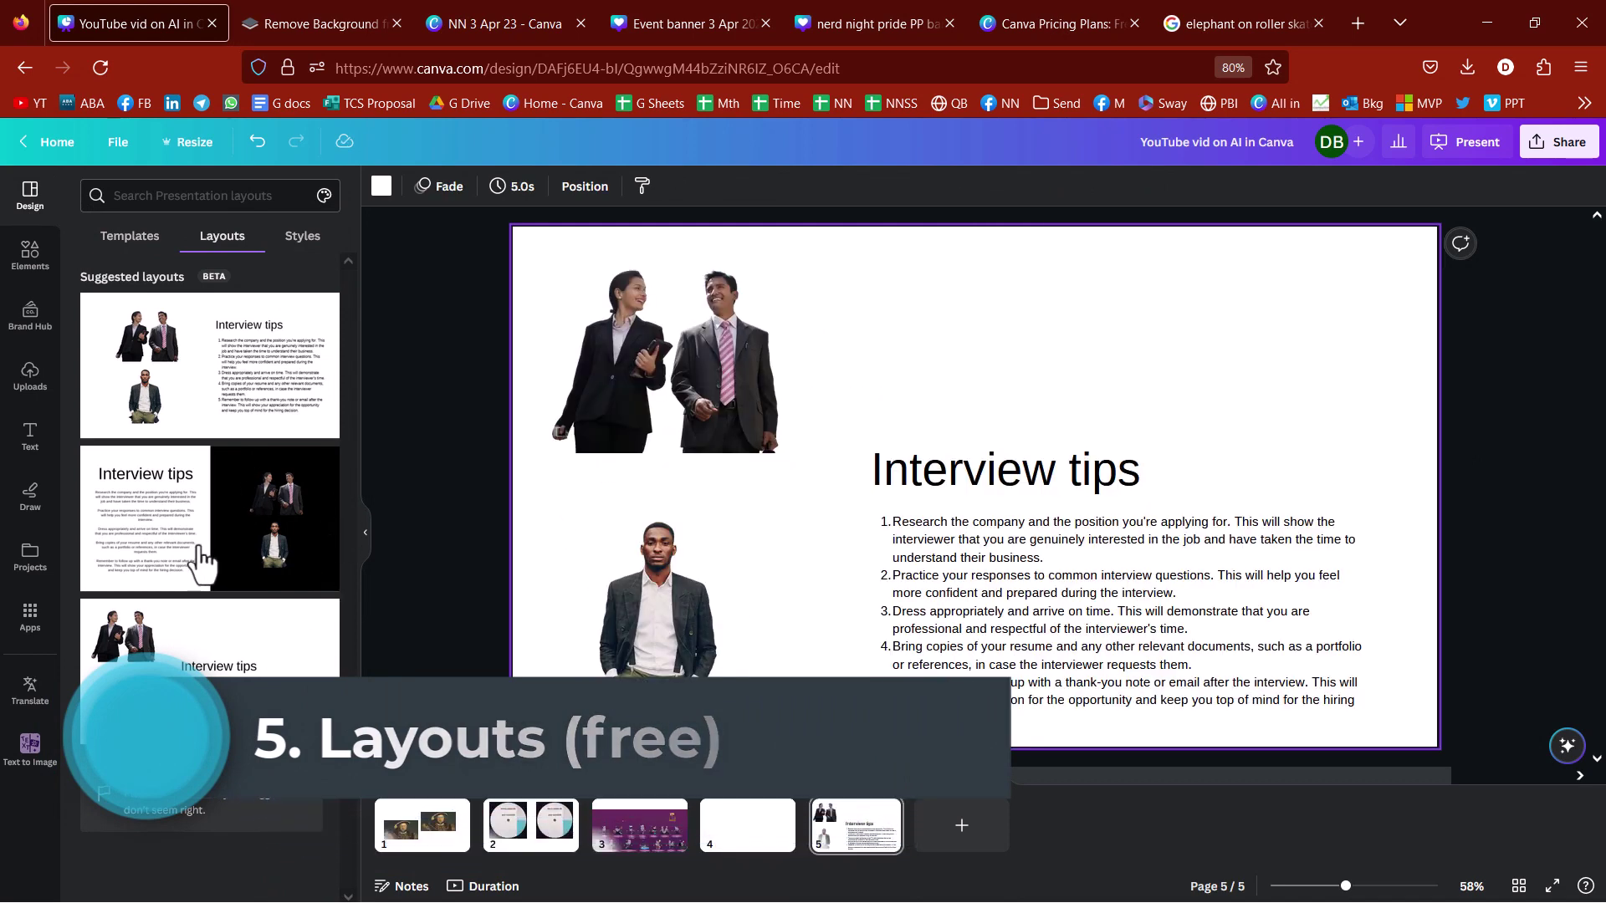
click(194, 506)
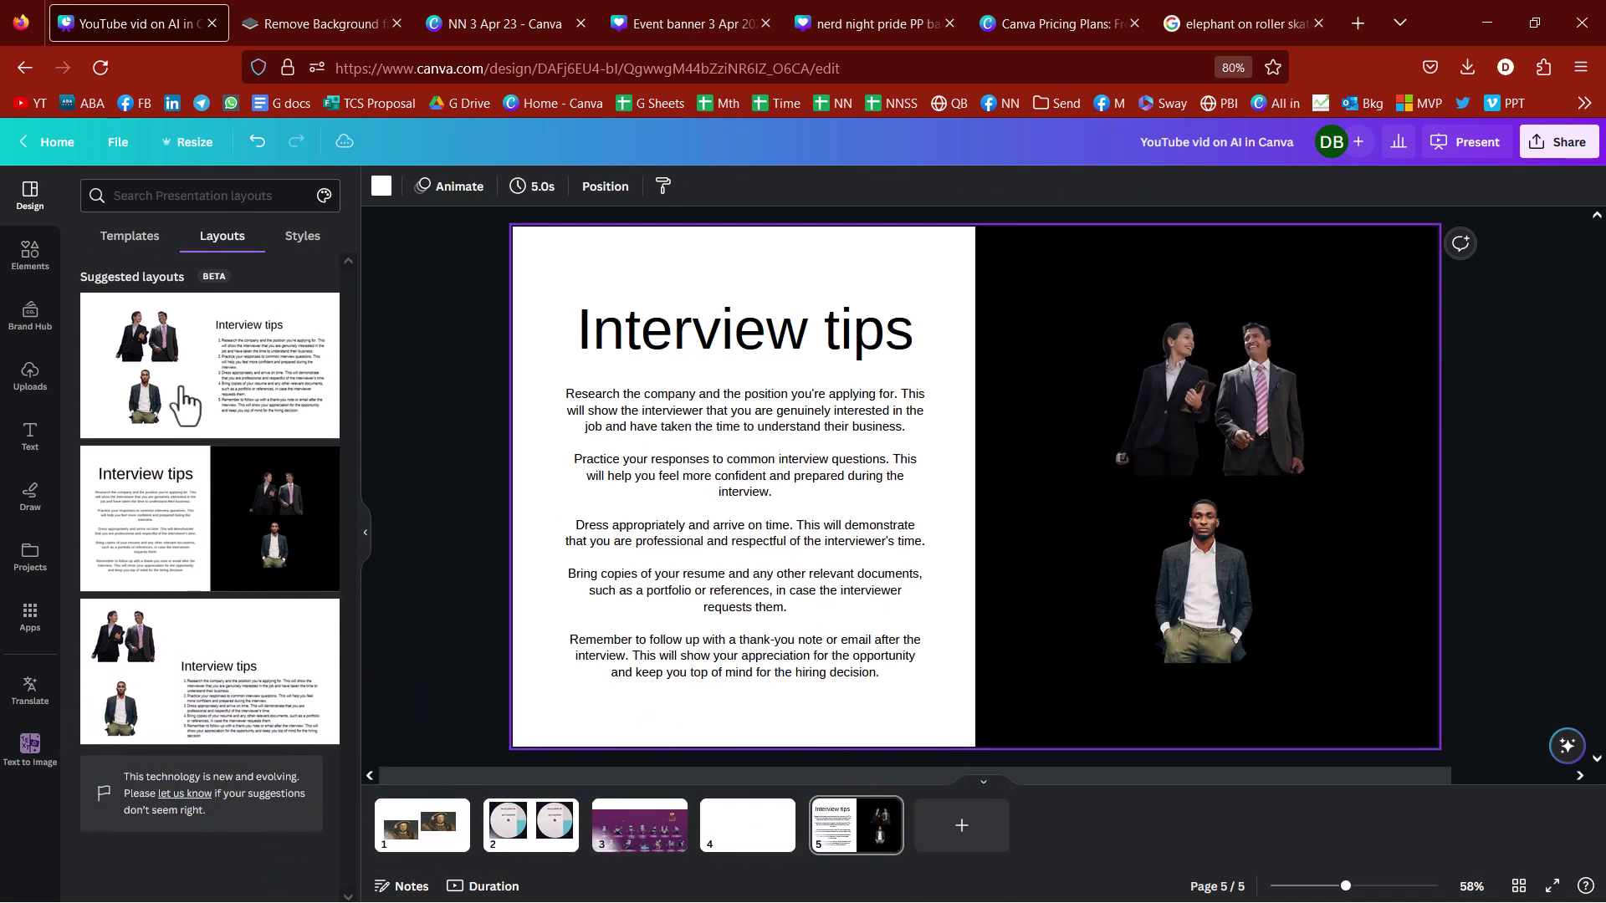
click(192, 392)
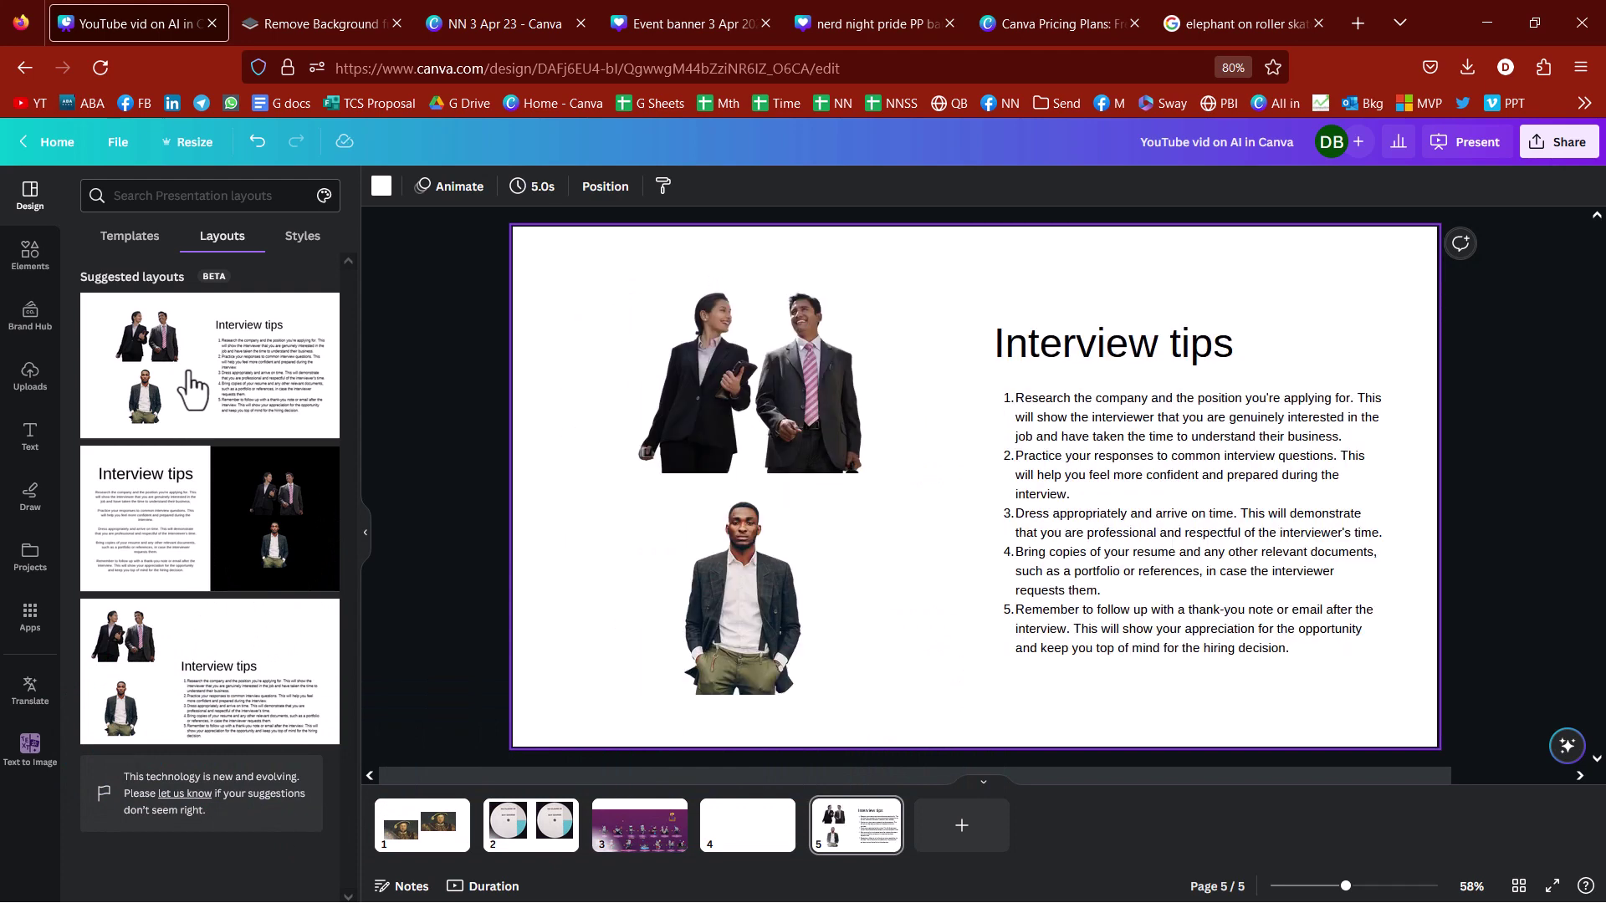
Apply the text-left, black-right layout to the slide and view the Styles options.
click(730, 360)
click(1087, 452)
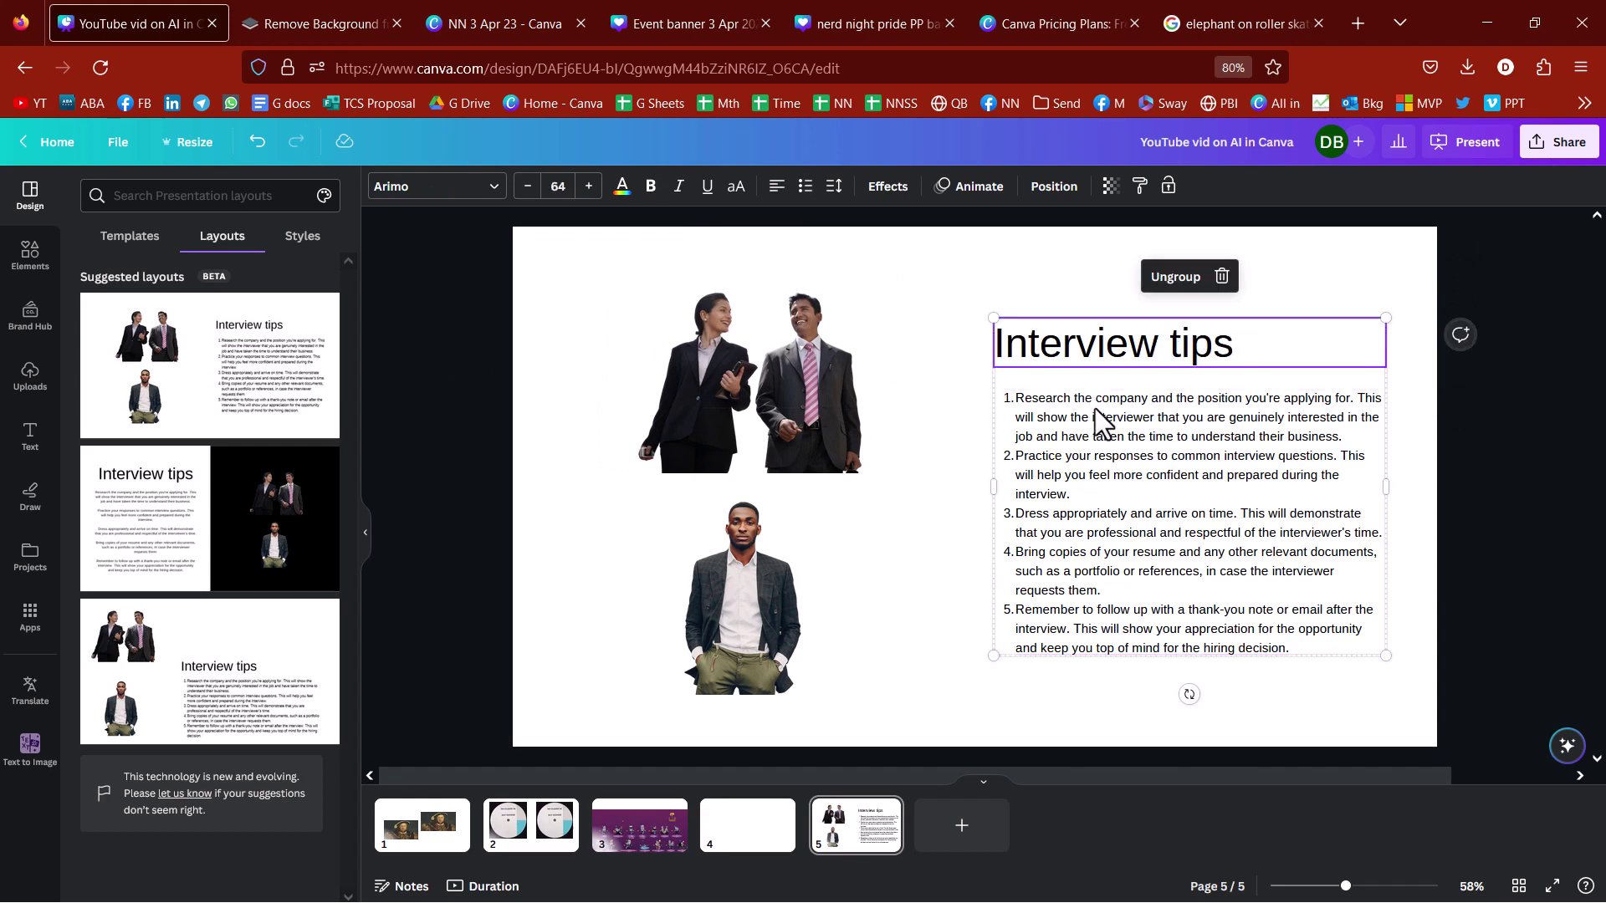
click(1062, 358)
click(213, 525)
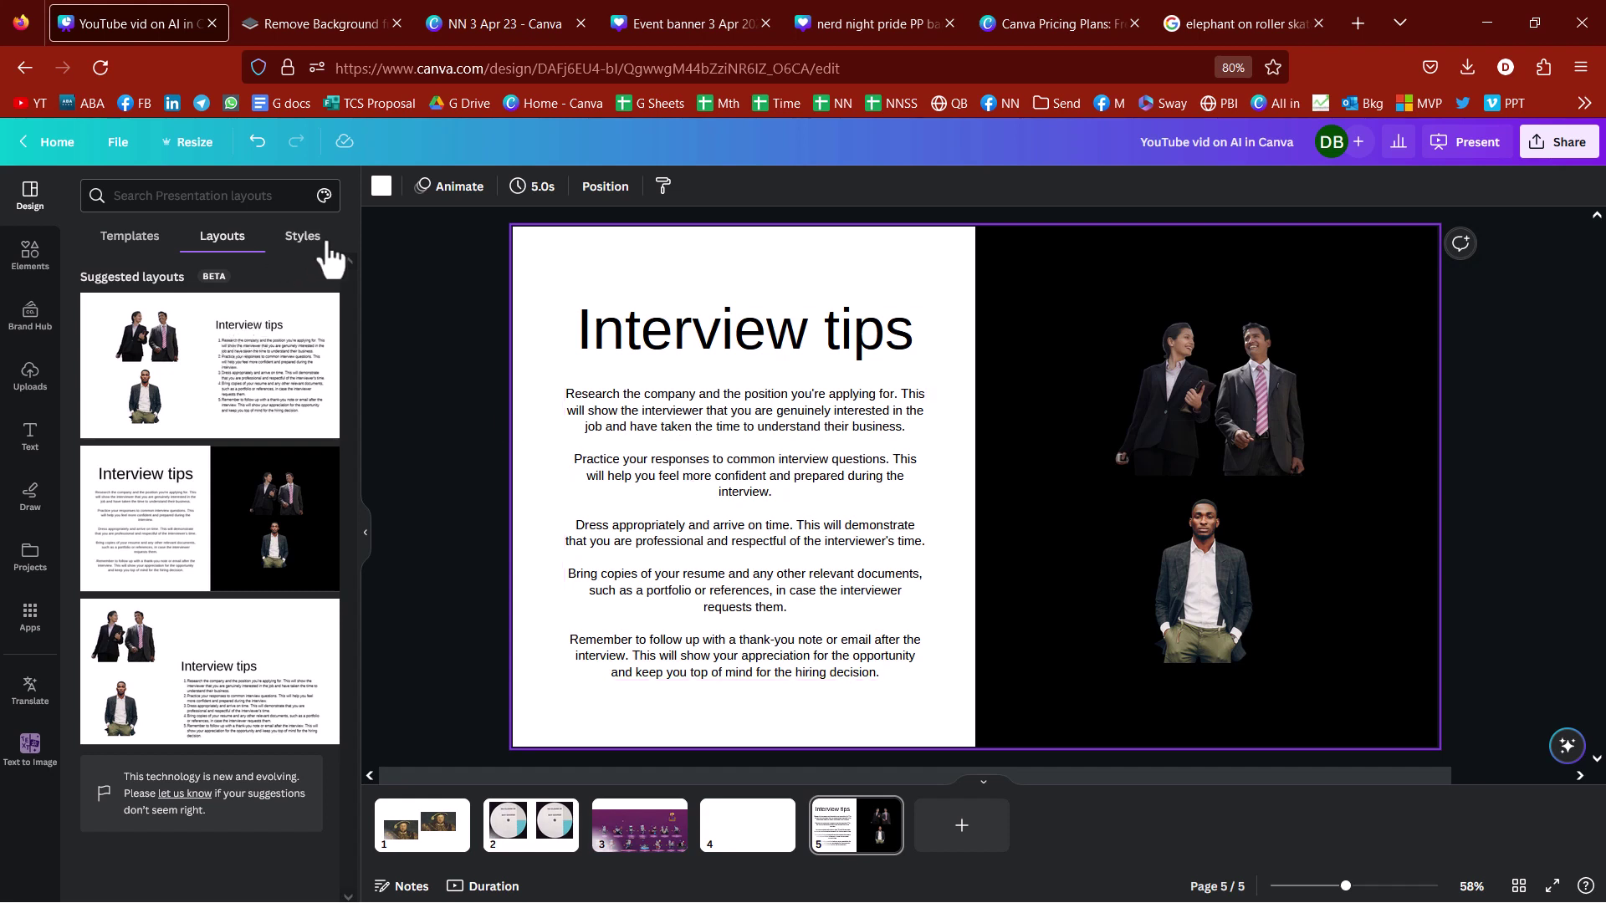
click(298, 242)
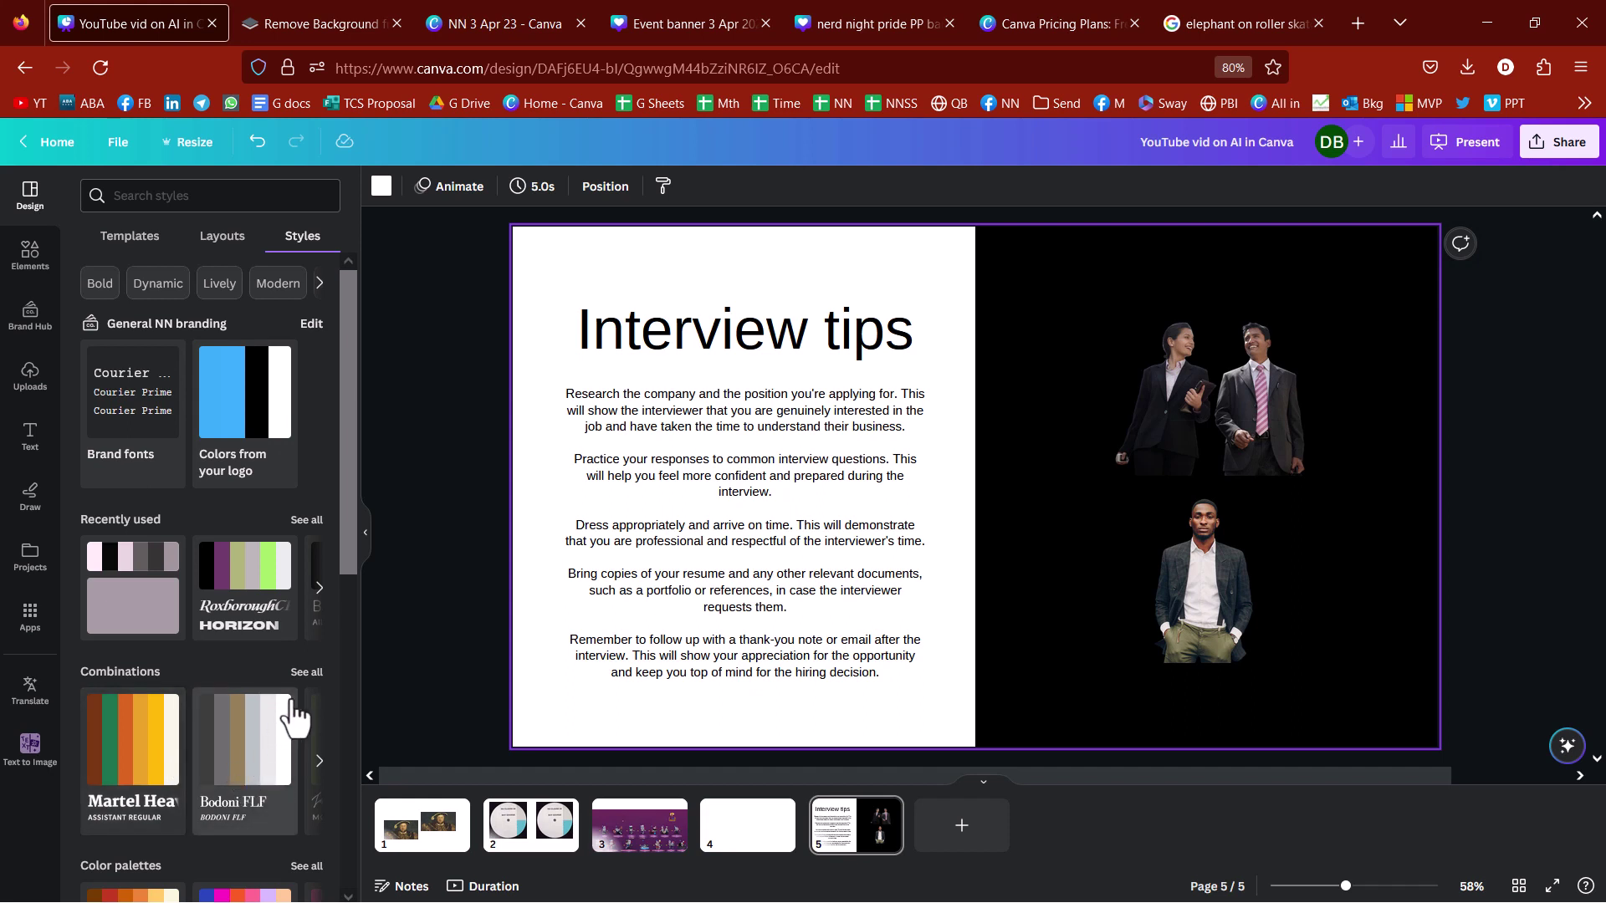
click(443, 465)
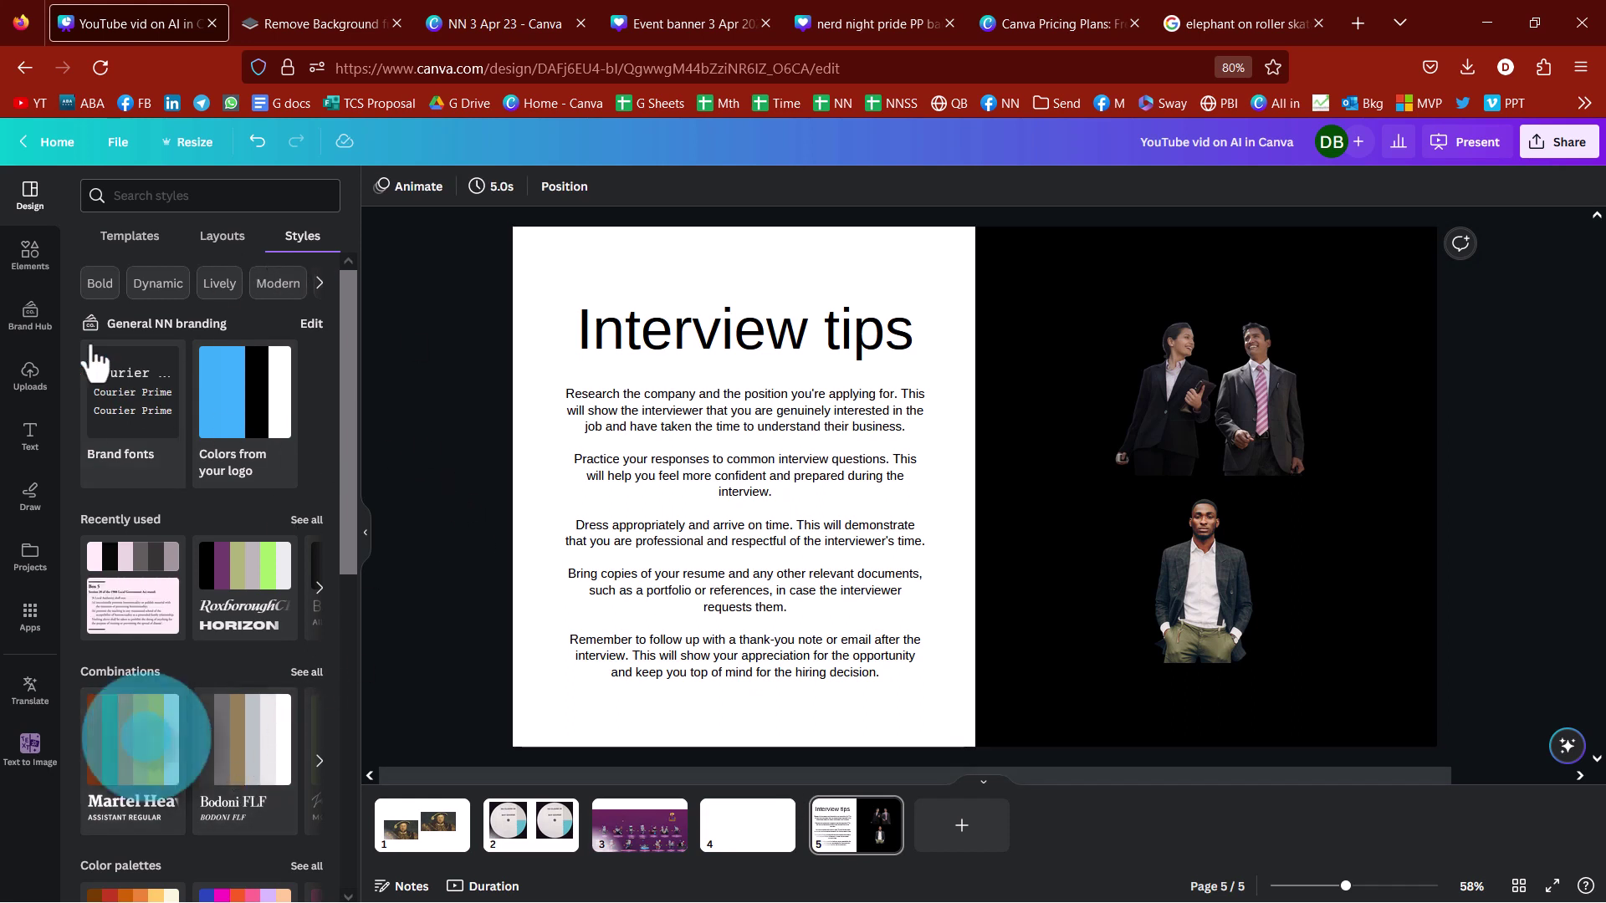
Start a Magic Design presentation from the prompt 'history of gibraltar'.
click(131, 235)
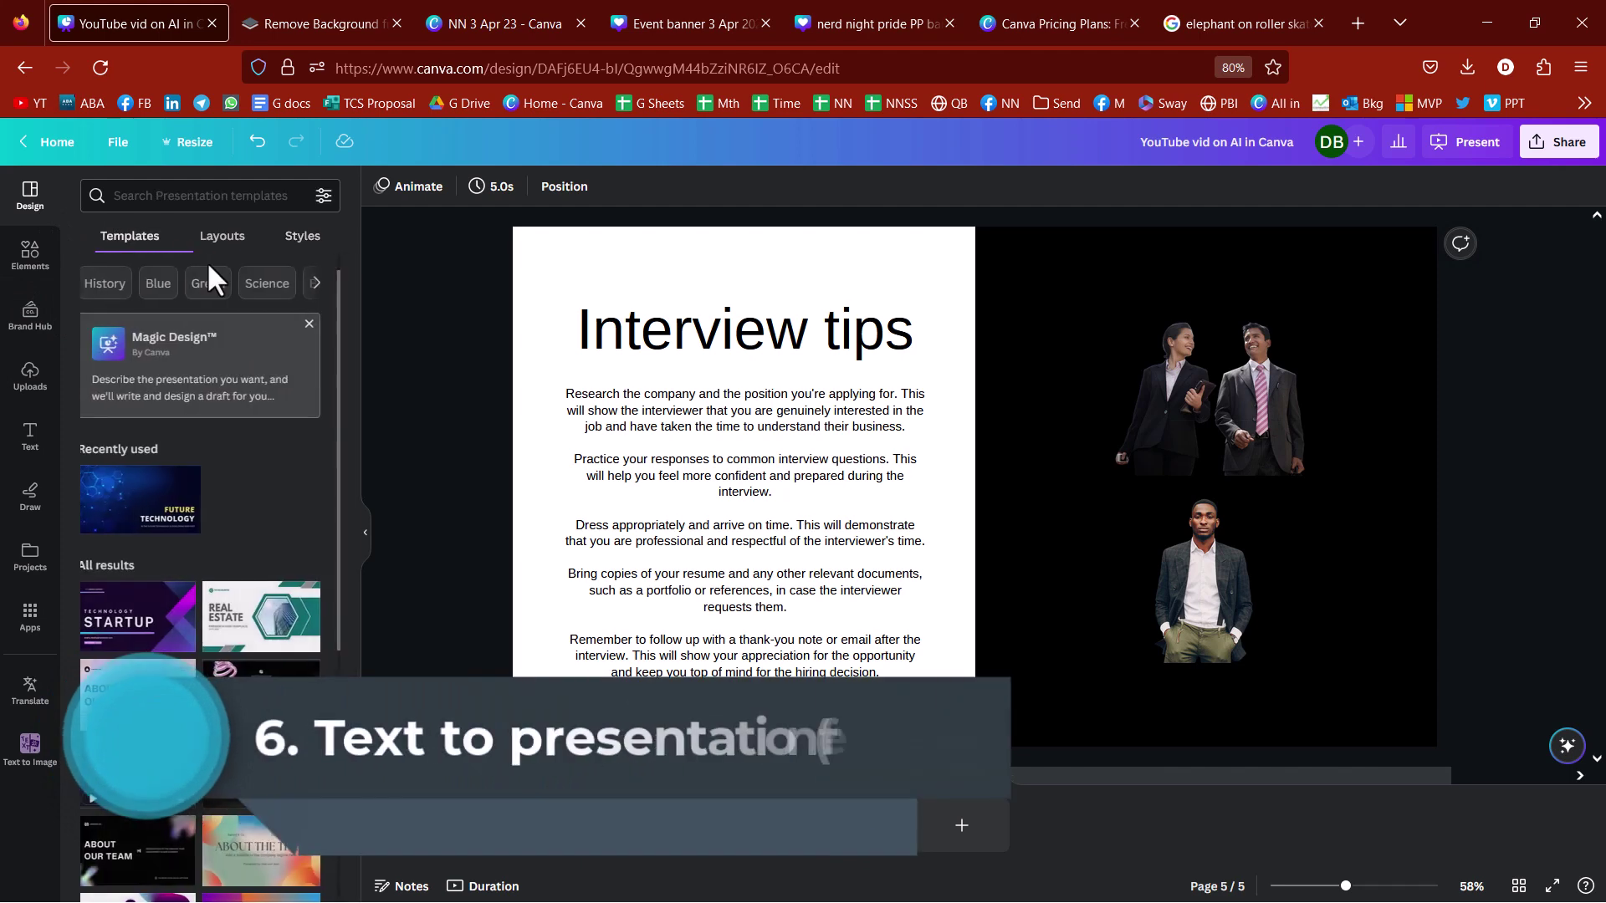
click(196, 376)
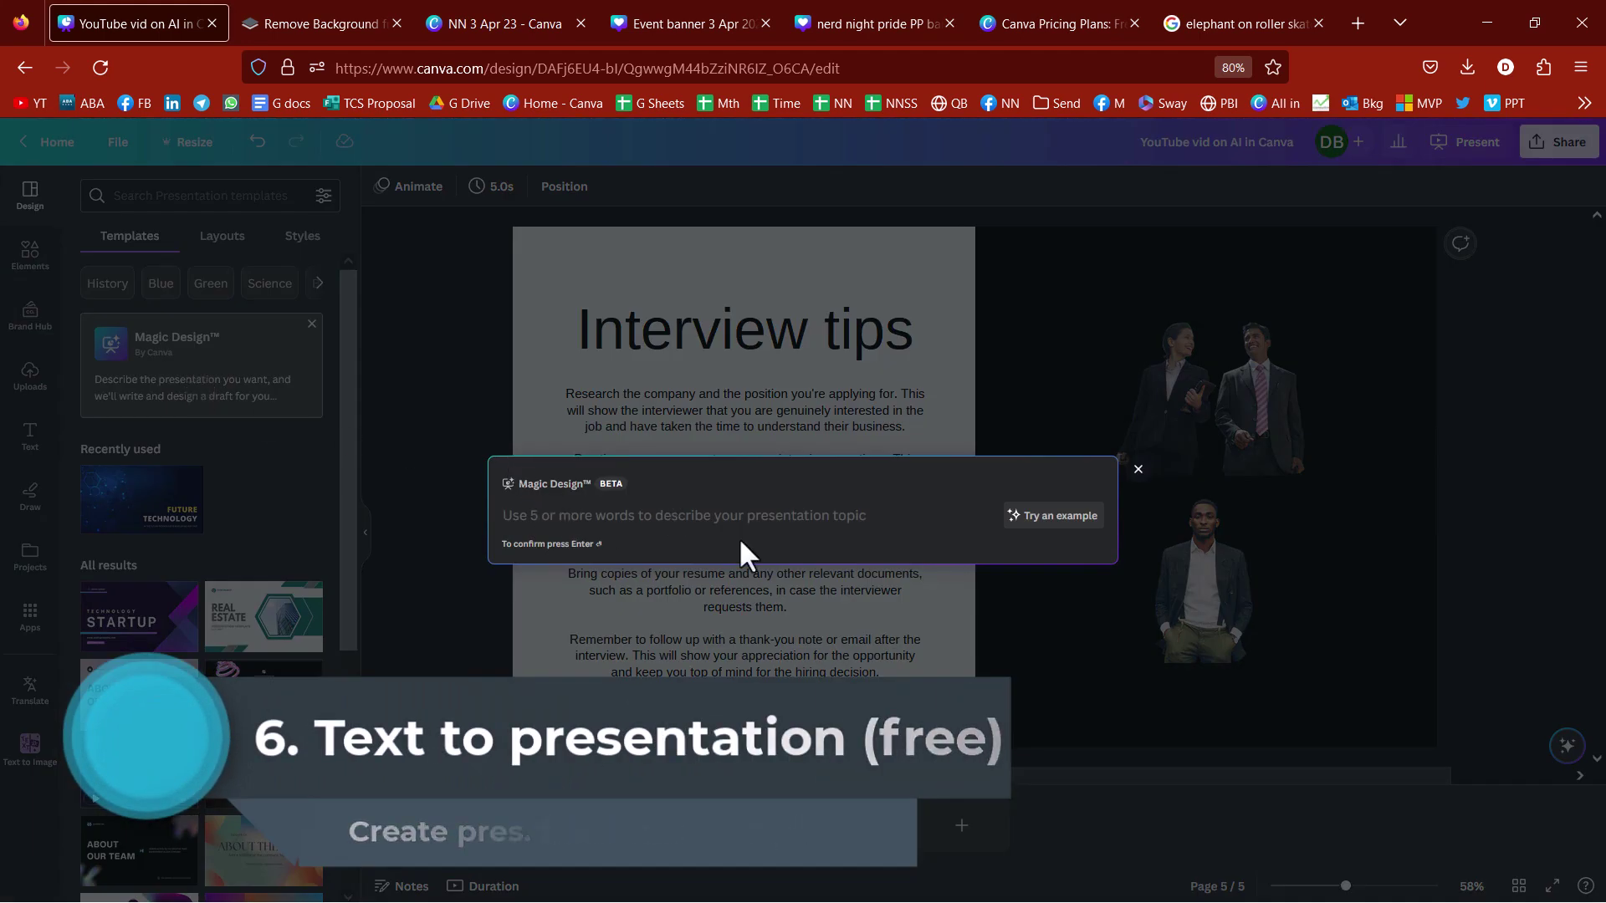
text(history of gibr)
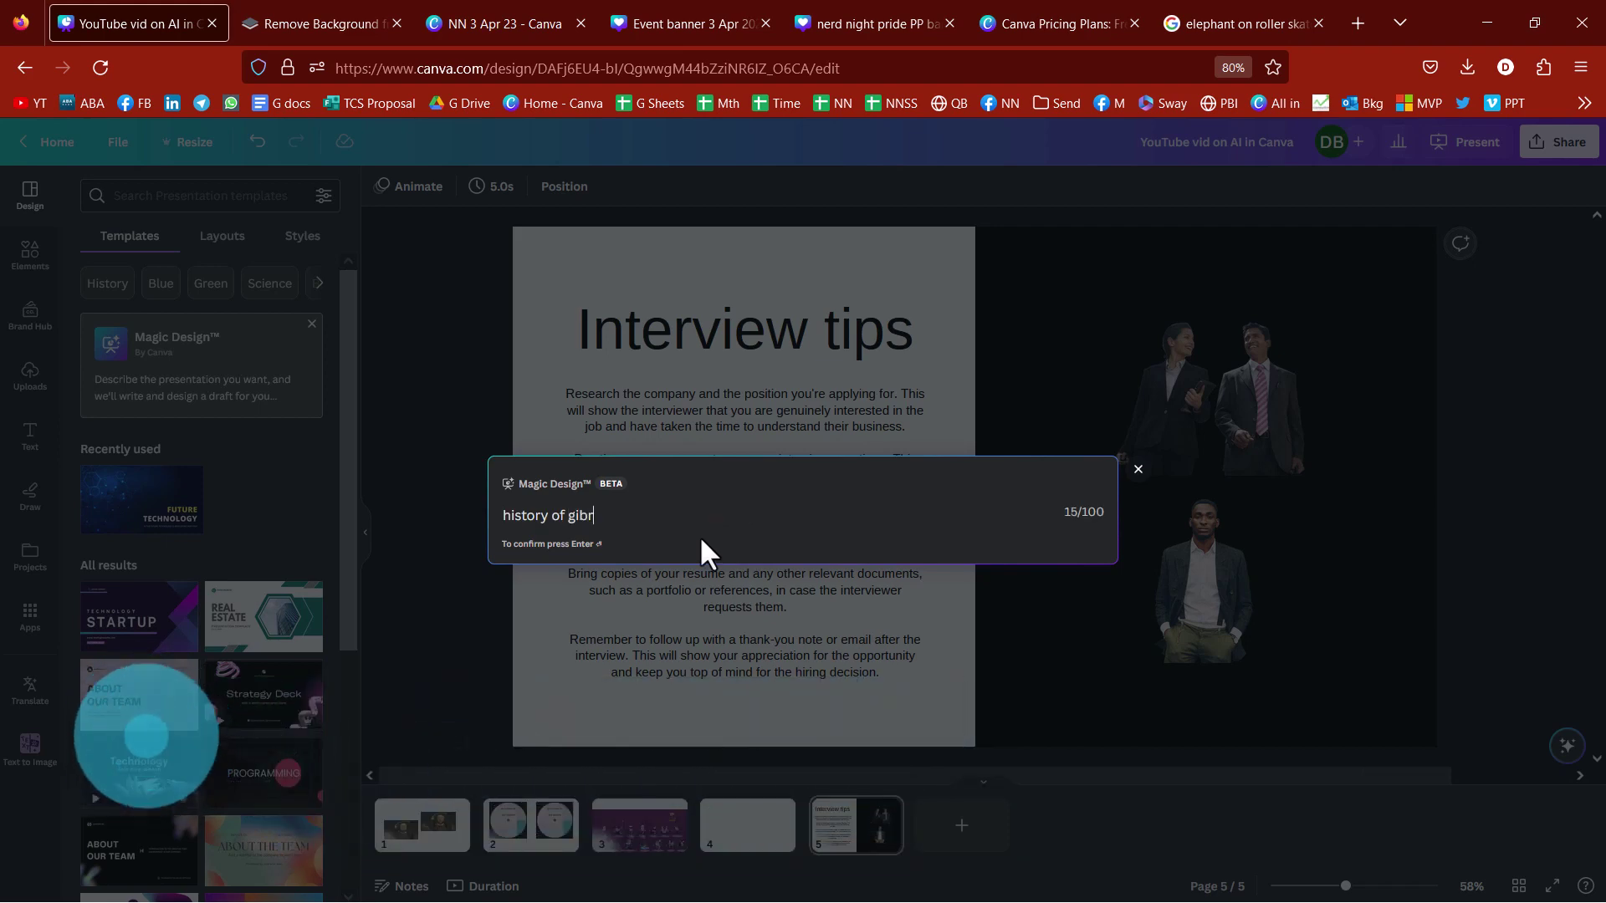
text(altar)
key(Return)
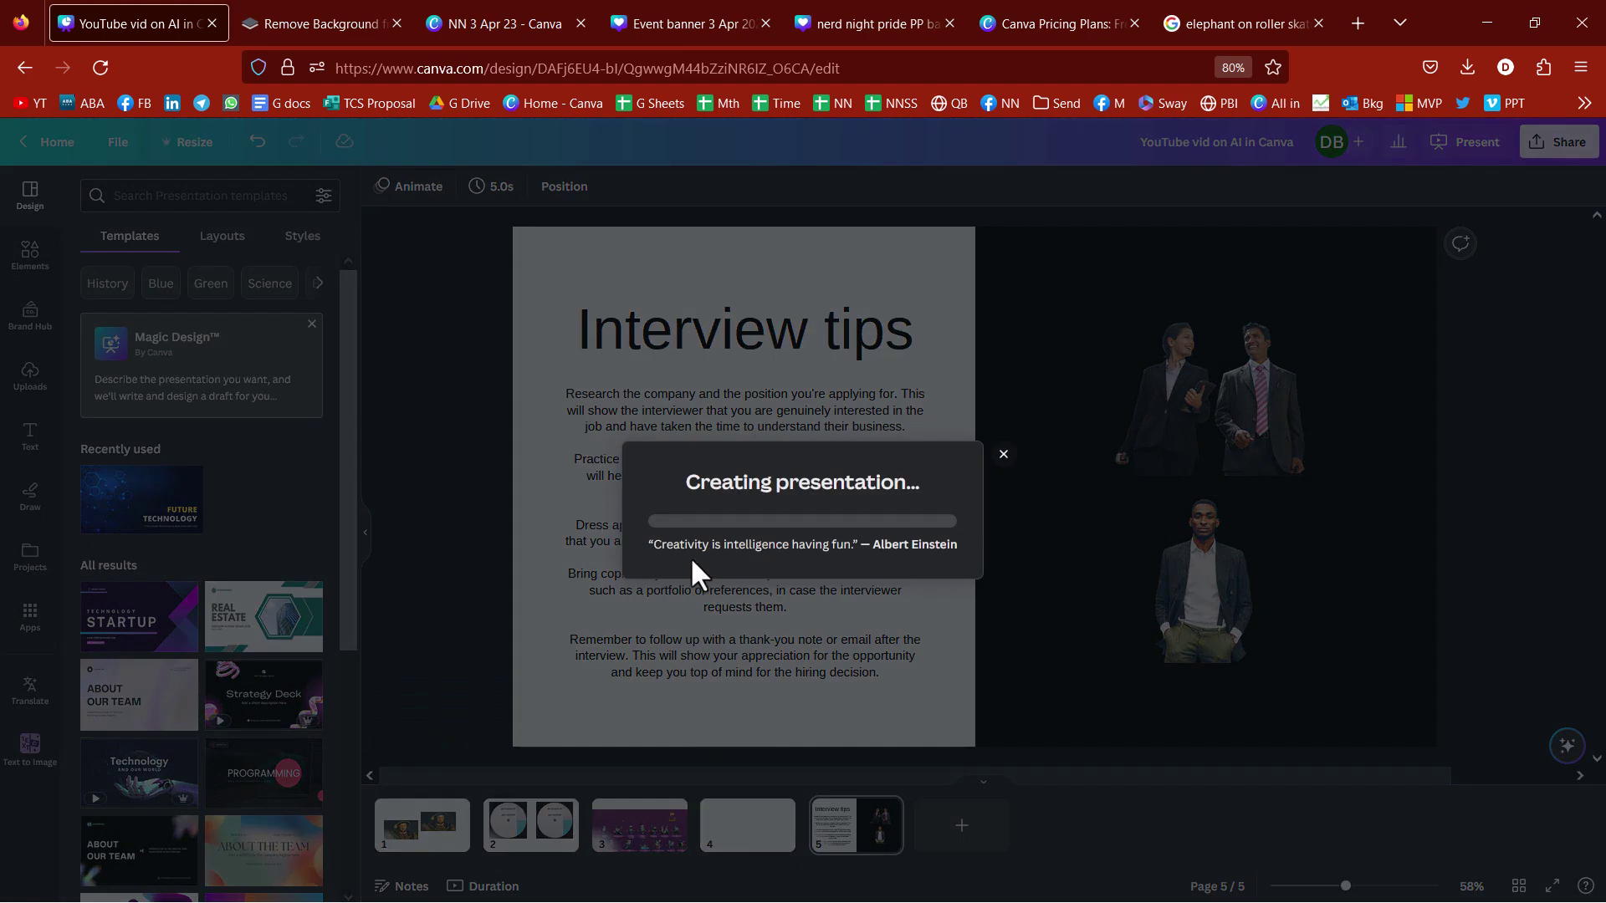
Browse the template styles for the Gibraltar deck, previewing two alternative styles.
scroll(1016, 406, down, 10)
scroll(1016, 408, down, 5)
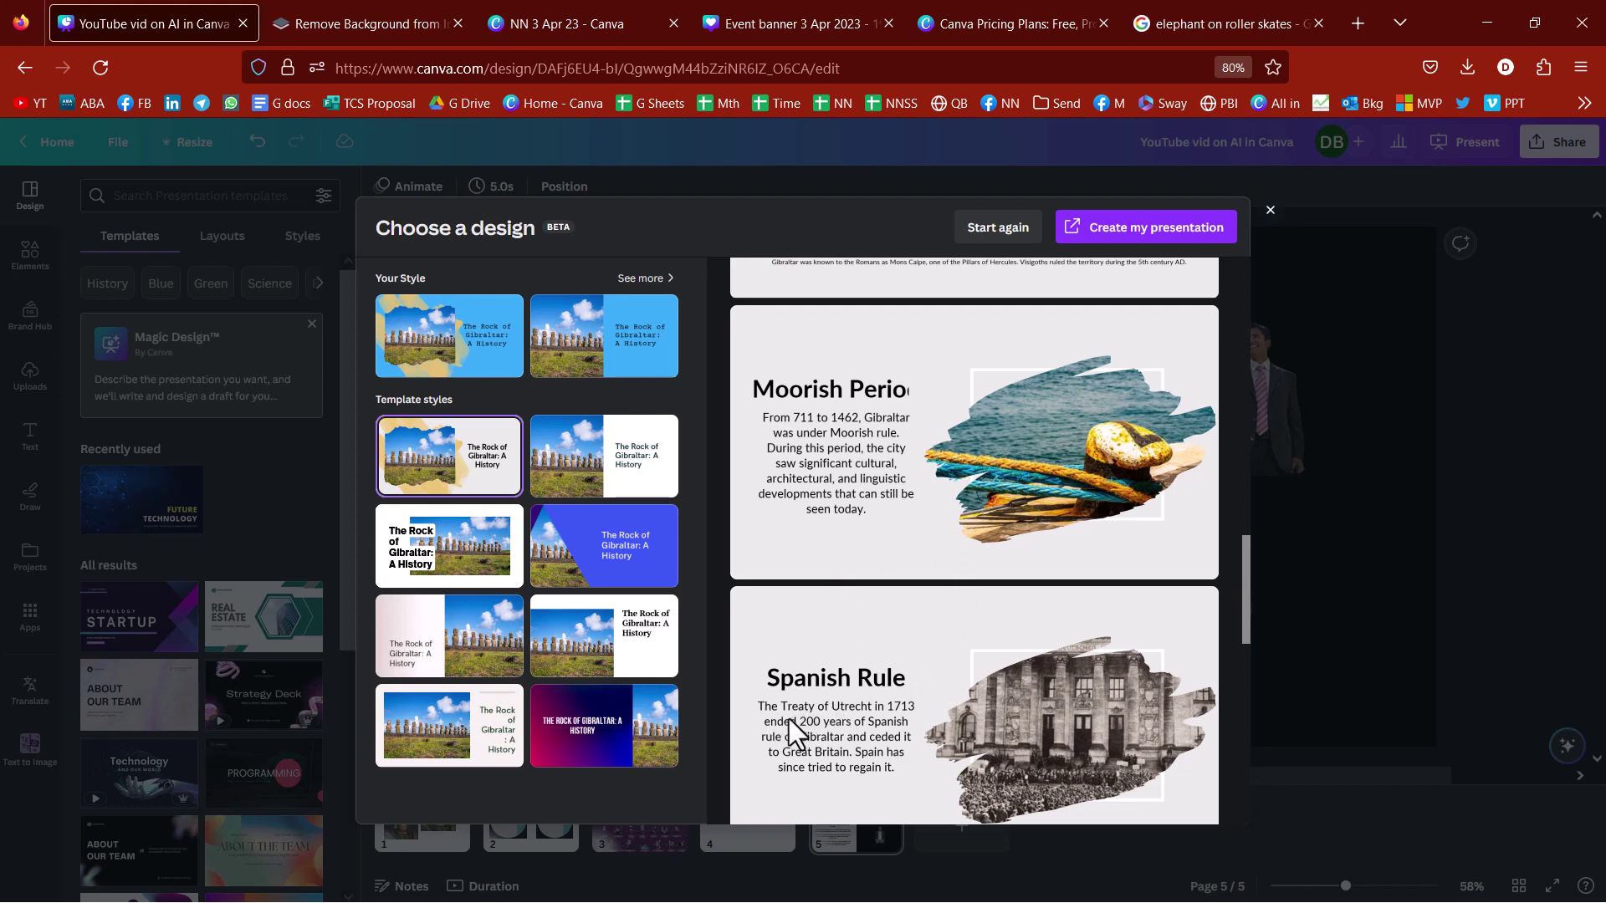
scroll(899, 730, down, 8)
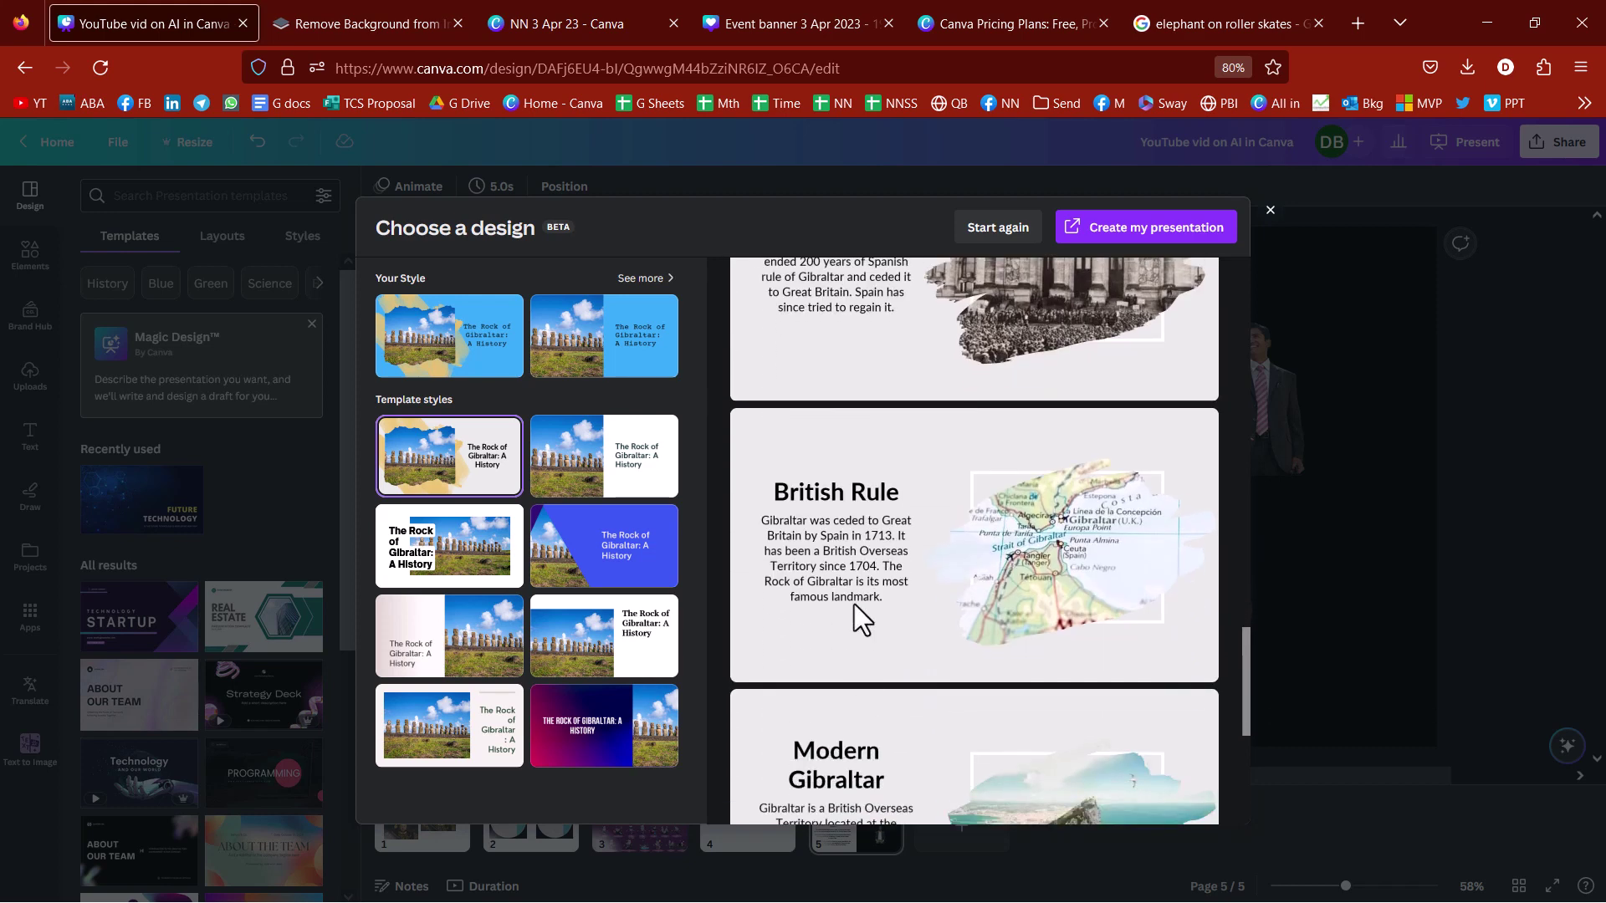
scroll(854, 604, up, 10)
scroll(851, 605, up, 6)
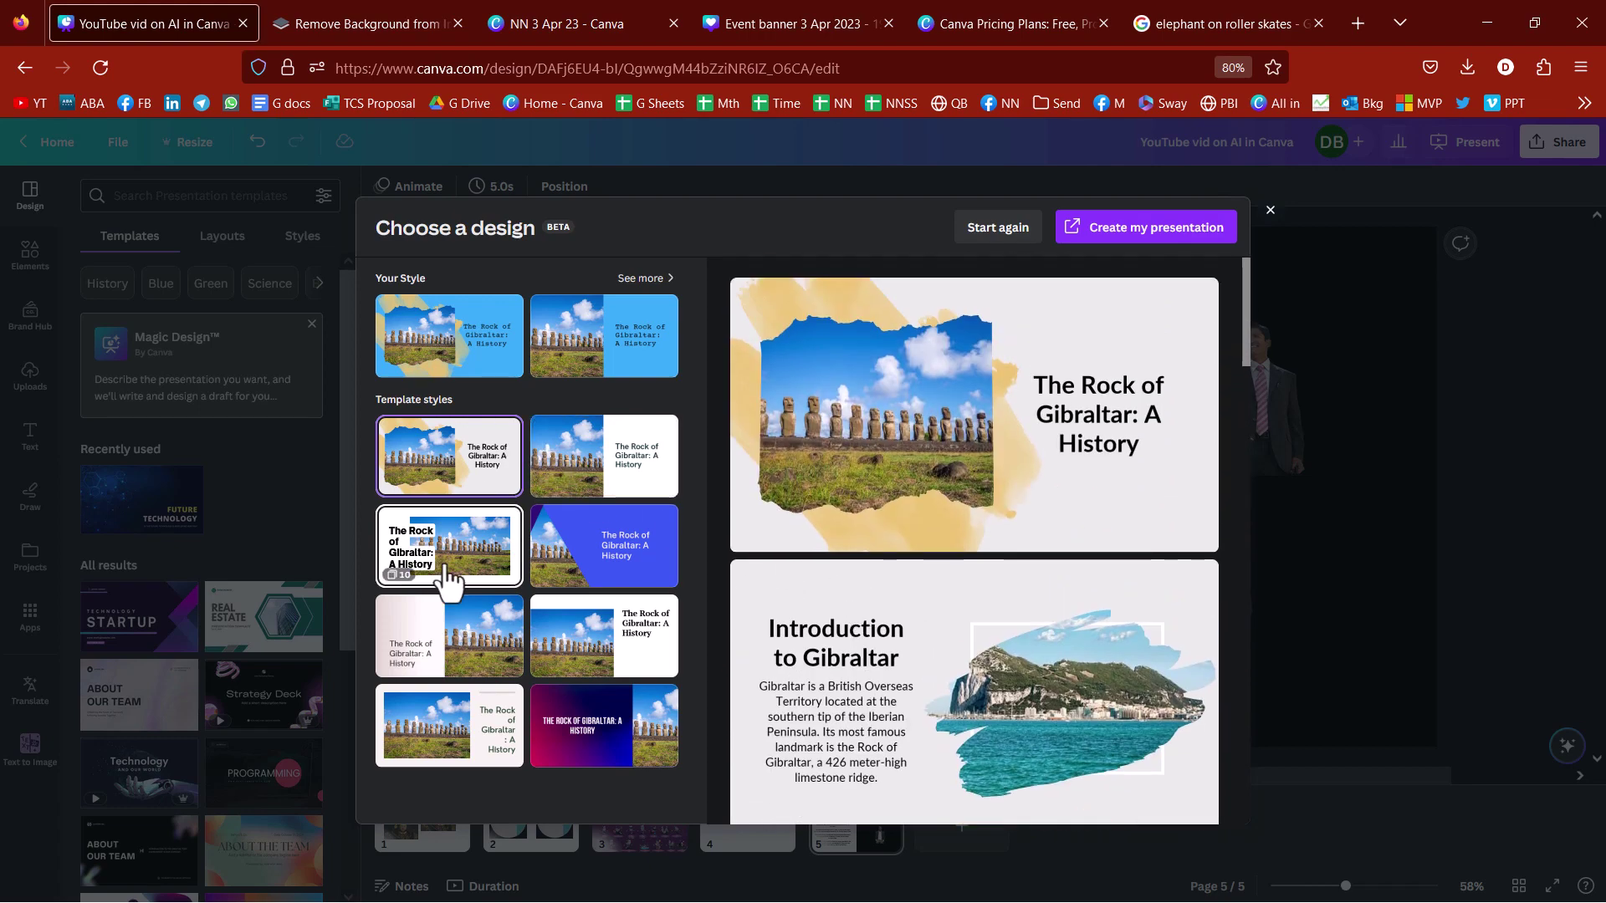
click(449, 577)
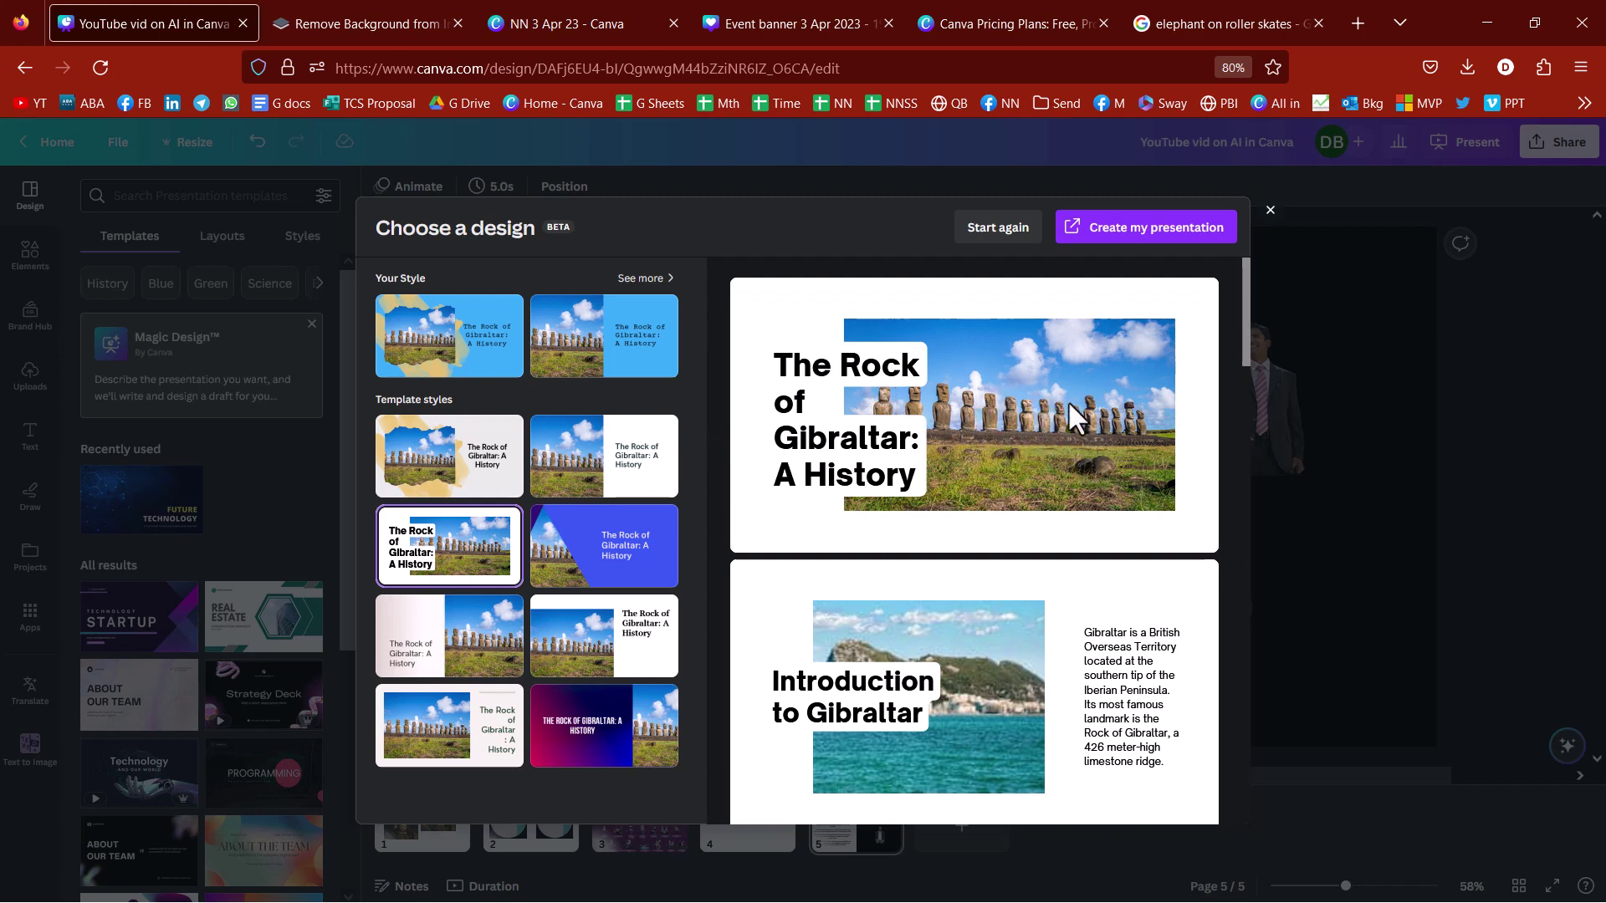
scroll(1035, 454, down, 8)
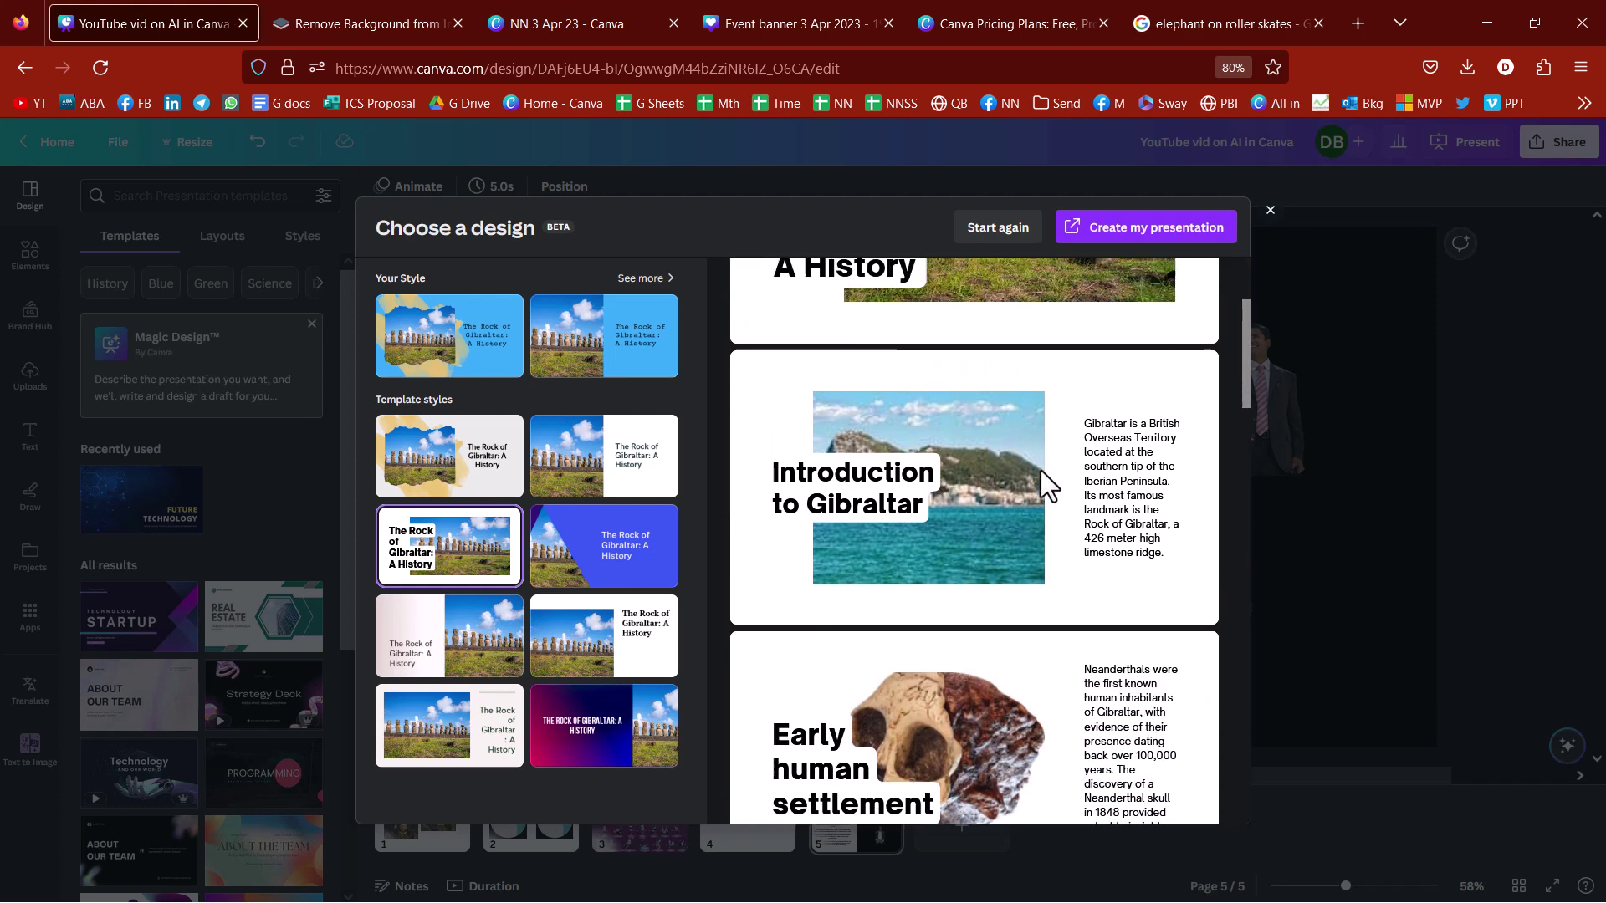
scroll(1041, 470, down, 2)
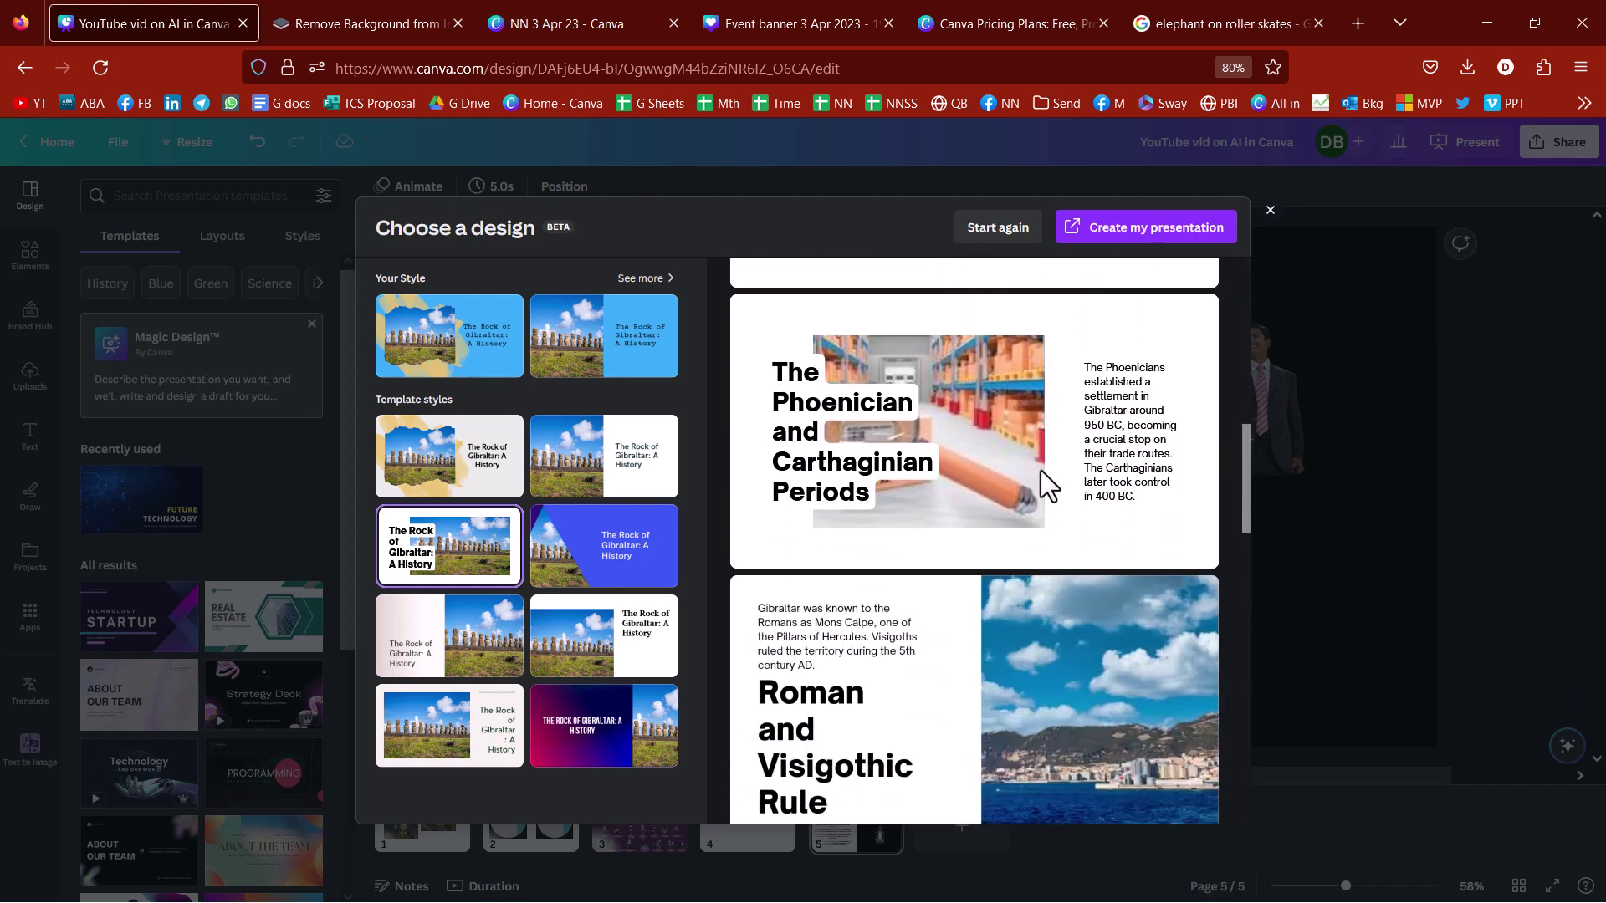
scroll(1040, 470, down, 7)
scroll(1040, 468, down, 4)
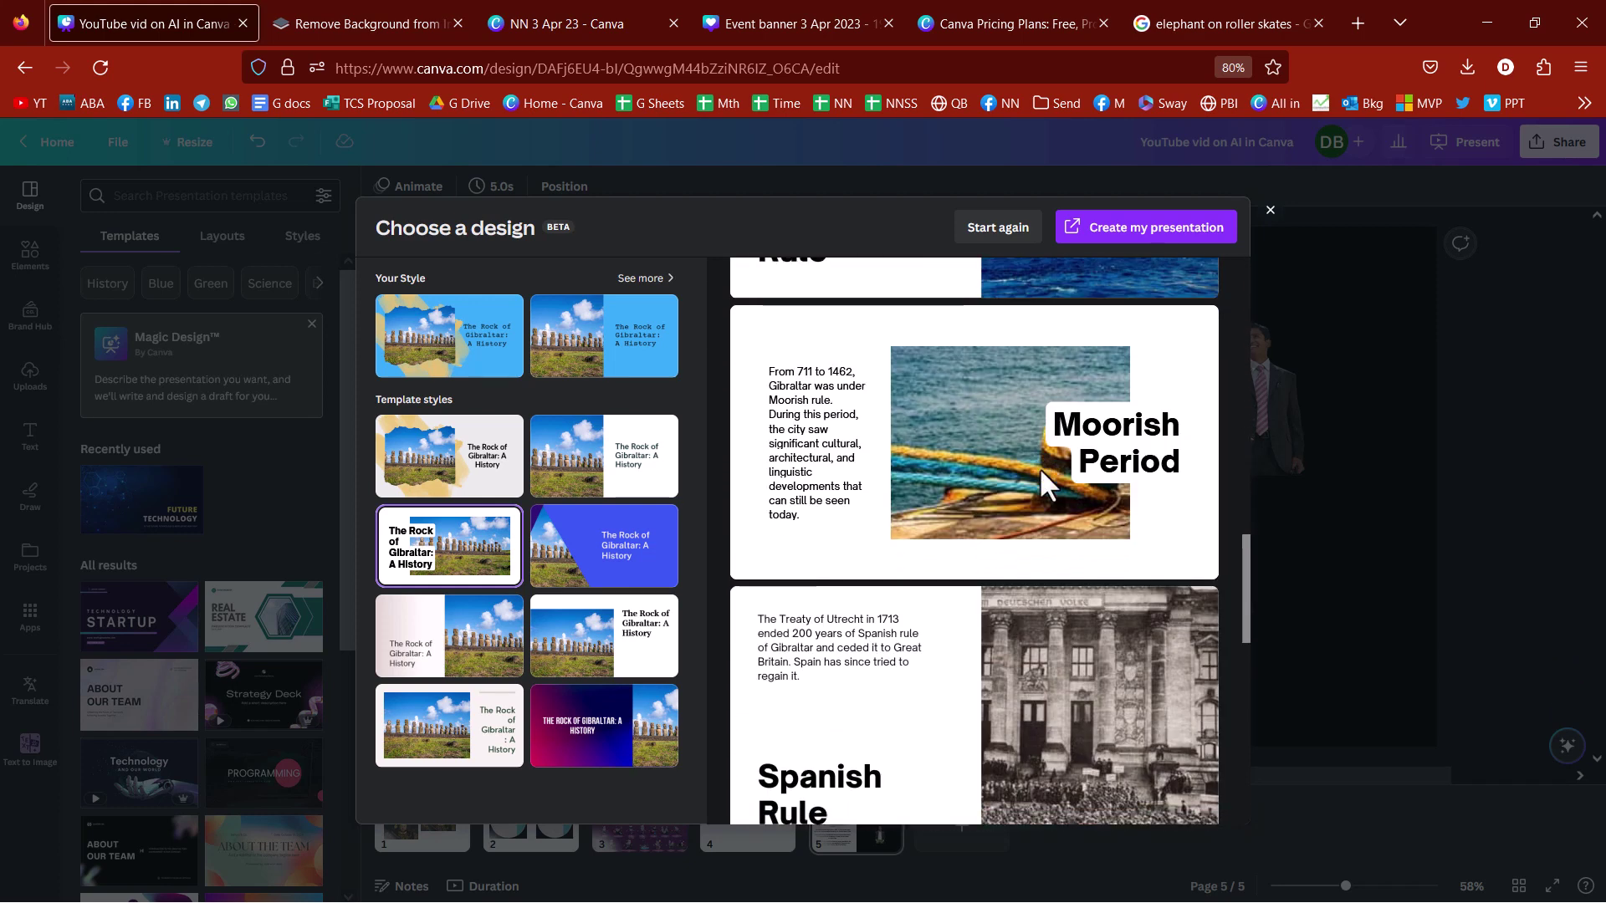
scroll(968, 485, down, 5)
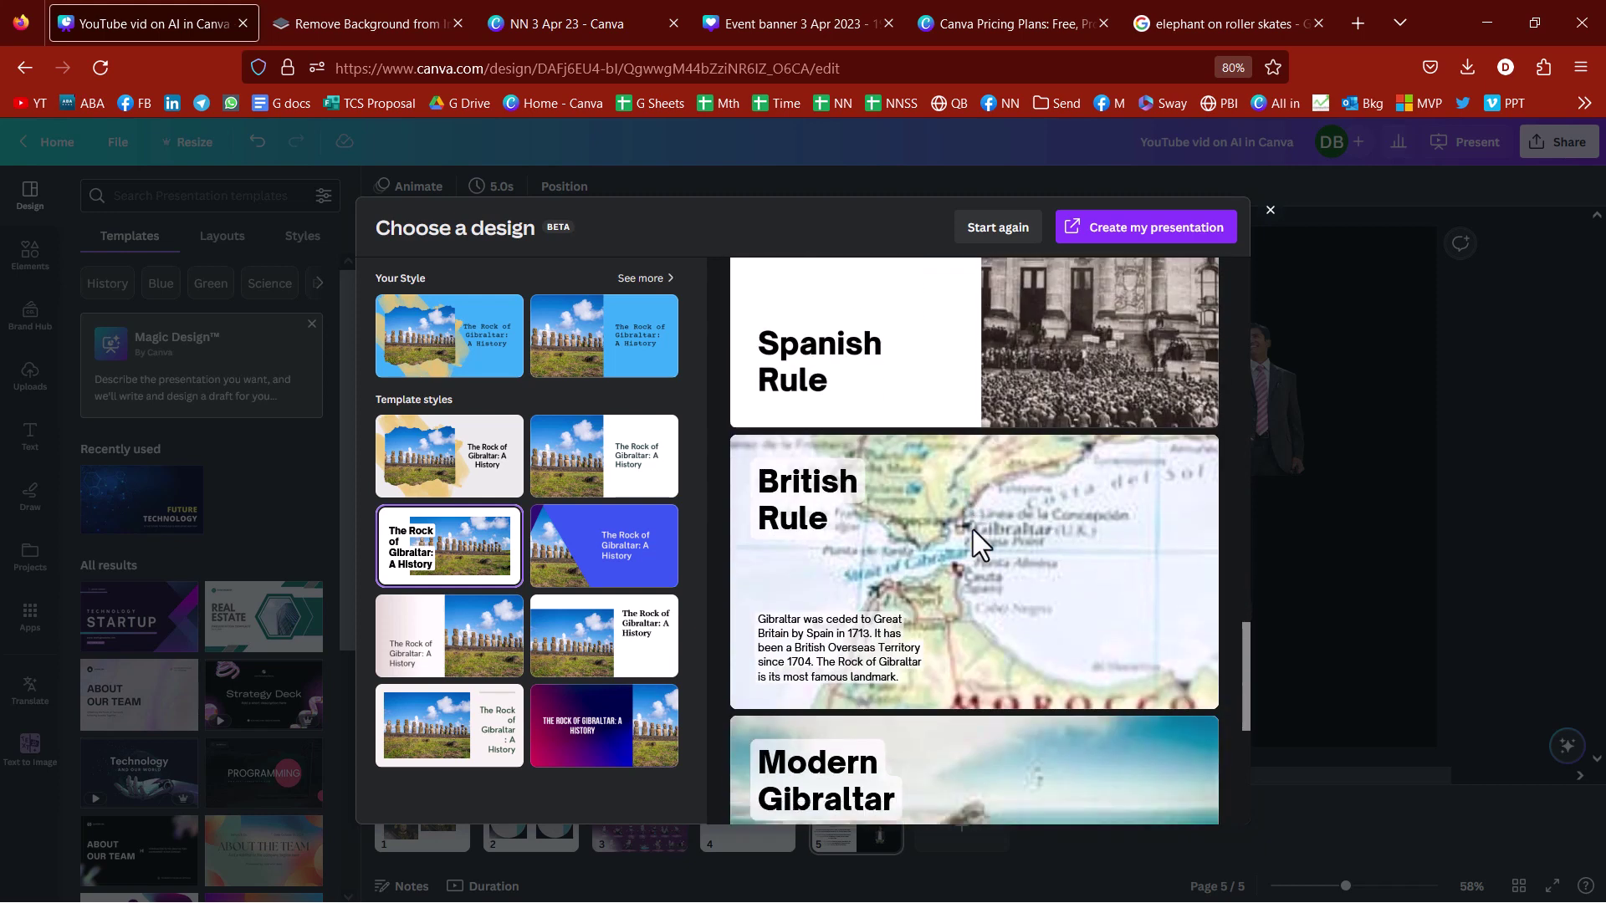
scroll(972, 529, down, 5)
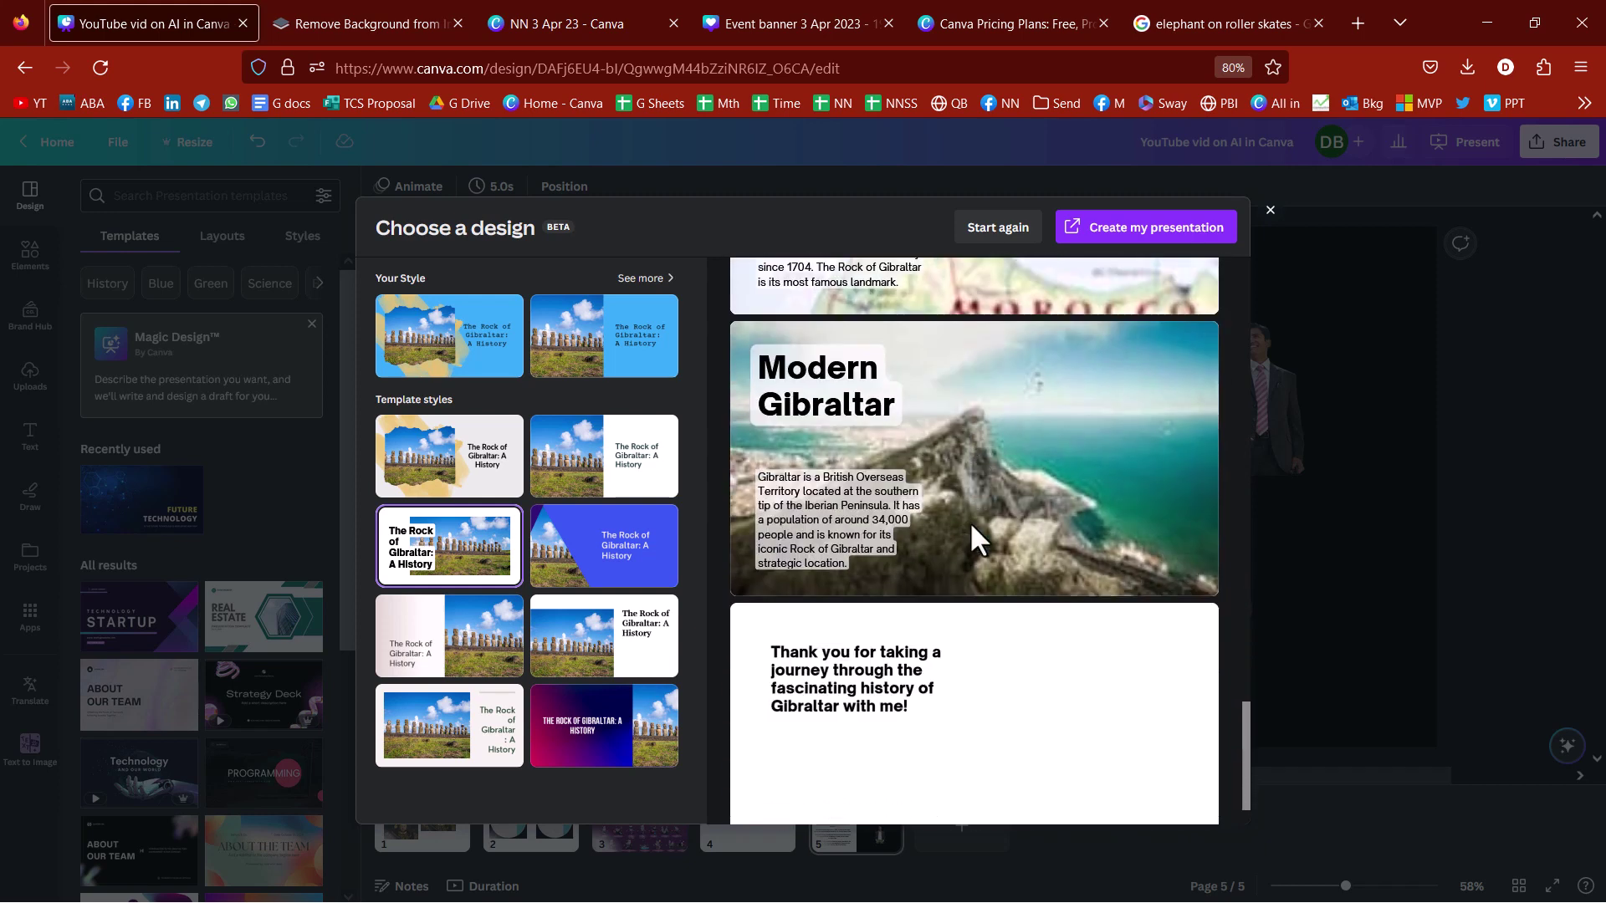
click(464, 644)
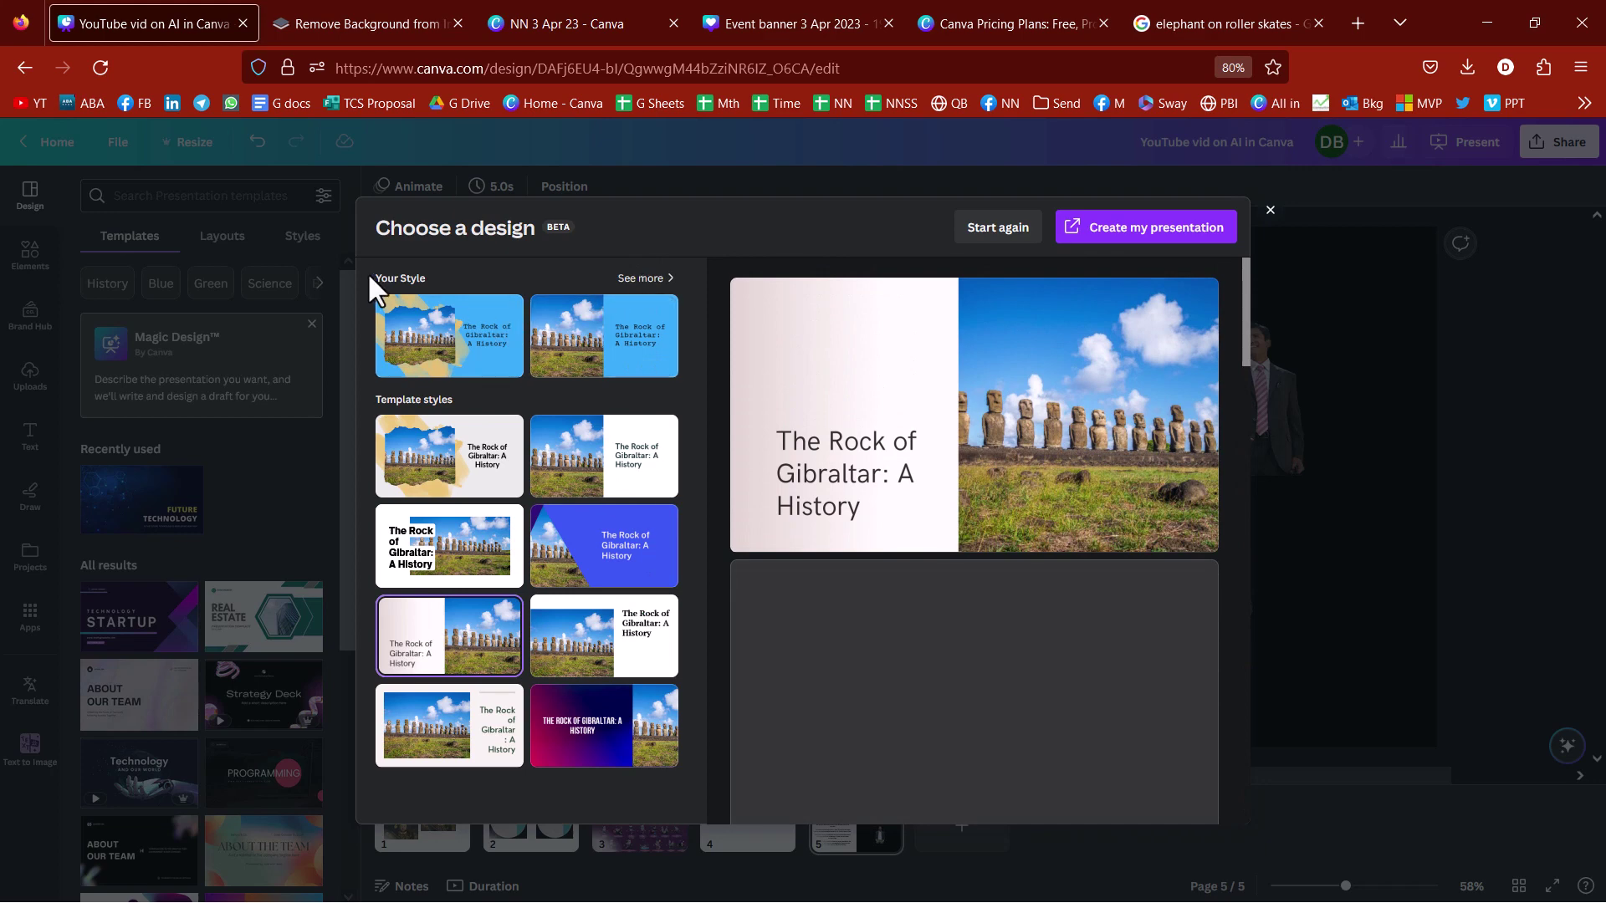
Preview designs from Your Style, settling on the light-blue design with a picture beside the title.
click(625, 281)
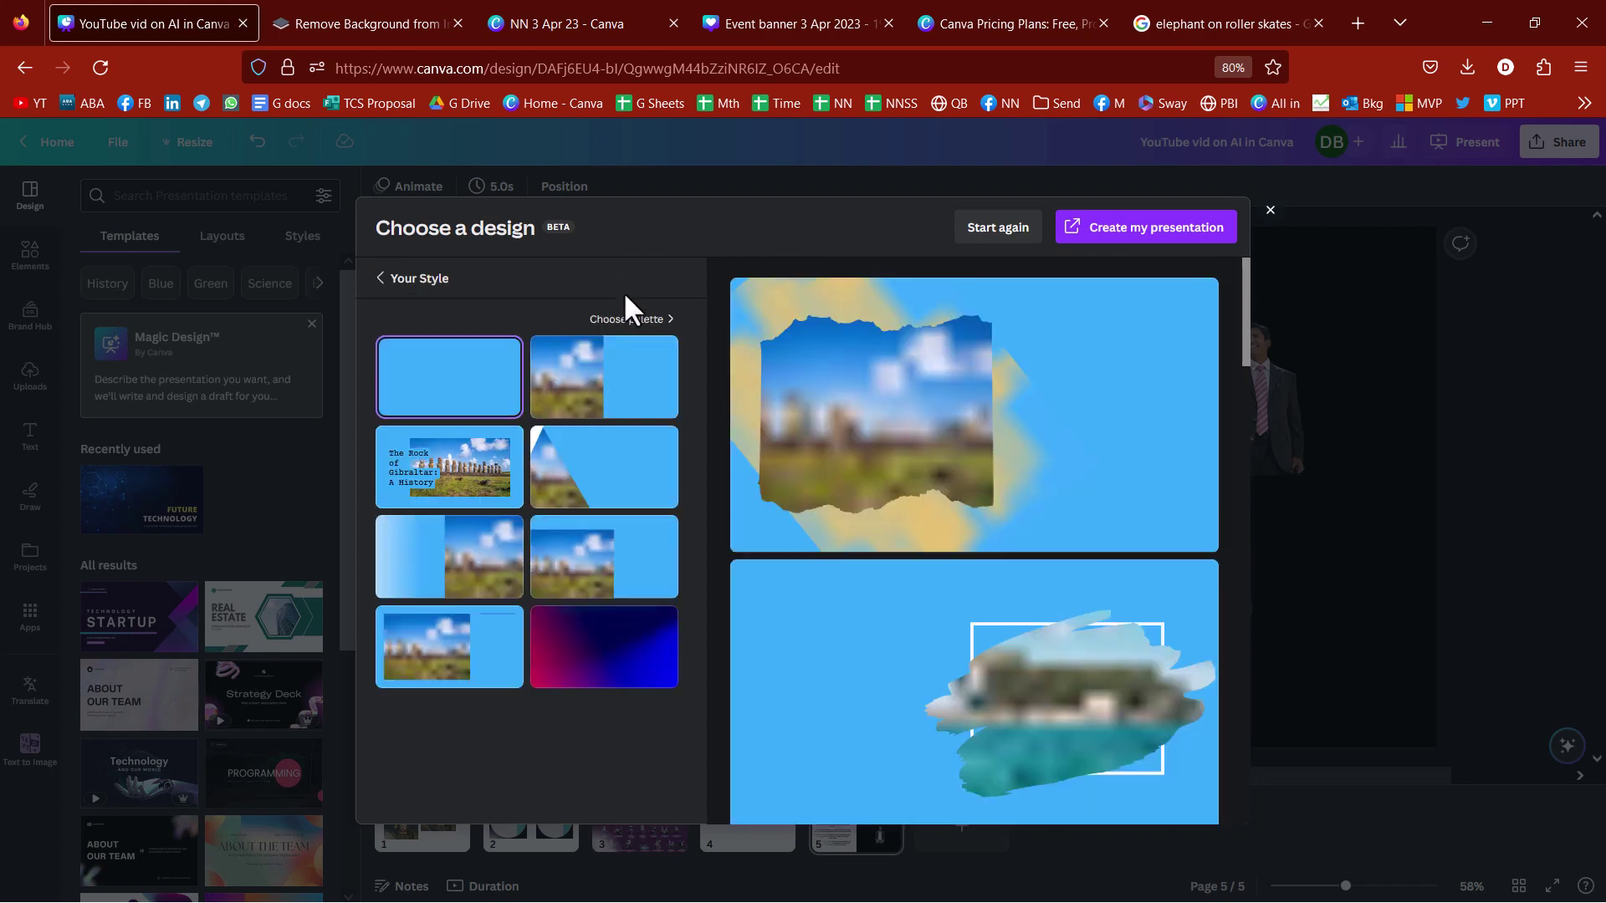
click(493, 476)
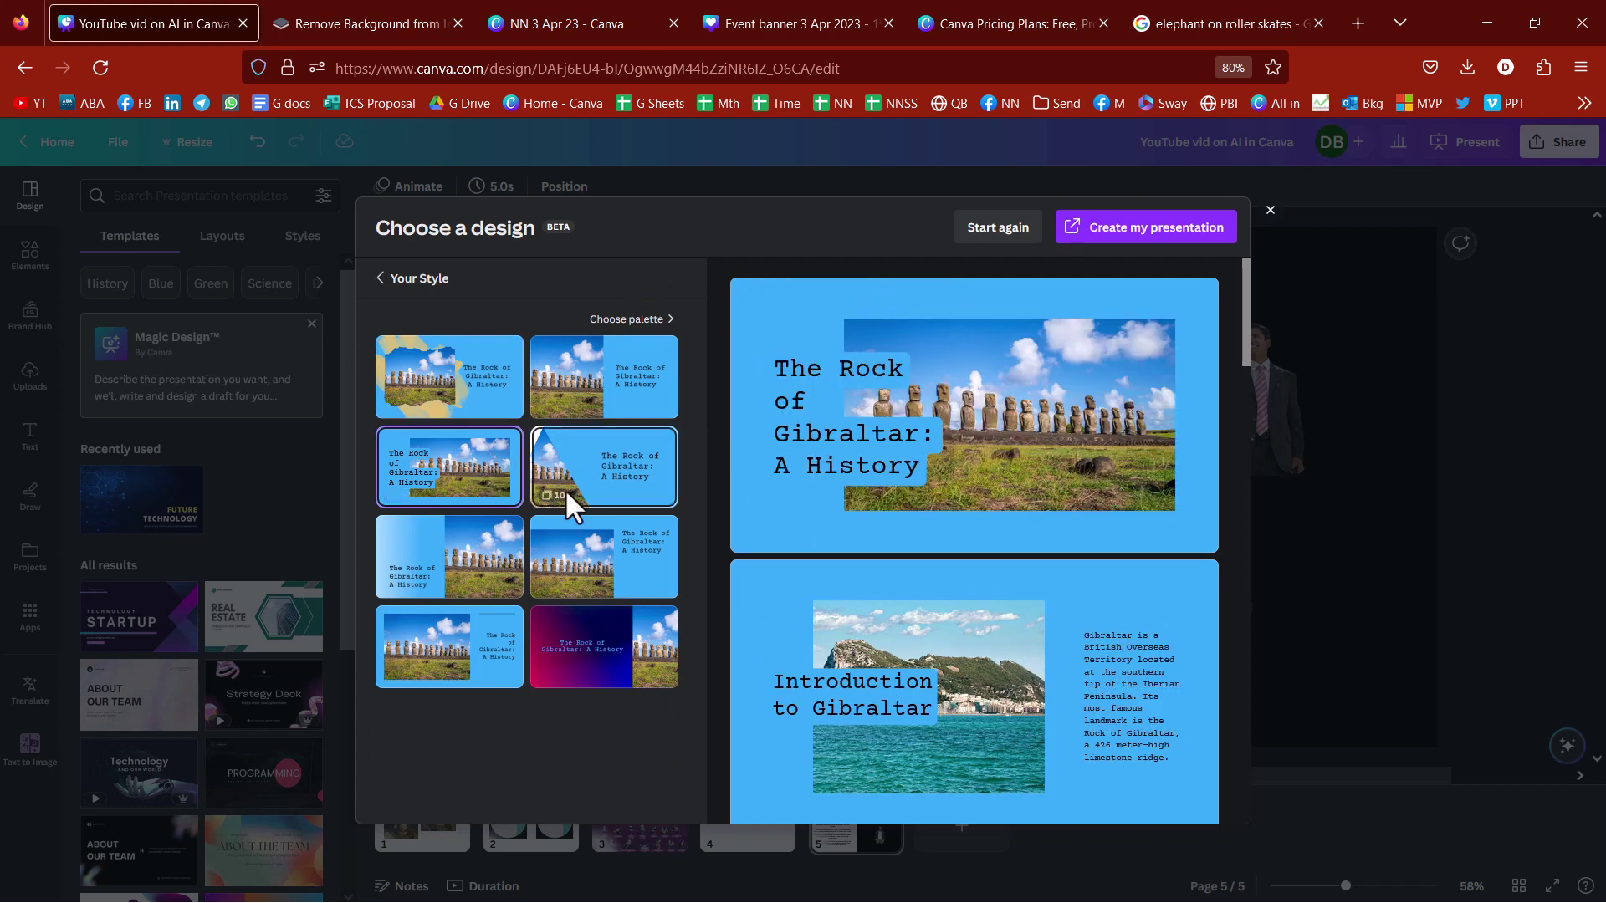
click(597, 494)
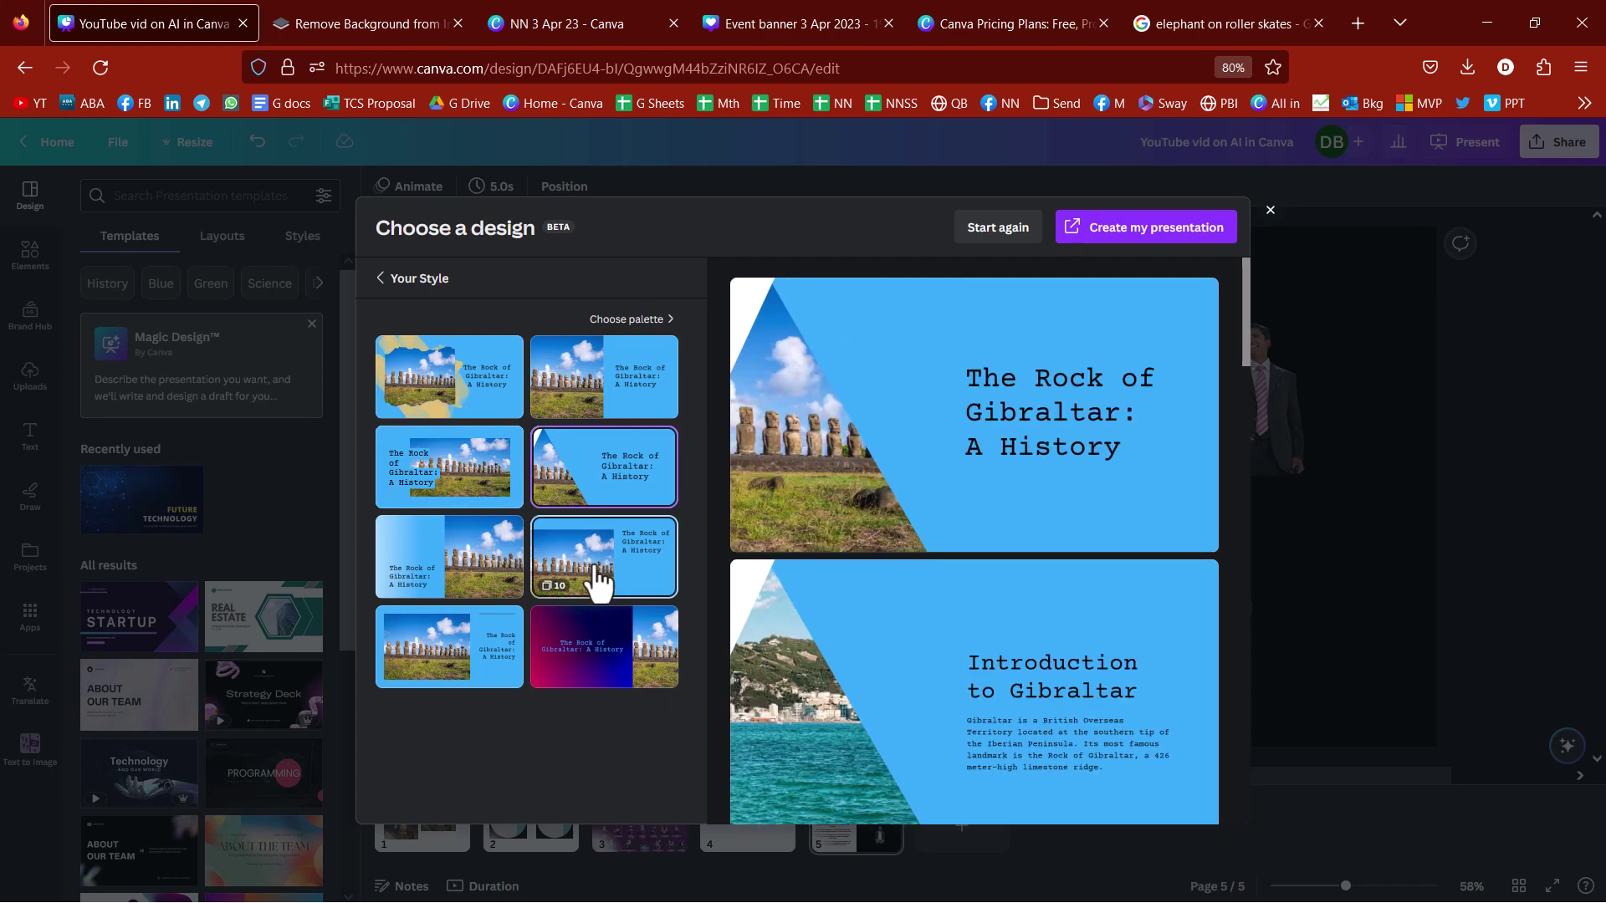
click(598, 577)
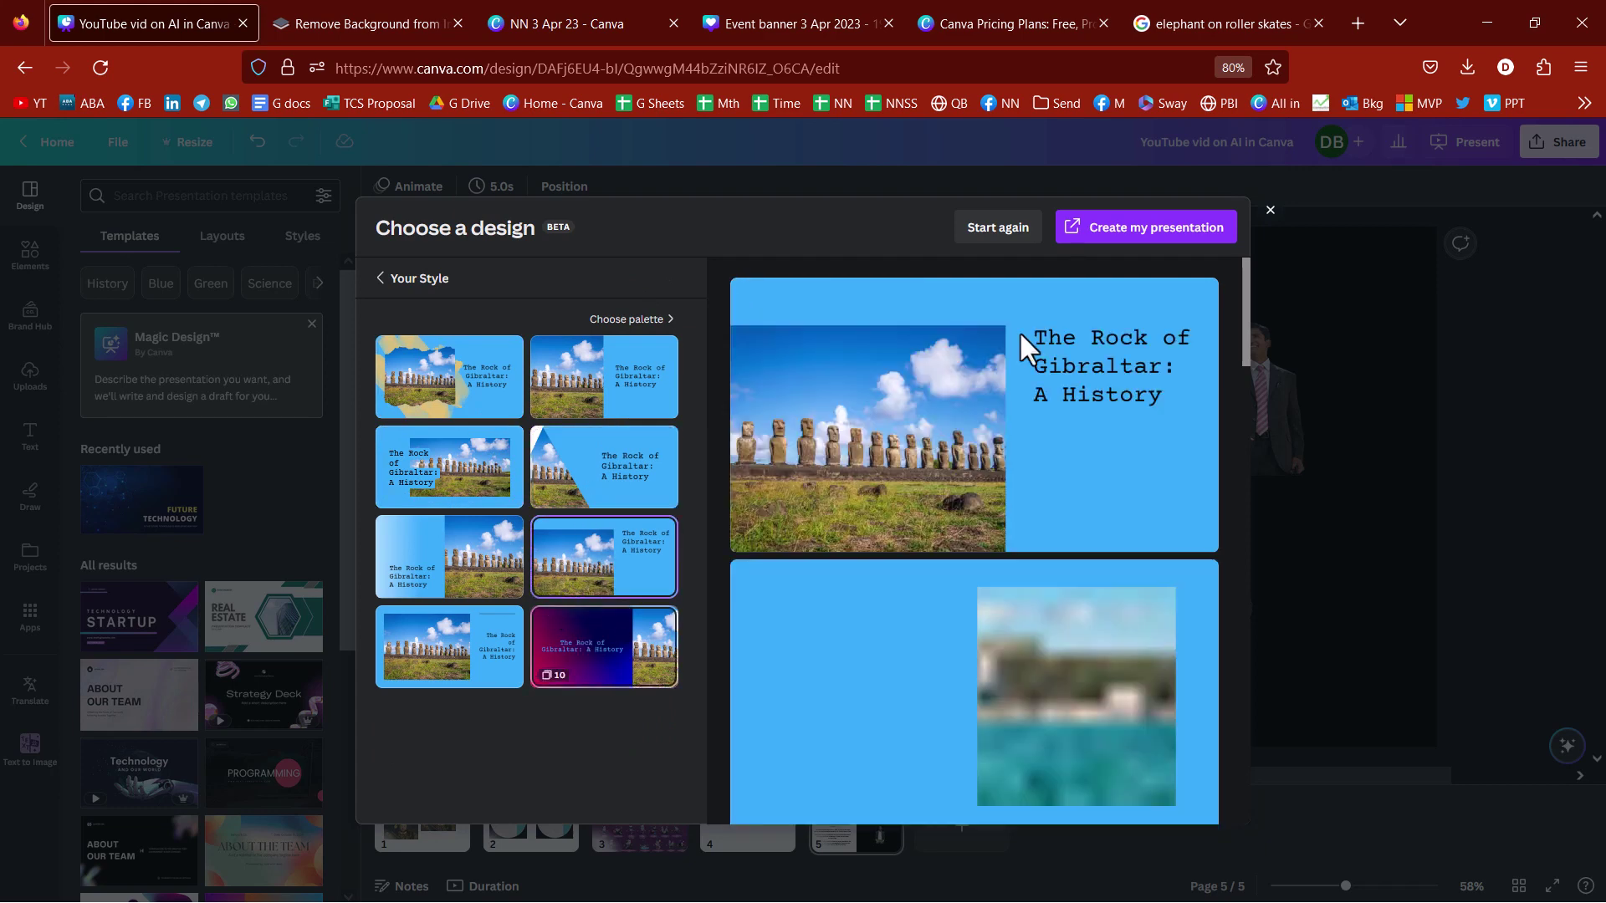
Create the light-blue Gibraltar presentation and go to the Introduction to Gibraltar slide on page 2.
click(1152, 243)
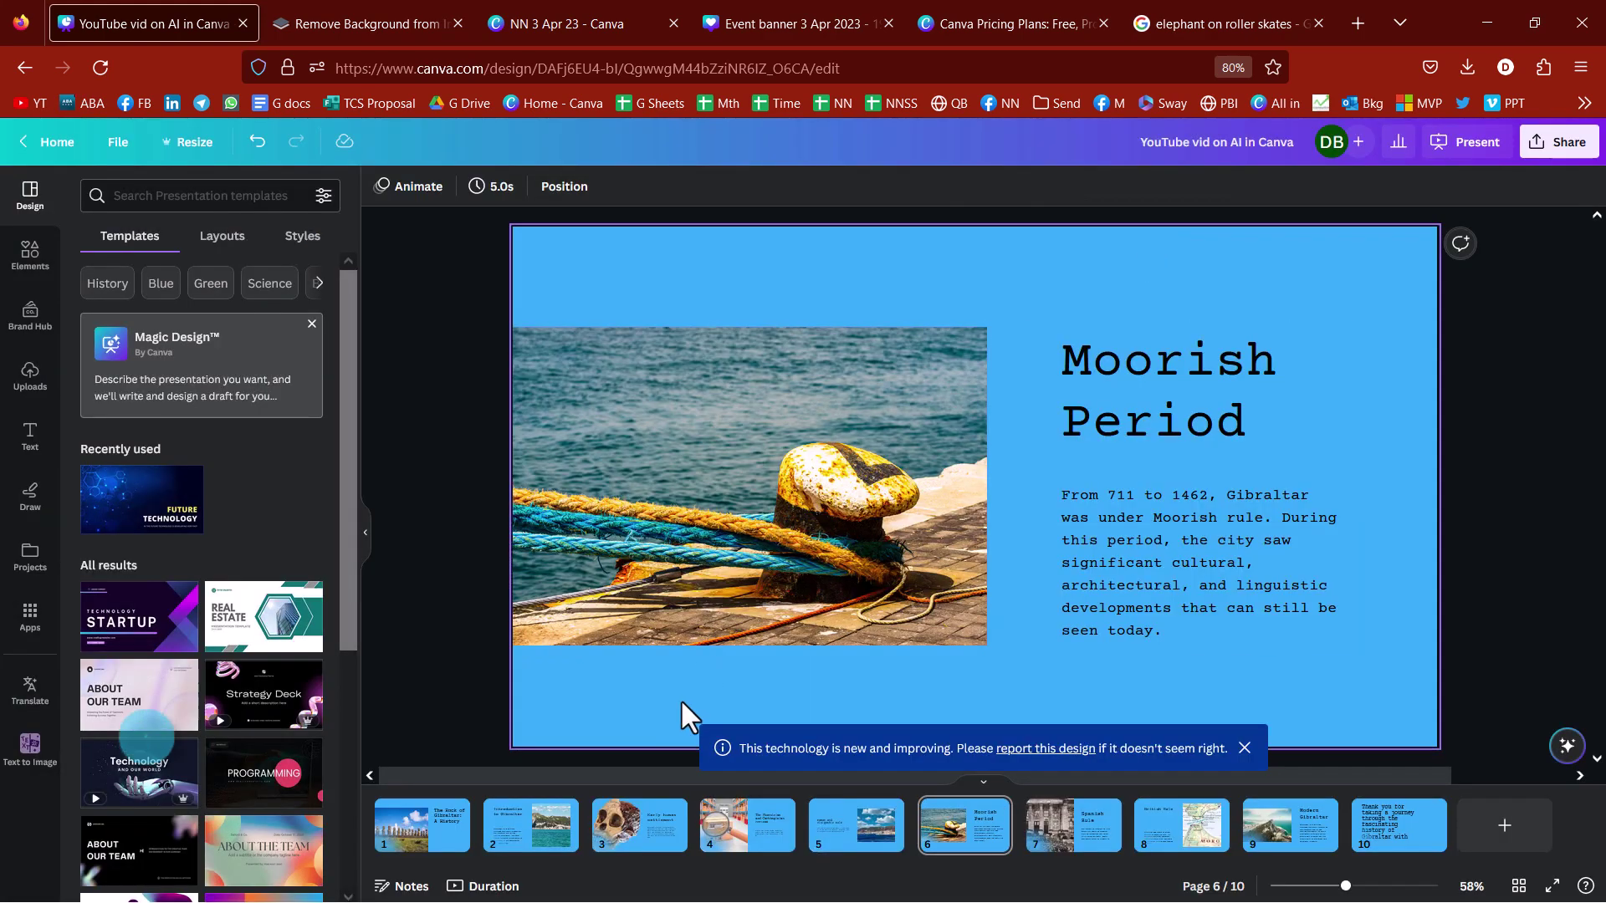
click(527, 832)
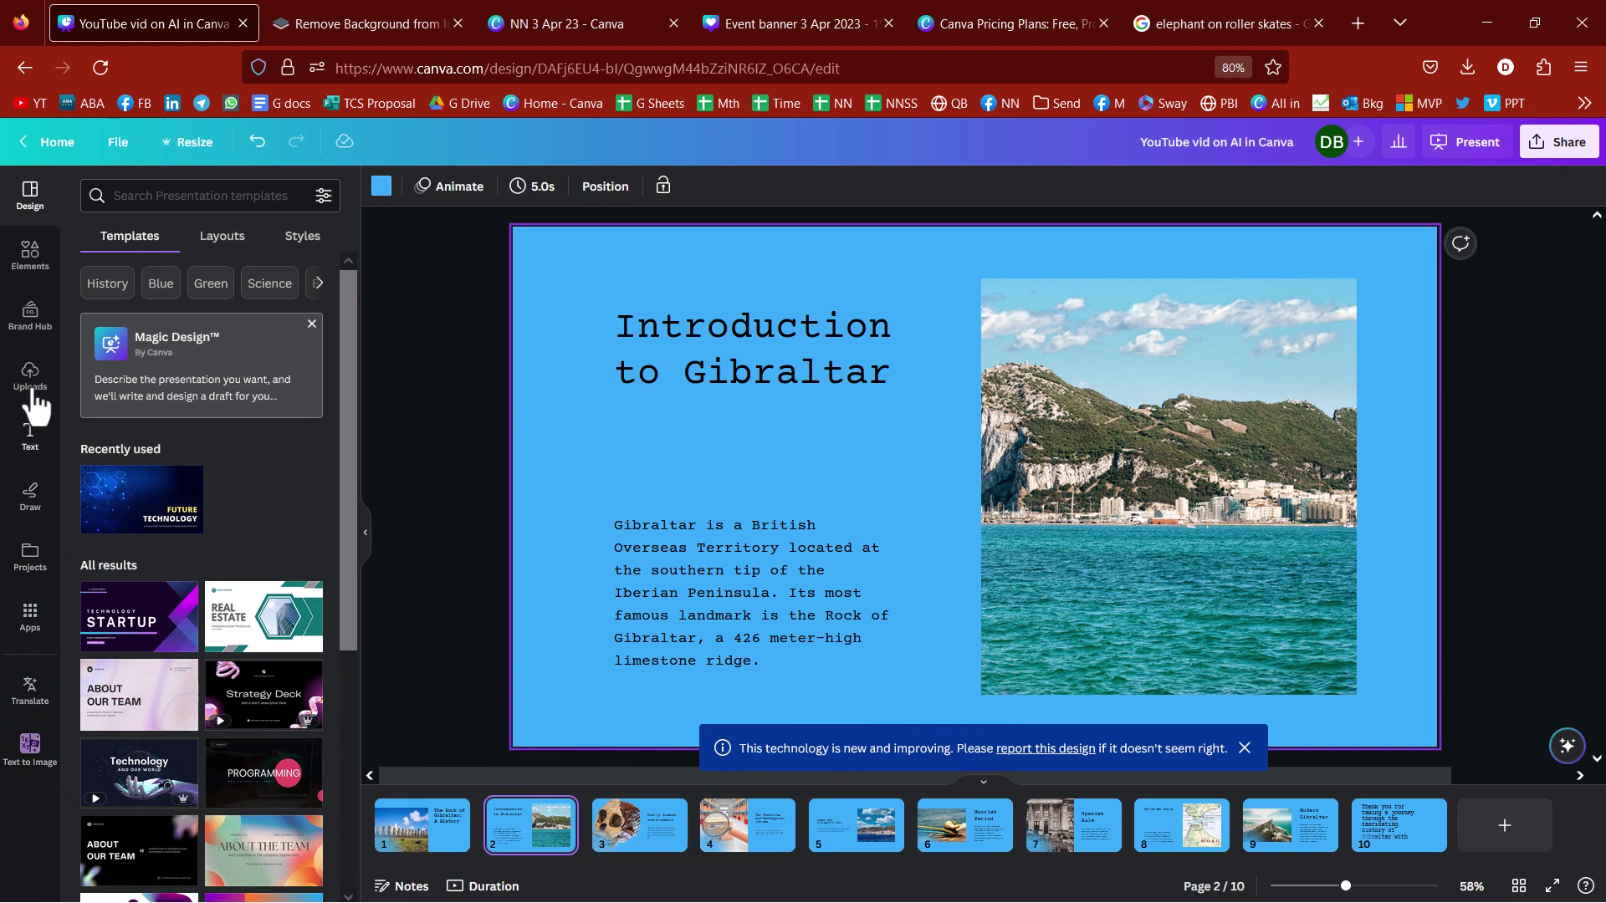
Open Page Animations for the slide and browse the animation presets.
click(451, 186)
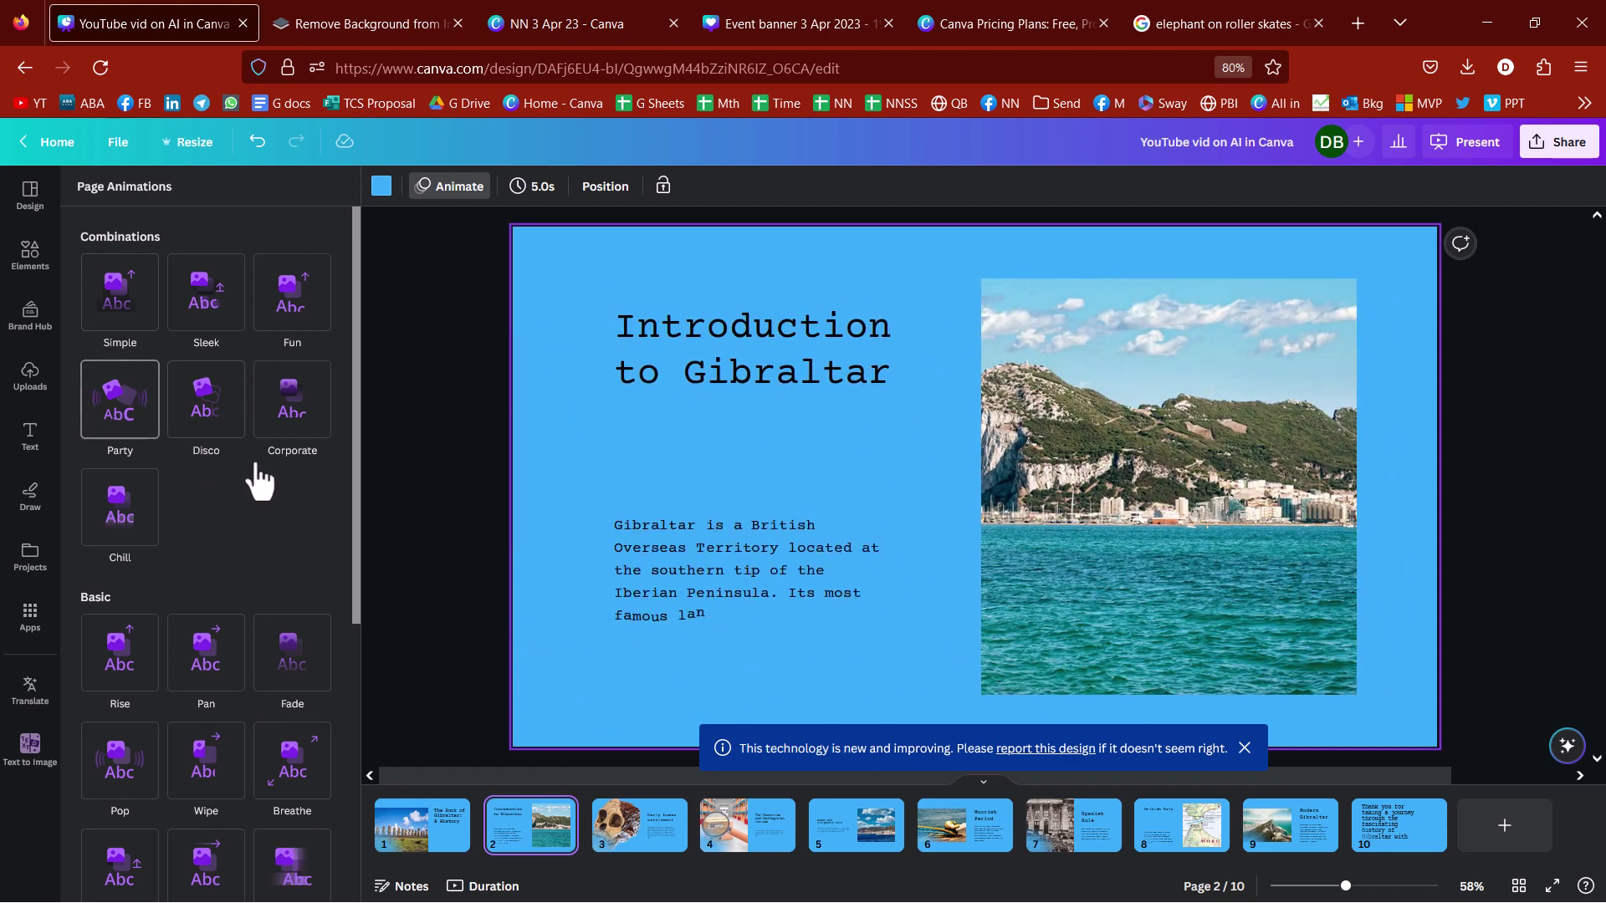
scroll(326, 543, down, 5)
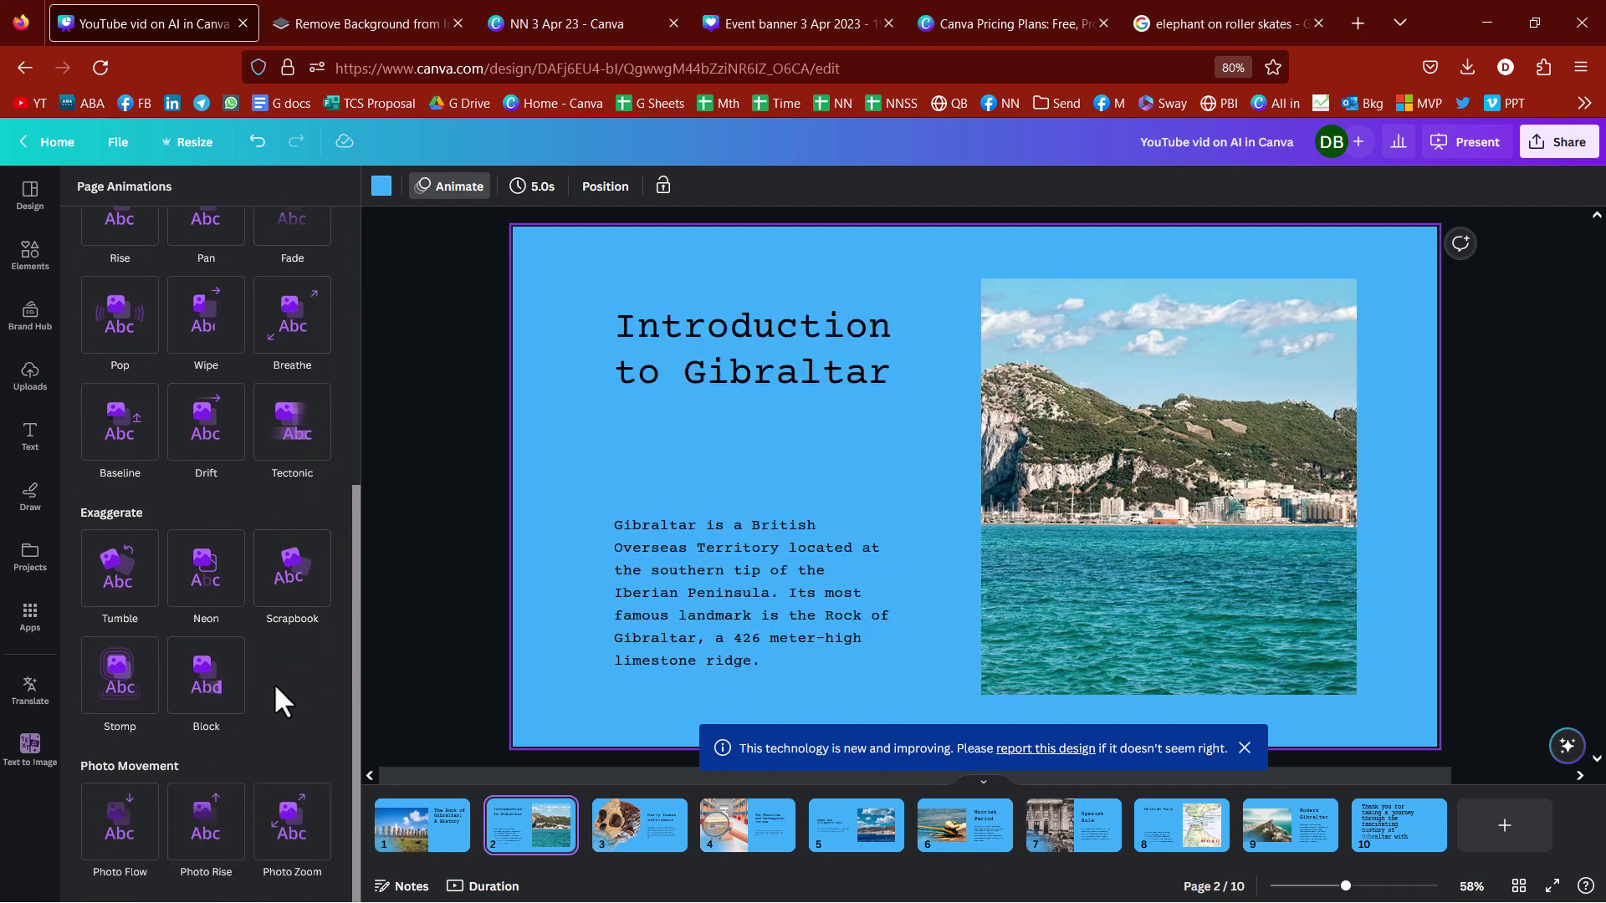
scroll(276, 690, up, 5)
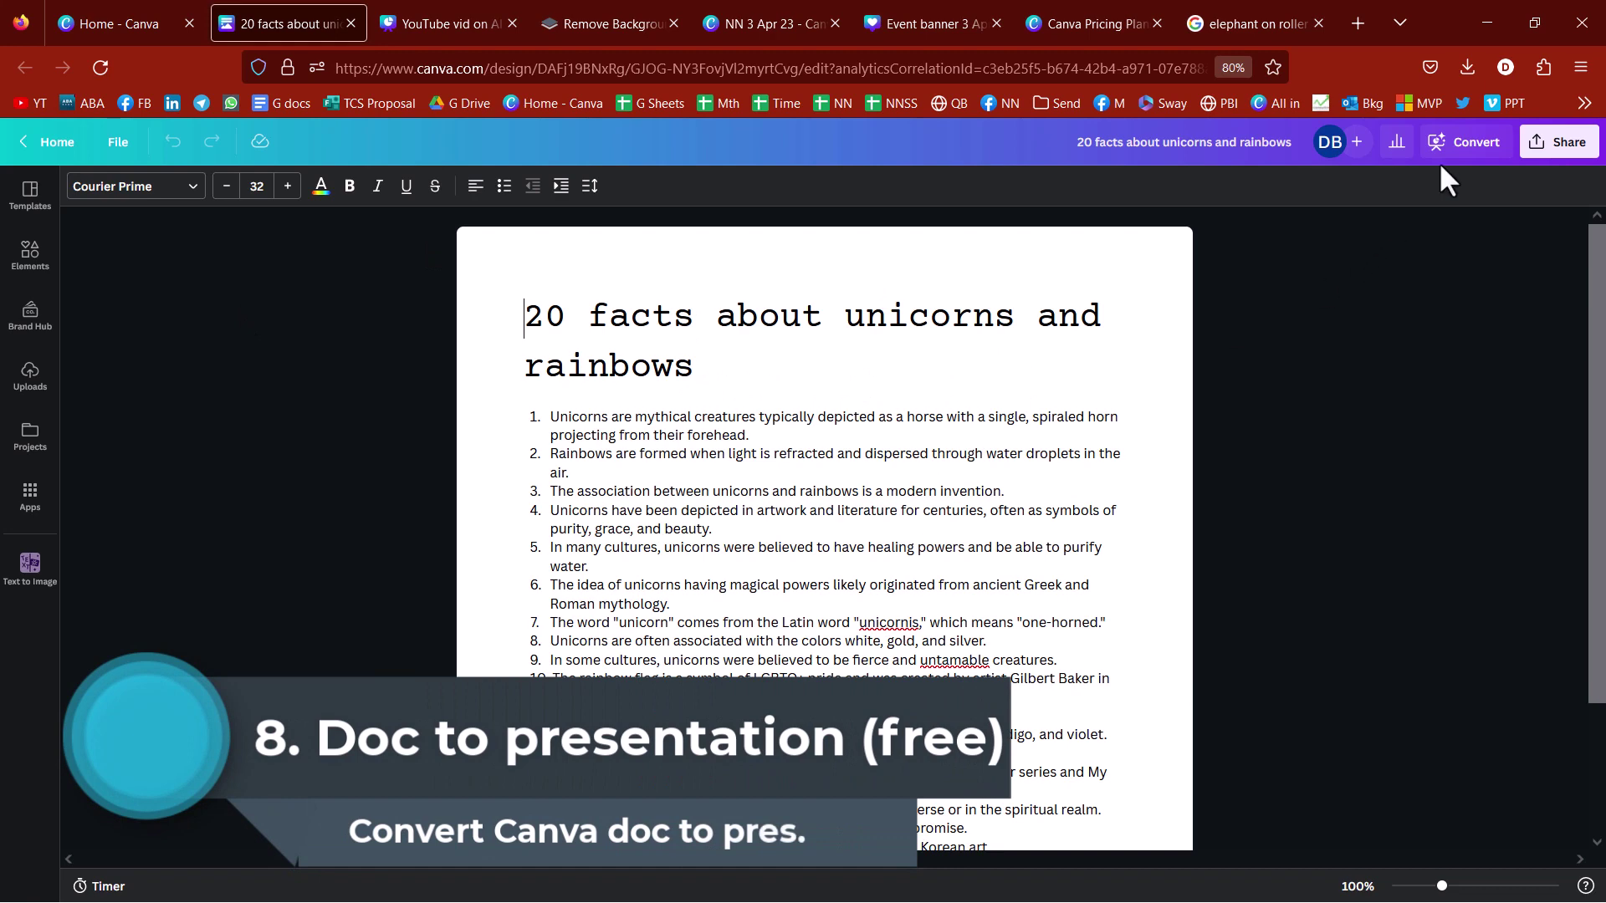
Convert the unicorn facts doc to a presentation, previewing styles and generating it in coral.
click(1465, 155)
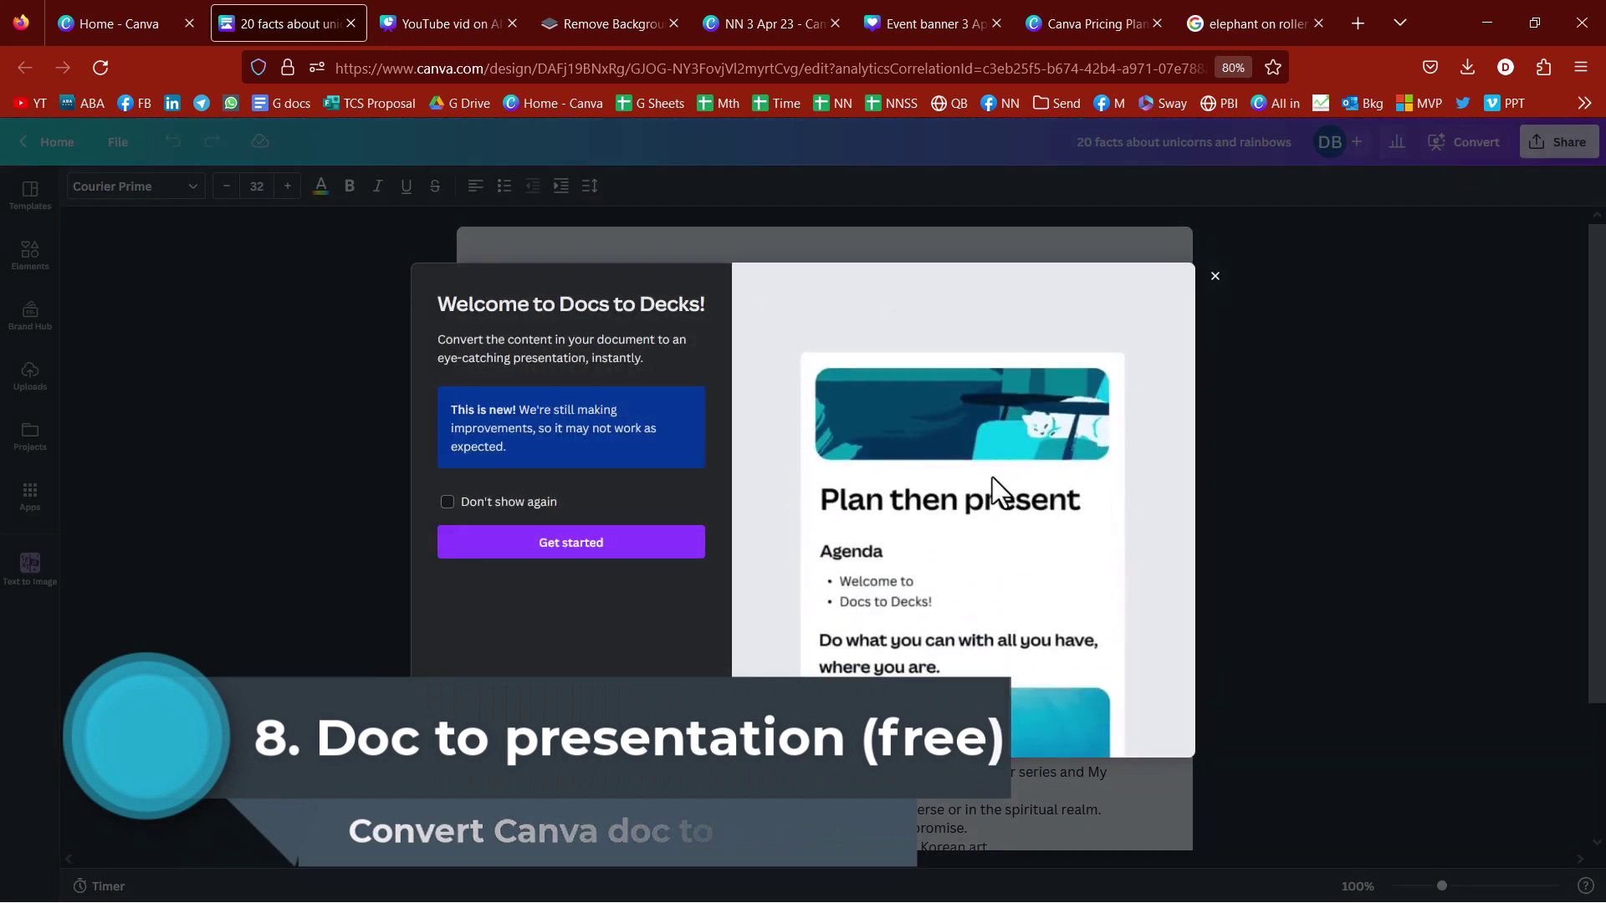
click(556, 544)
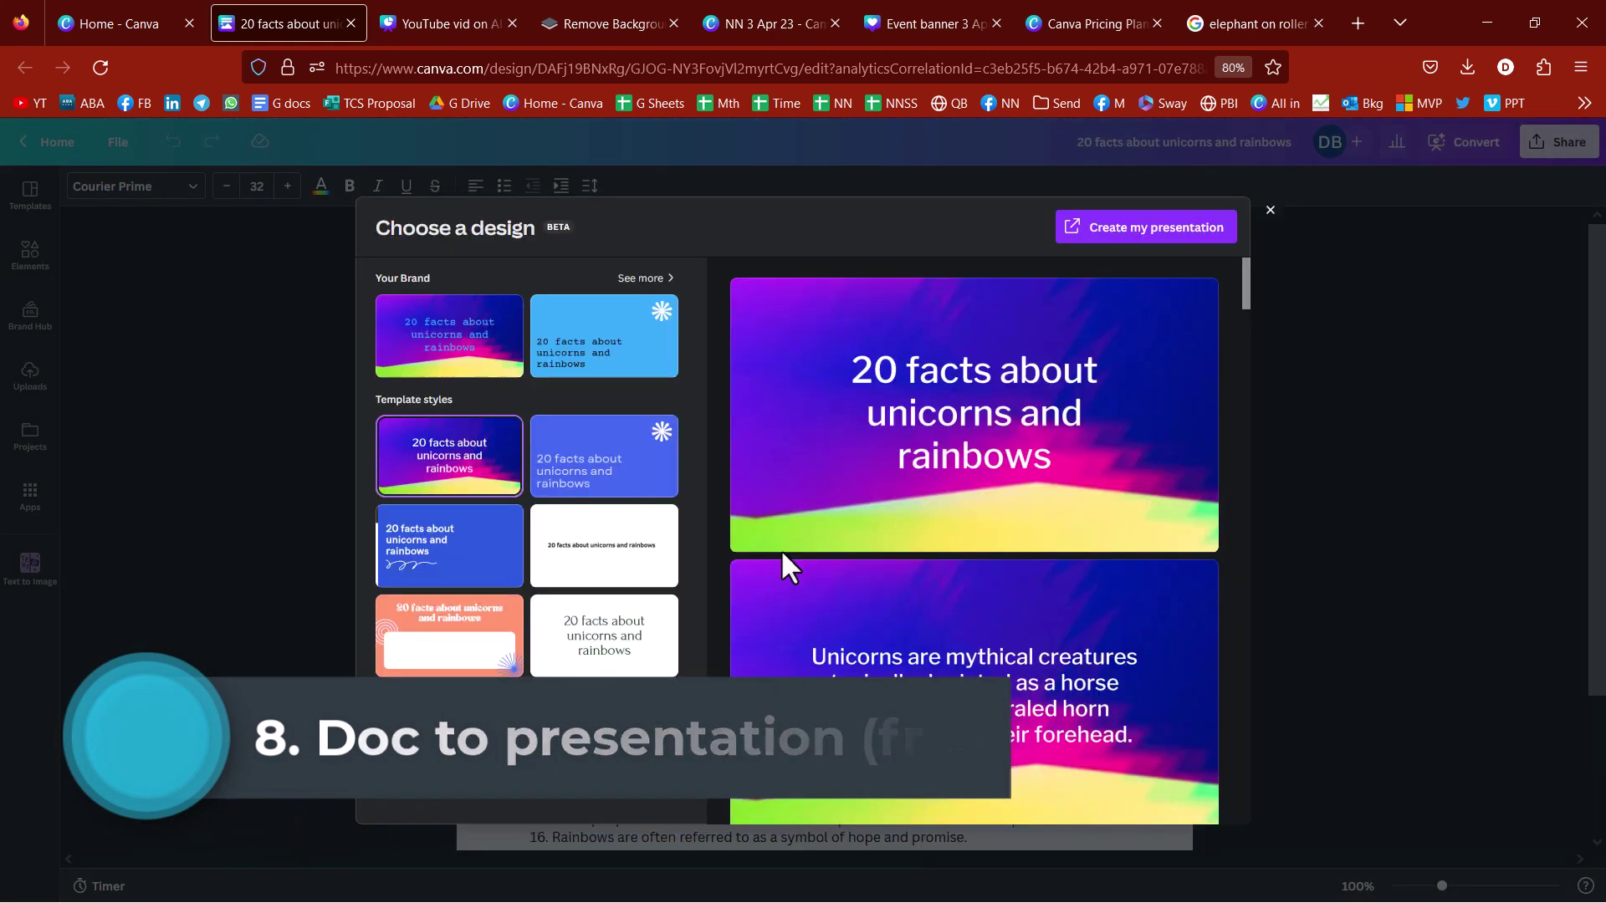
click(627, 490)
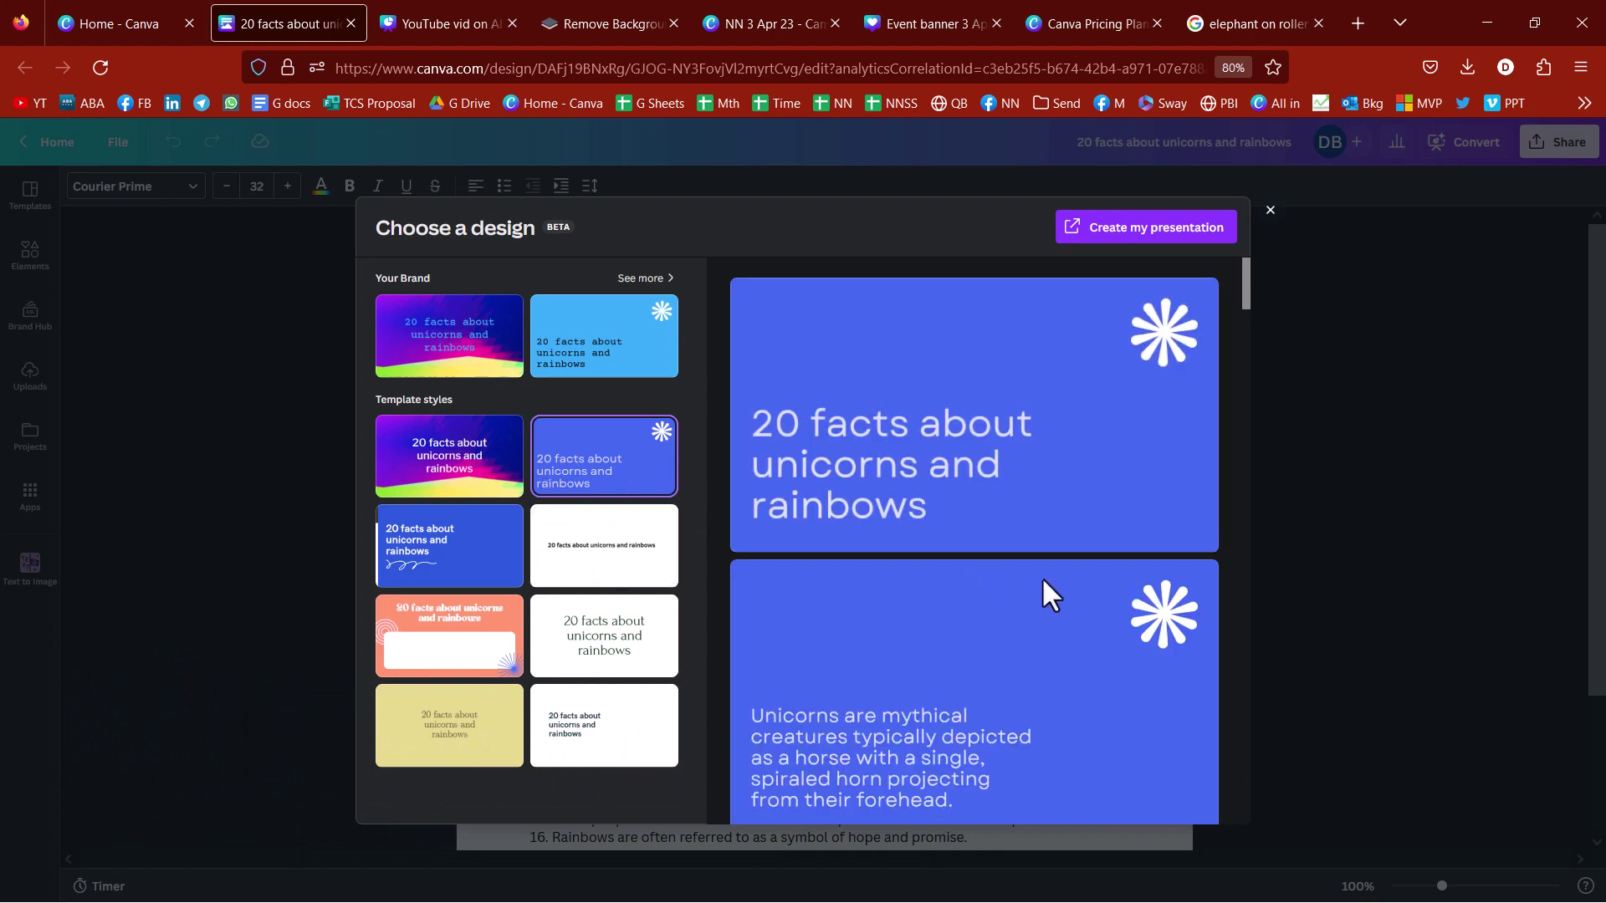
scroll(1041, 575, down, 6)
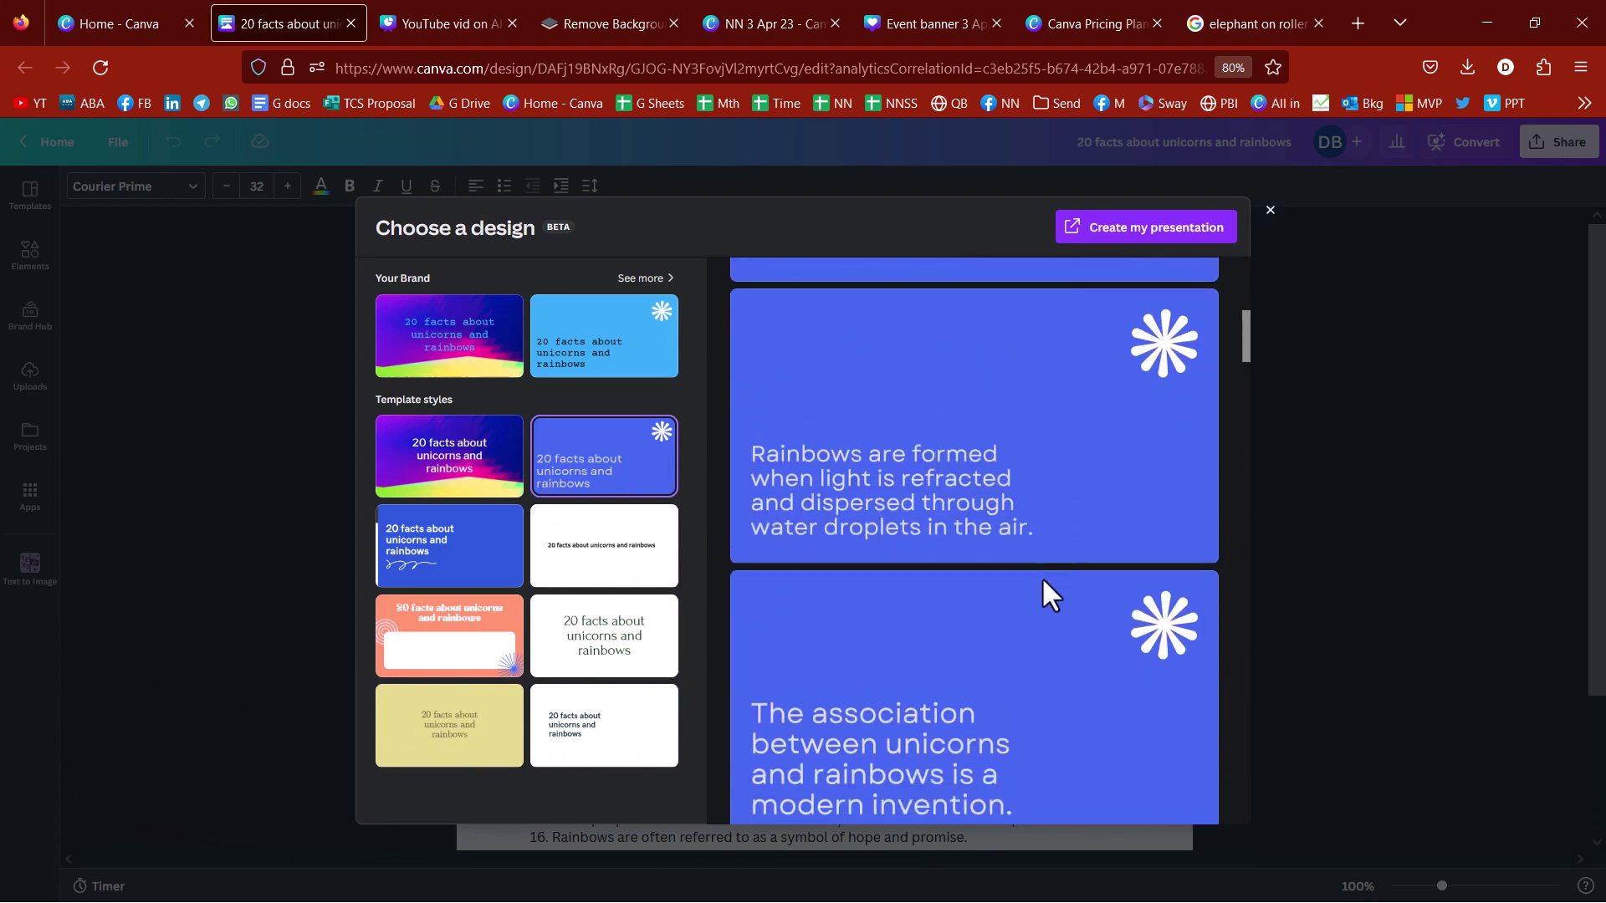
scroll(1041, 576, down, 15)
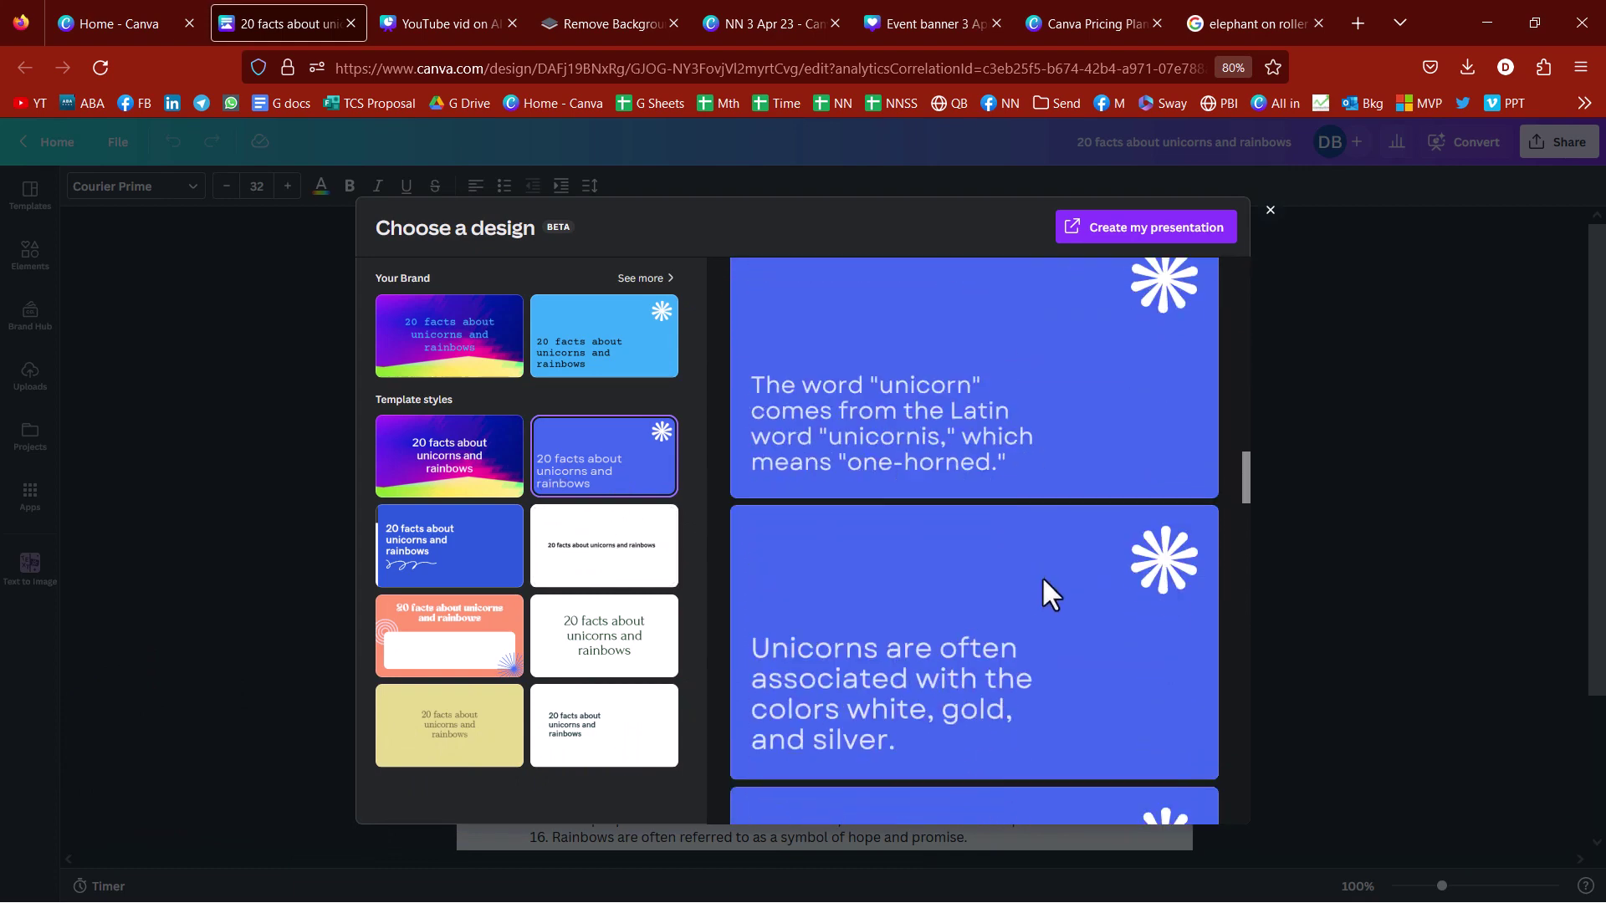
scroll(1041, 576, down, 3)
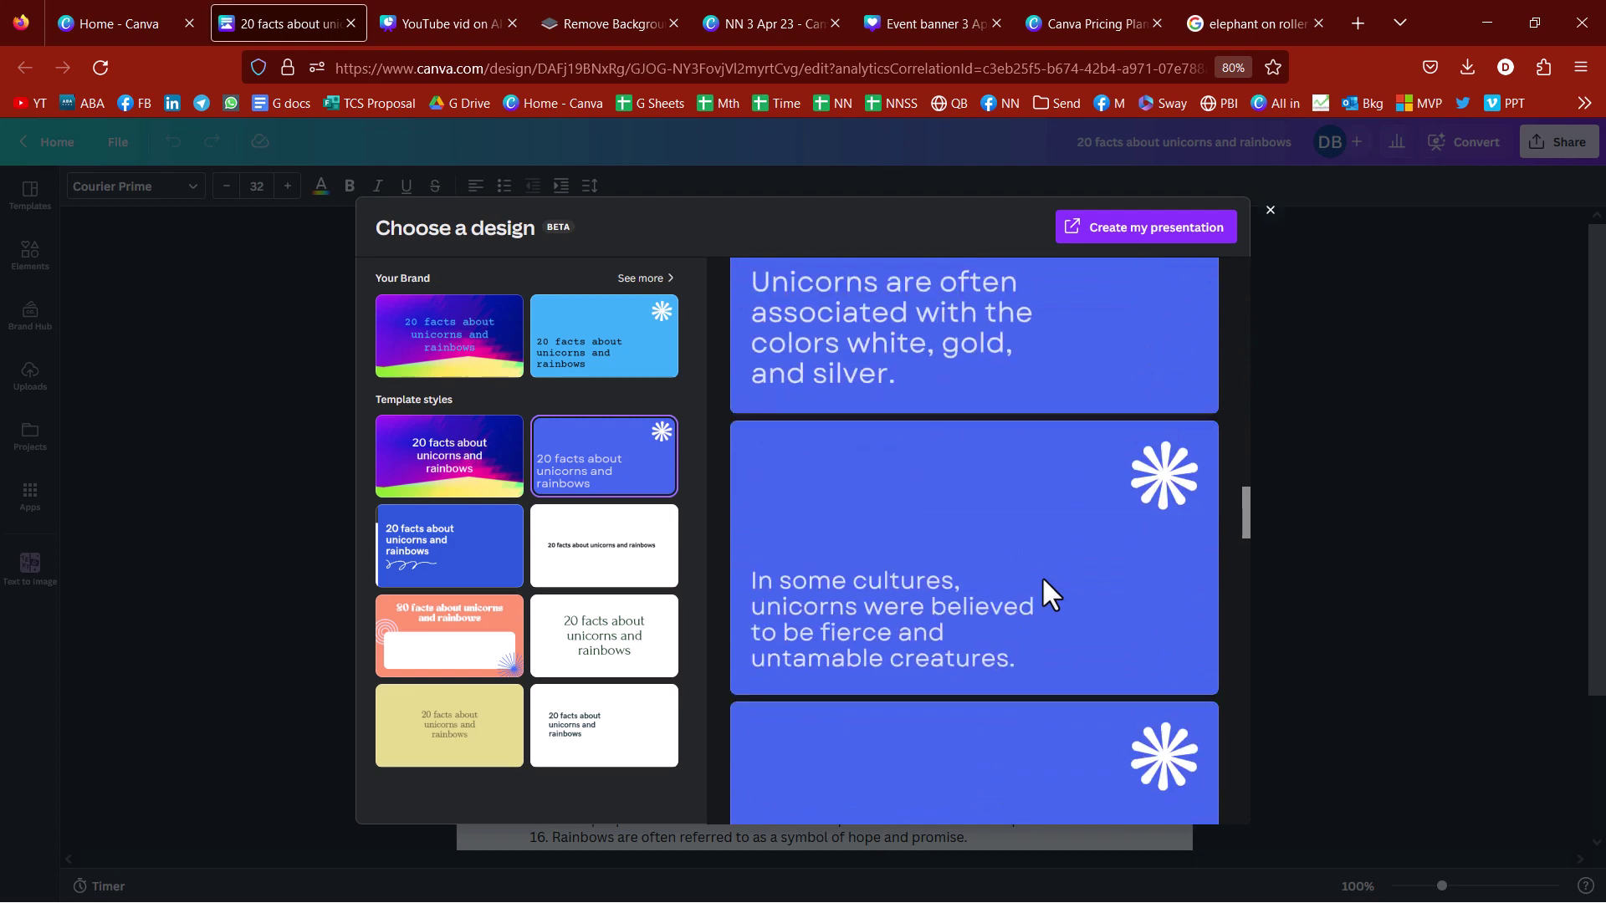
click(583, 339)
click(418, 358)
click(464, 652)
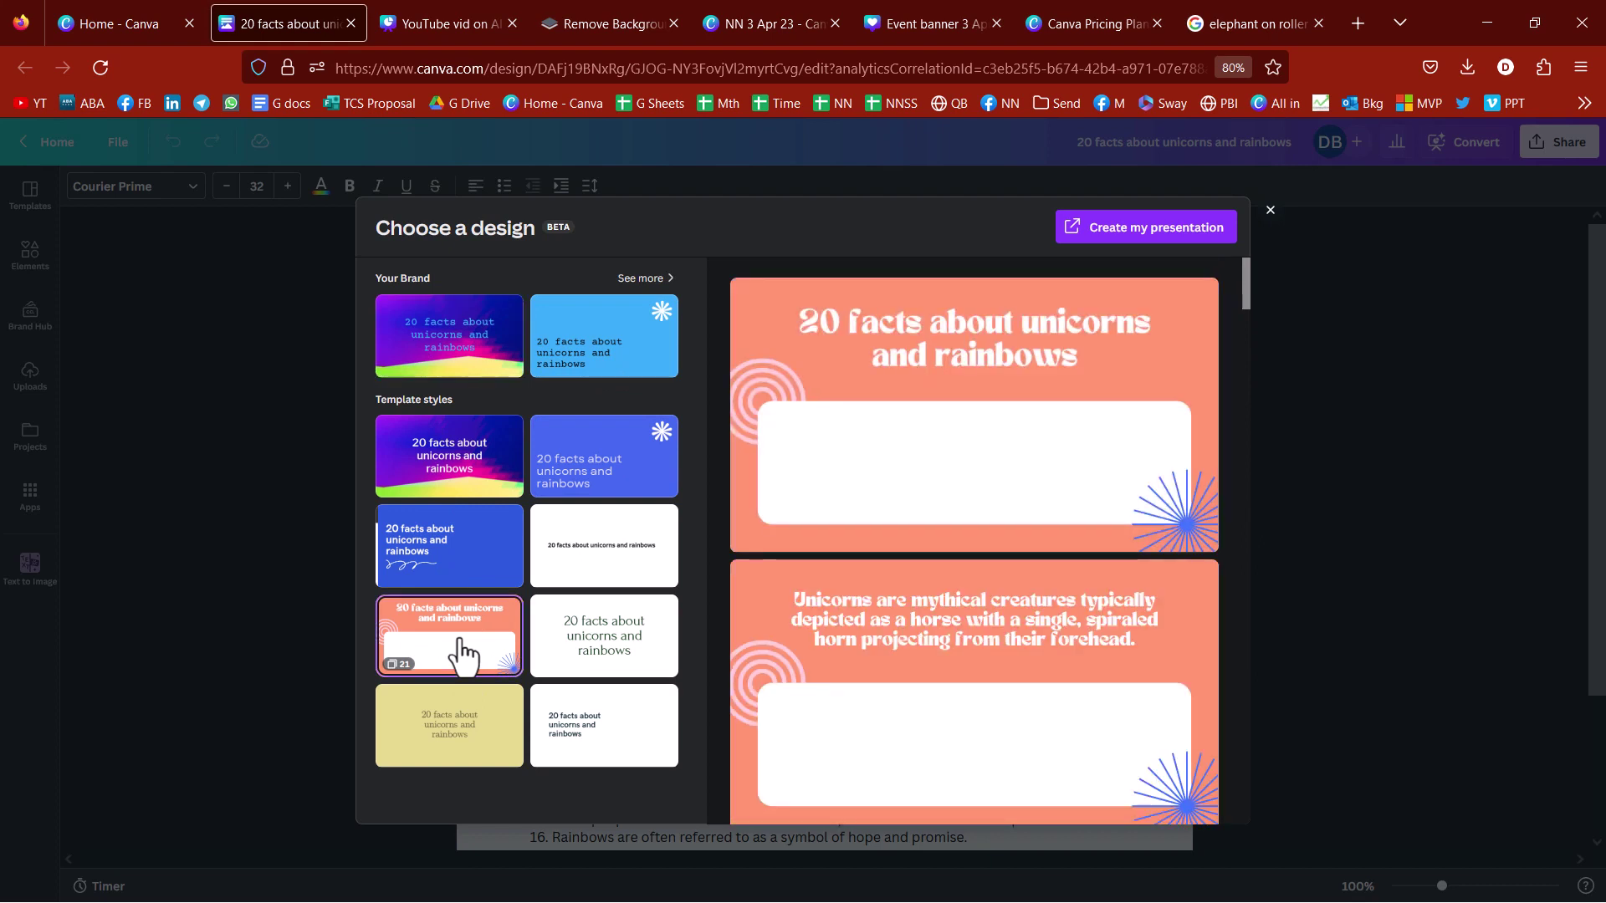
click(1126, 238)
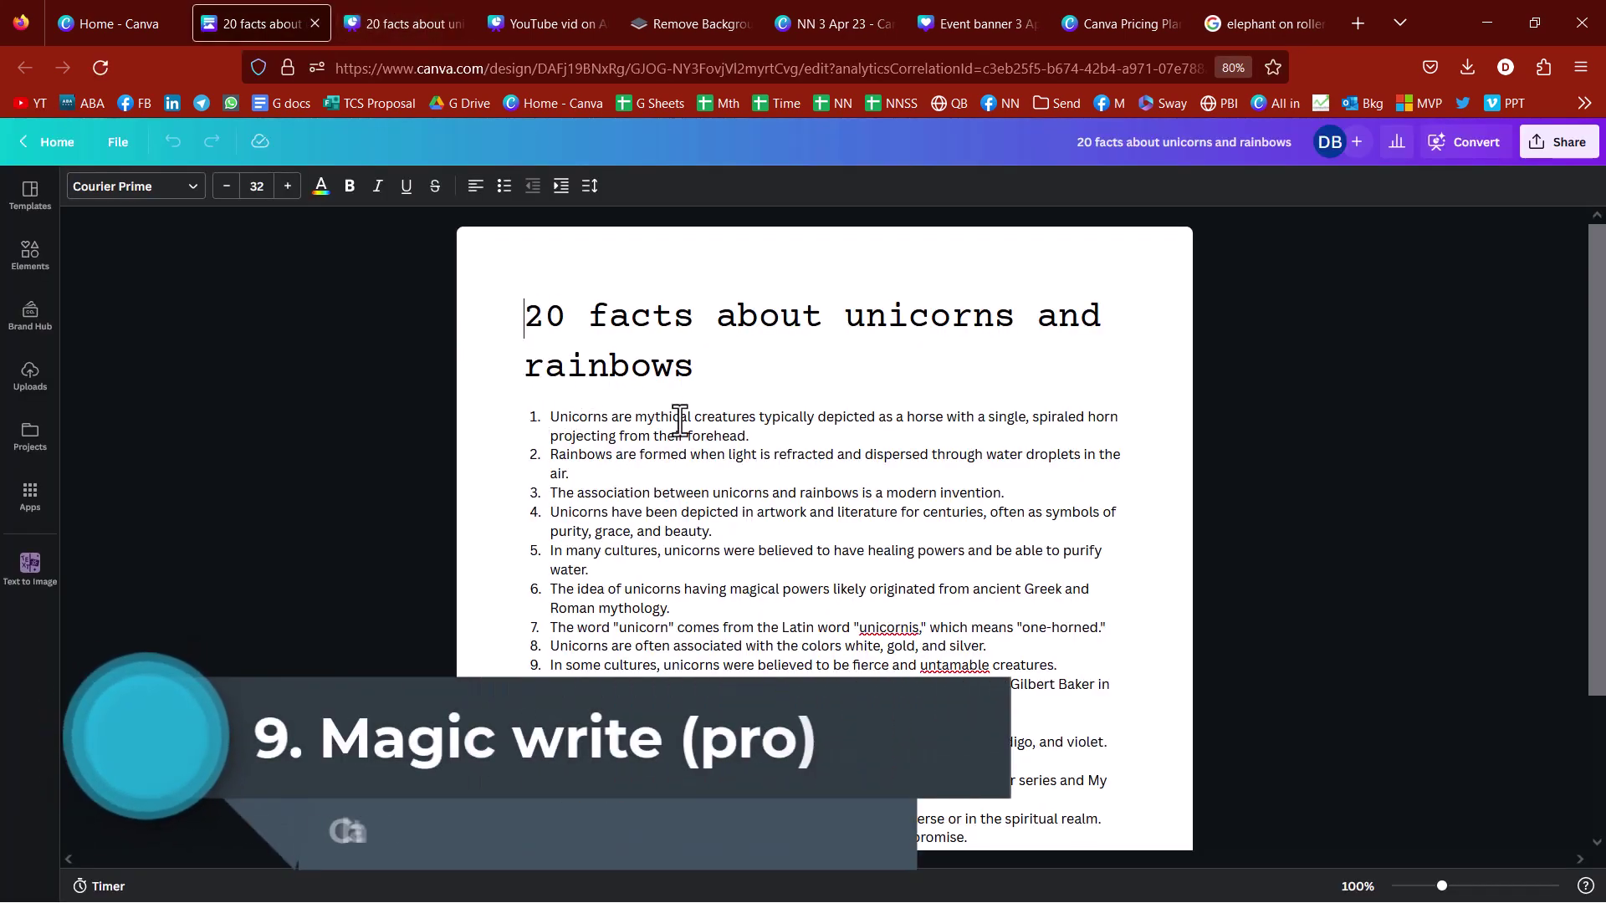
Scroll down the unicorn facts document, briefly selecting all its text and clearing the selection.
scroll(648, 418, down, 2)
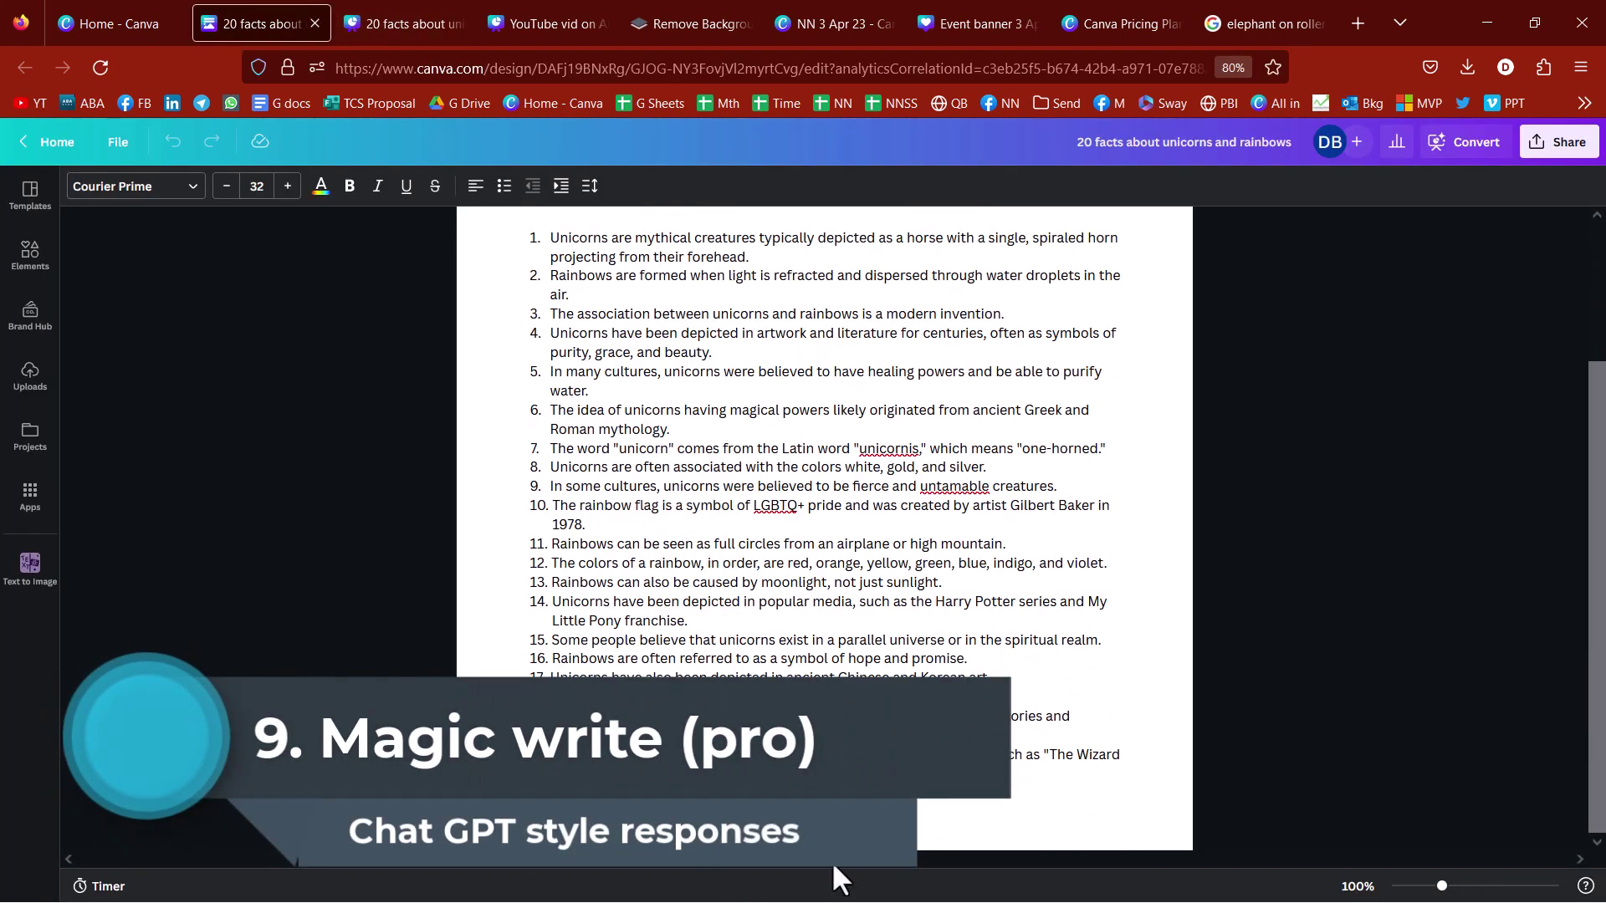
key(ctrl+a)
key(Escape)
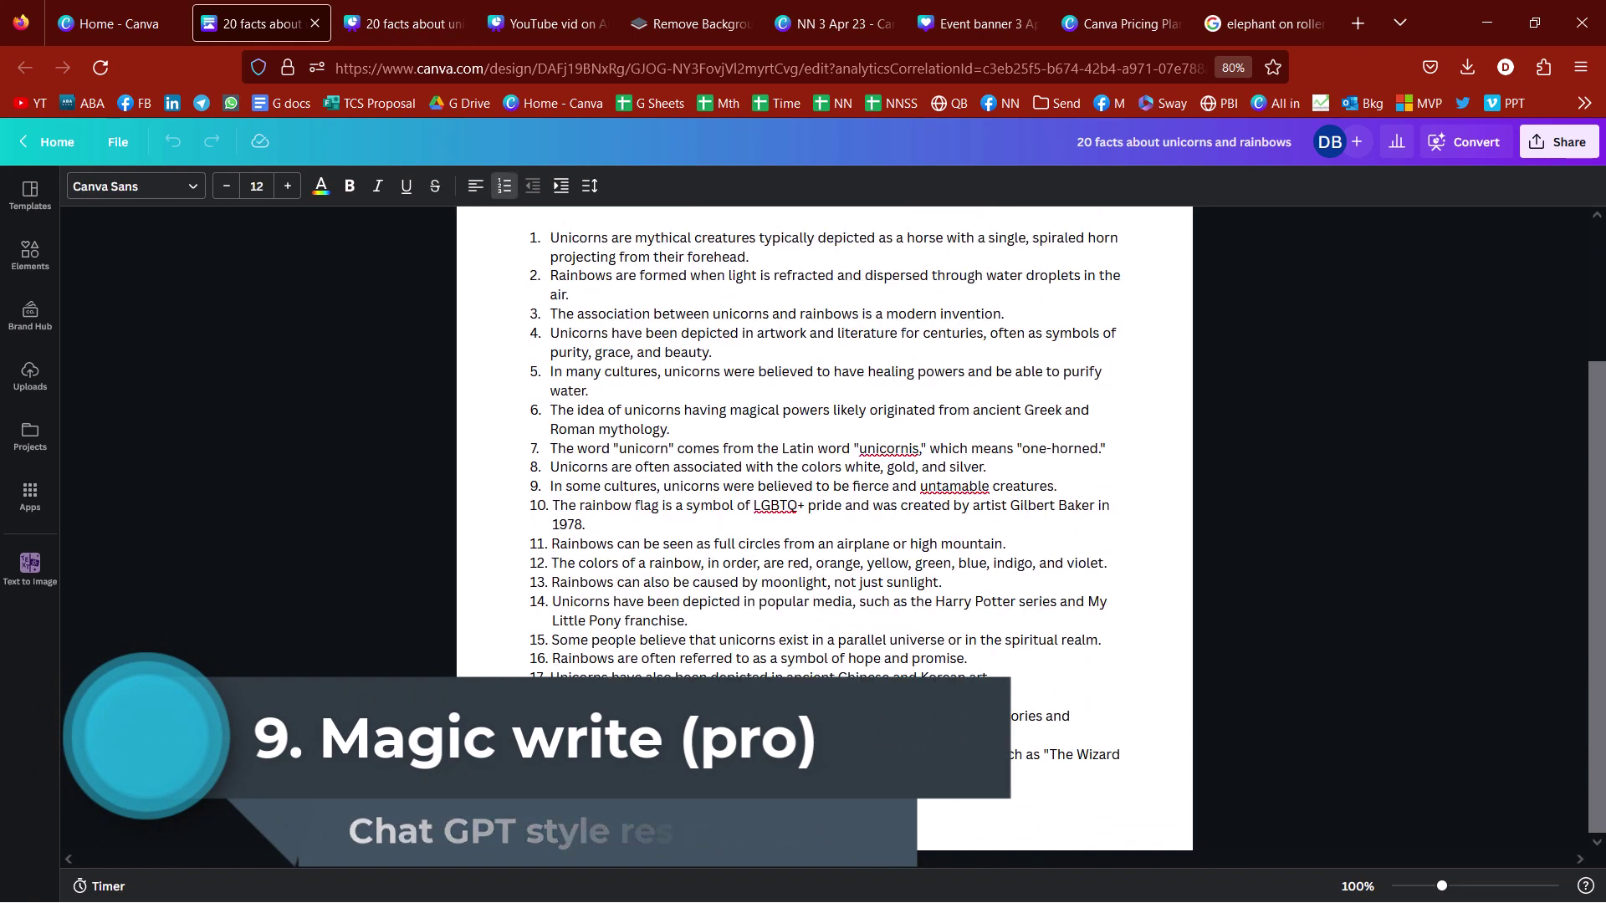
scroll(882, 782, down, 3)
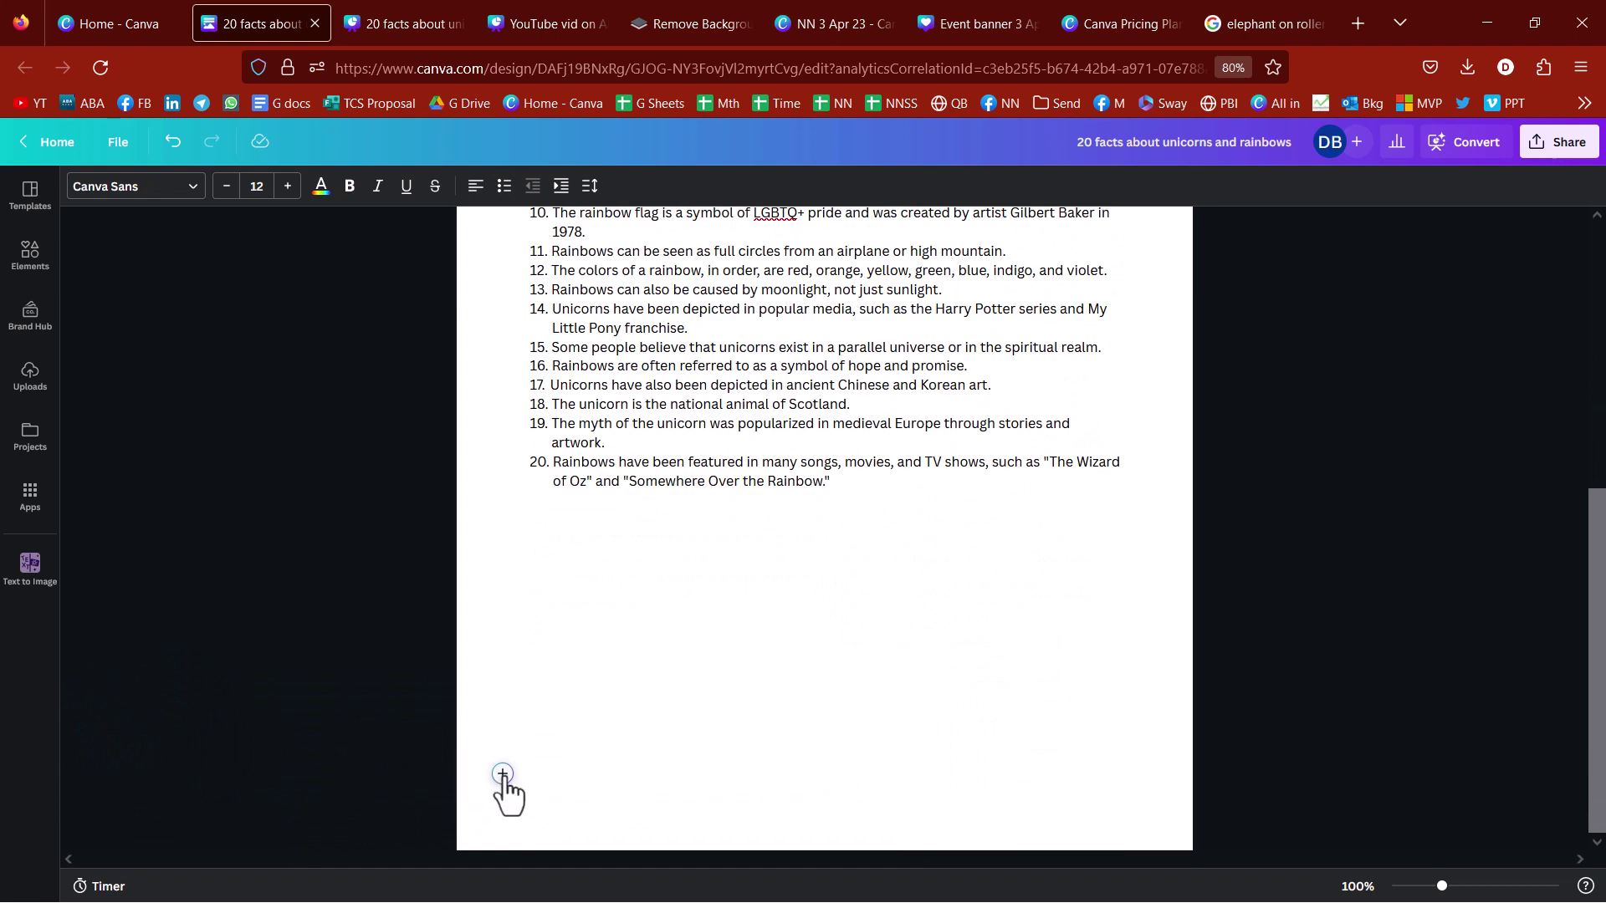
Use Magic Write with 'what are the best pointers for getting a job at a design company' and keep the result.
click(503, 775)
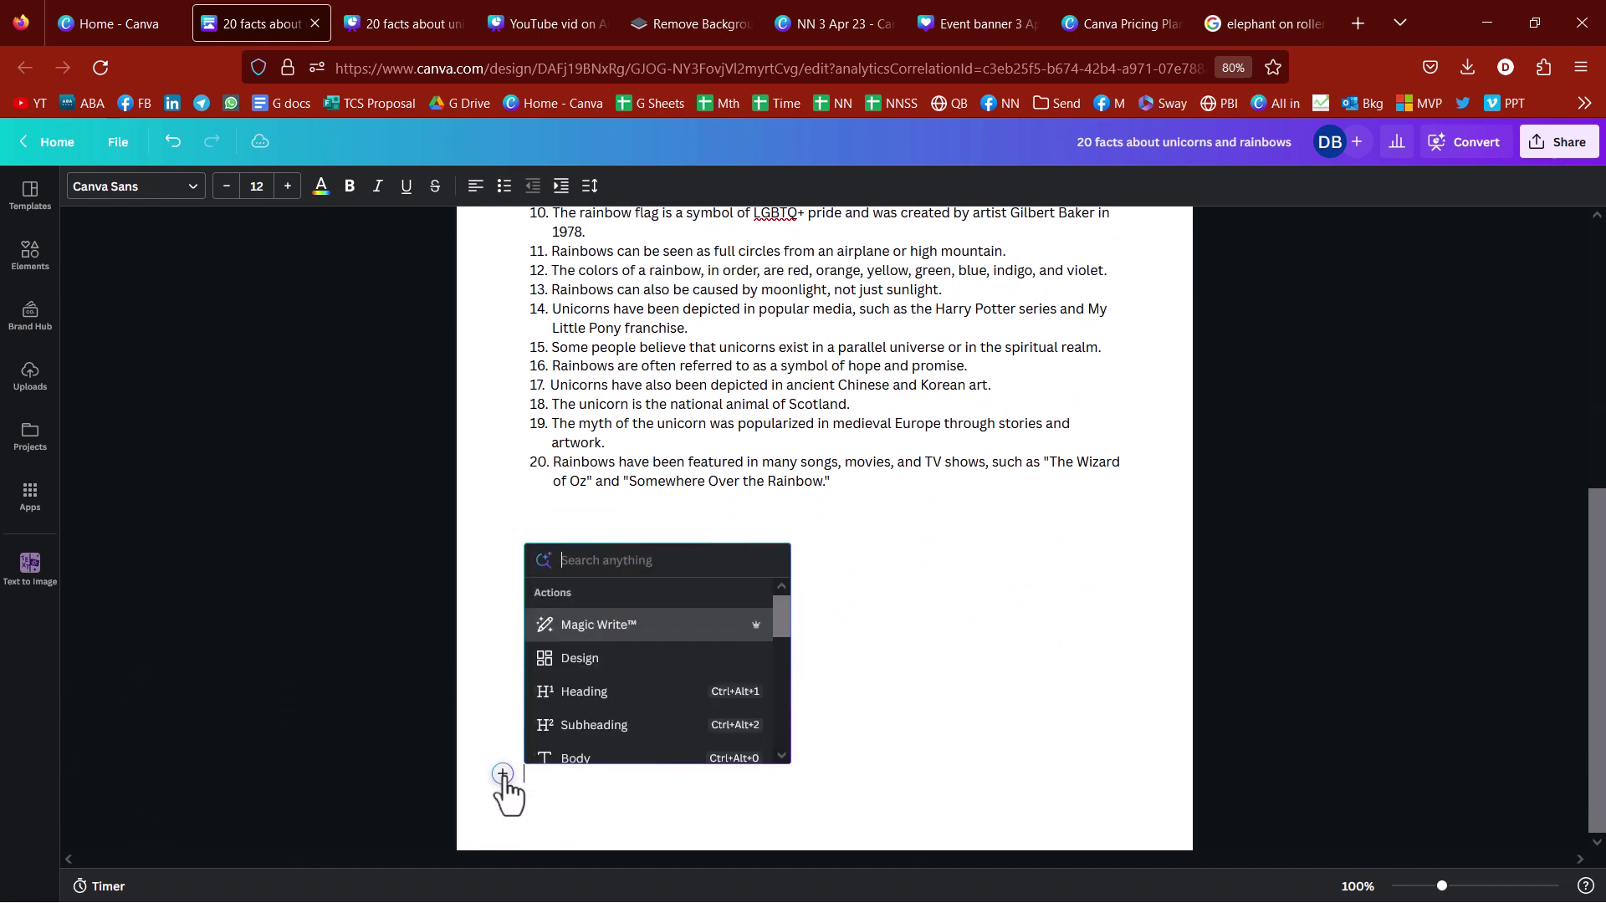
click(628, 640)
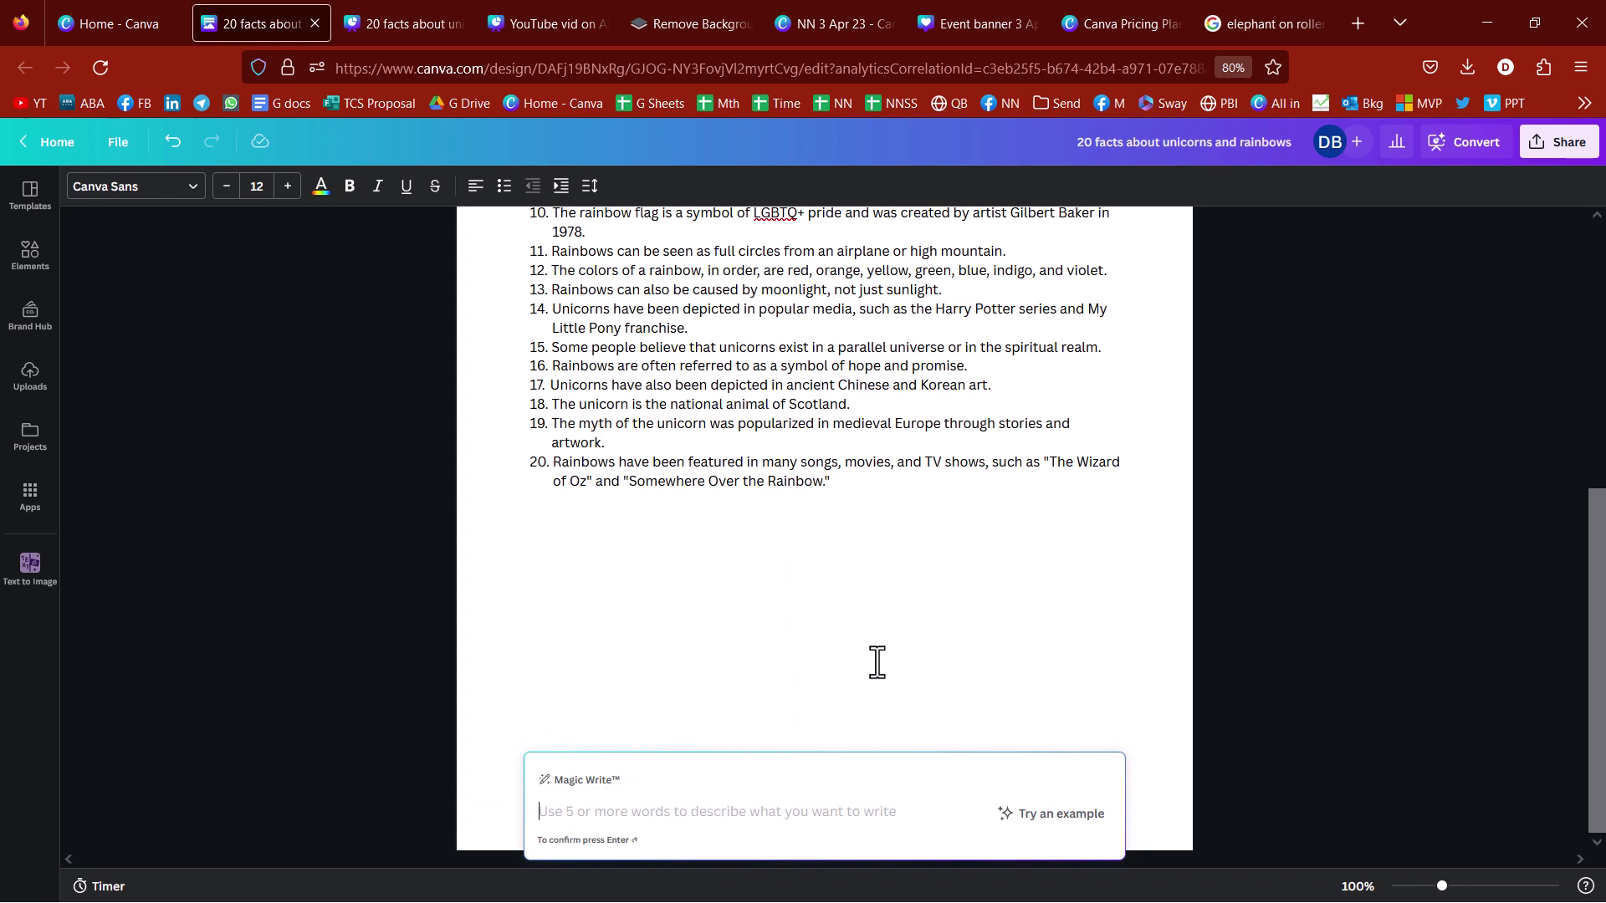
text(what are the best )
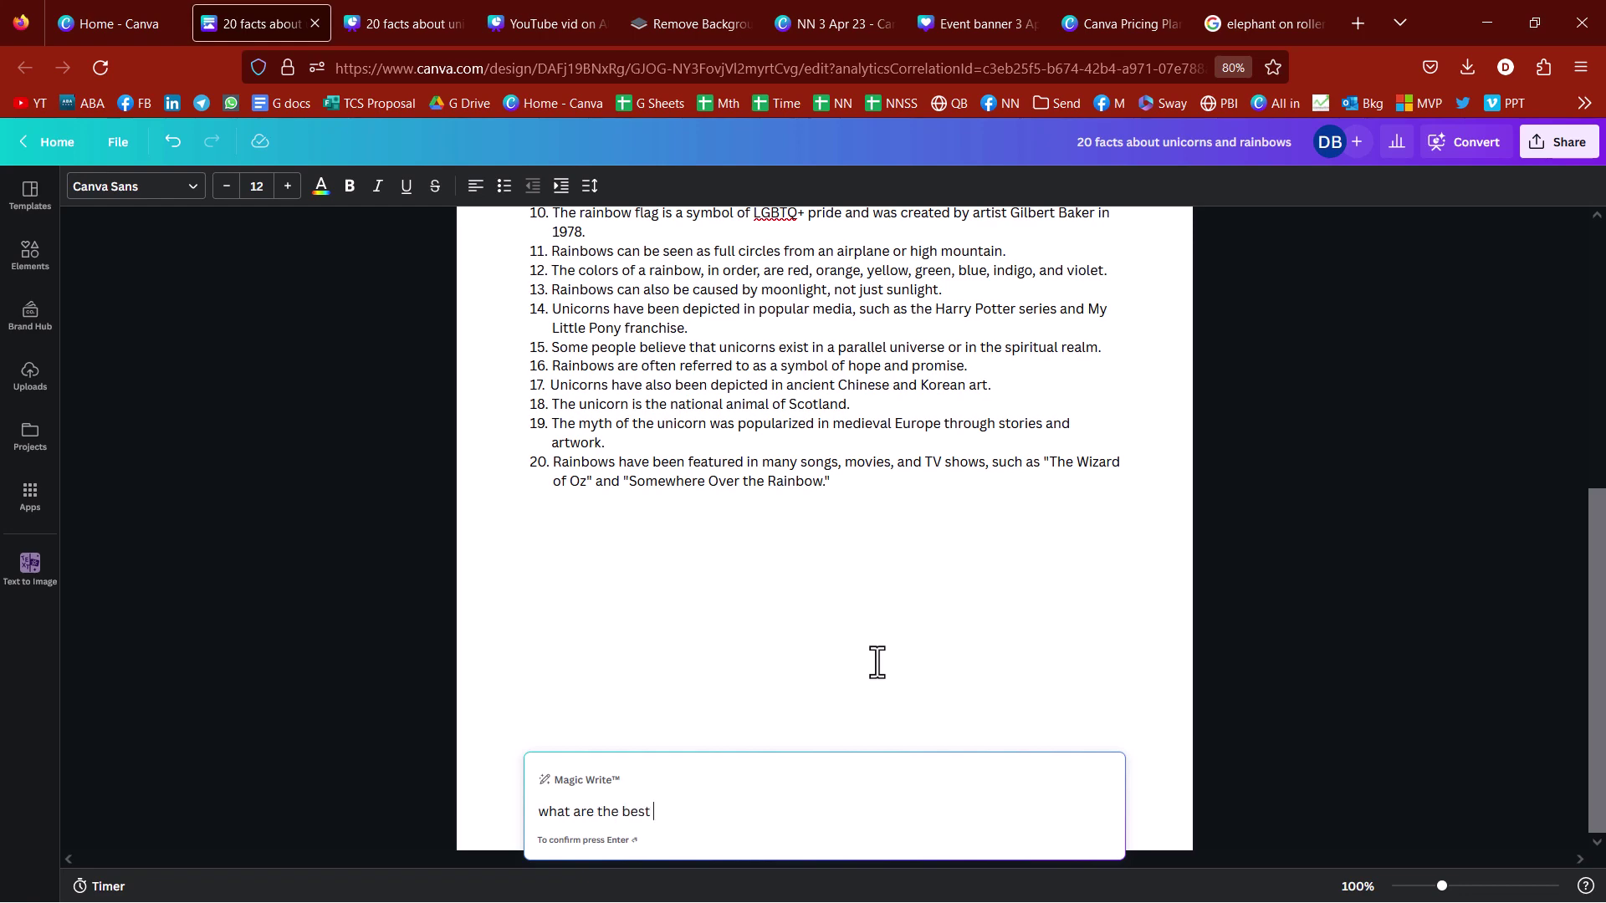
text(pointers for getting a job at a design company)
key(Return)
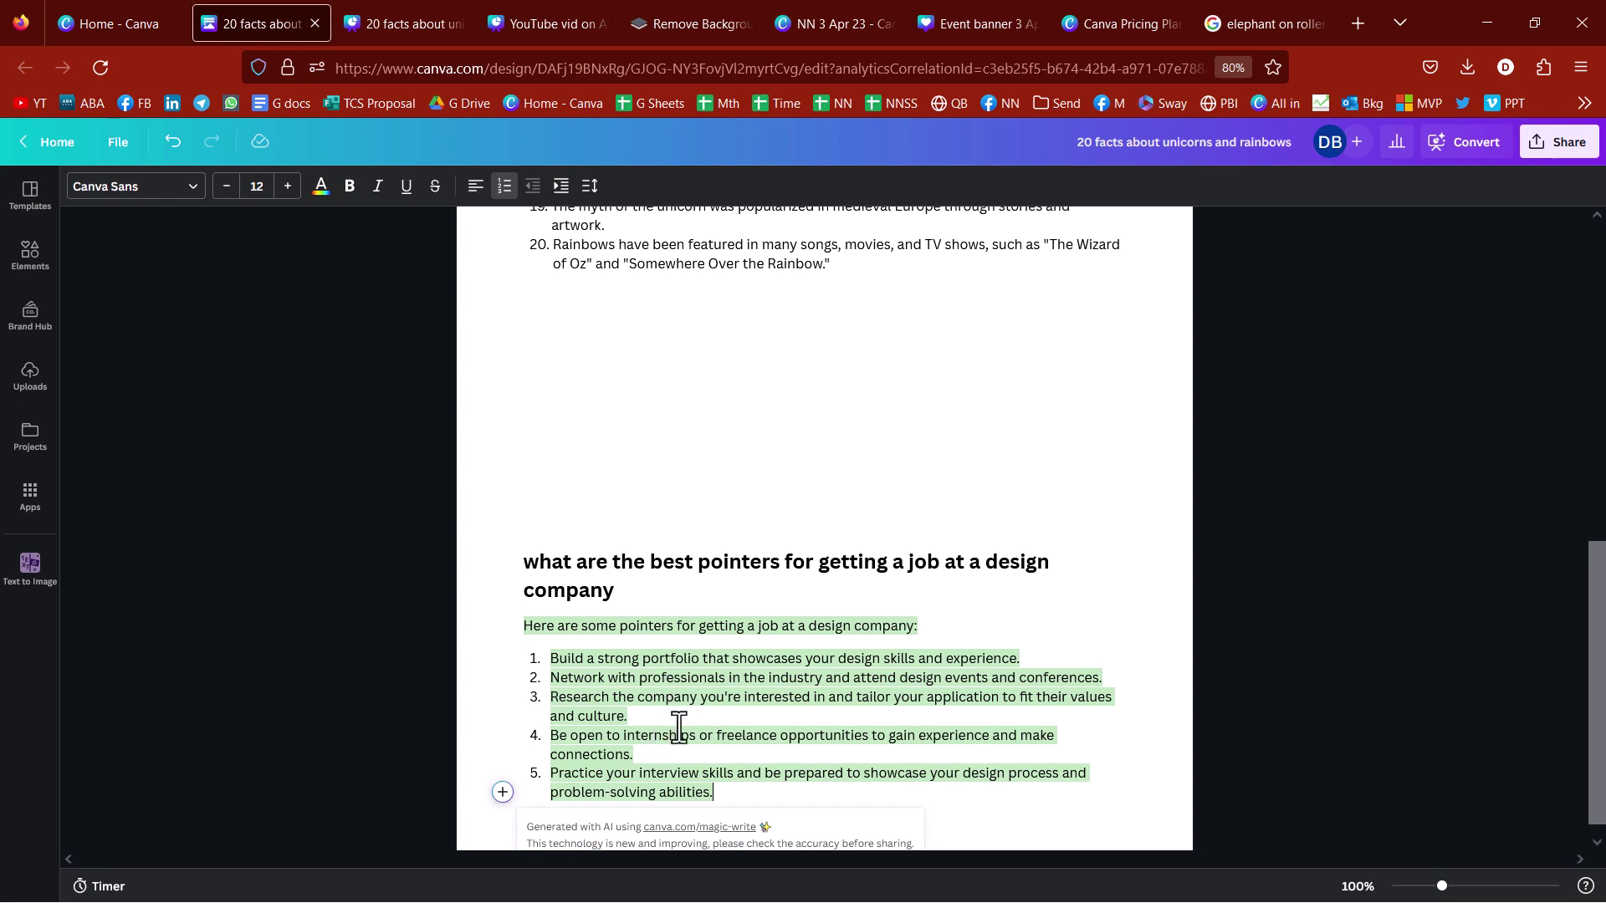
scroll(678, 727, down, 1)
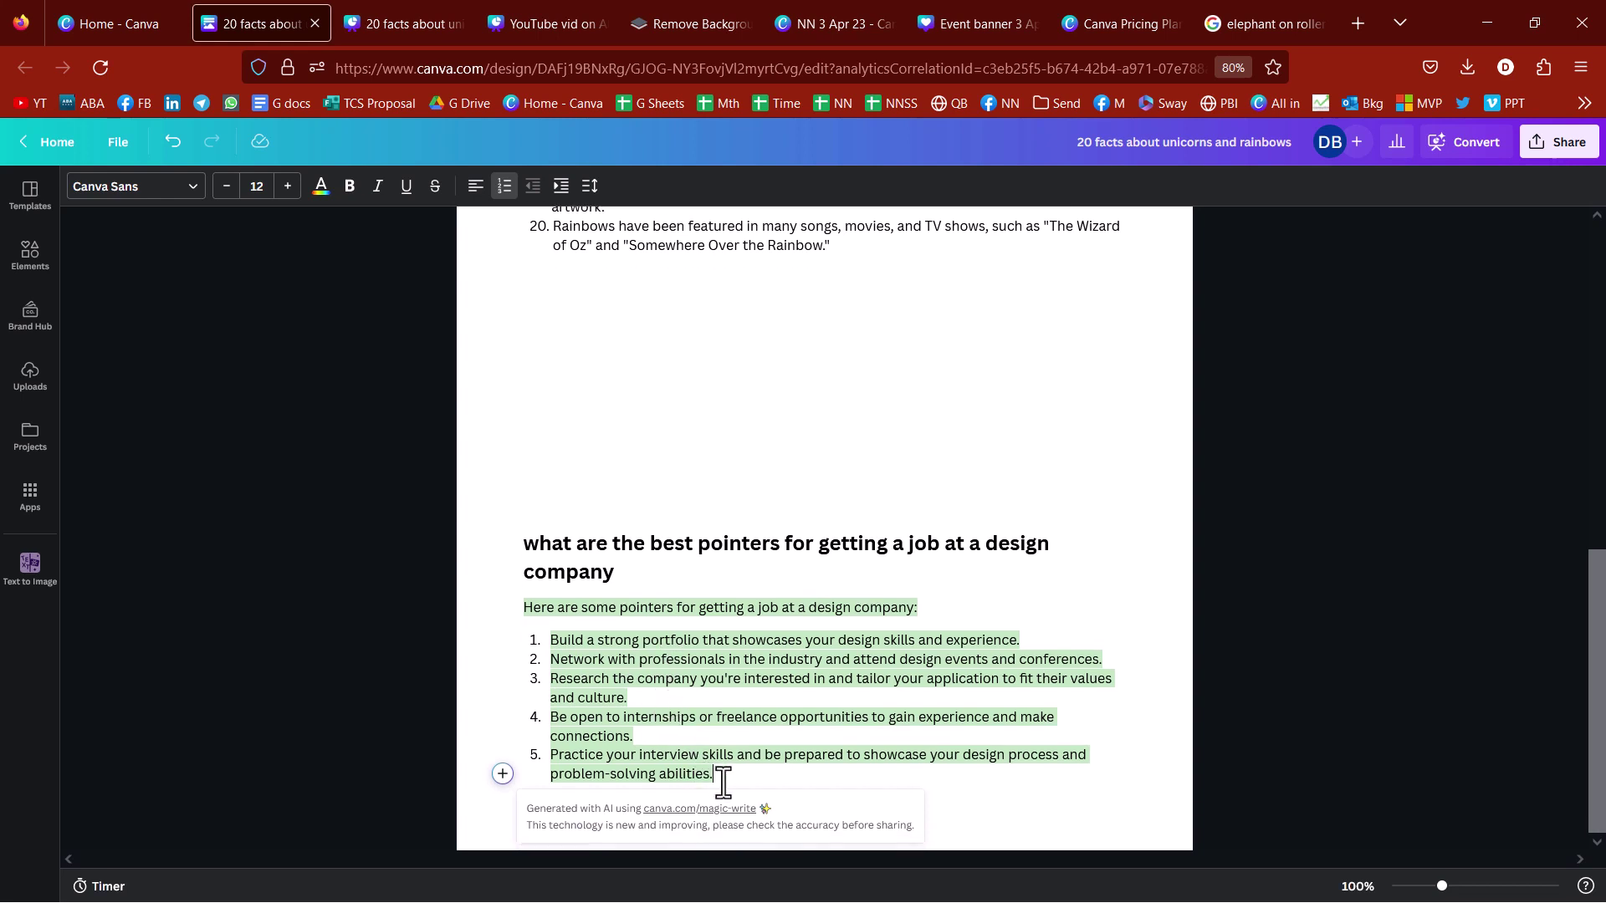
key(Return)
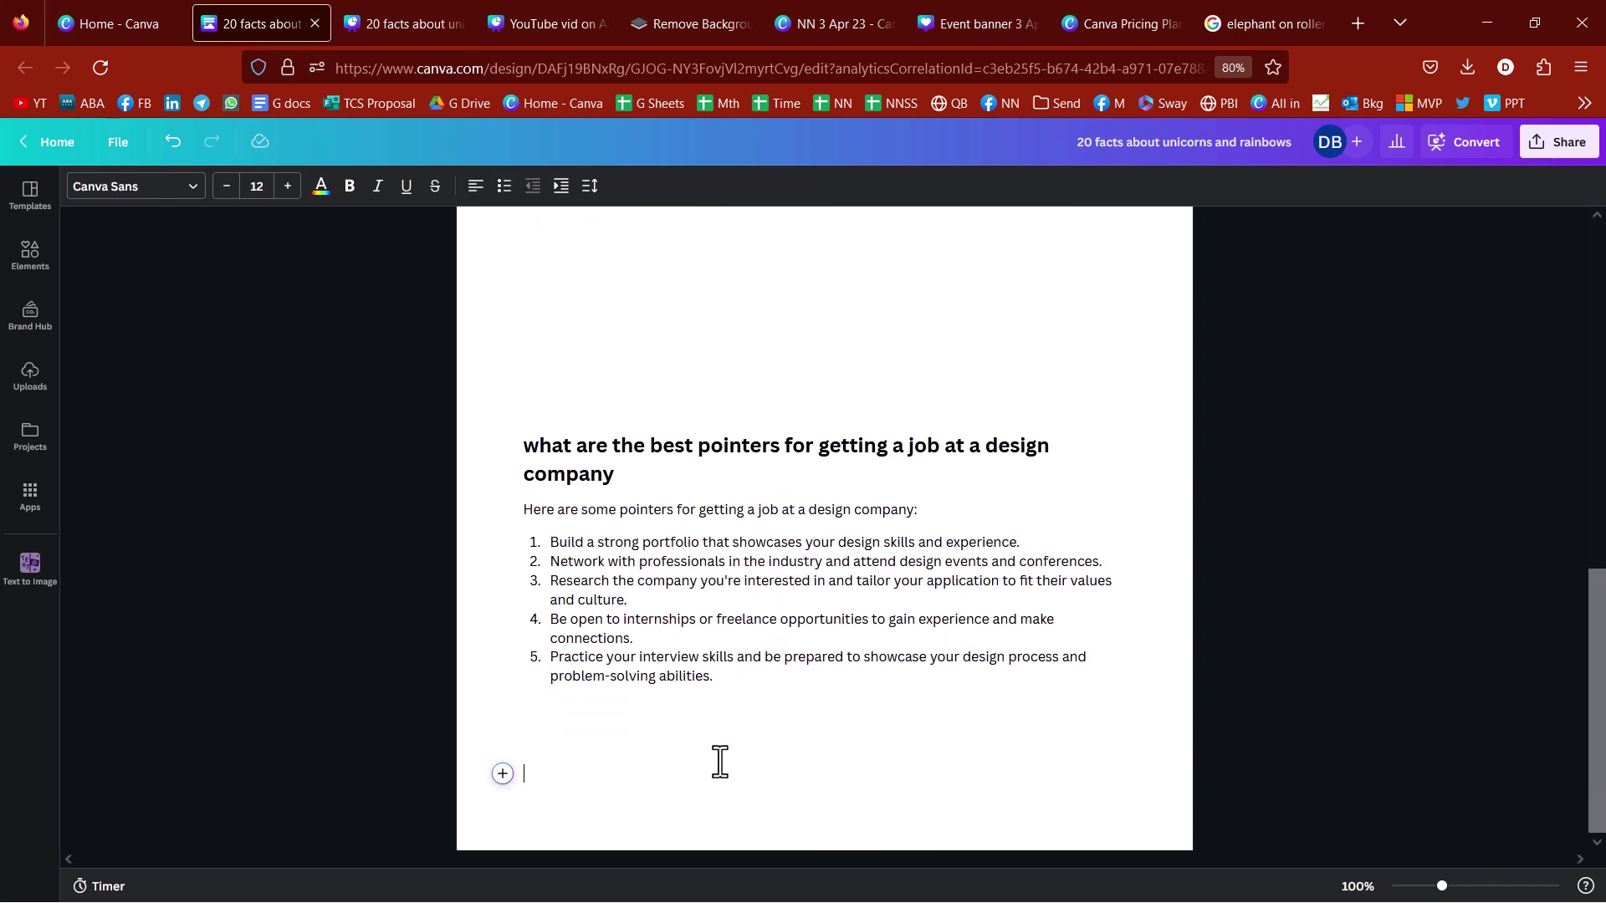
click(502, 773)
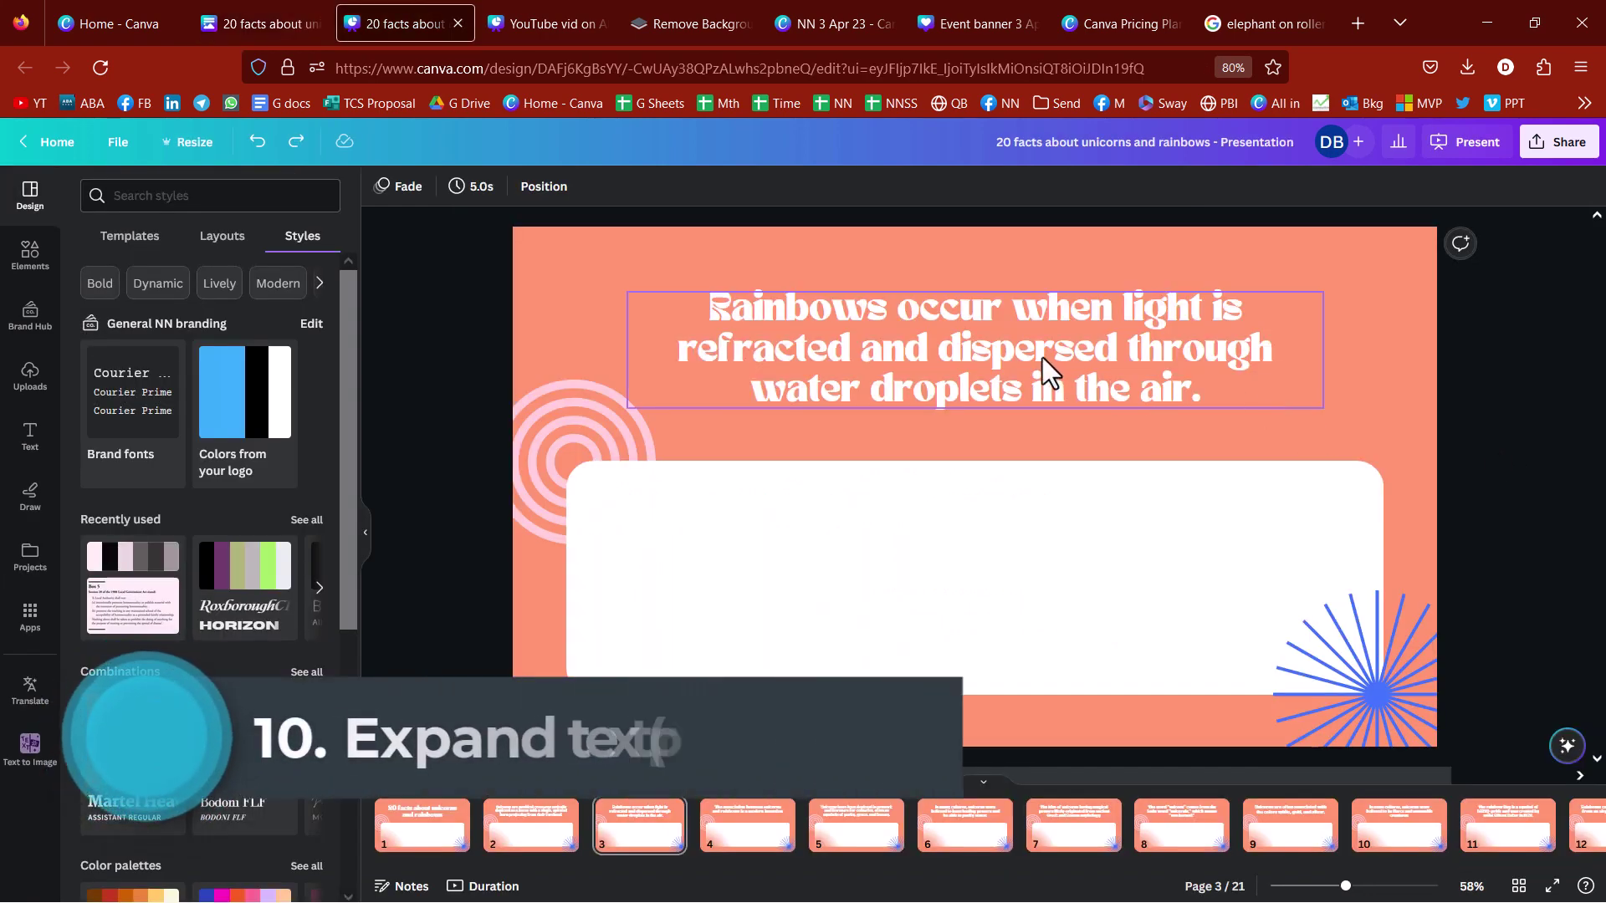
Expand the page 3 rainbow heading with Magic Write and move the text box to the page top.
click(1042, 358)
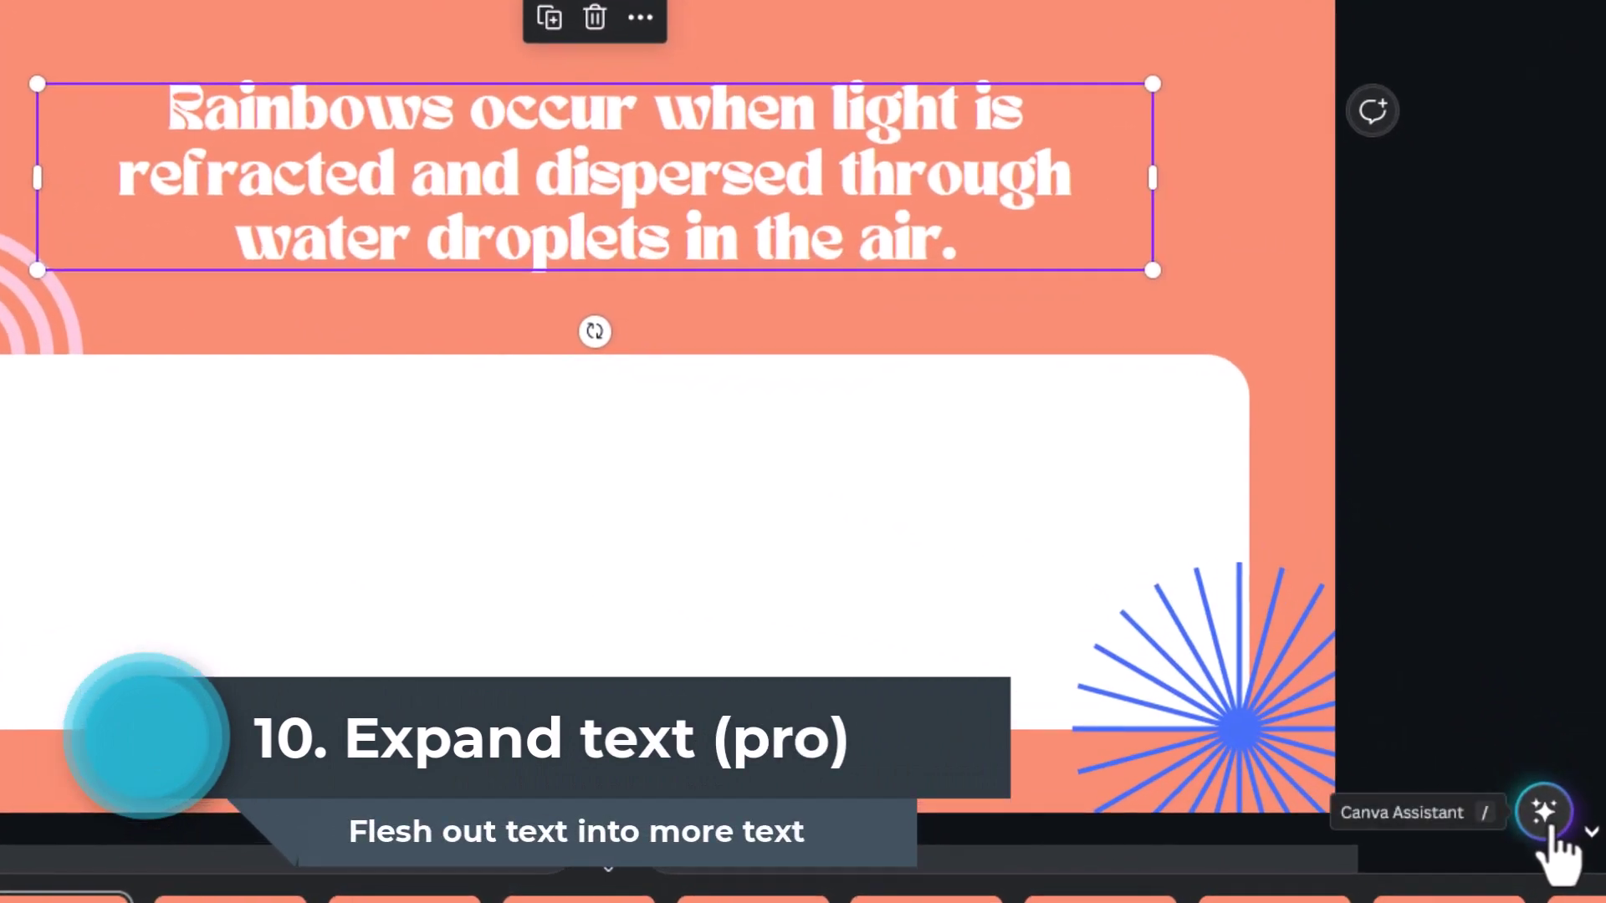
click(1547, 823)
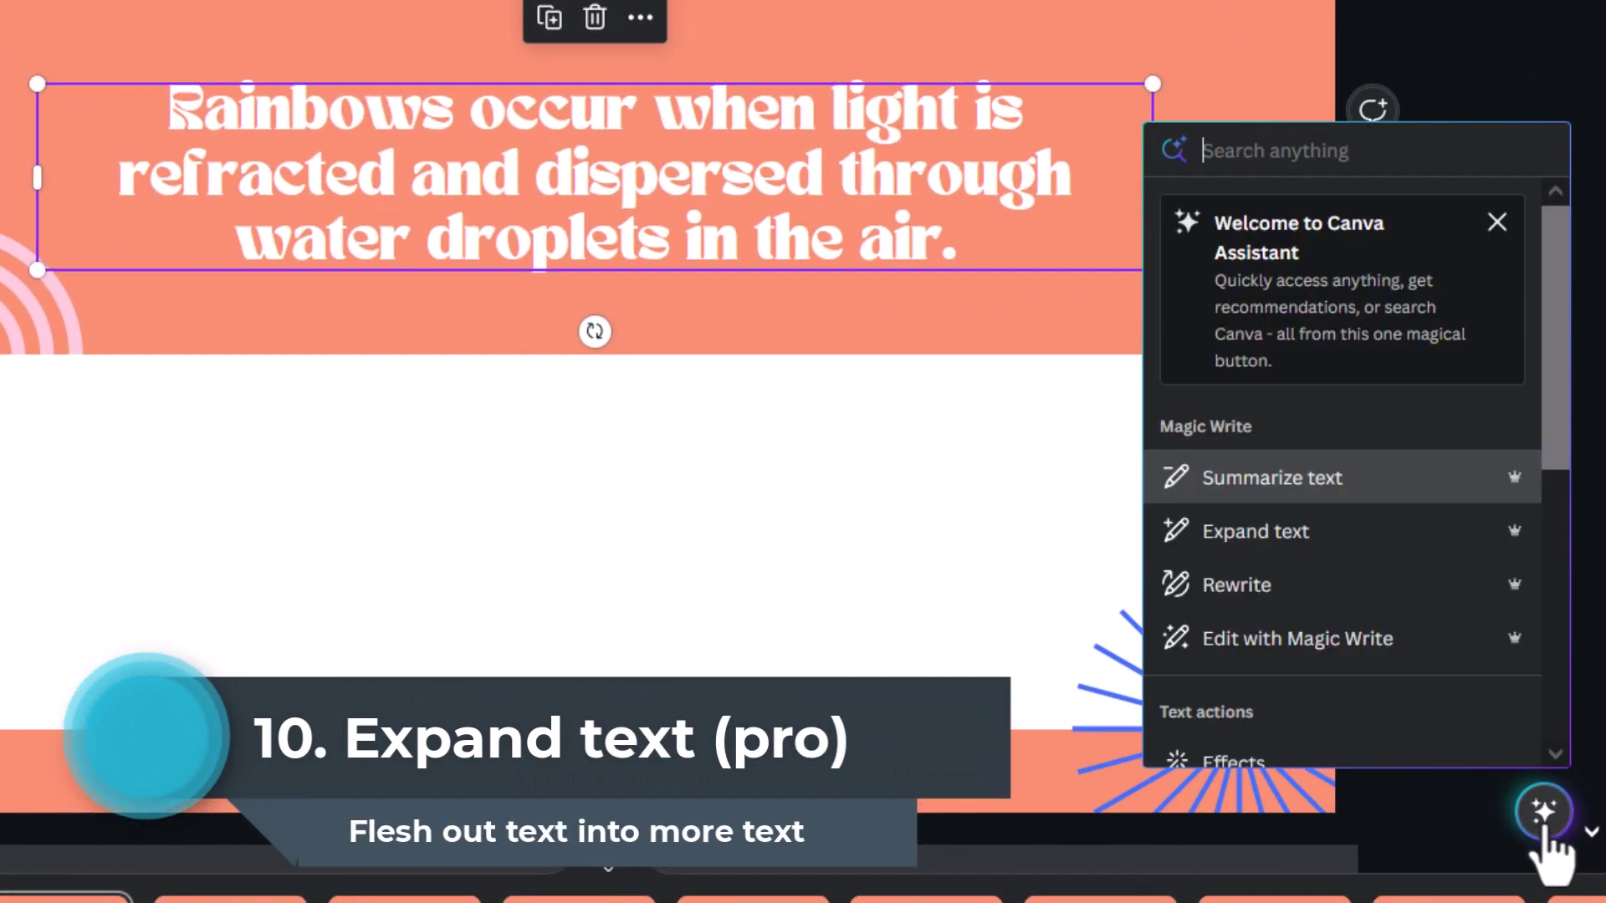
click(1311, 544)
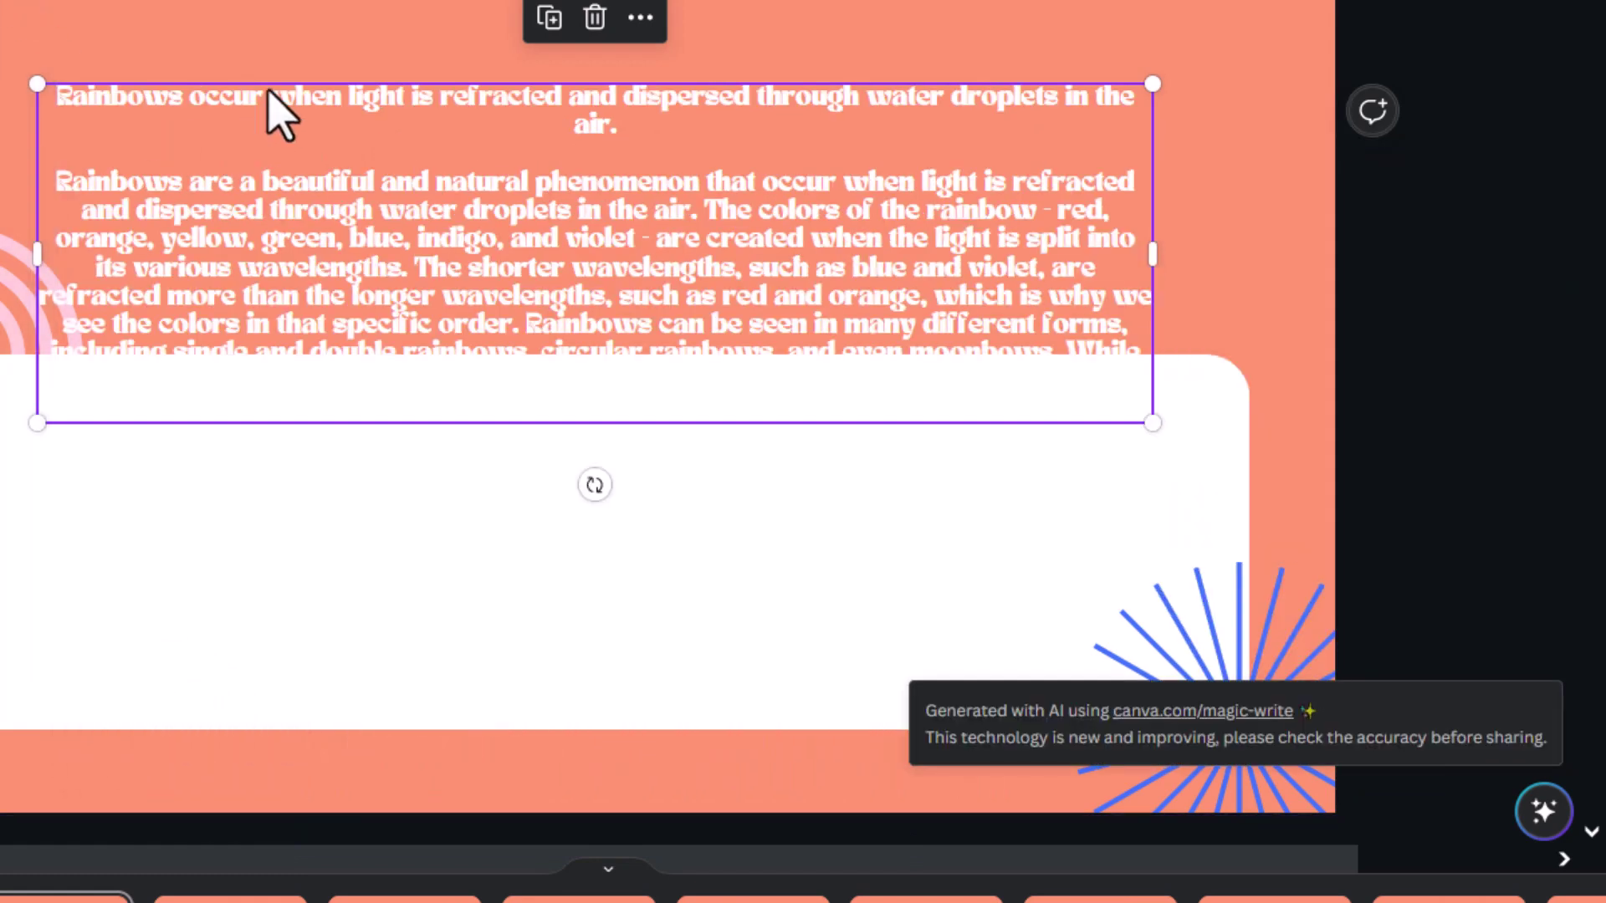
drag(276, 108, 274, 16)
key(Escape)
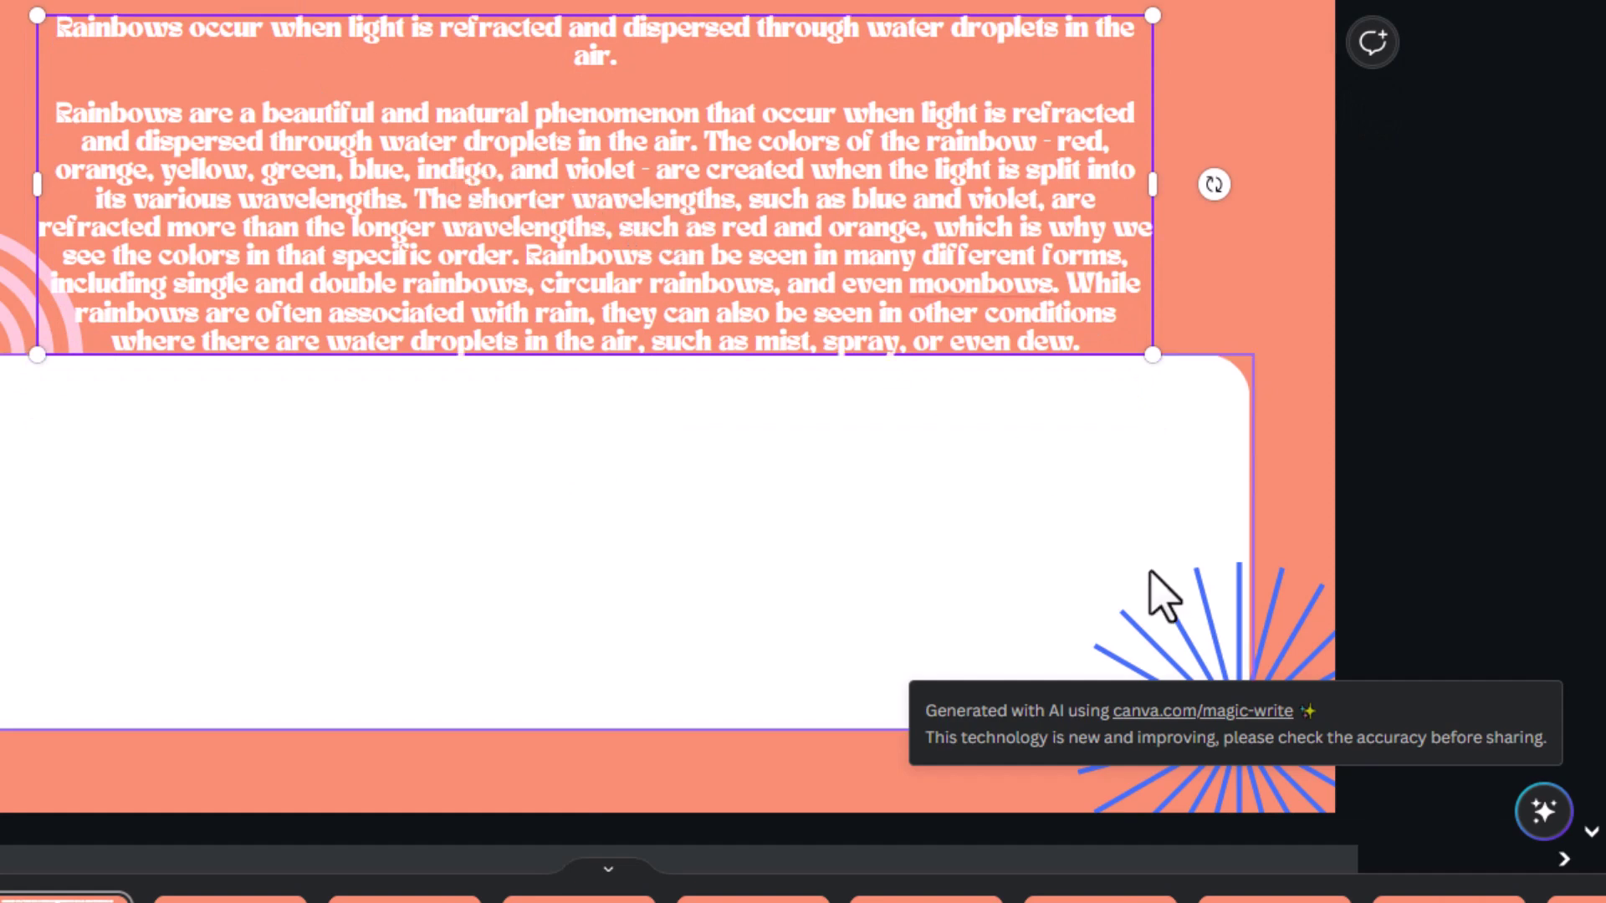
click(914, 255)
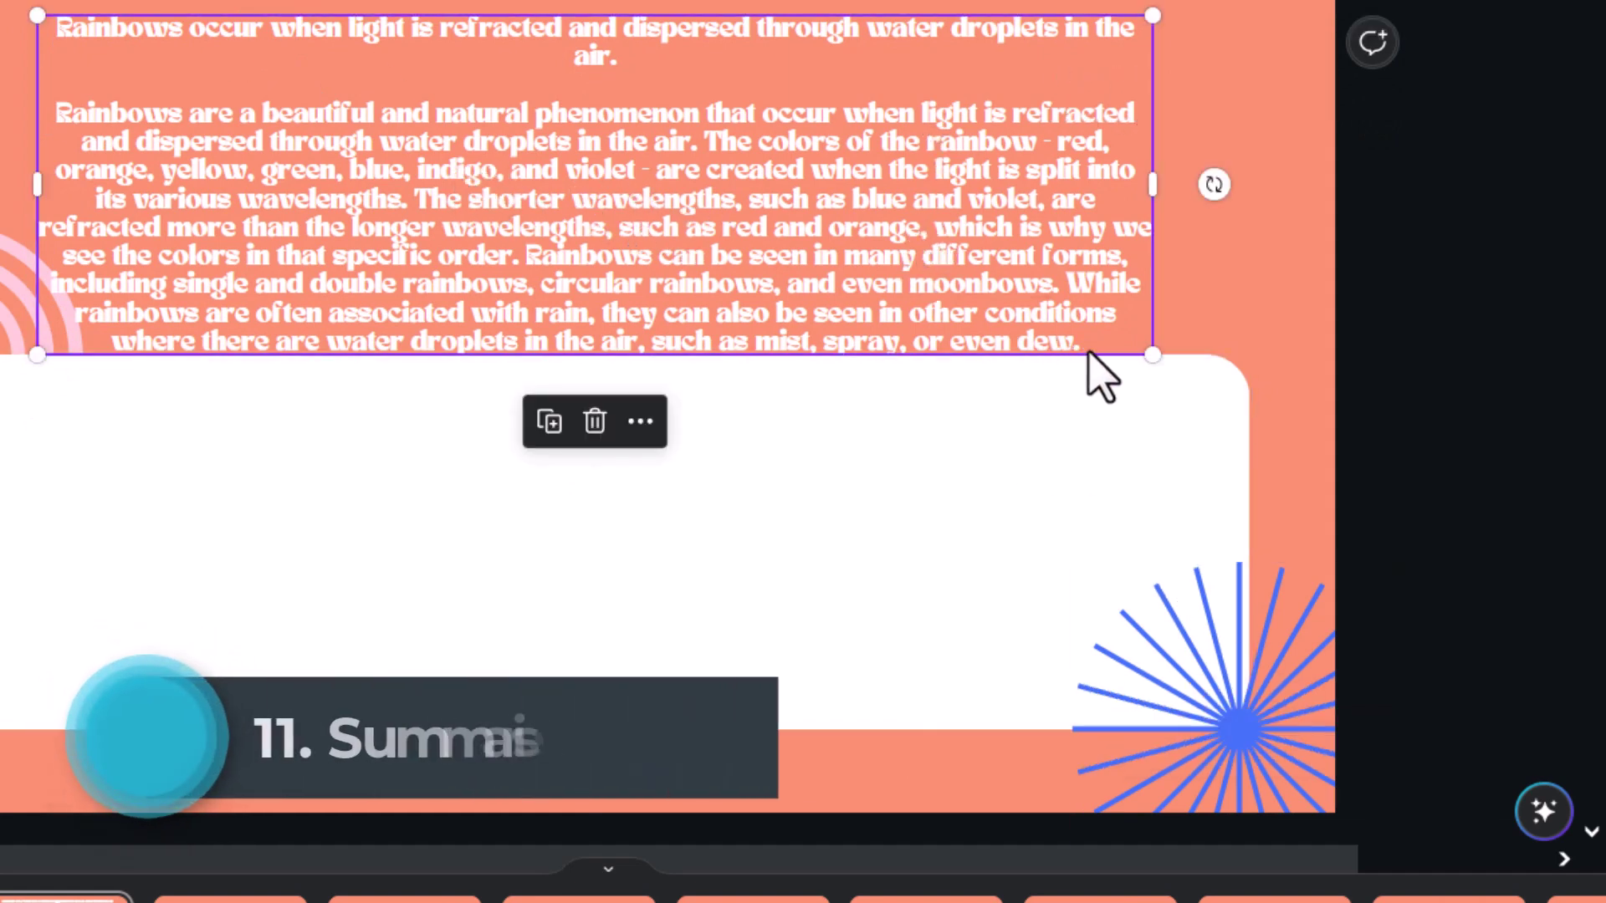
Summarize the expanded rainbow paragraph into a shorter version with Canva Assistant.
click(1551, 815)
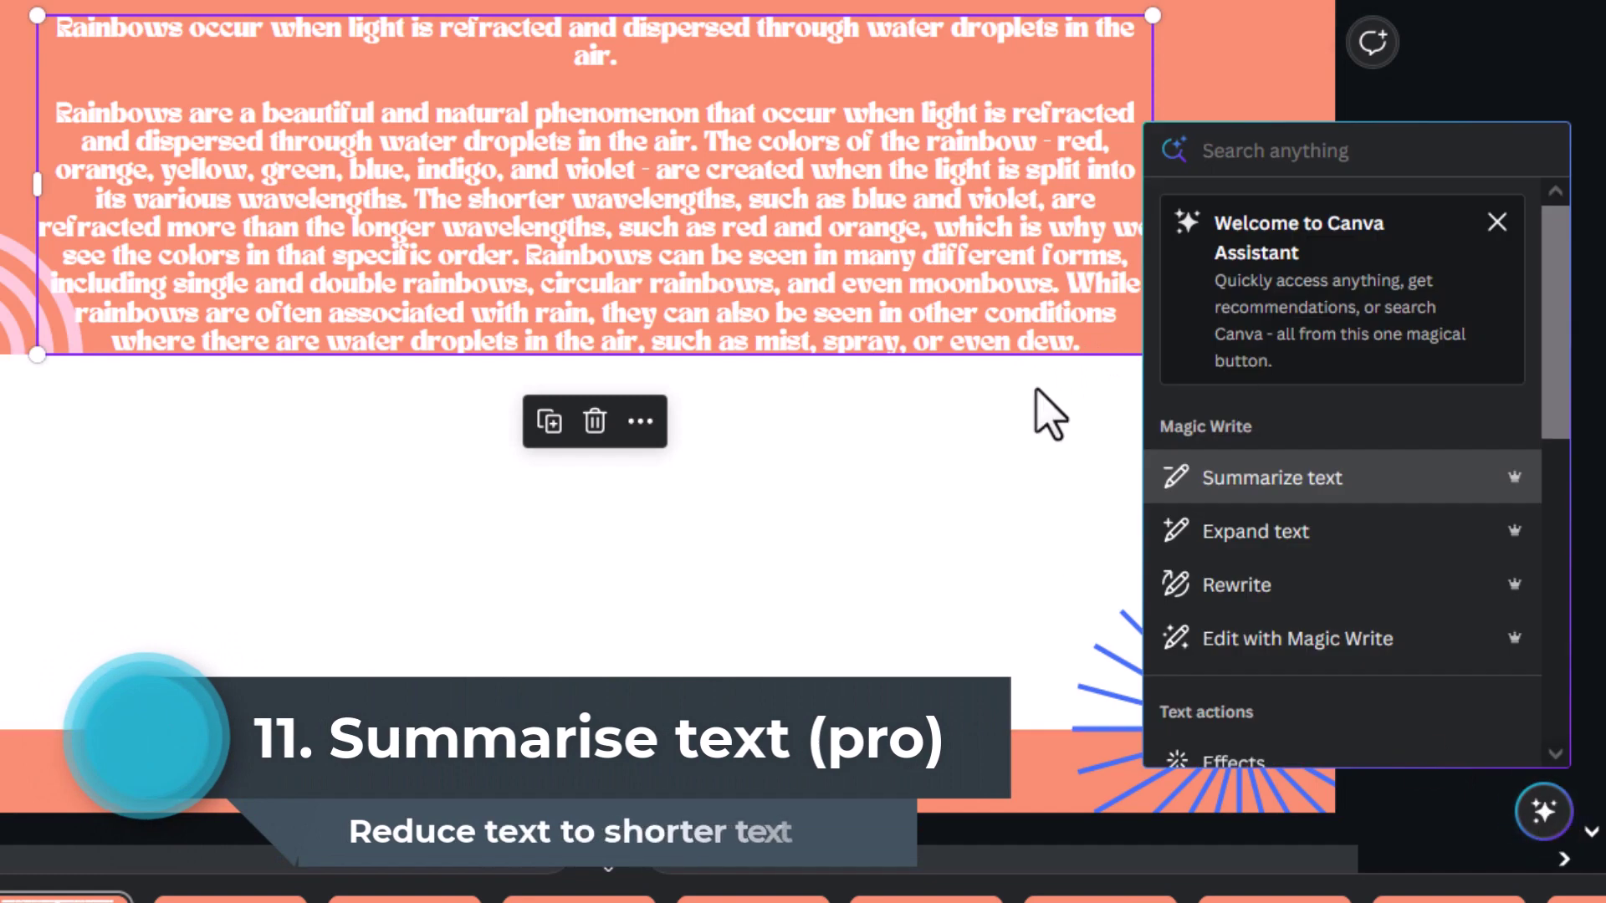
click(1271, 478)
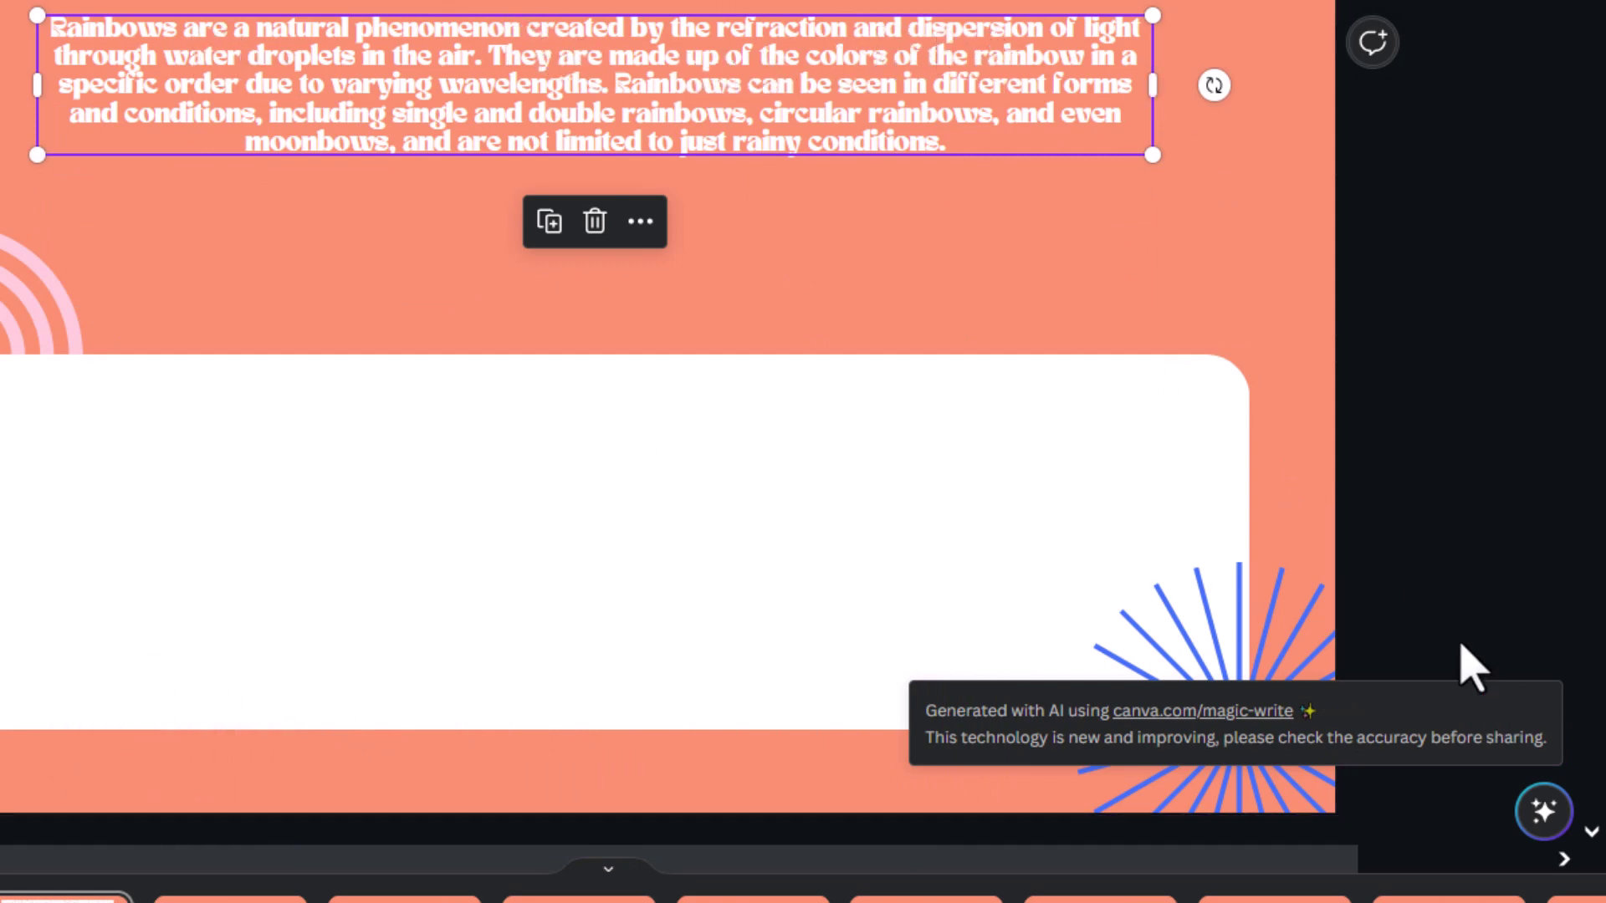
click(1433, 609)
click(712, 134)
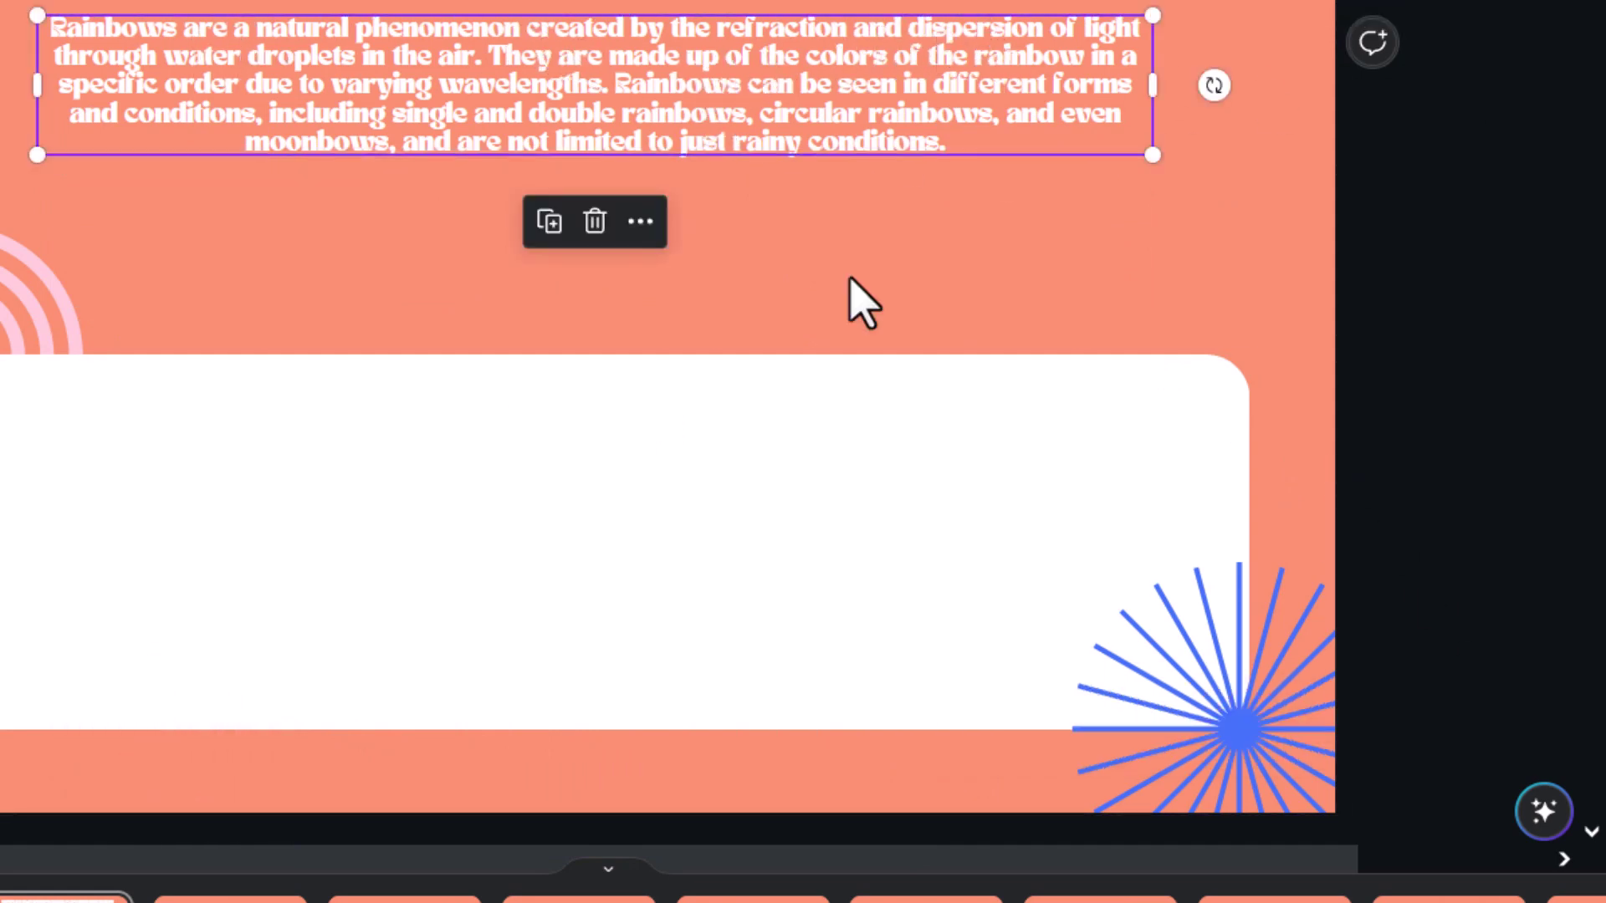
Rephrase the summarized rainbow text with the Assistant's Rewrite option.
click(1544, 811)
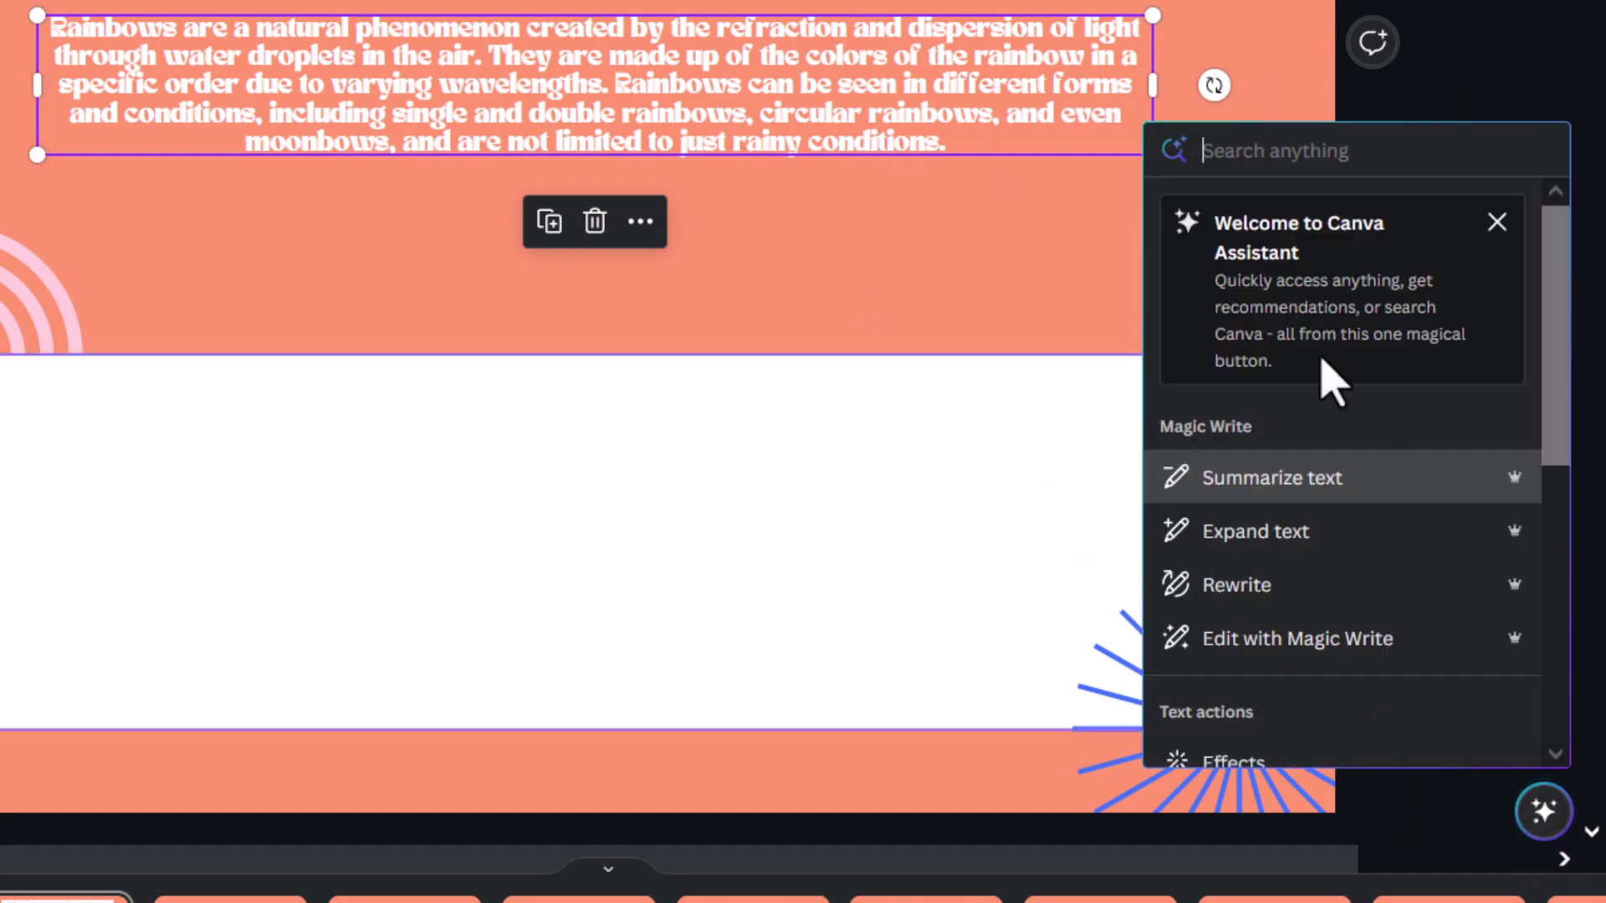
click(1292, 588)
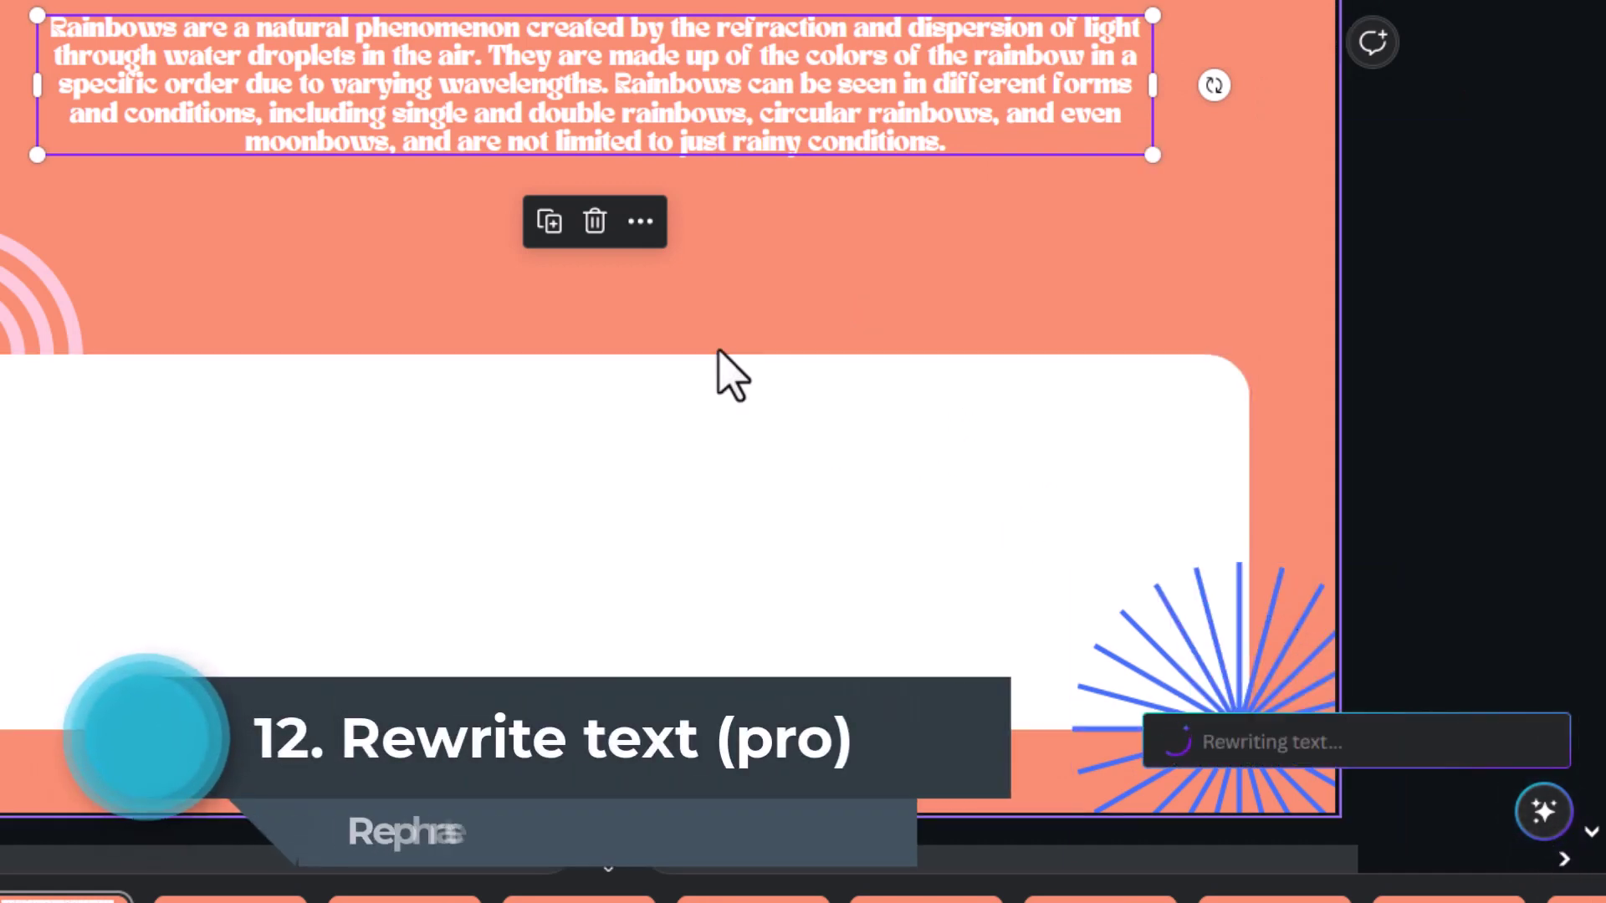
click(1541, 810)
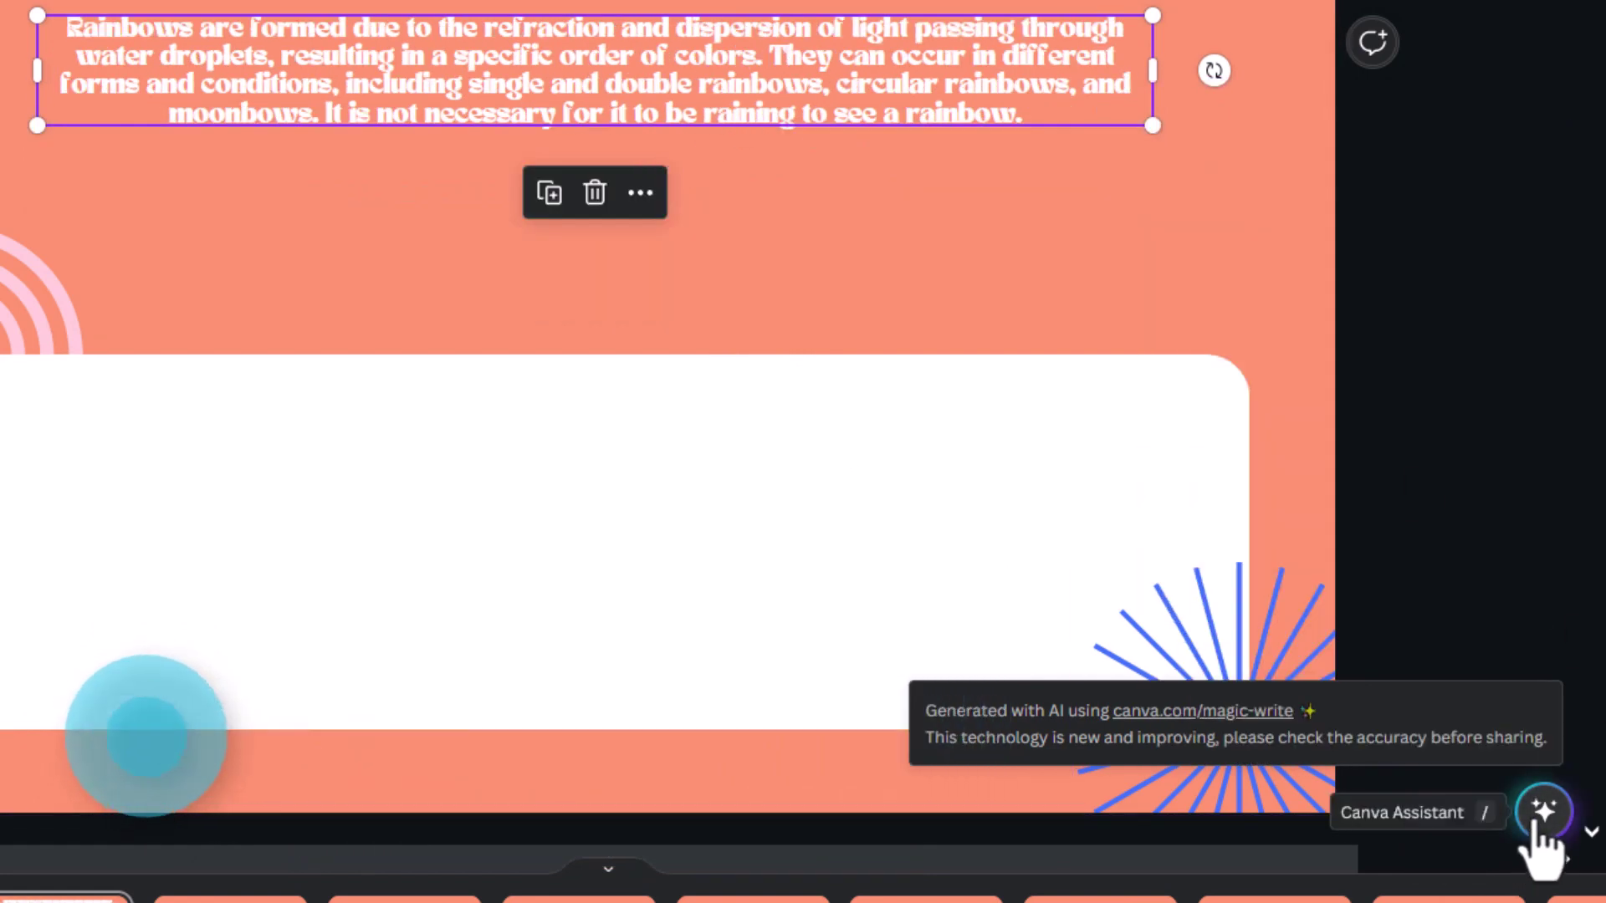
click(1536, 822)
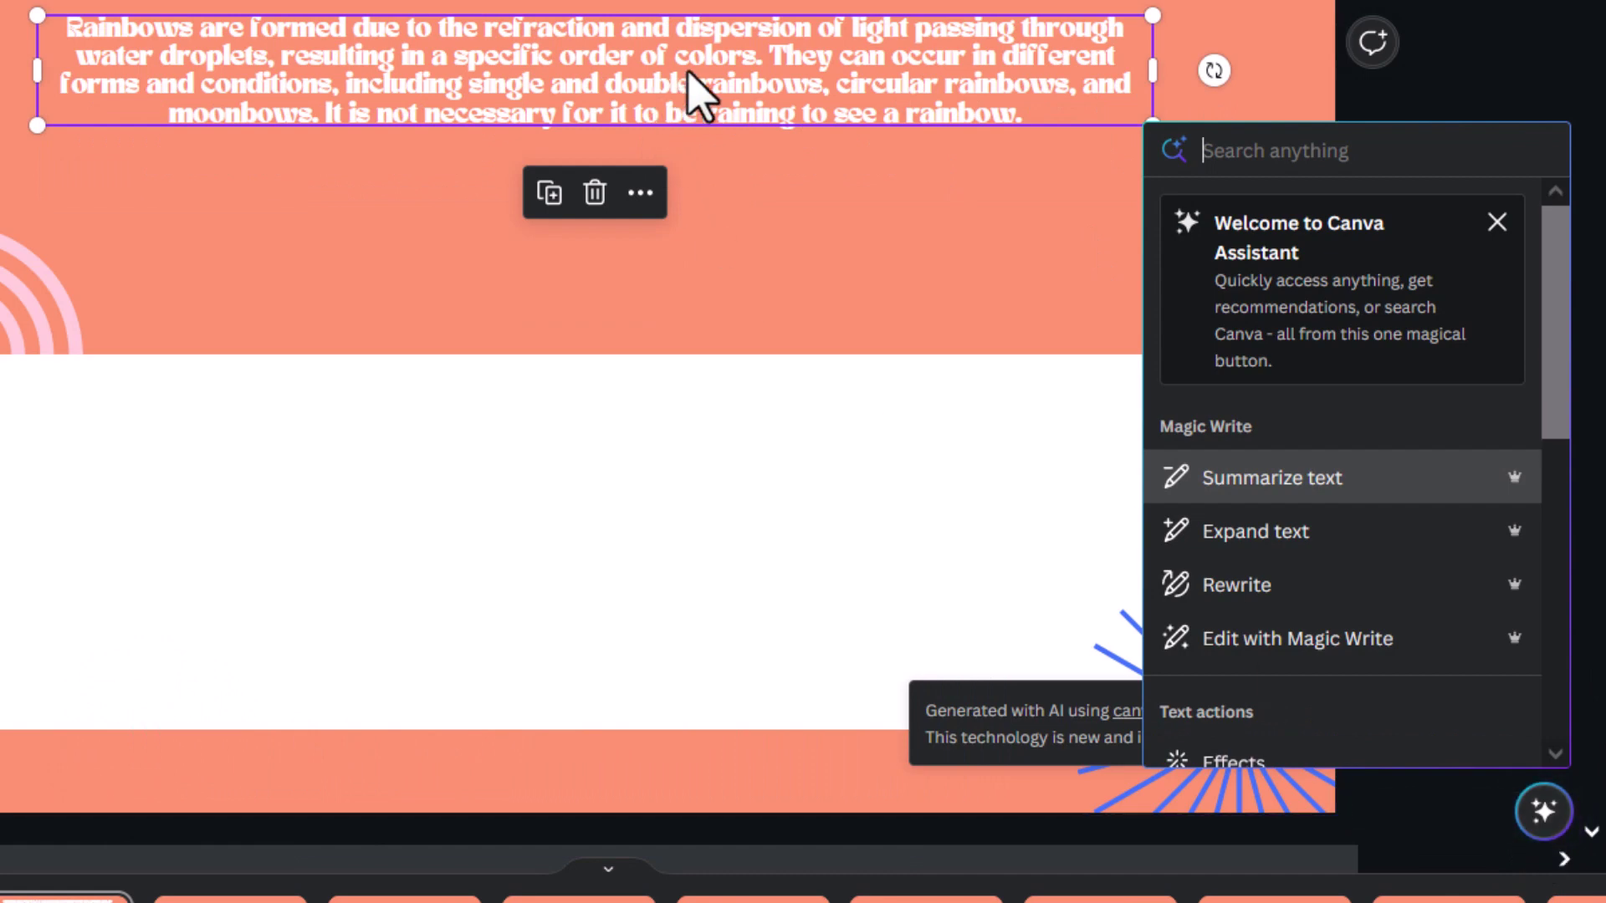
Insert a Magic Write reply thanking the reader and mentioning Toto, then type and delete test characters.
click(1266, 642)
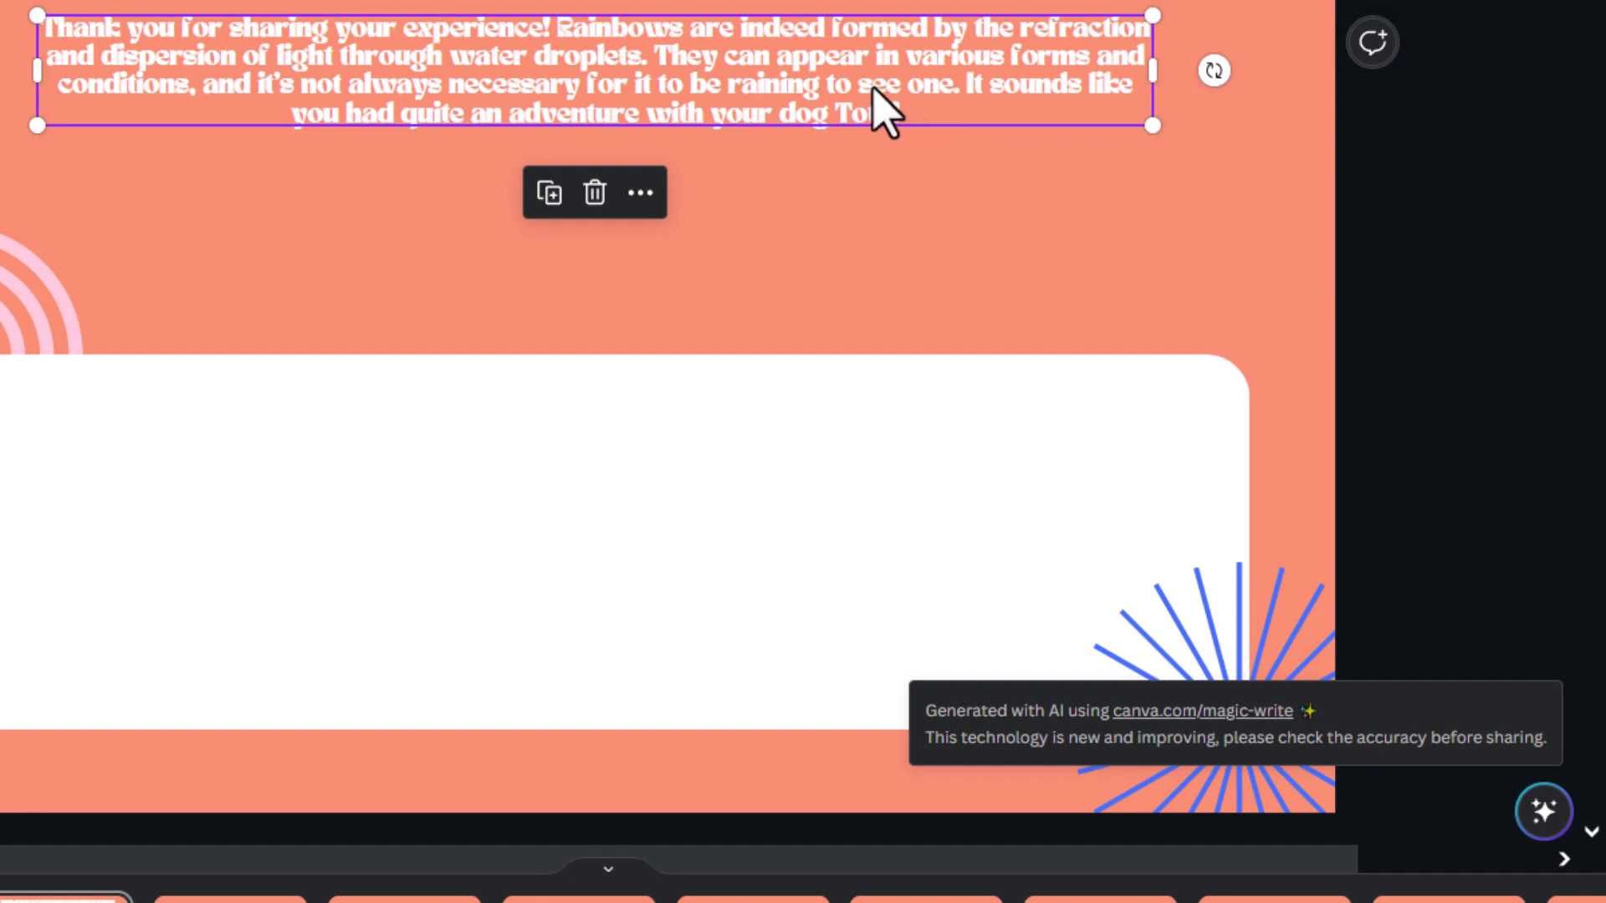
click(936, 117)
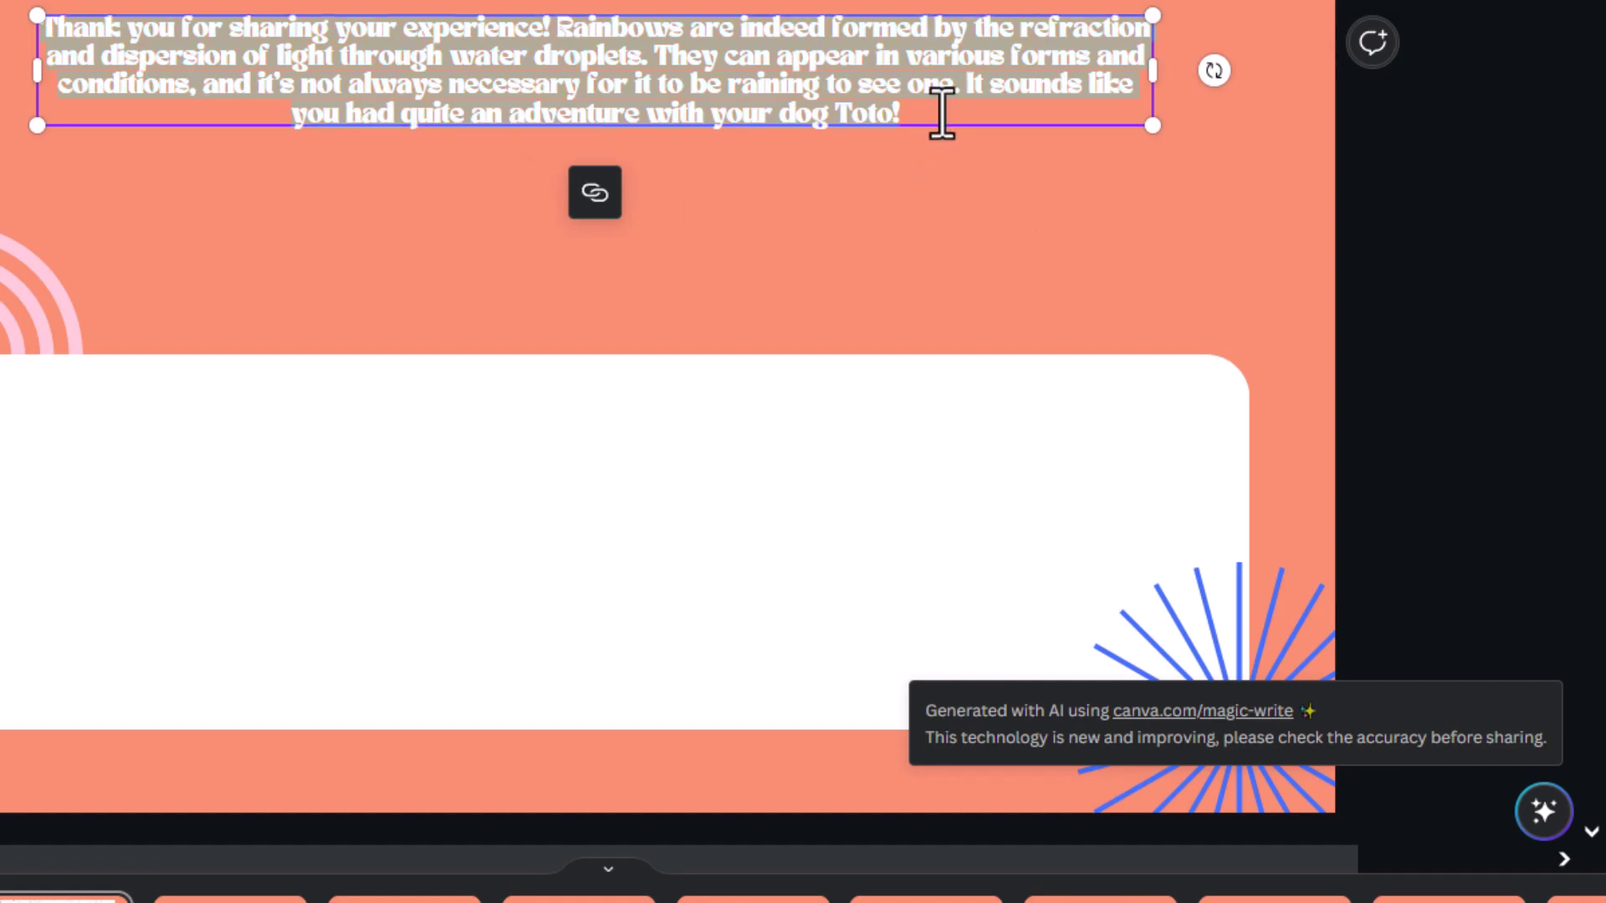
text(ddfd)
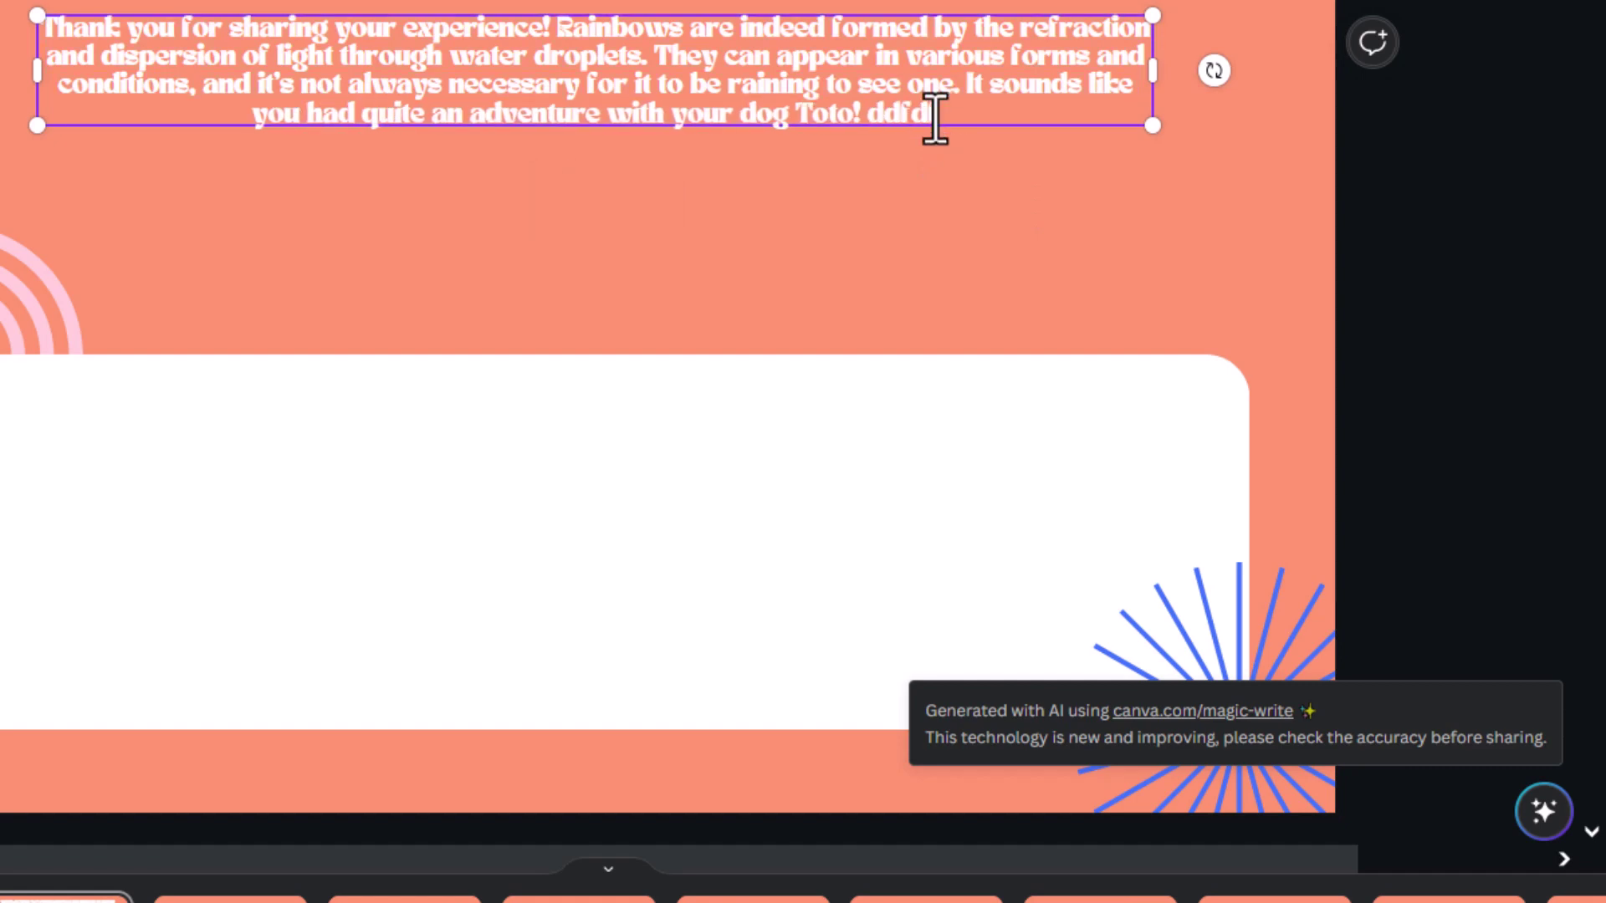
key(BackSpace)
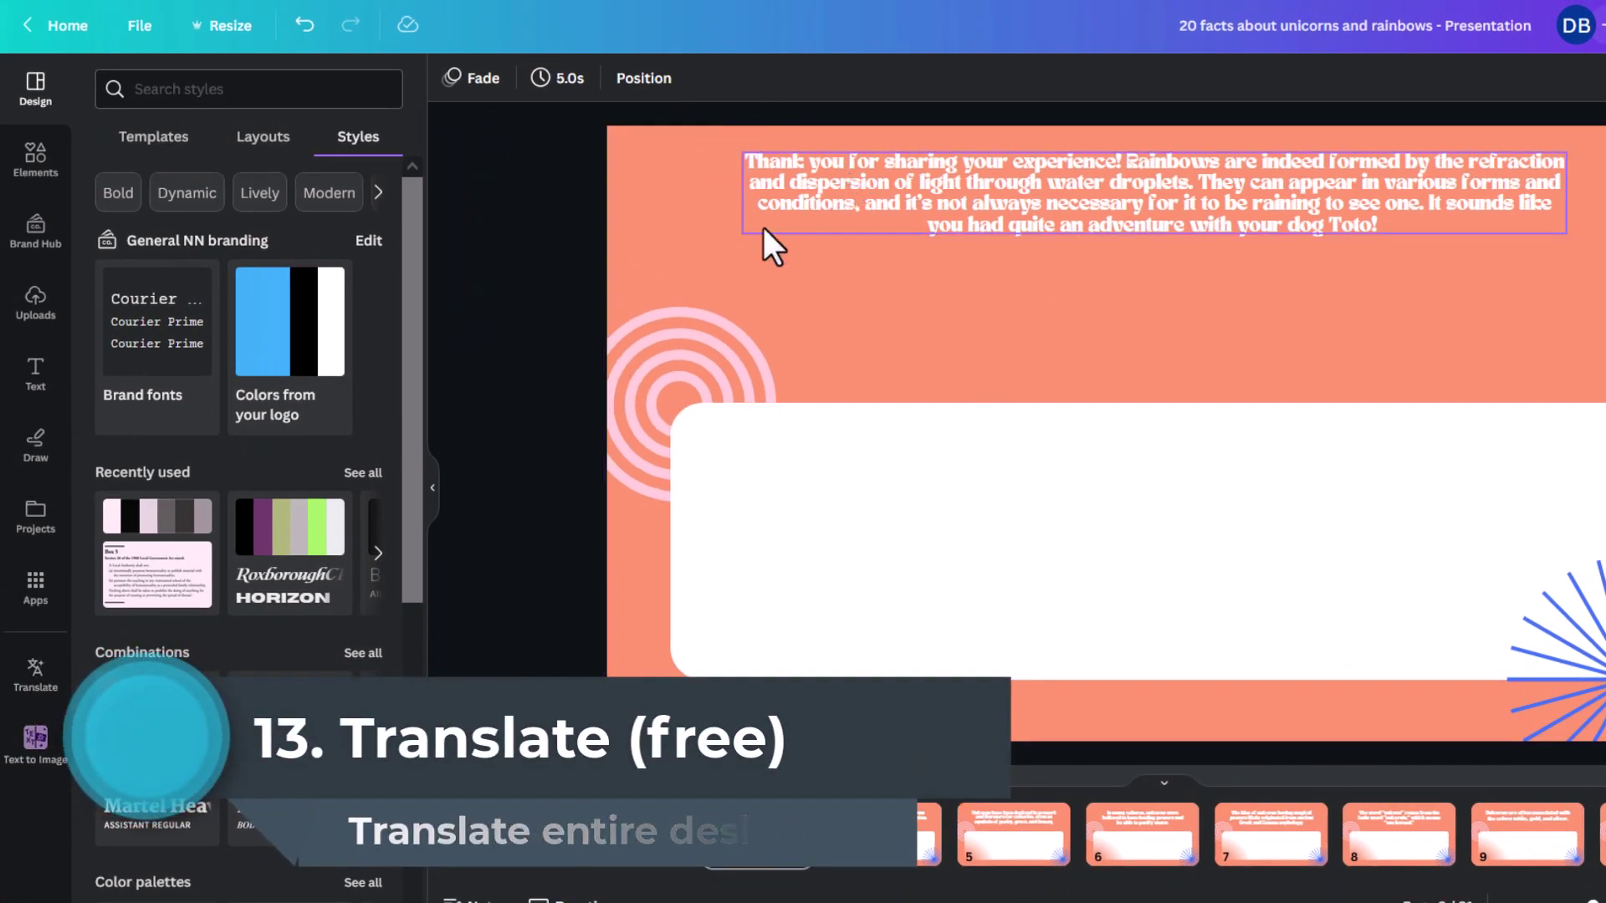
Translate the current rainbow page into Khmer with the Translate app.
click(36, 587)
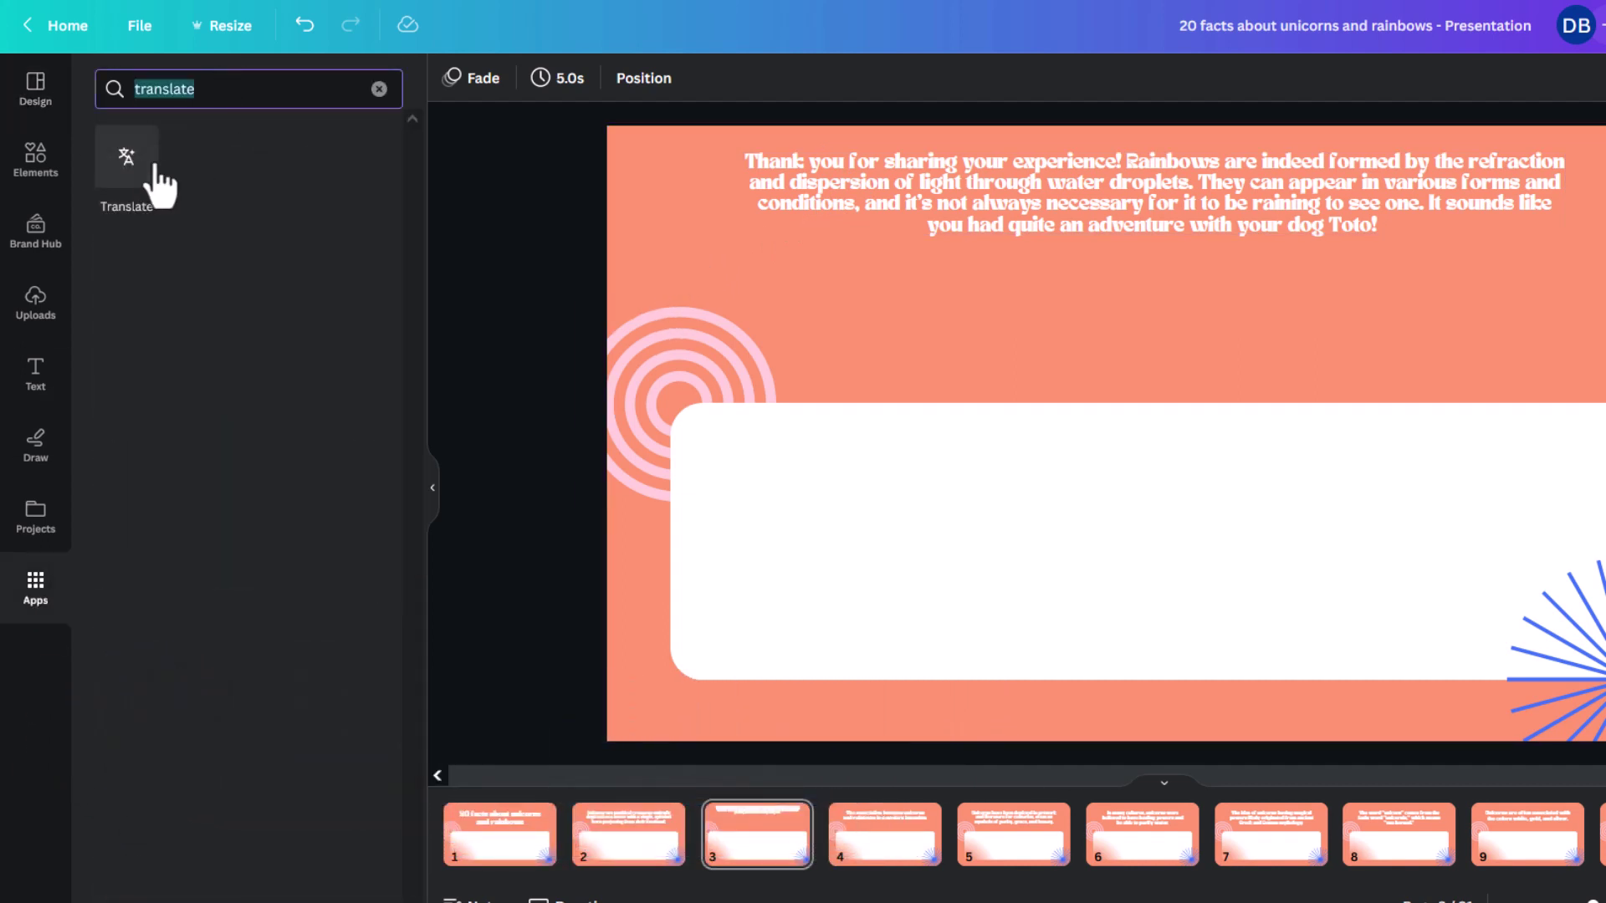
click(127, 159)
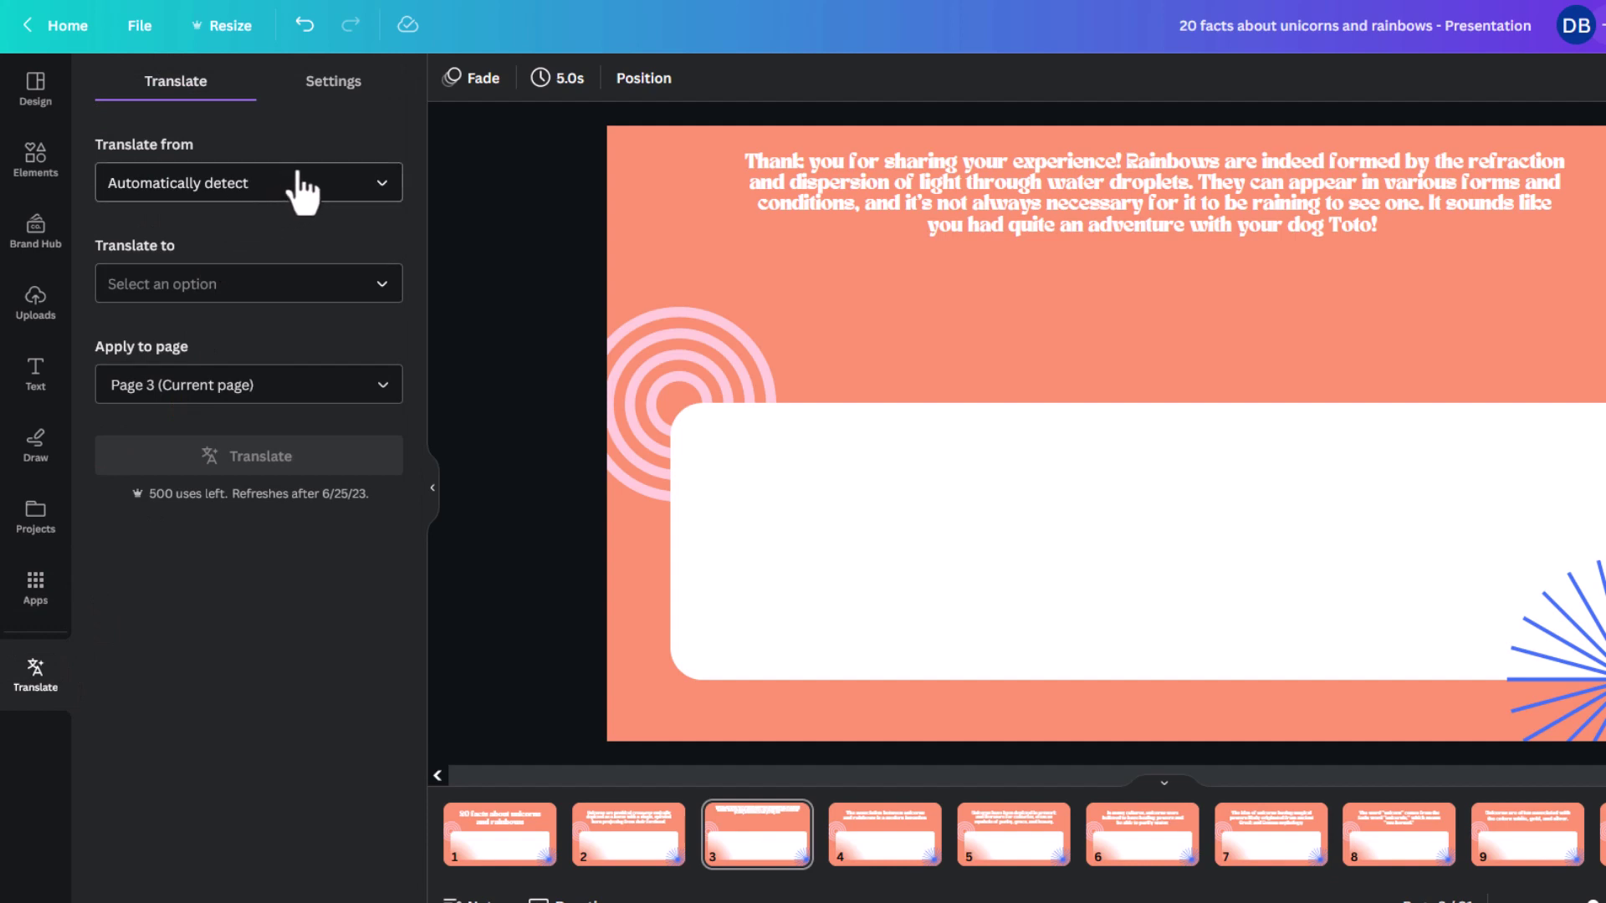
click(193, 290)
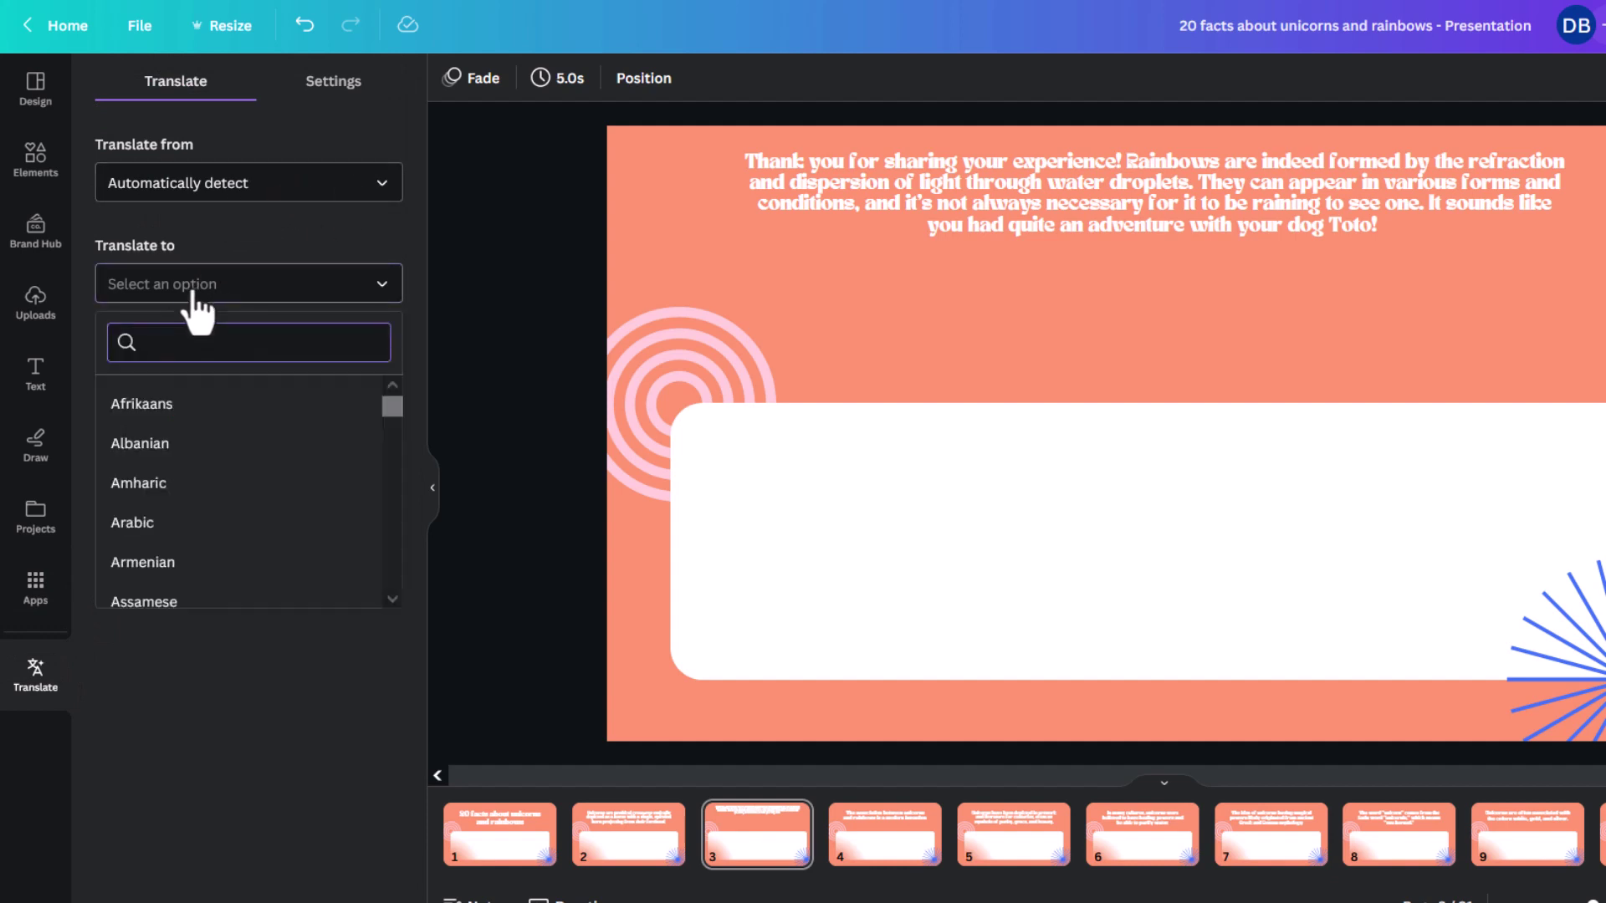
text(khm)
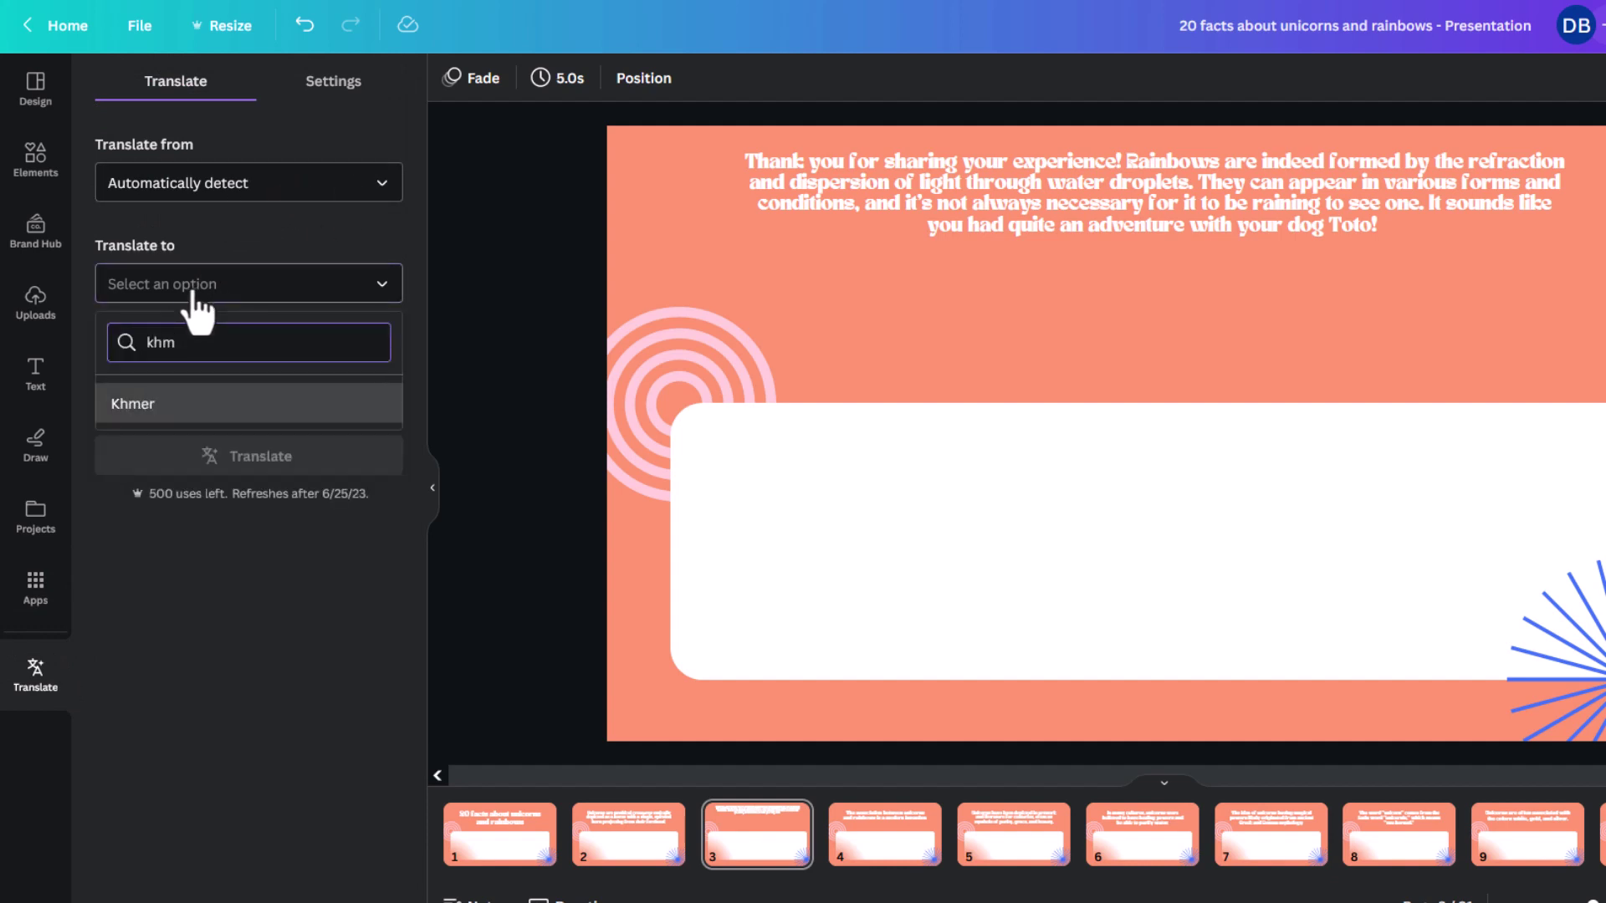
click(215, 403)
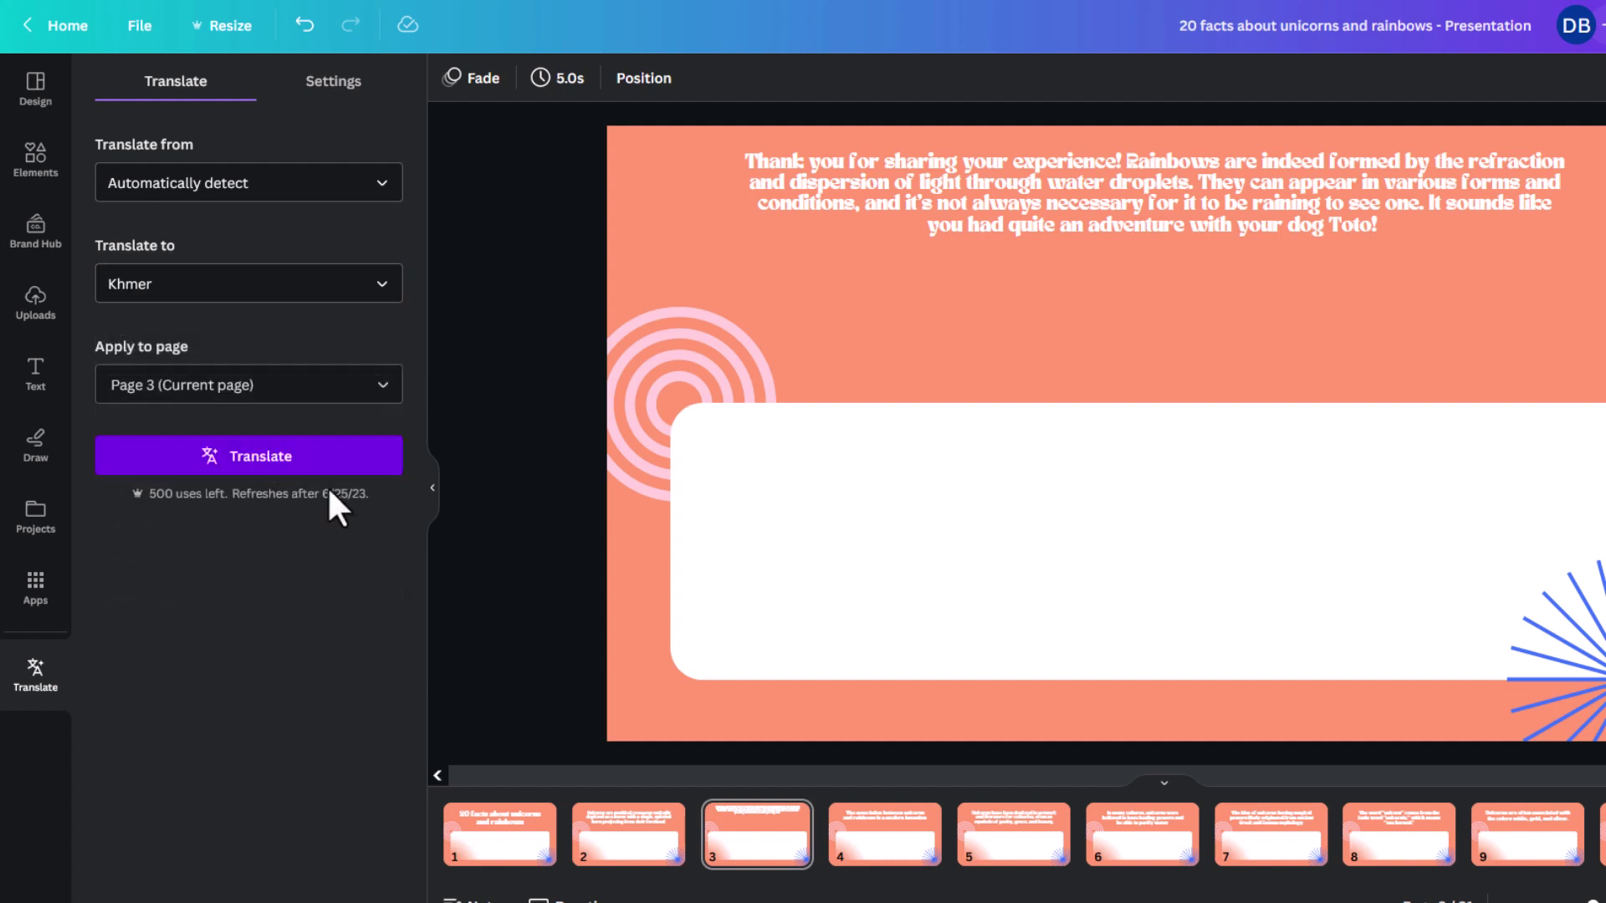
click(187, 393)
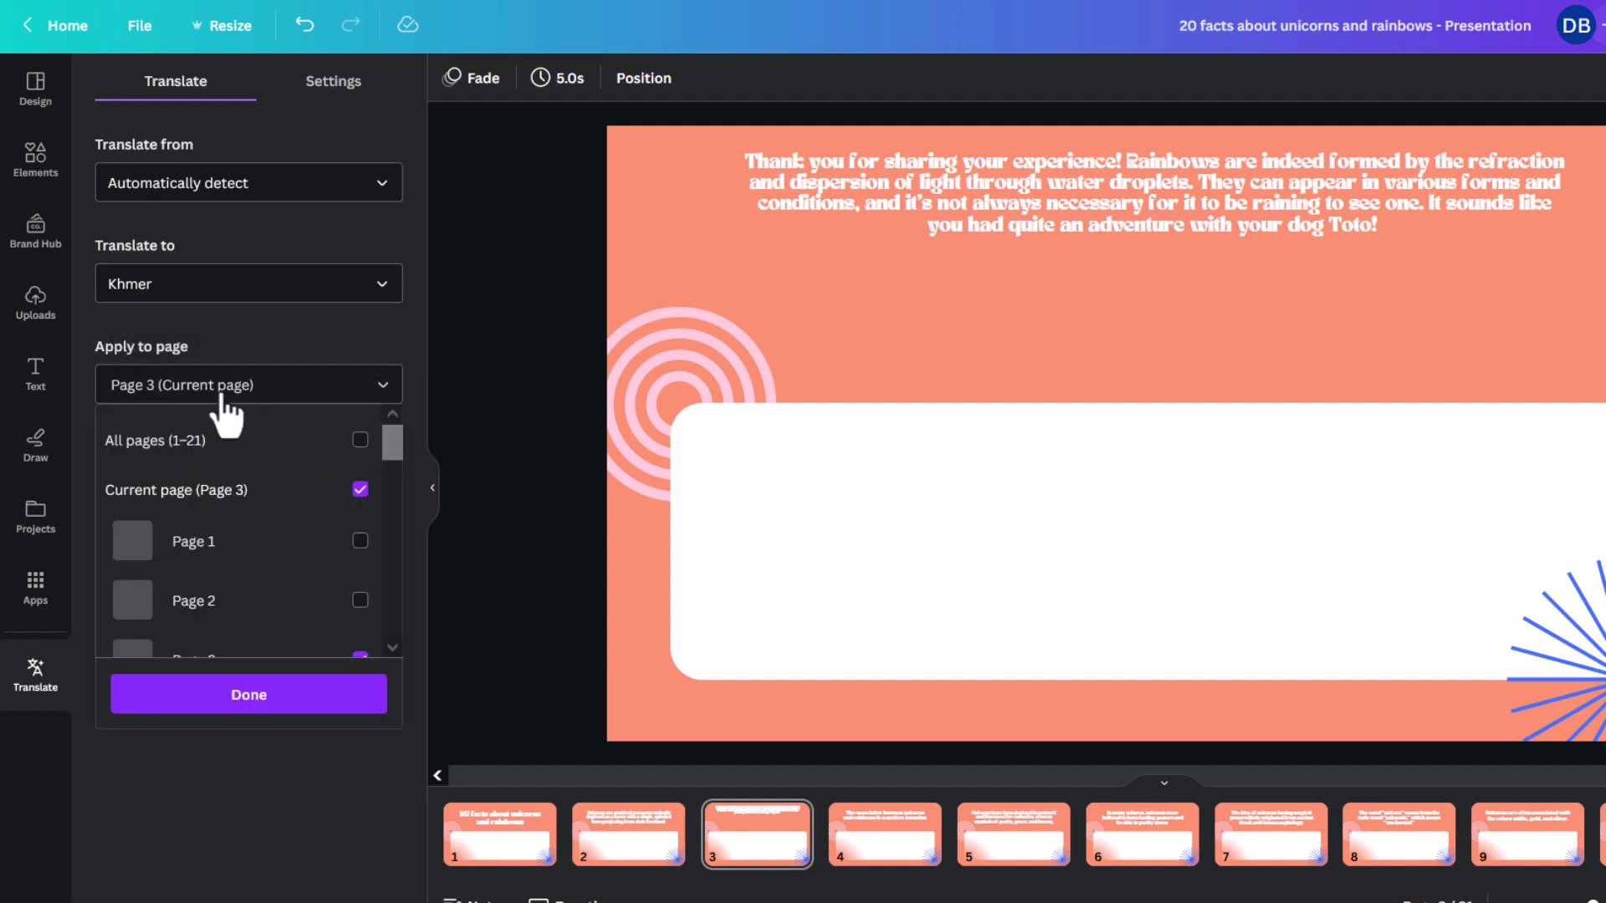
click(248, 694)
Select the translated Khmer text and move to page 5.
click(235, 460)
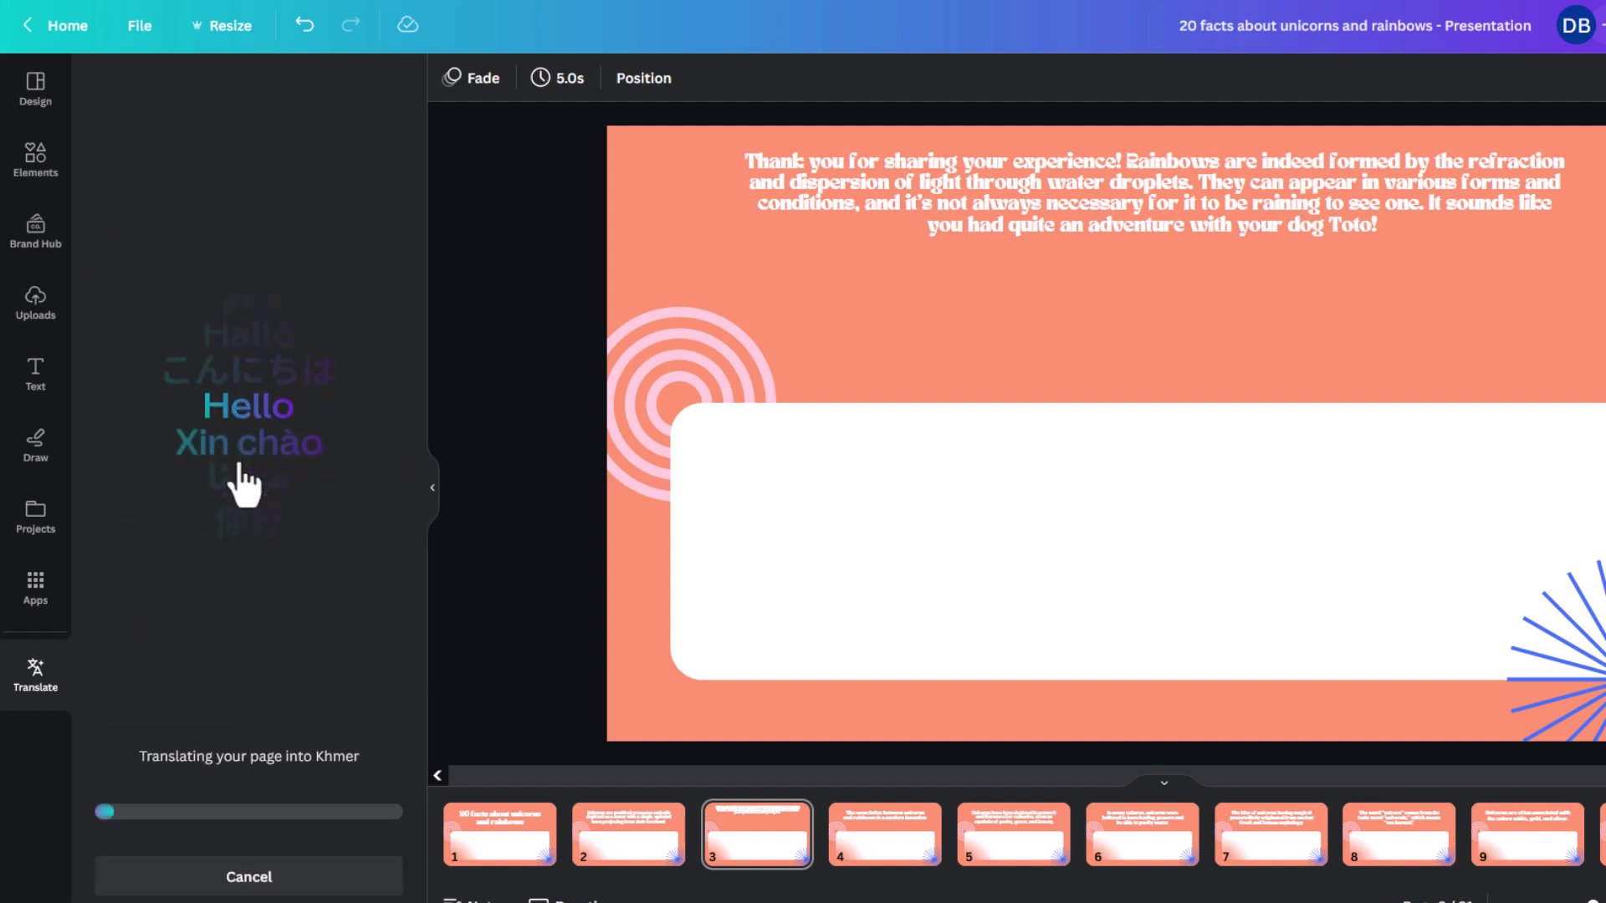
click(1048, 208)
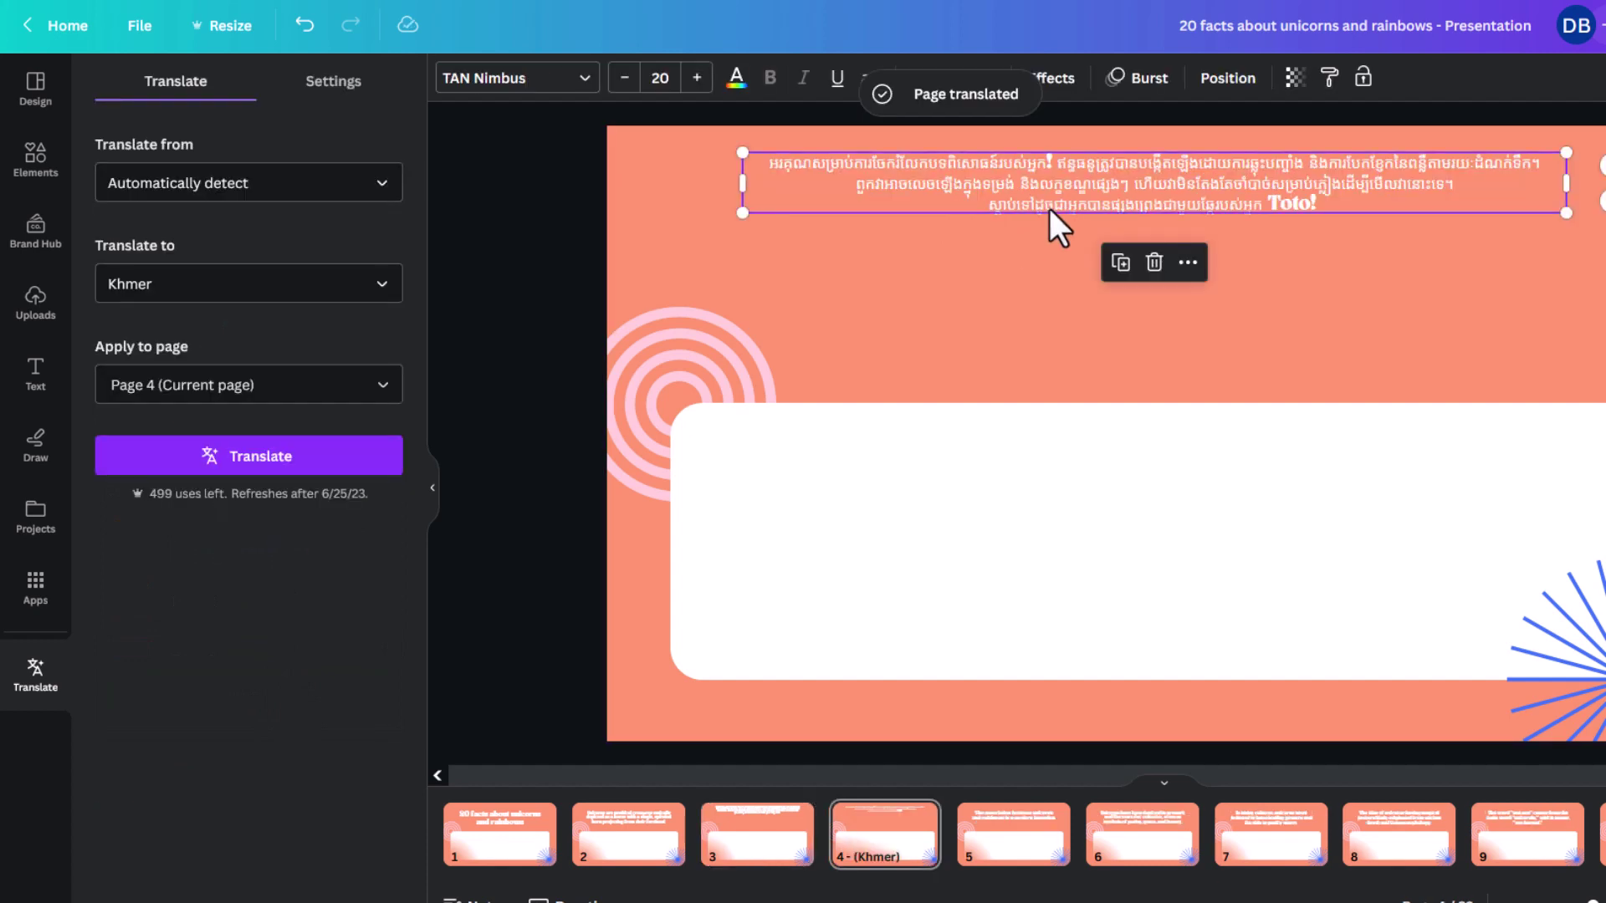
click(1052, 862)
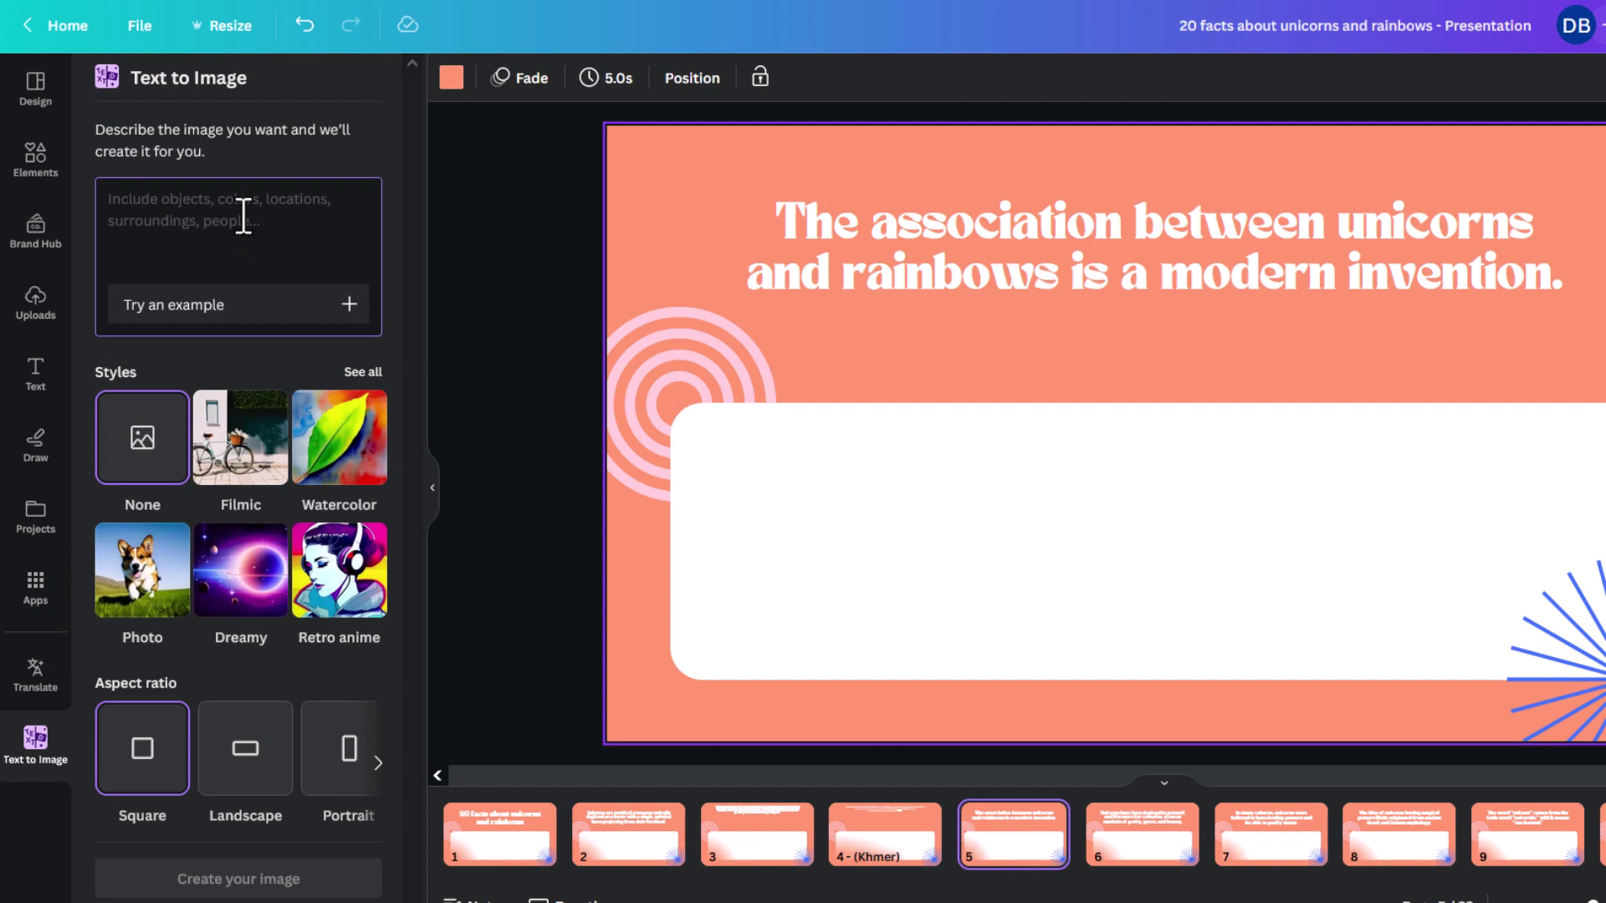
Enter the Text to Image prompt 'new dog framed', check the sunburst's image edits, and select the title.
text(new dog framed)
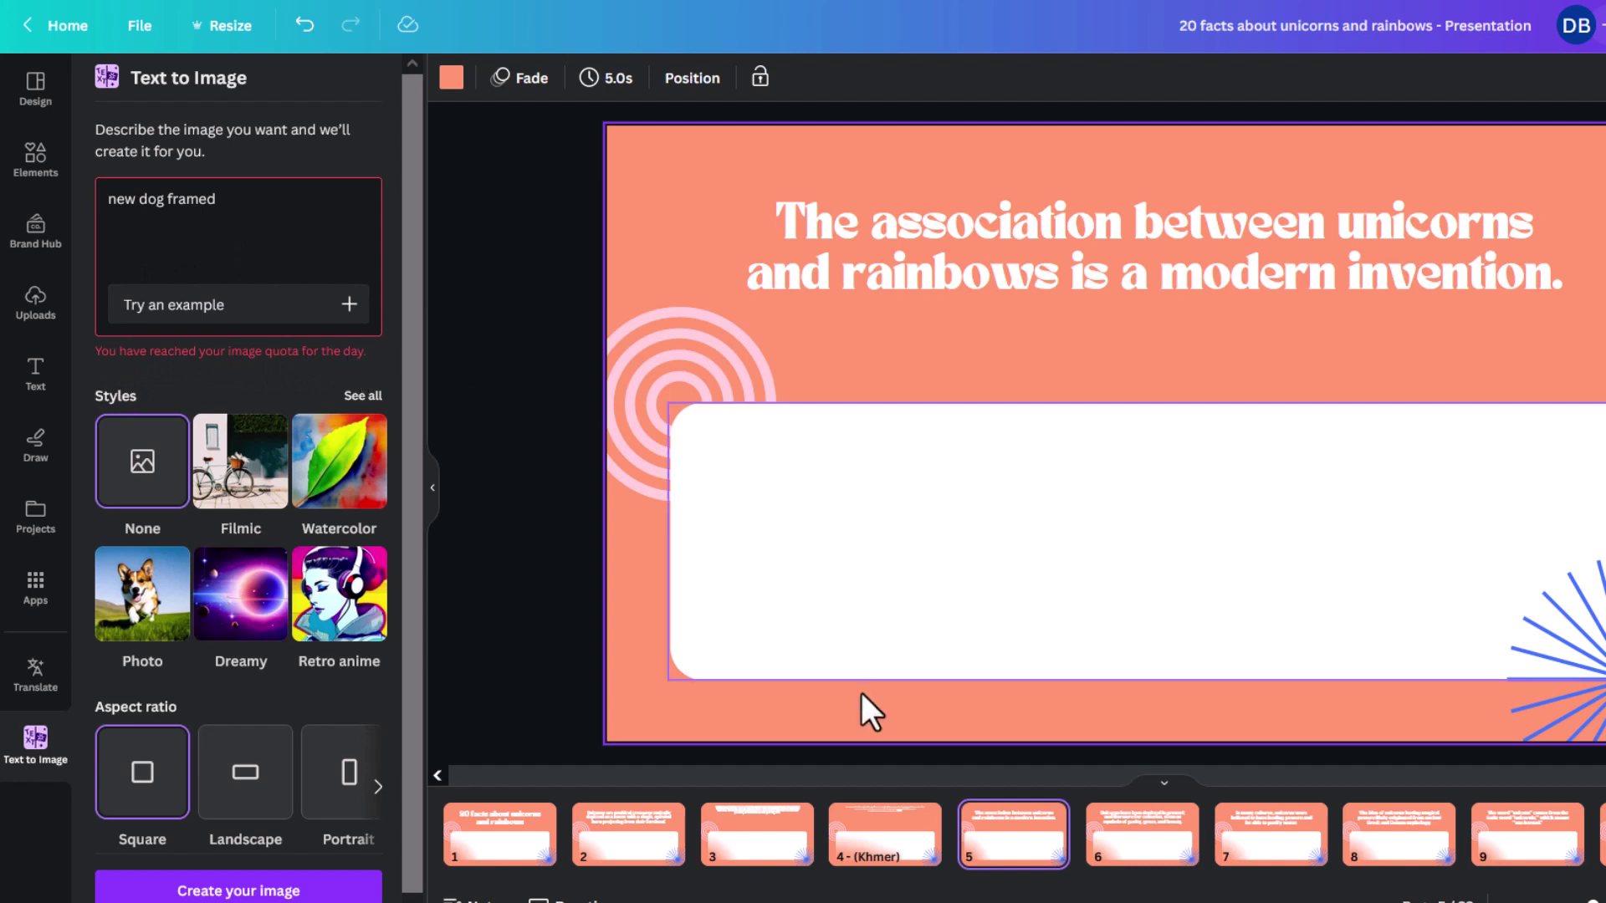
click(1560, 635)
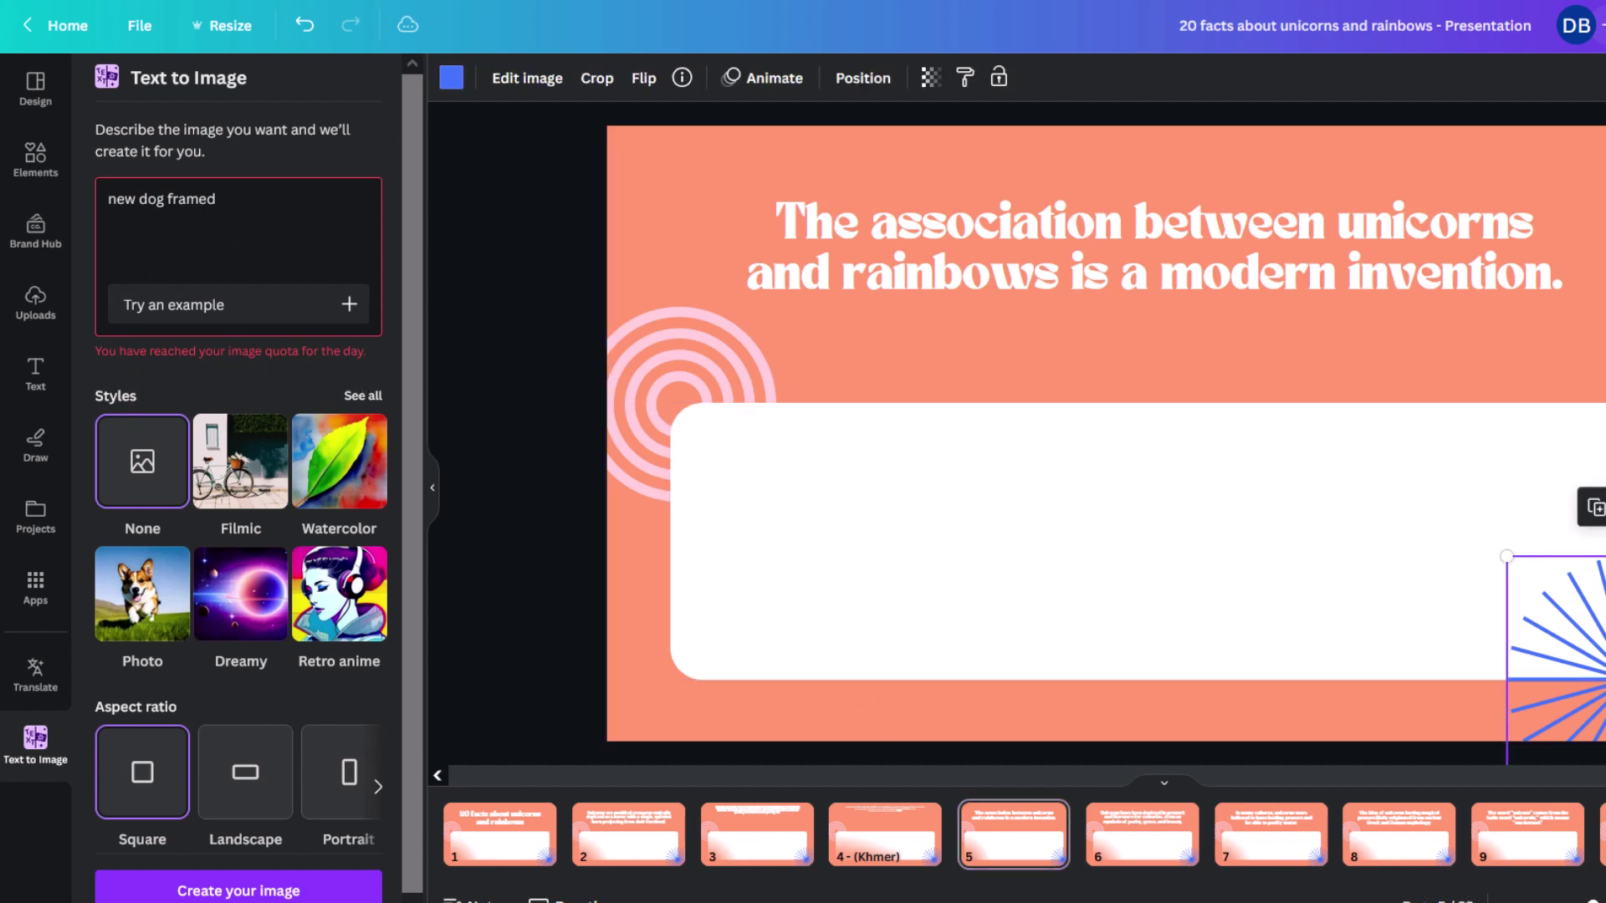
click(527, 78)
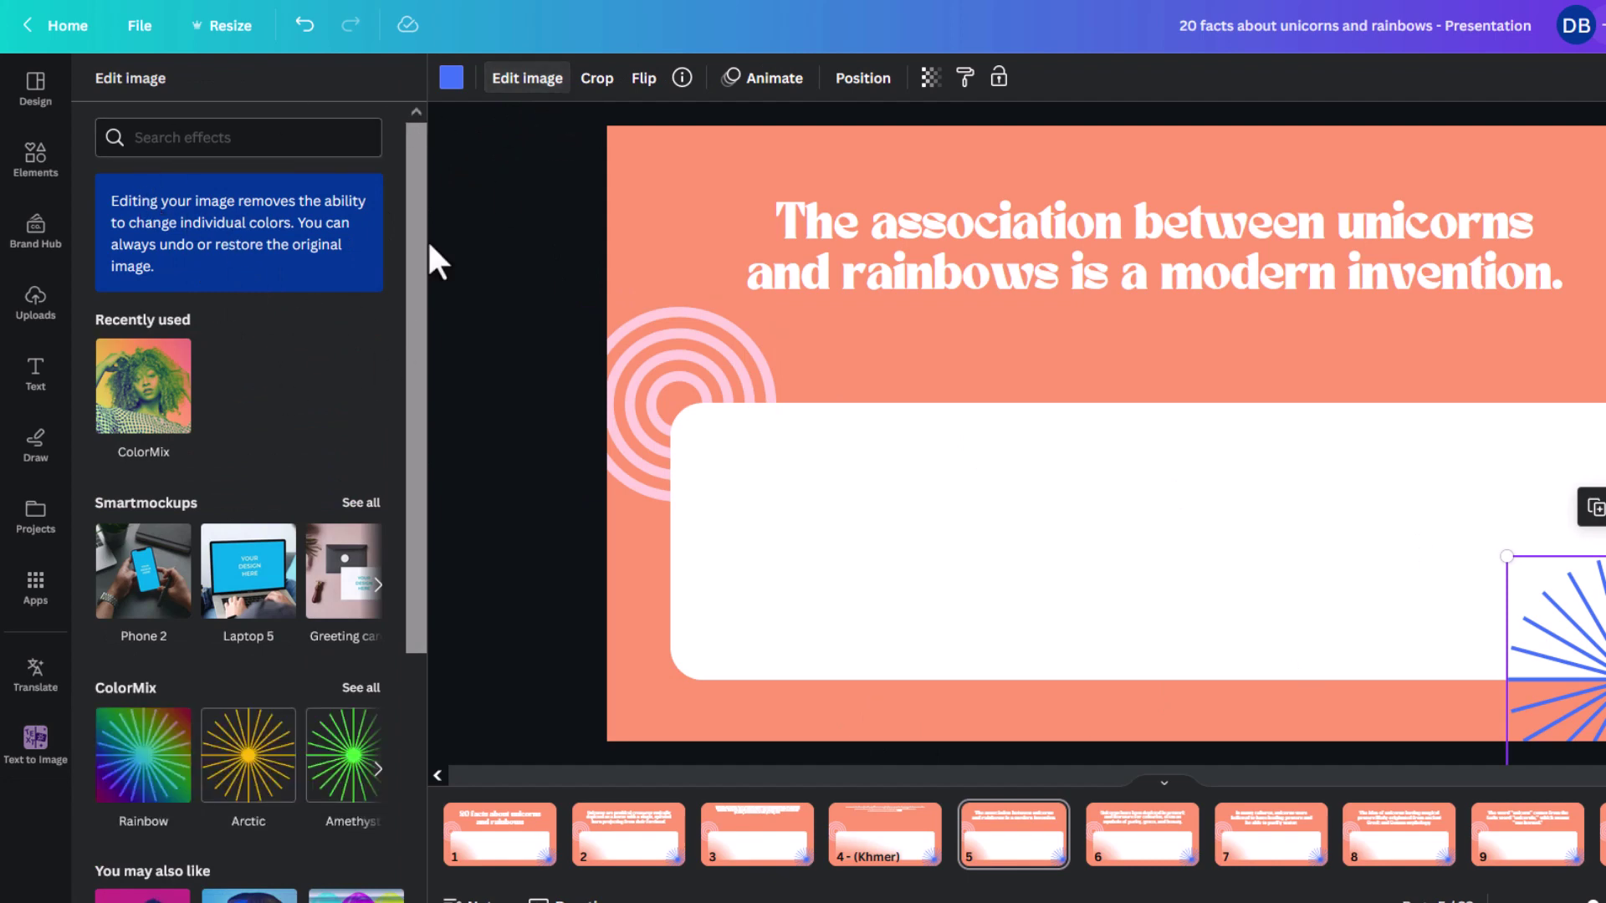
click(1487, 473)
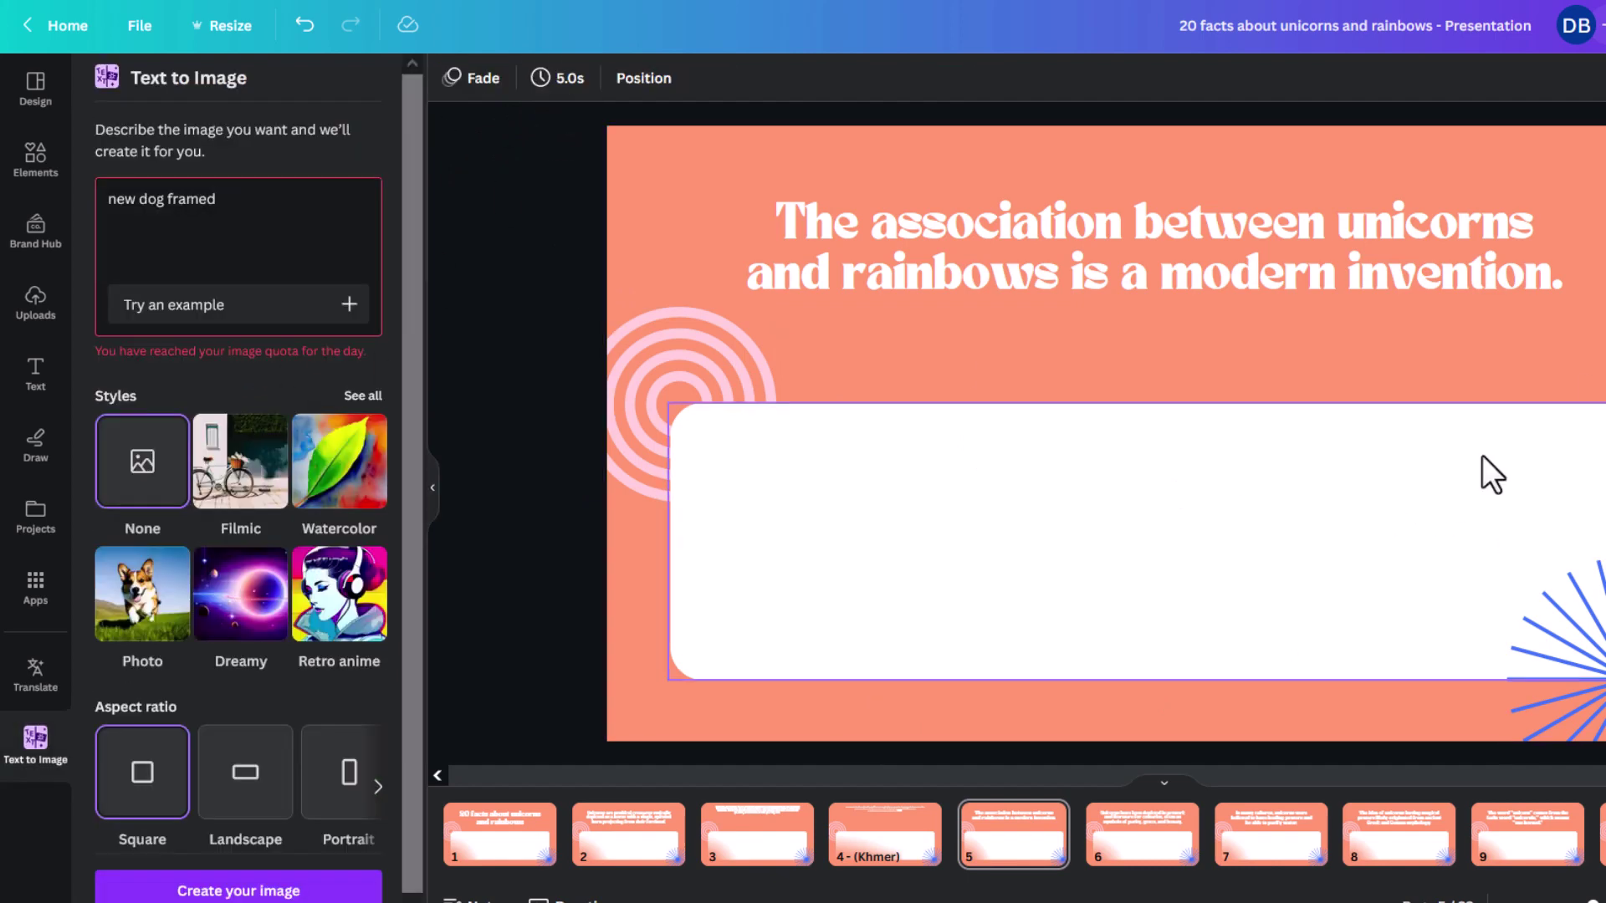
click(954, 255)
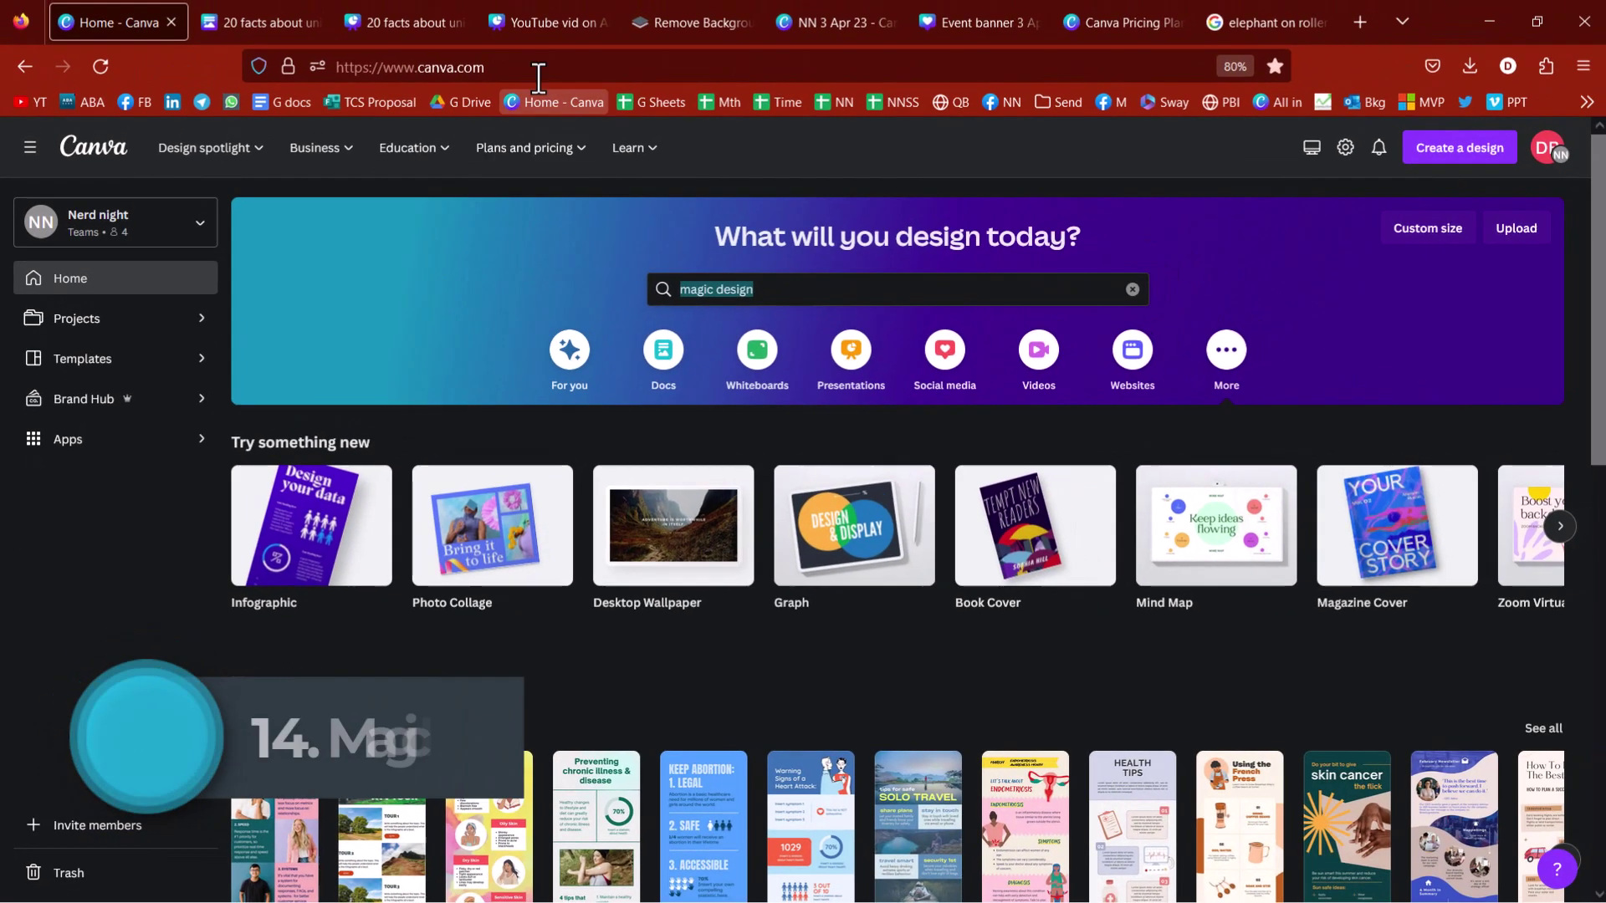
Open canva.com/magic-design and start Magic Design from a previously uploaded photo.
click(545, 68)
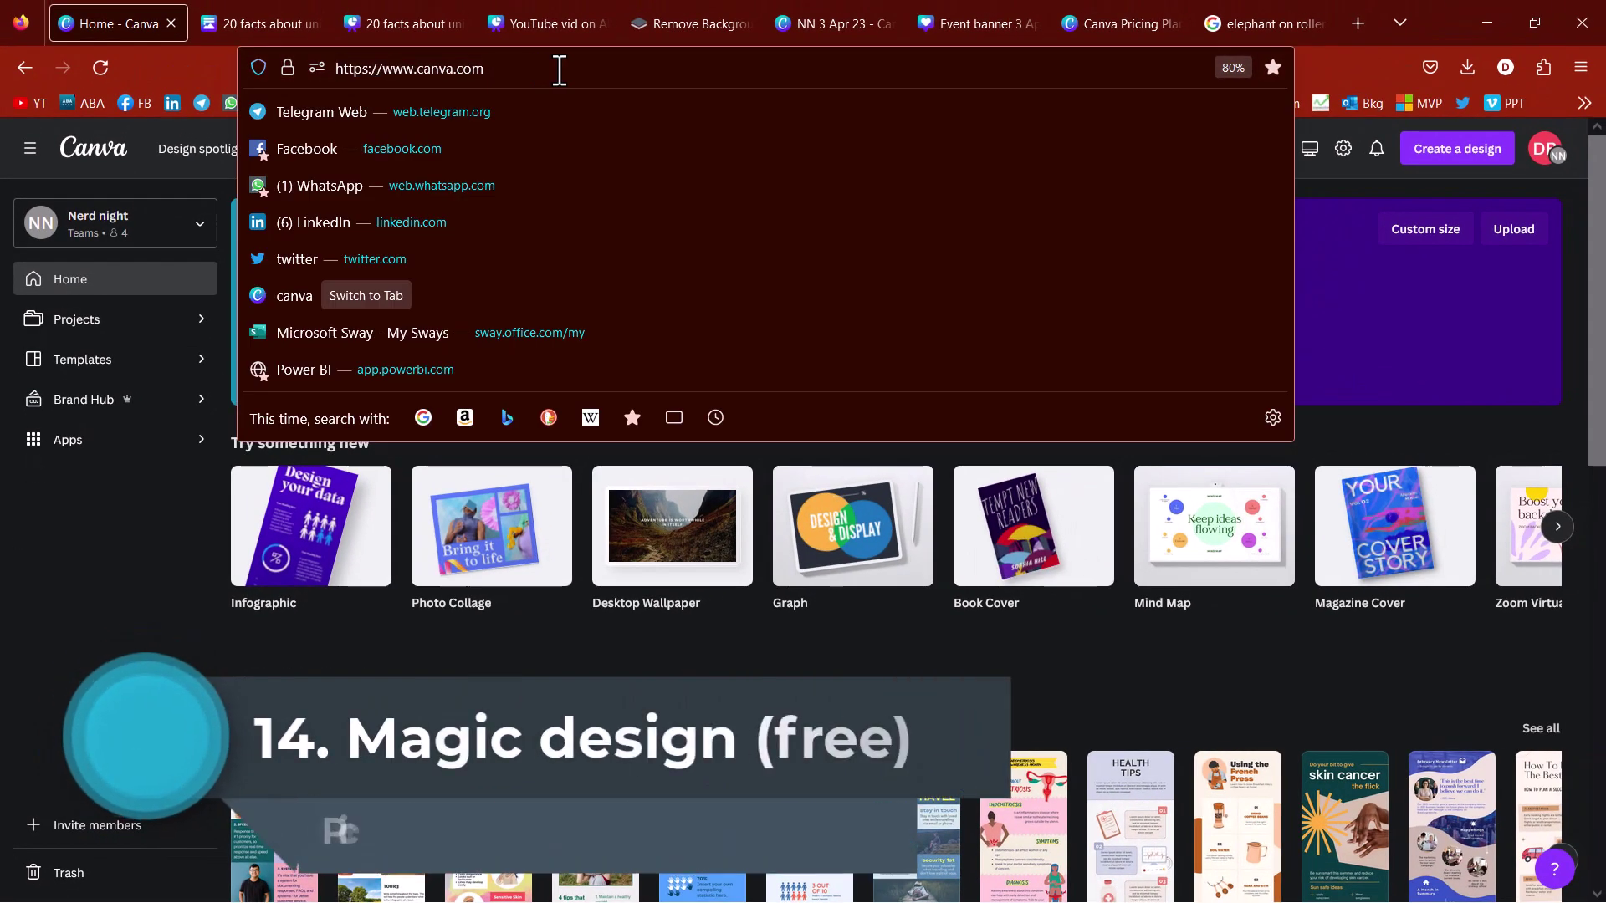
text(magic-design/)
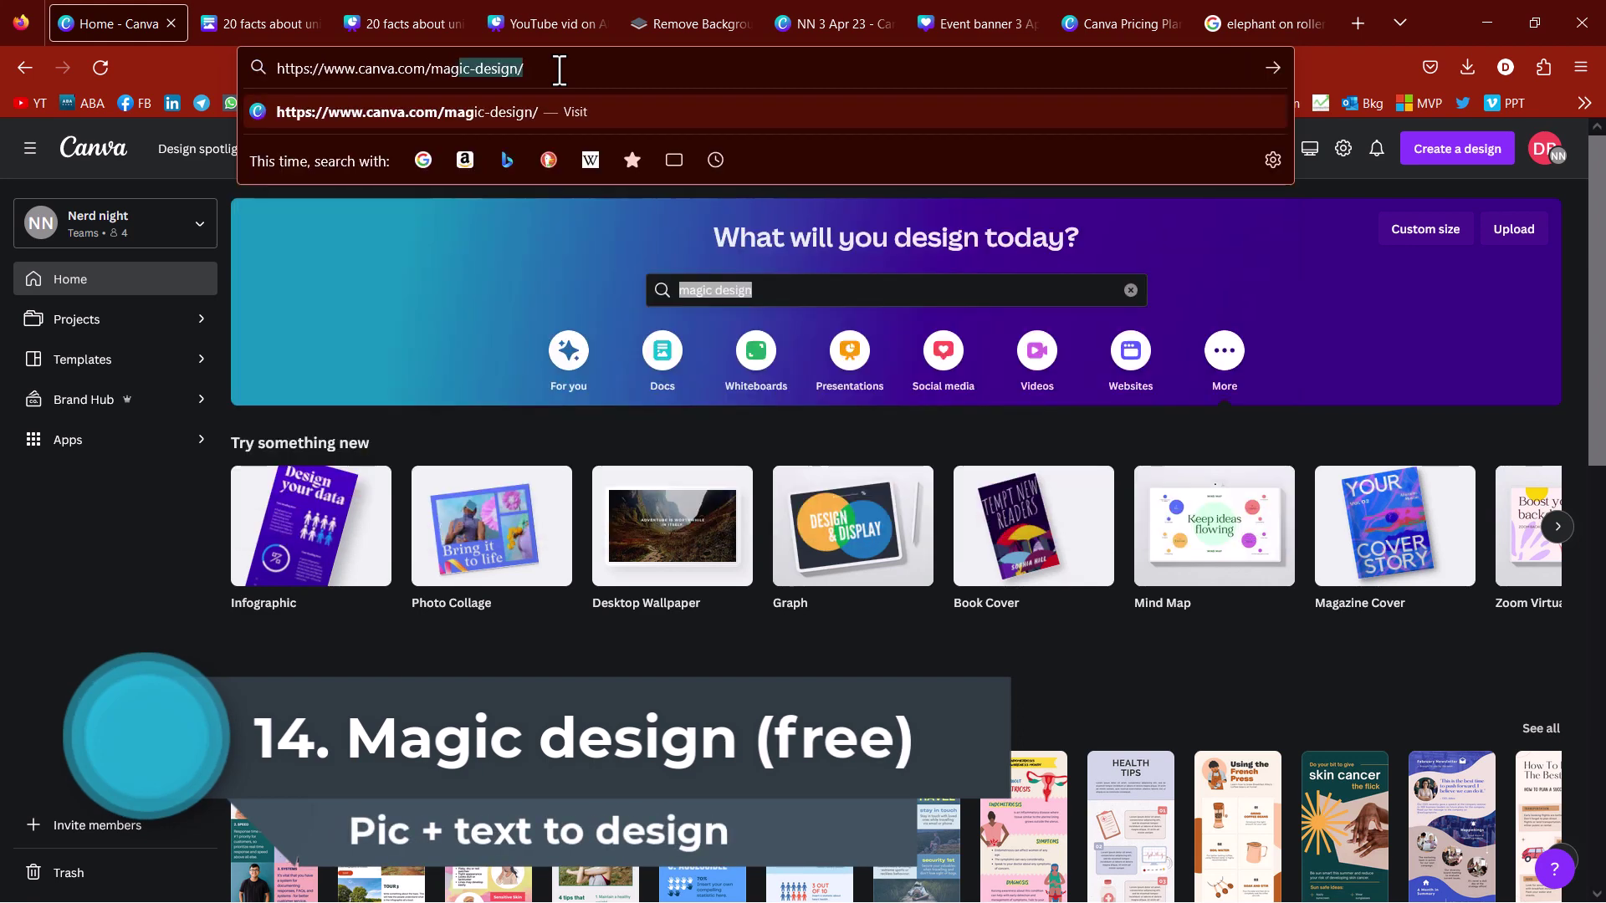
key(Return)
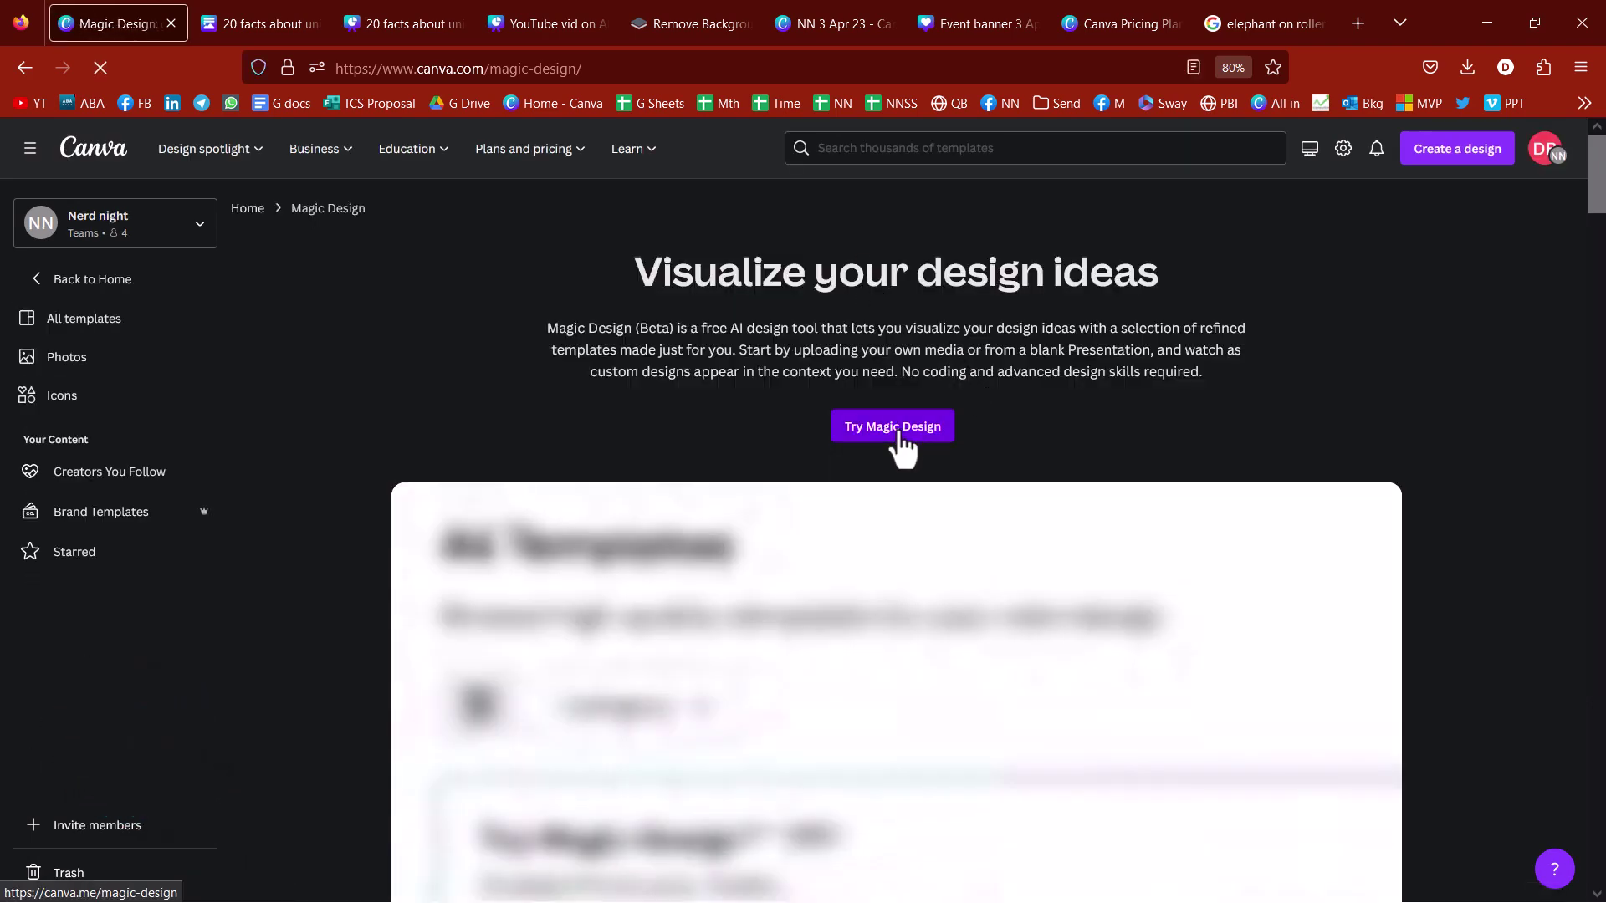
click(898, 435)
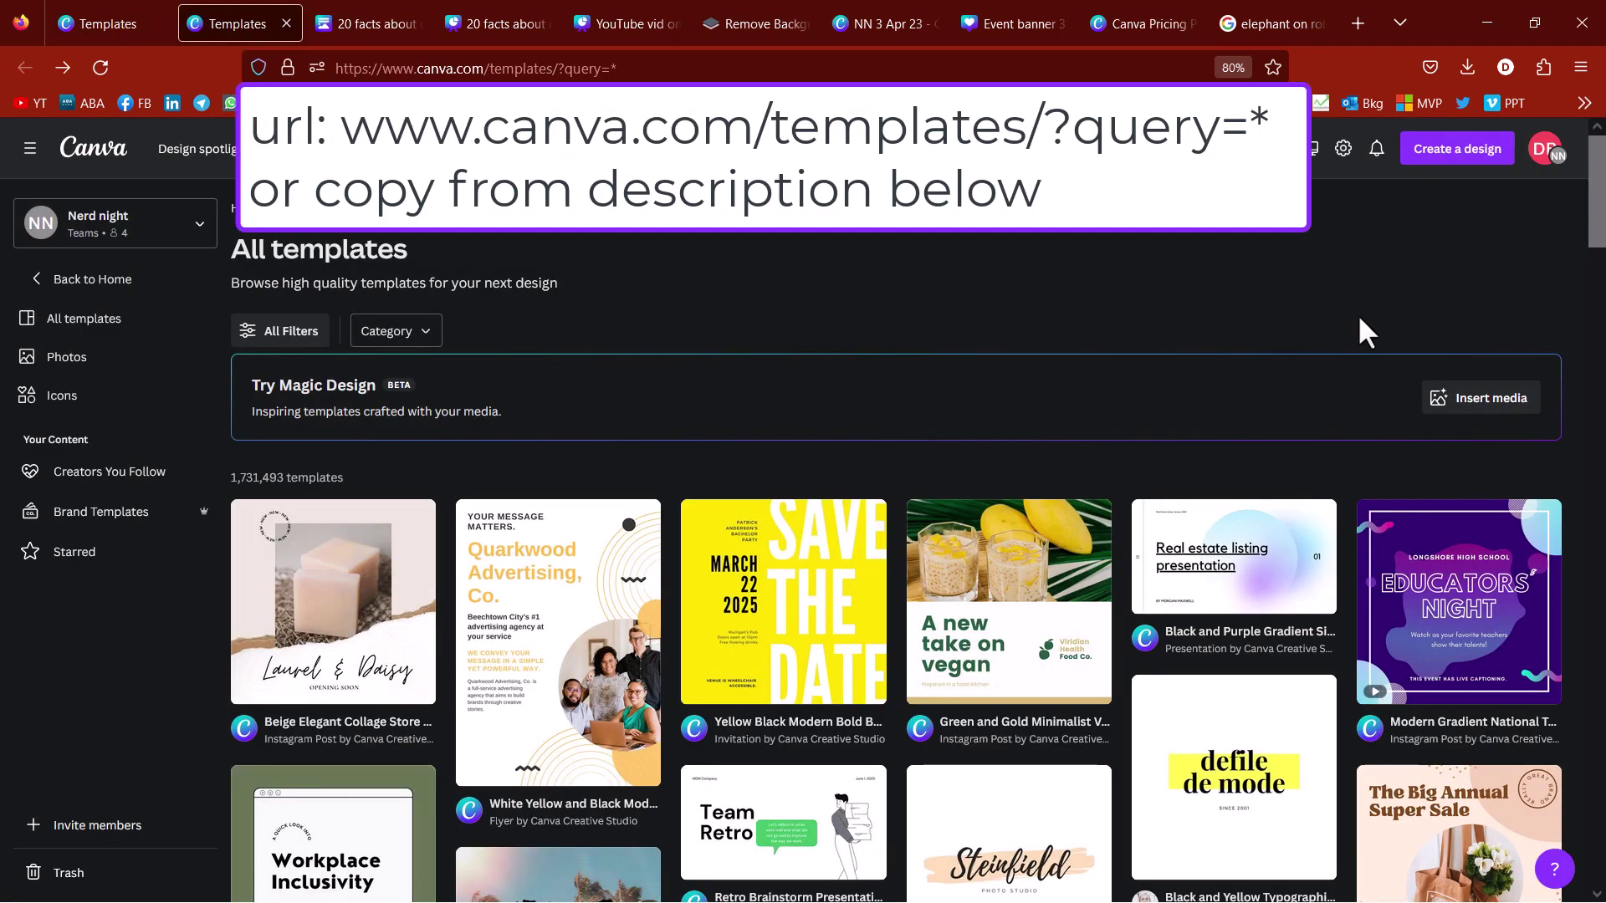
click(1476, 400)
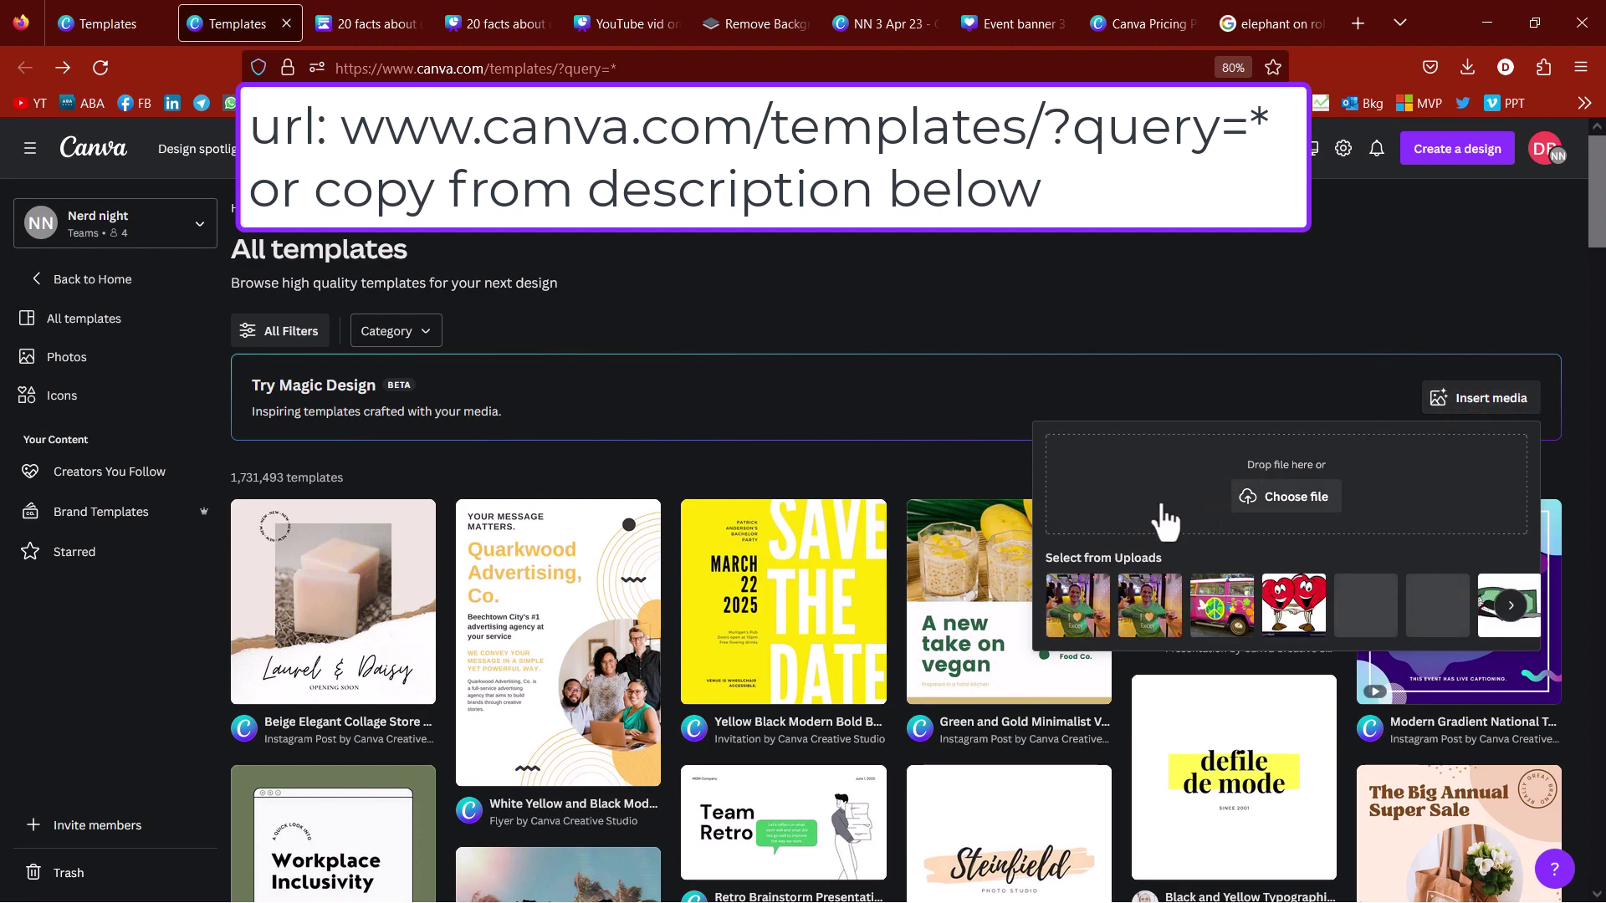
click(1146, 609)
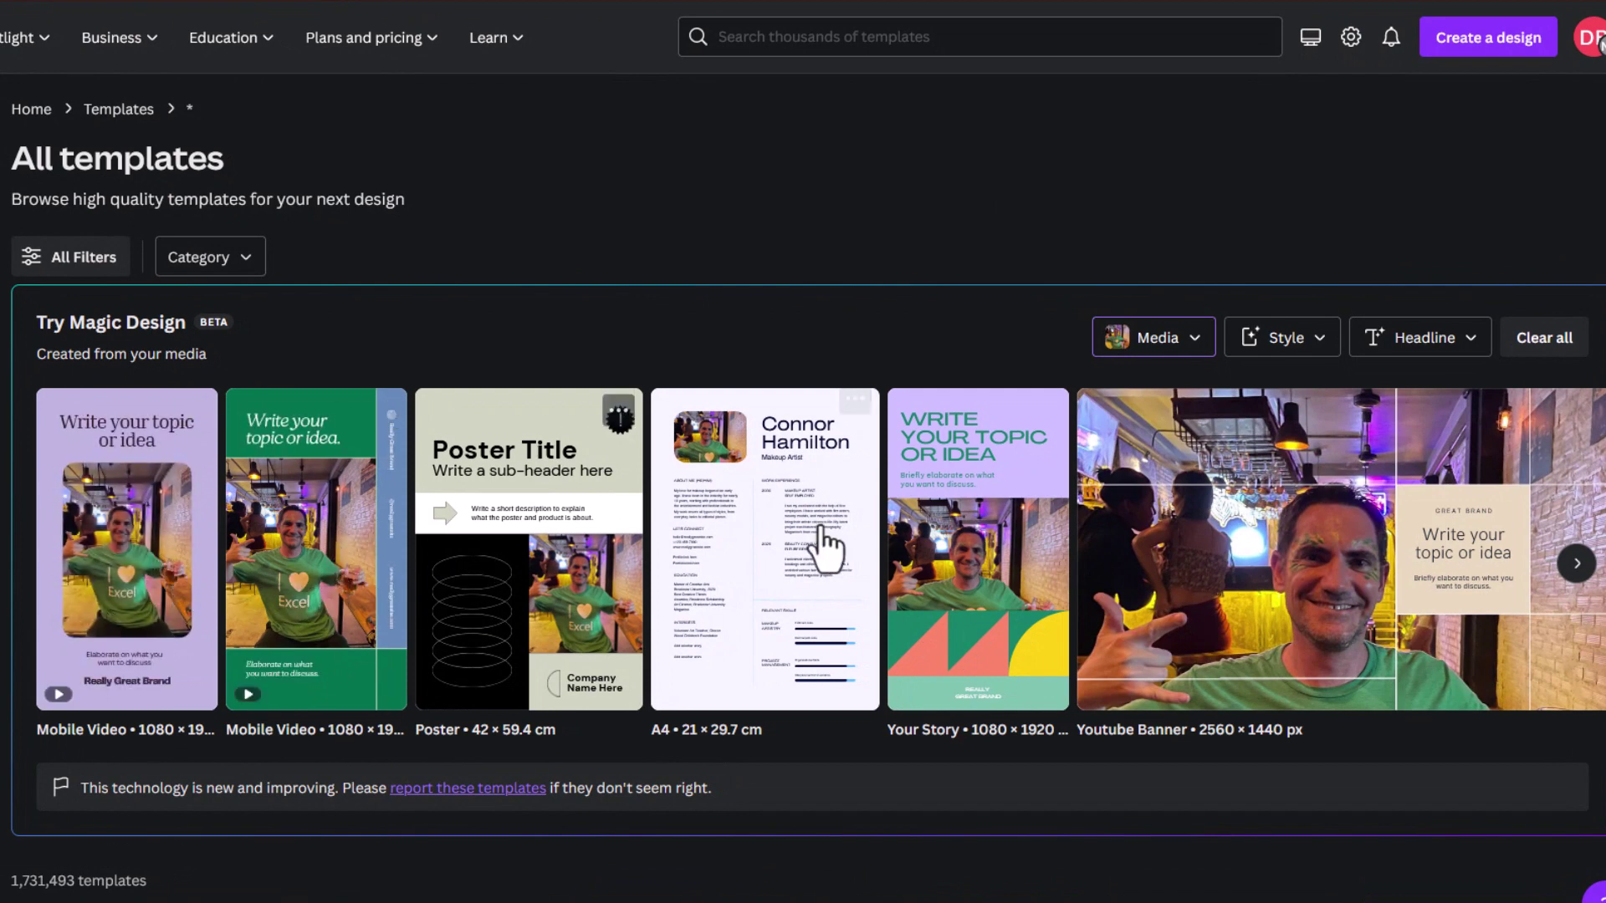
Enter 'come watch my new Excel tutorial about formulas' as the Magic Design headline.
click(1413, 343)
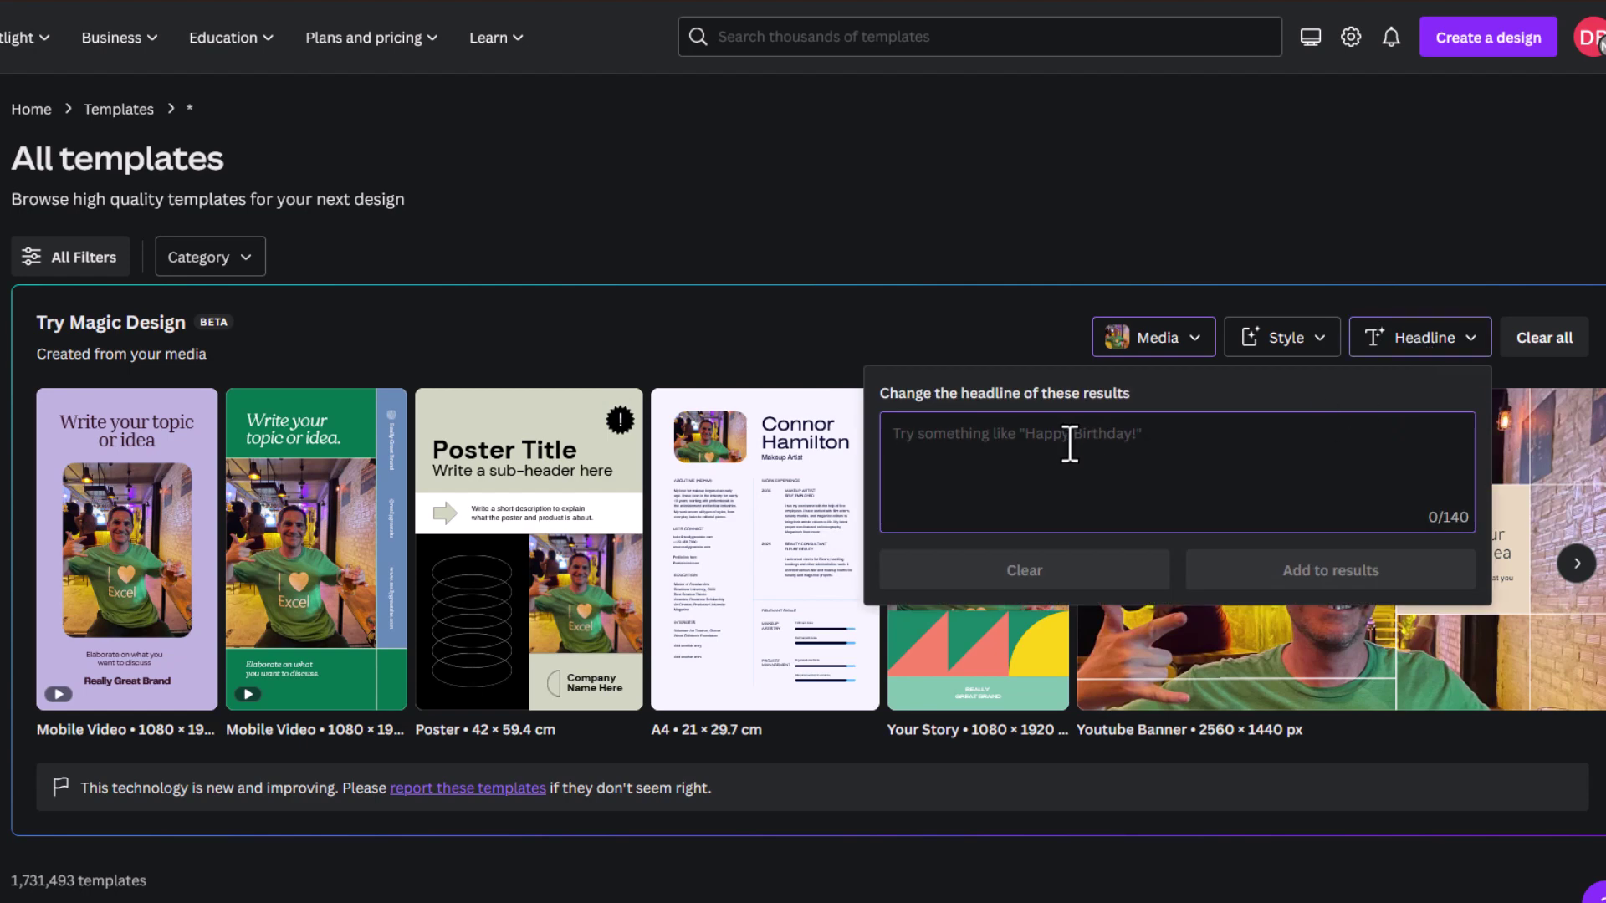
text(come)
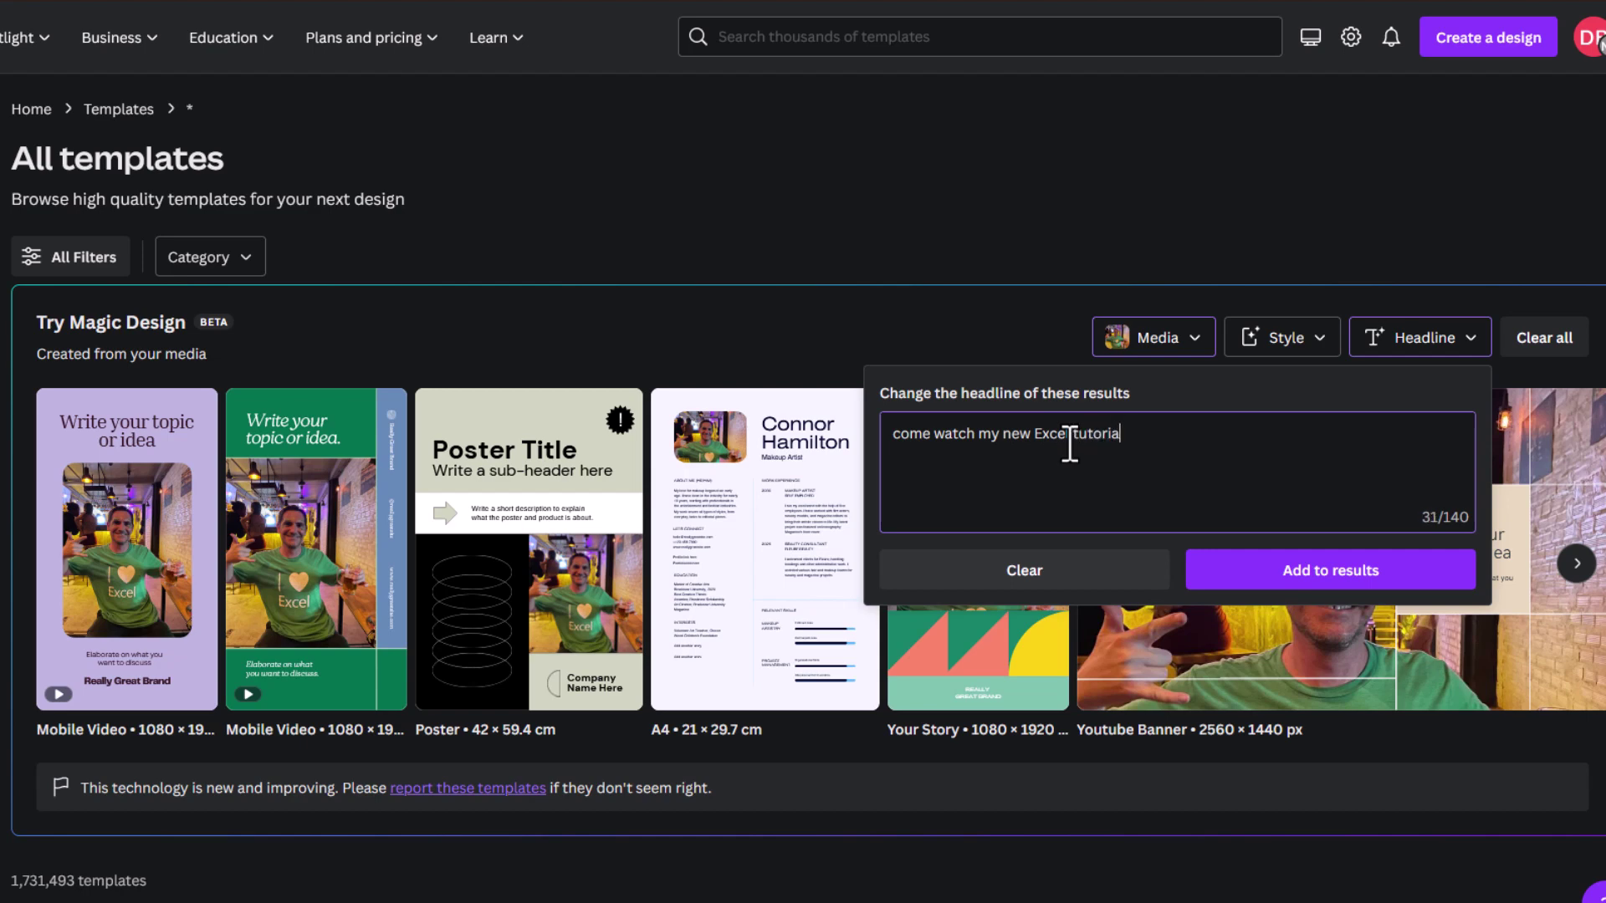
text(watch my new Excel tutorial about formual)
Add the headline to the results and page through the generated designs.
click(1277, 576)
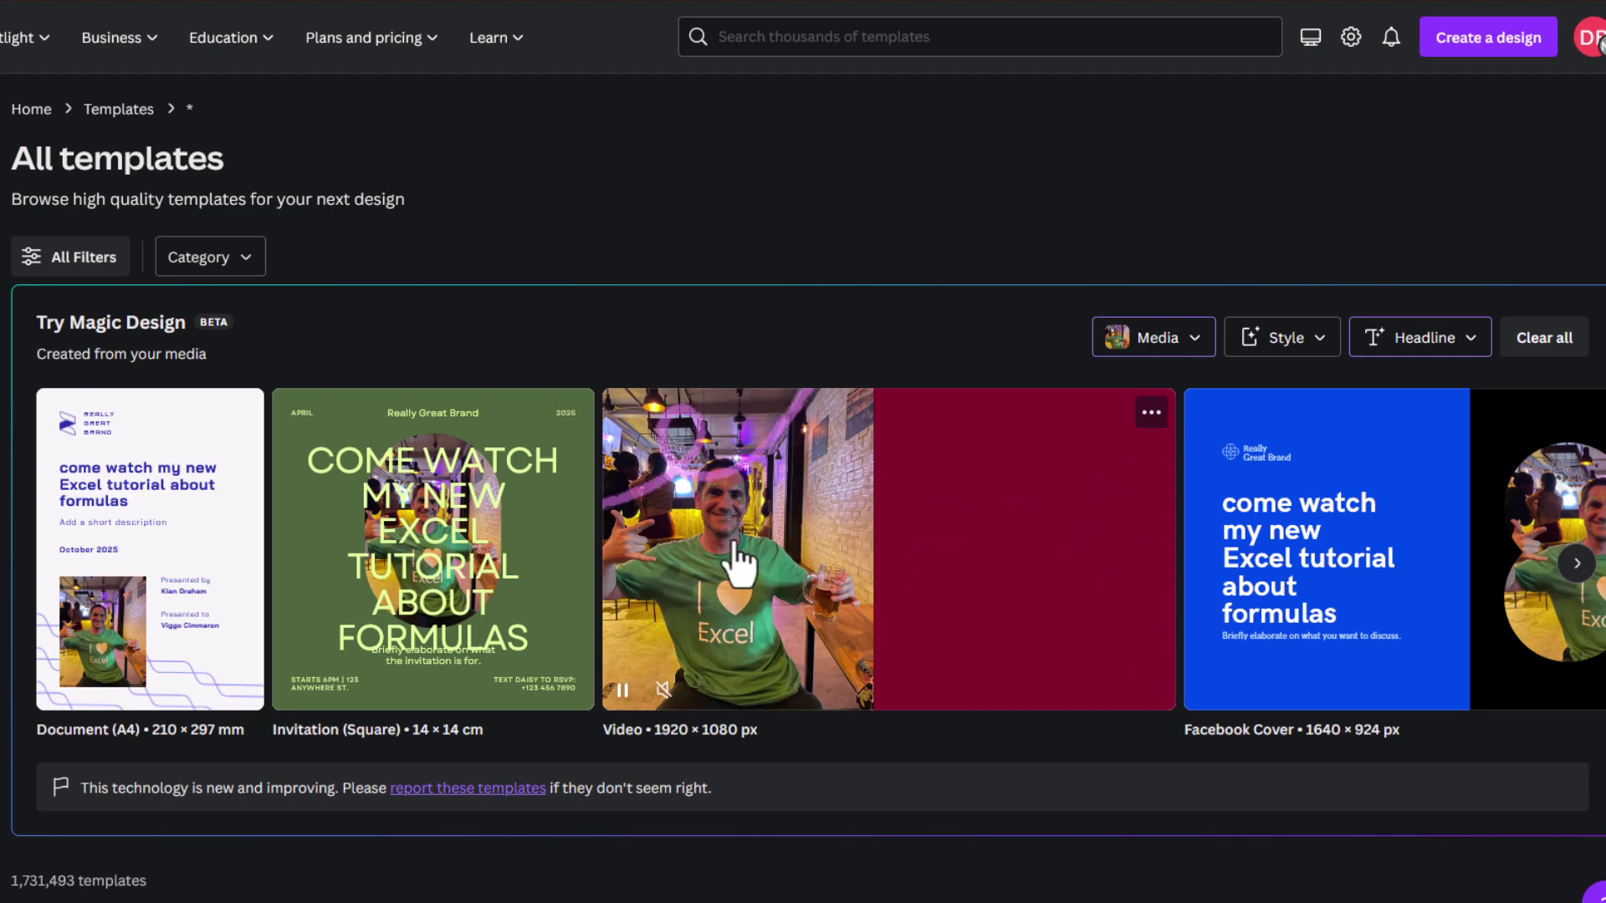
click(1578, 566)
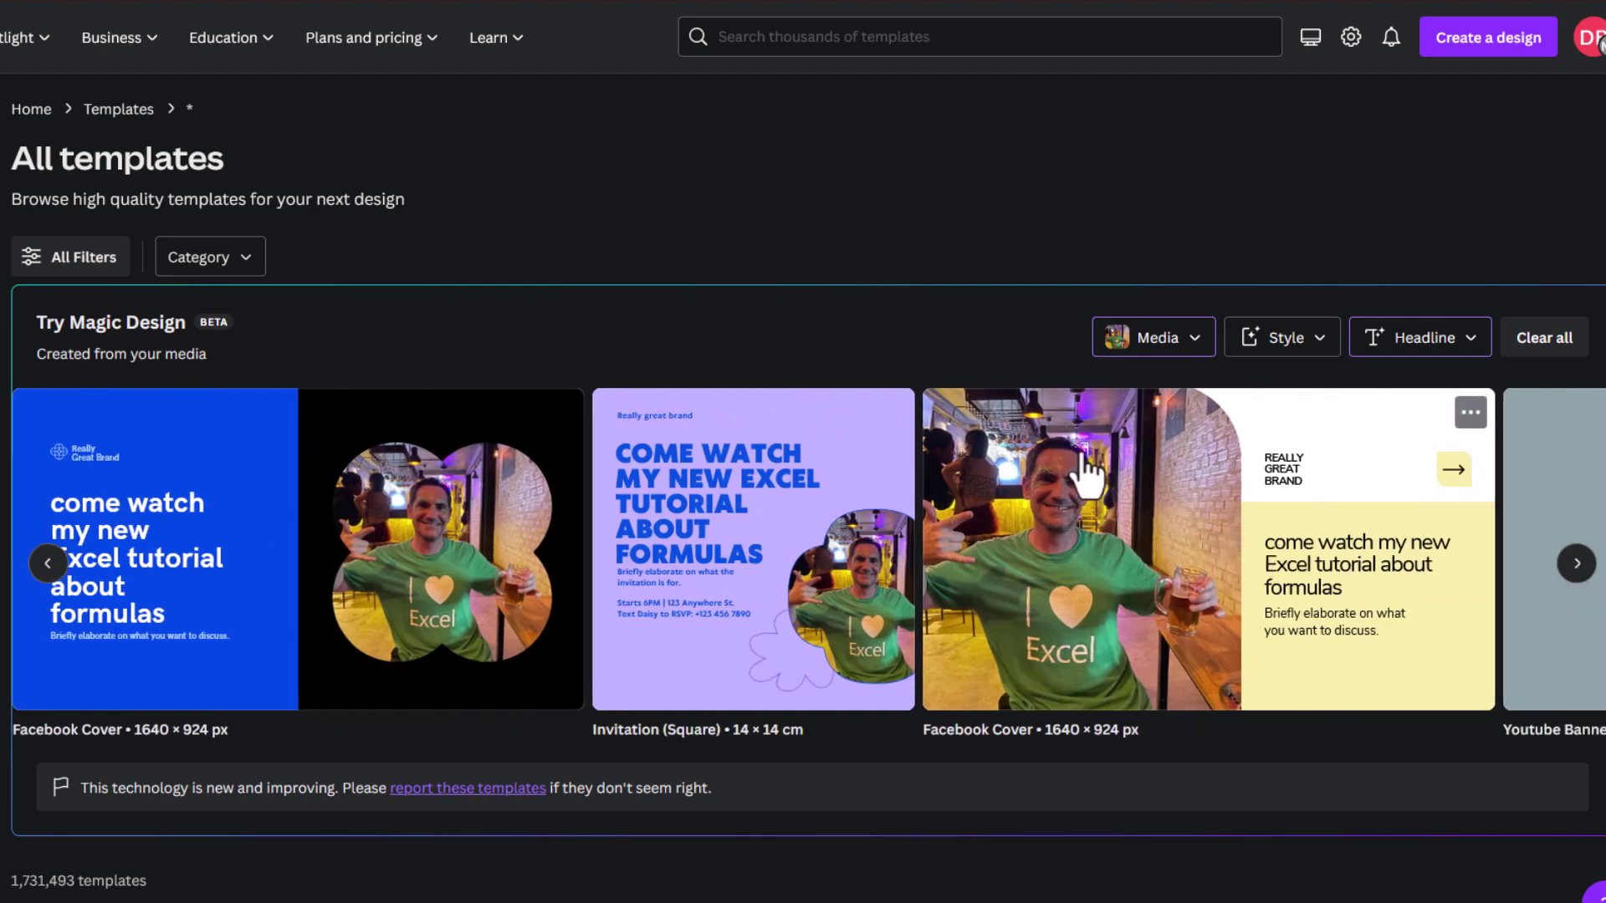
click(1577, 563)
Check the Media options while browsing more Magic Design suggestions.
click(1169, 343)
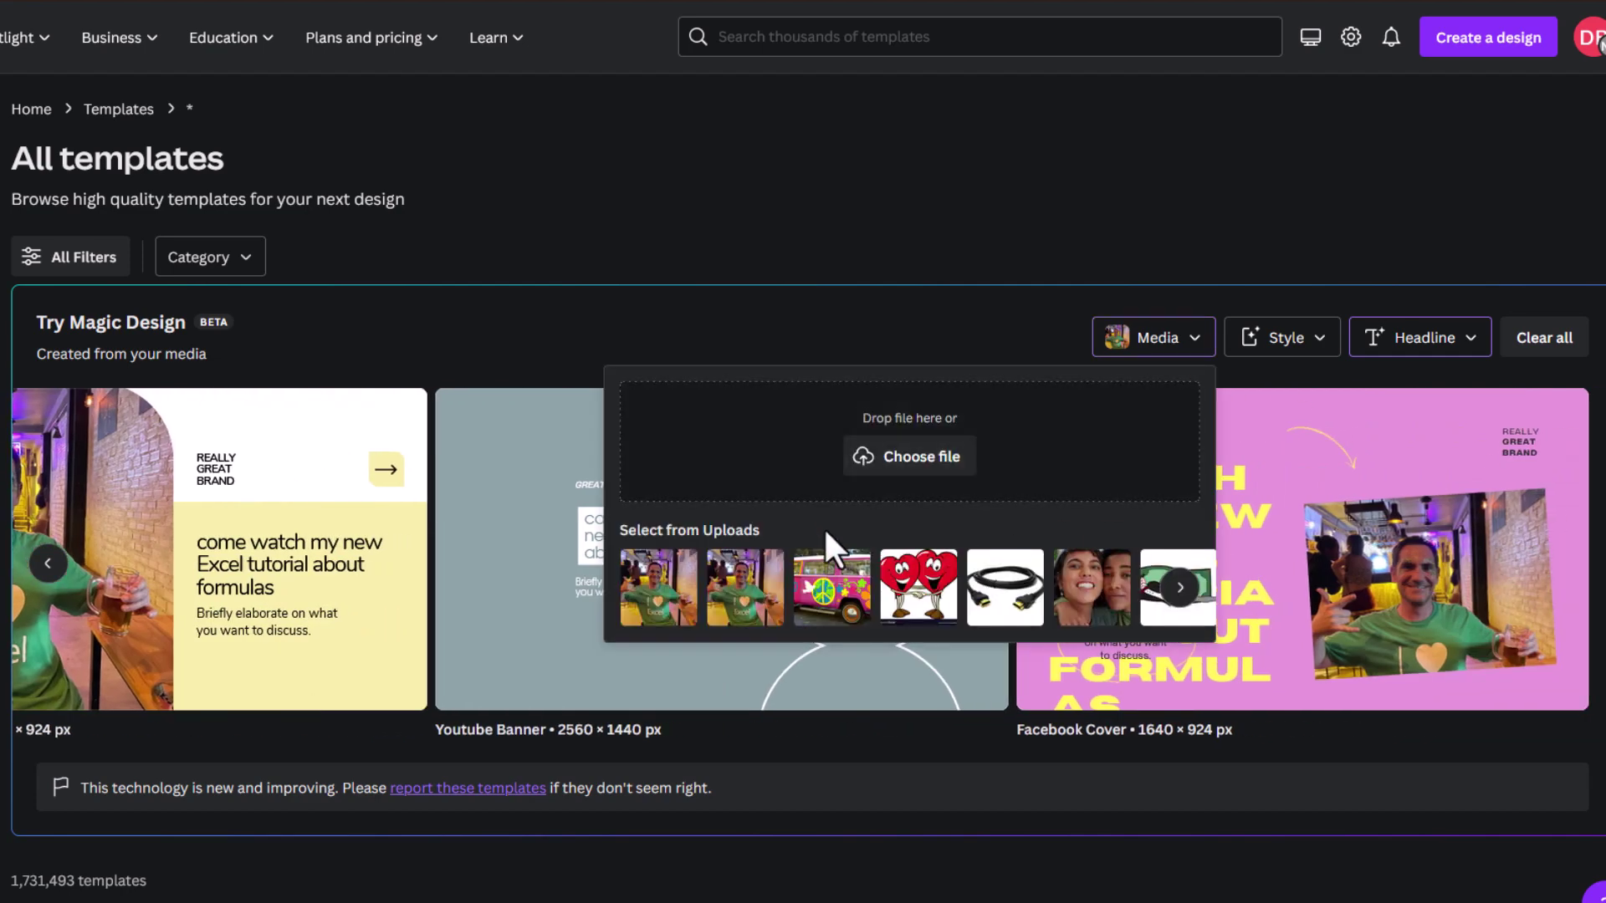
click(1297, 401)
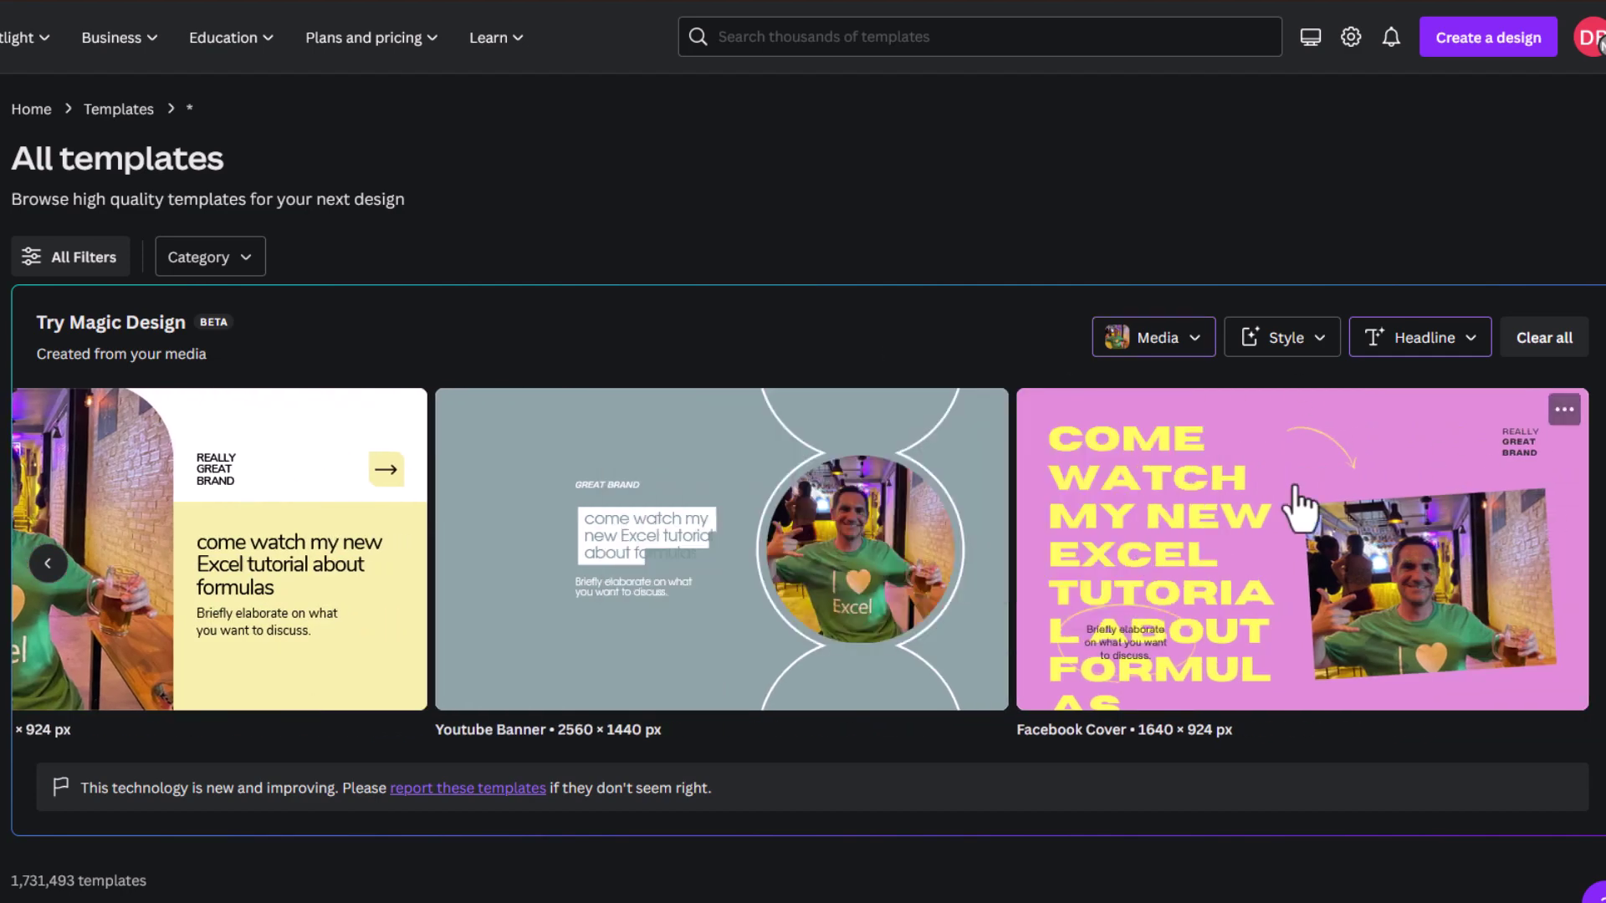
click(1195, 338)
click(1032, 510)
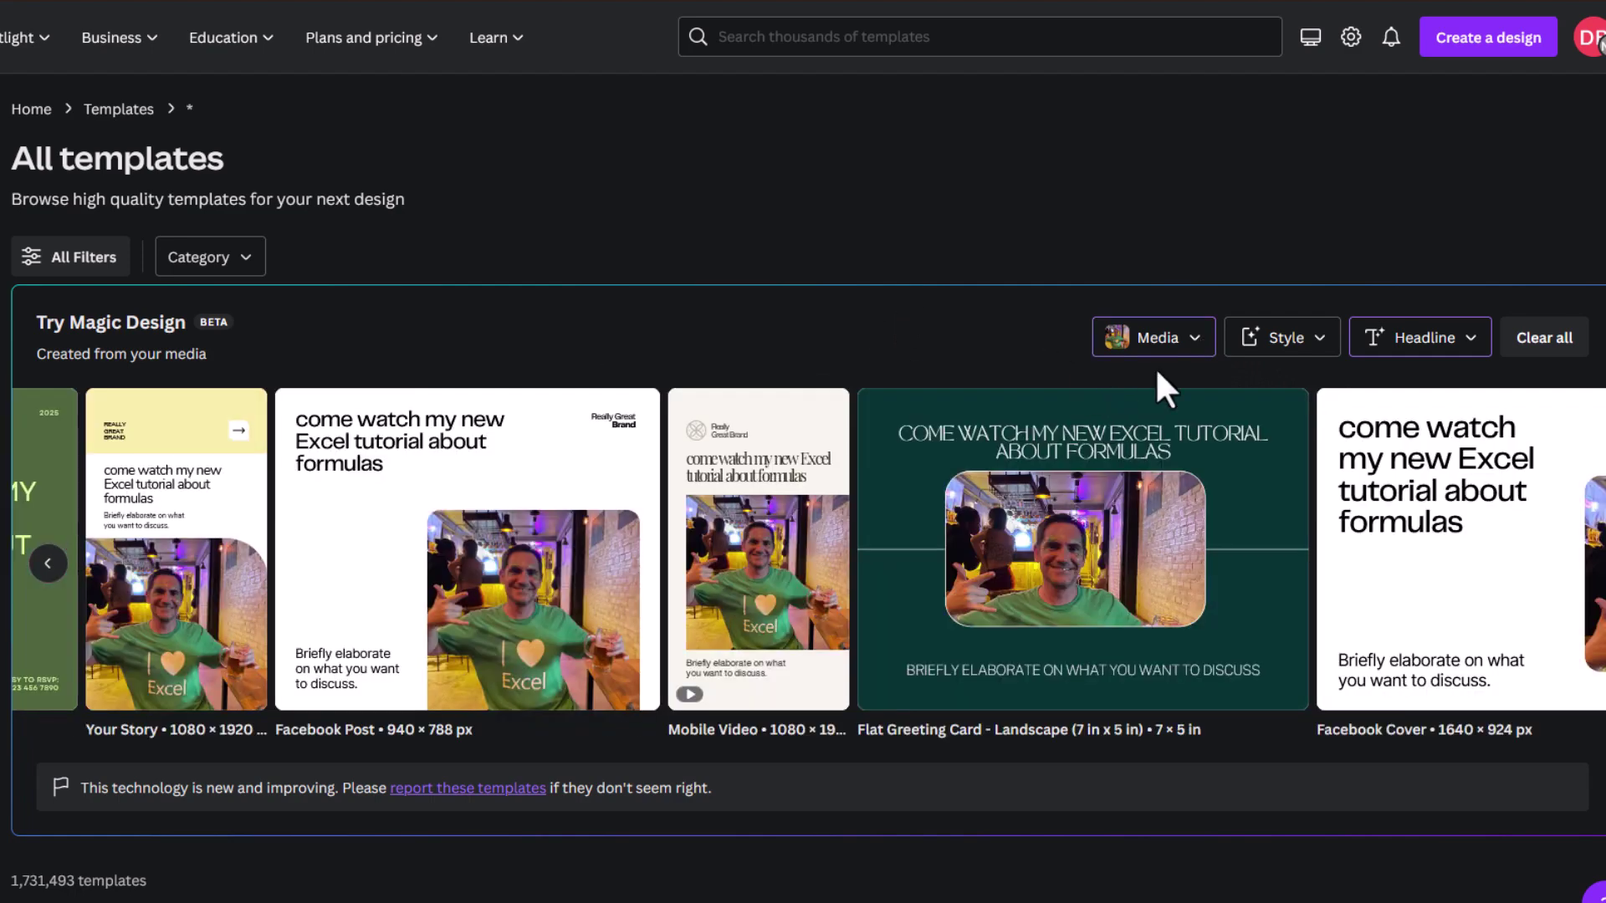
click(1195, 341)
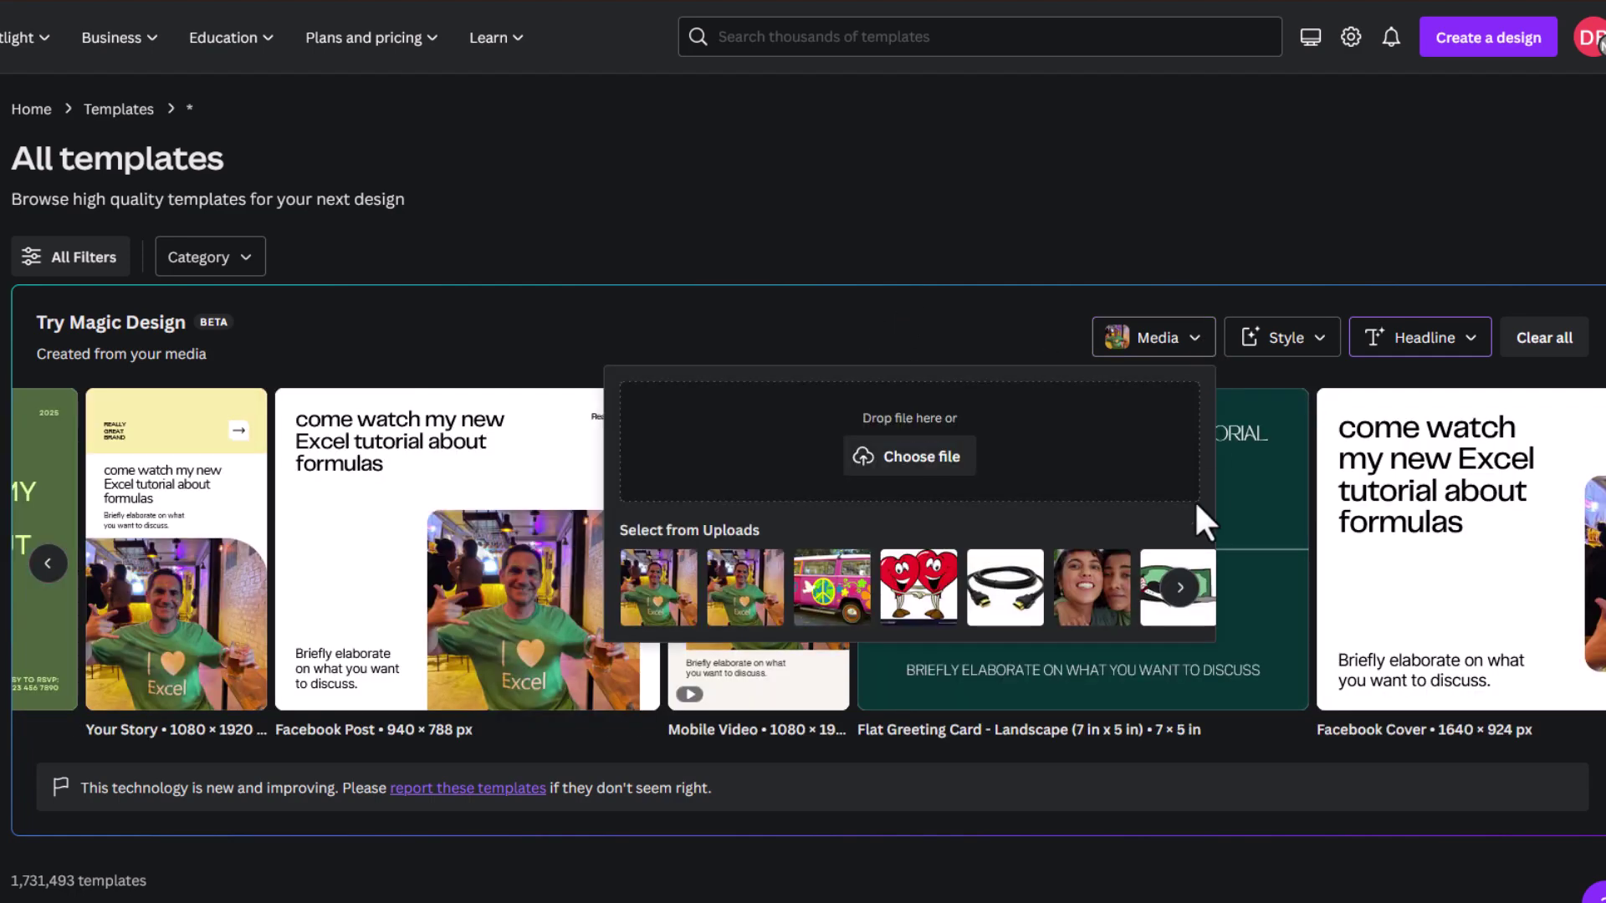
click(872, 318)
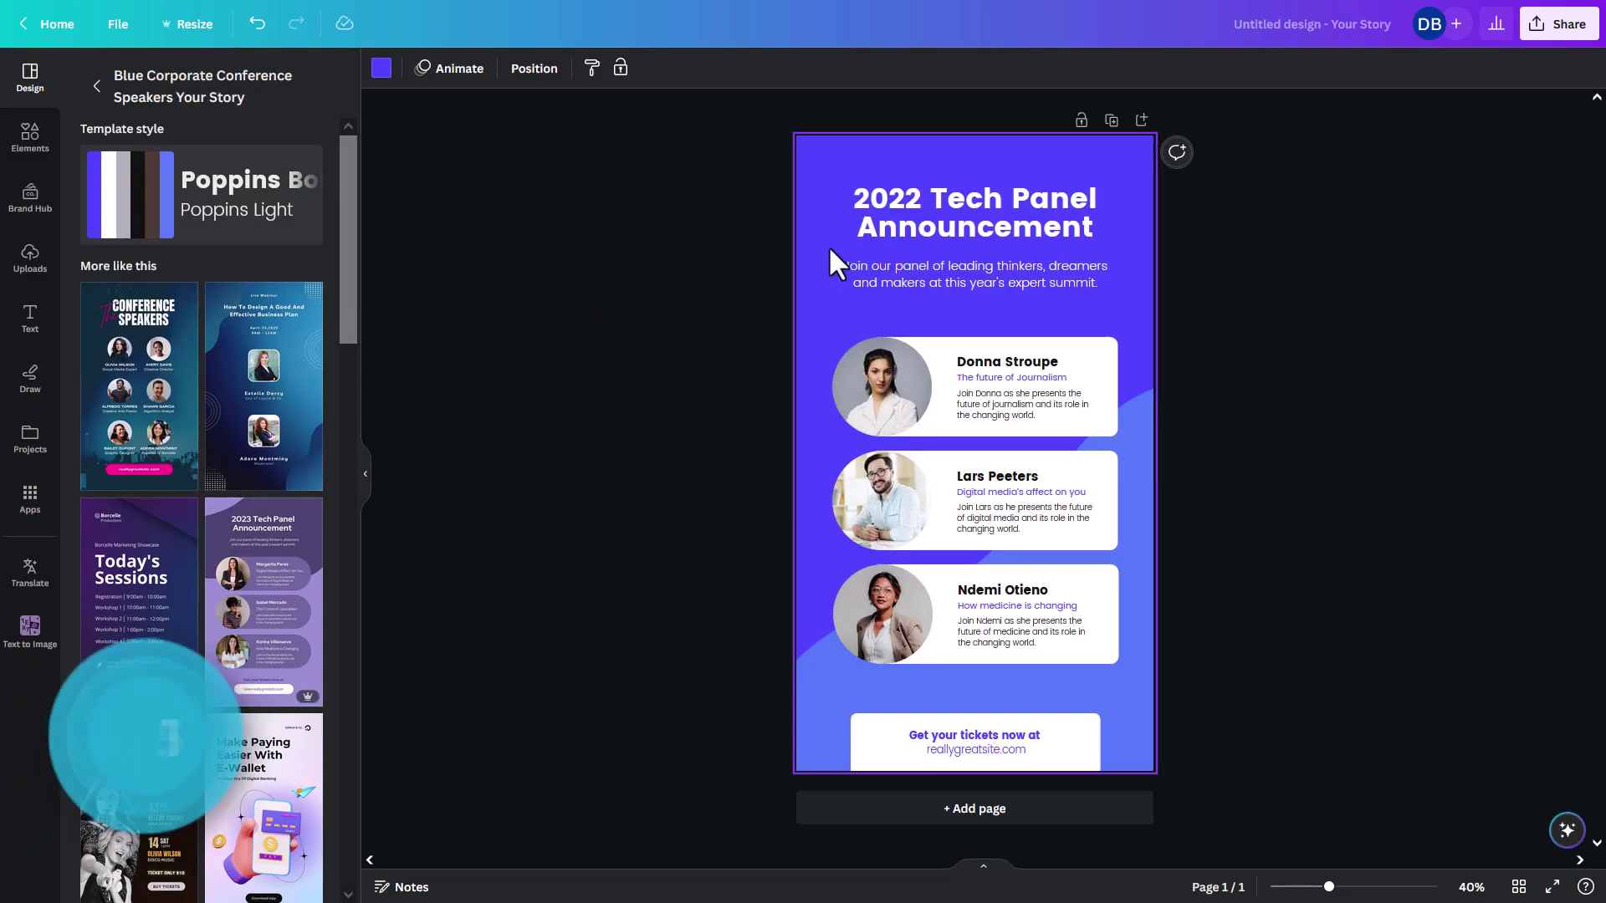
Create a 940 × 940 px resized copy of the Tech Panel story design.
click(880, 208)
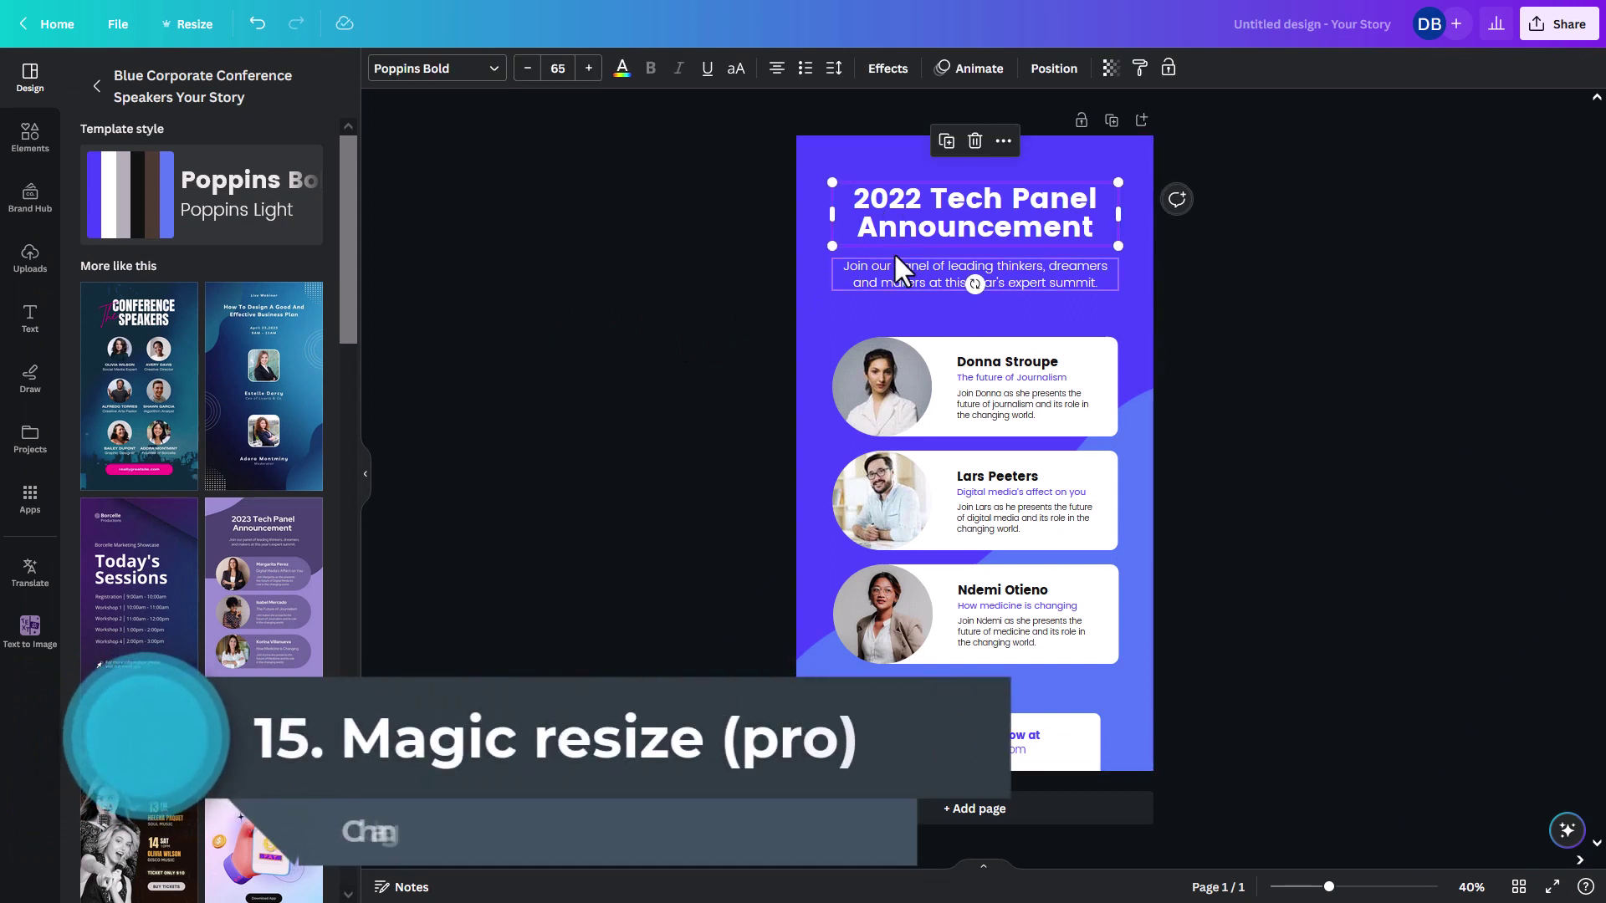
click(749, 335)
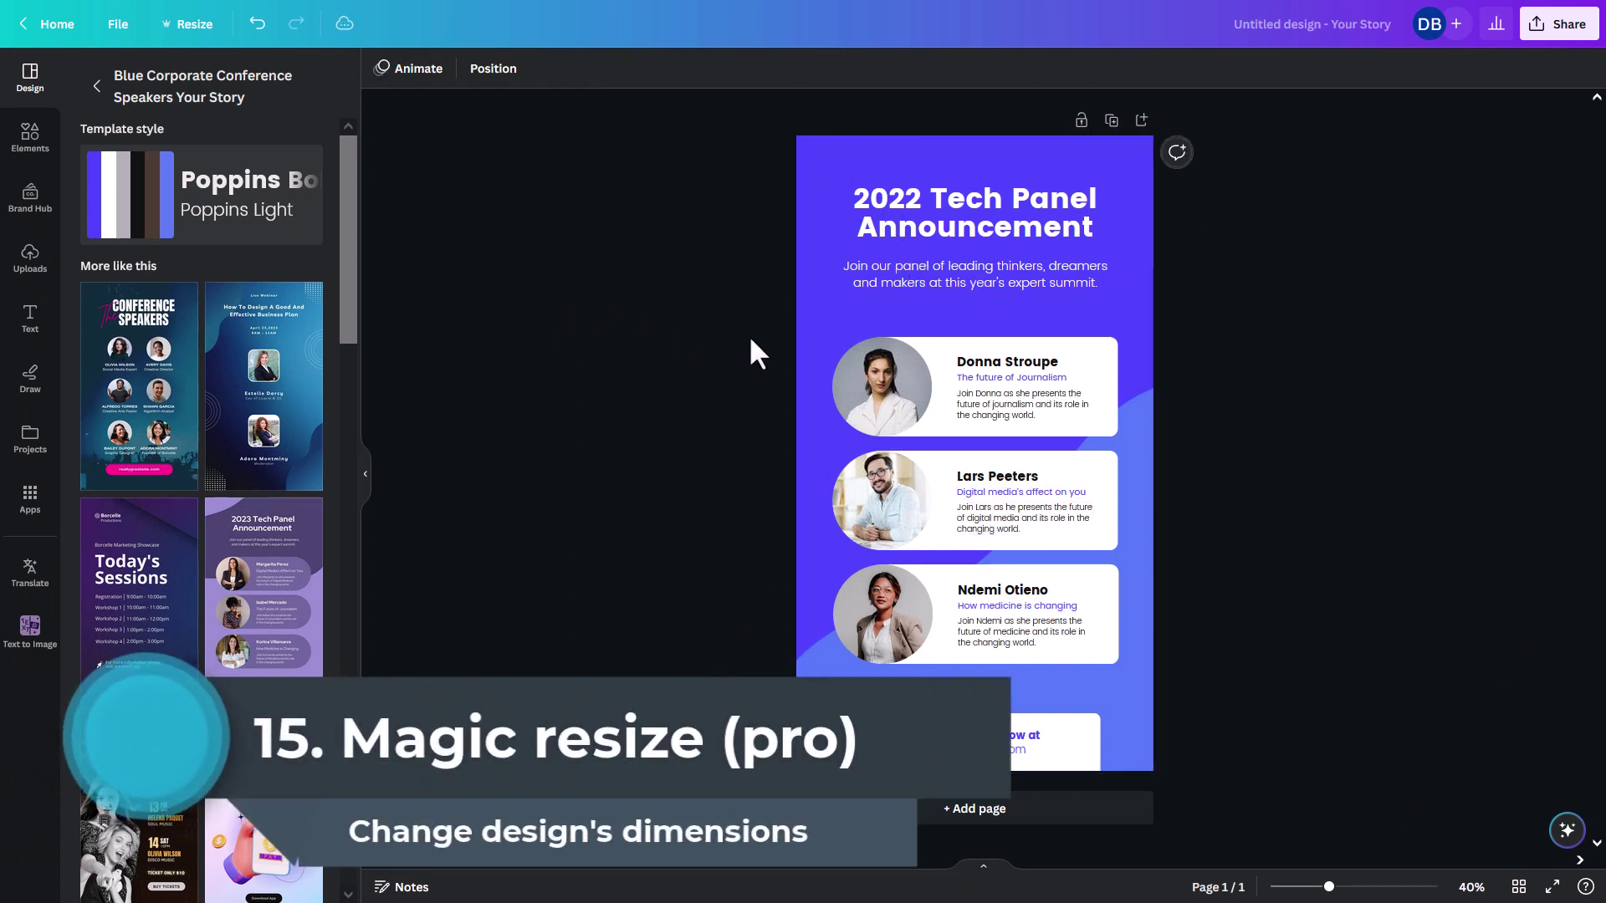
click(195, 30)
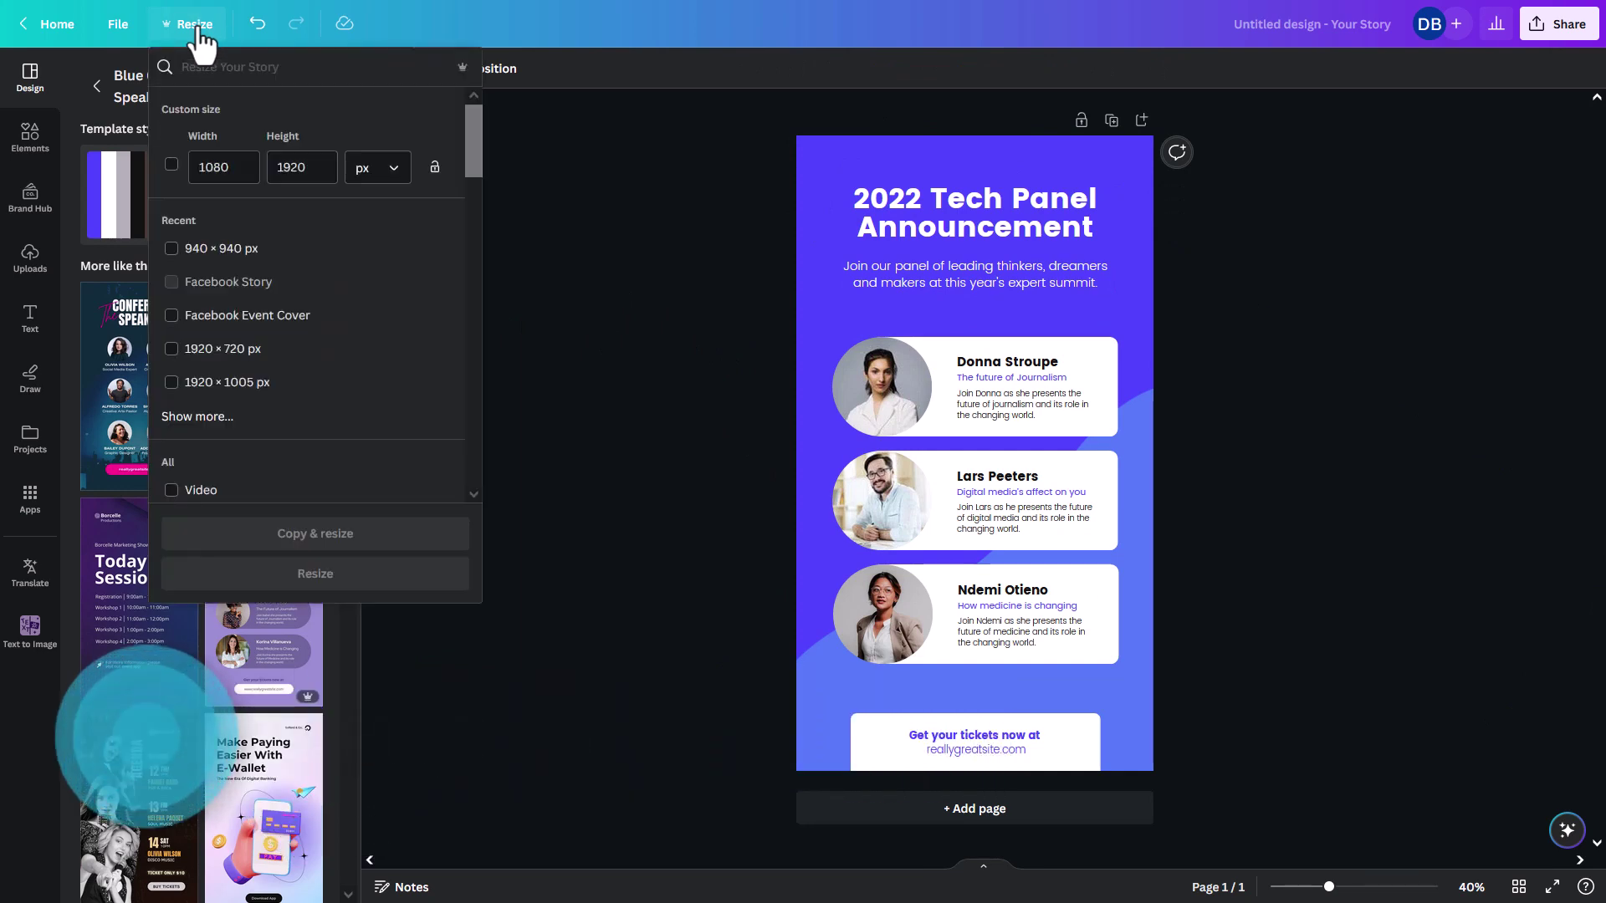
click(237, 258)
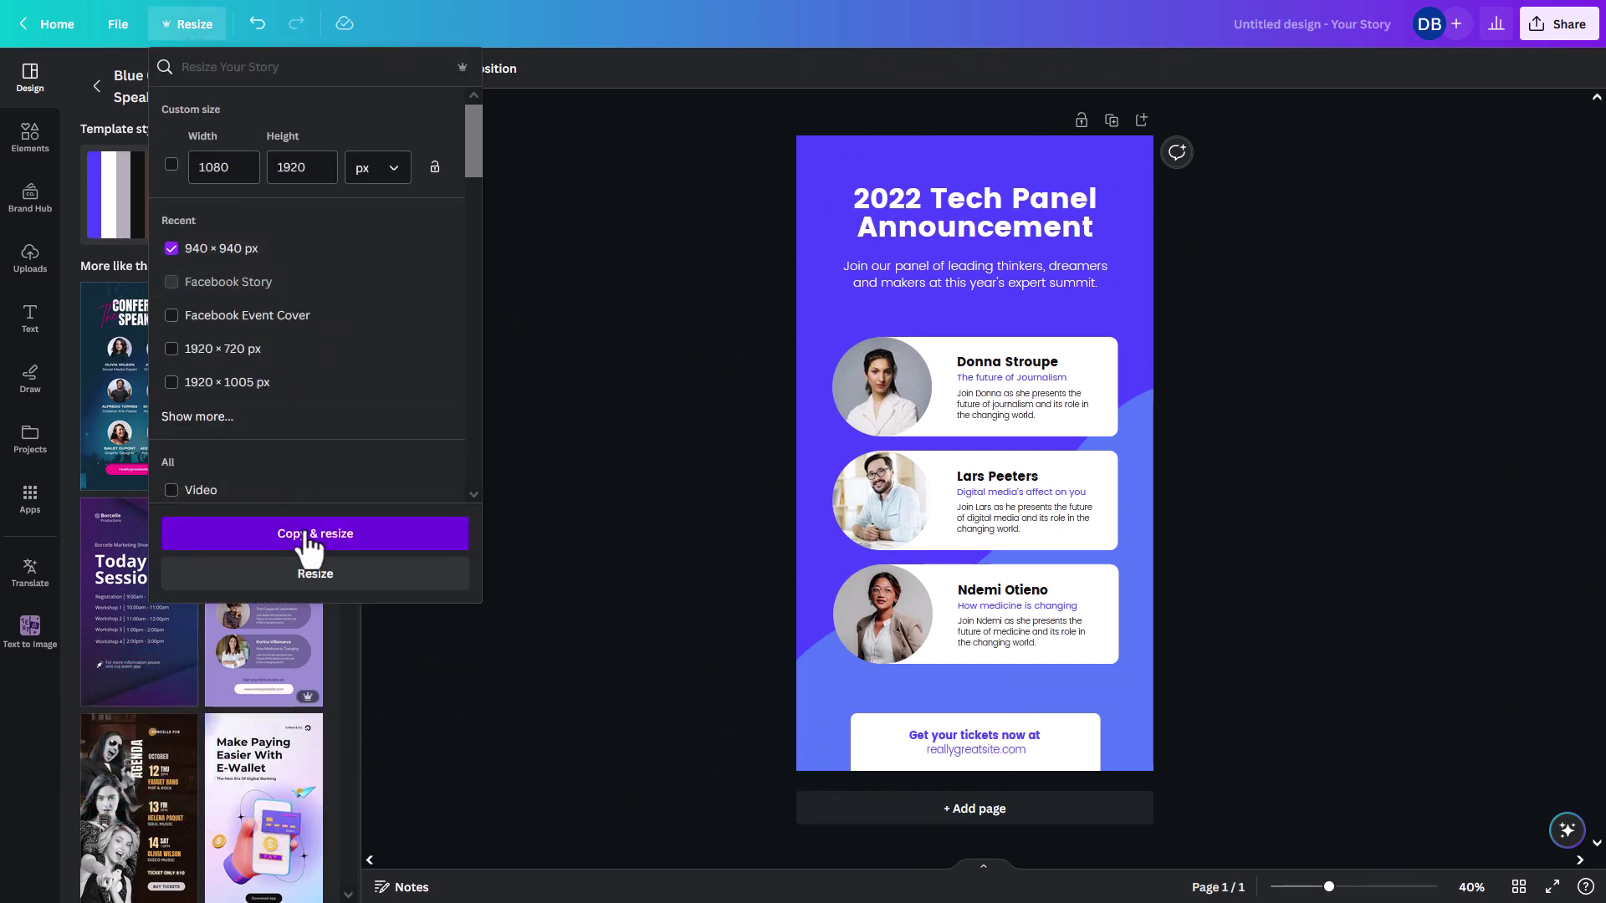
click(308, 532)
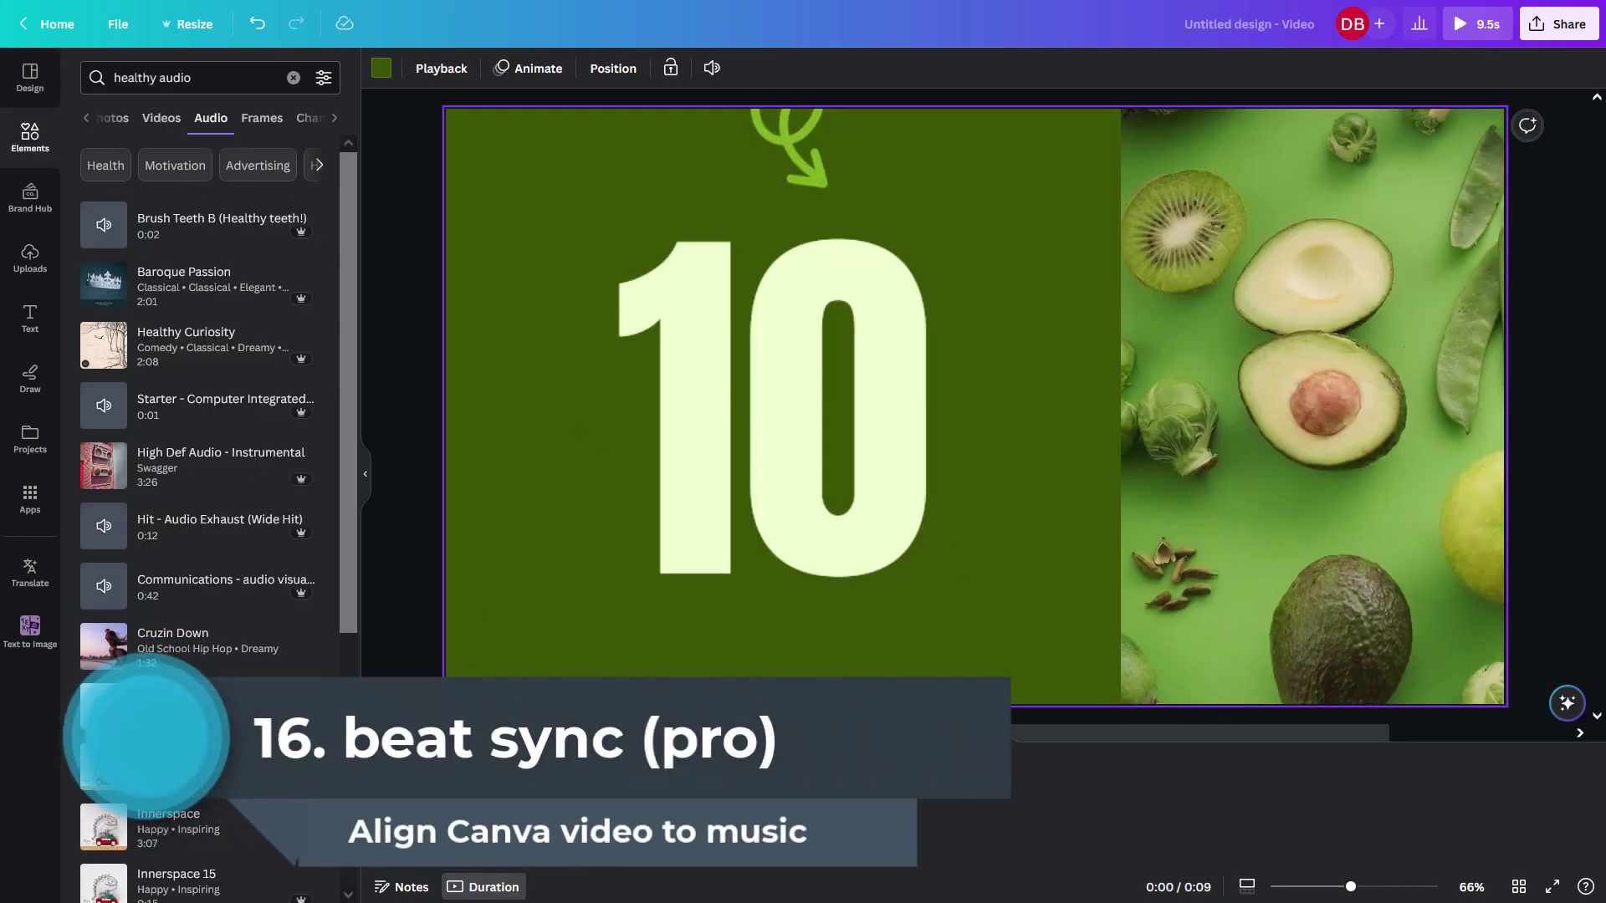
Beat-sync all pages to the background music, shortening the video to 5.4 s, and play it back.
click(401, 807)
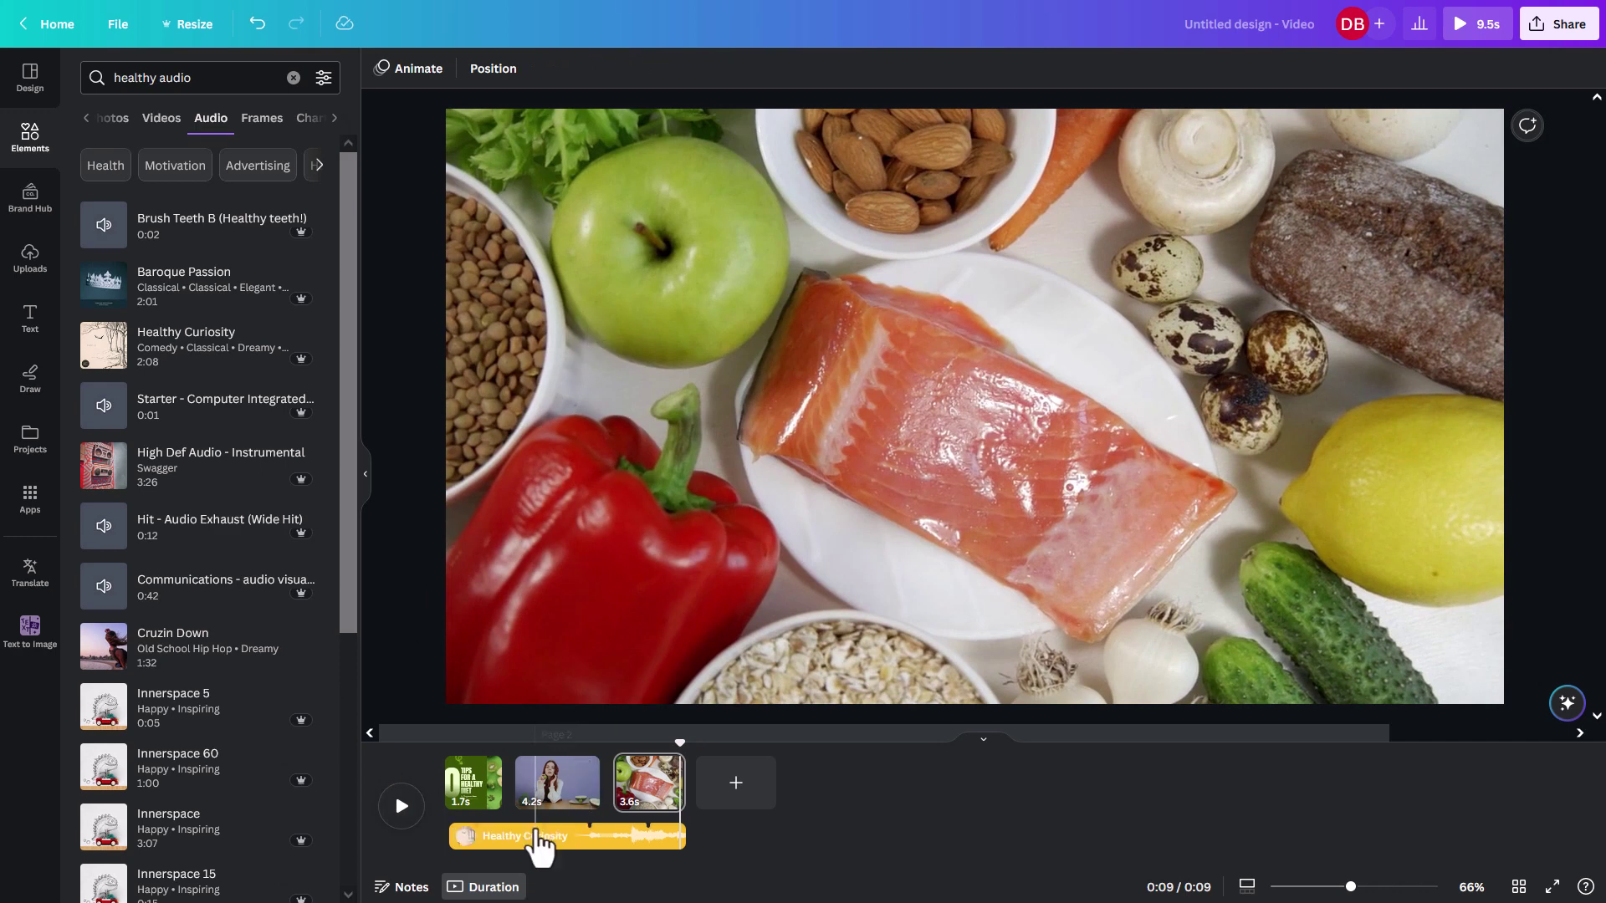
click(531, 838)
click(530, 836)
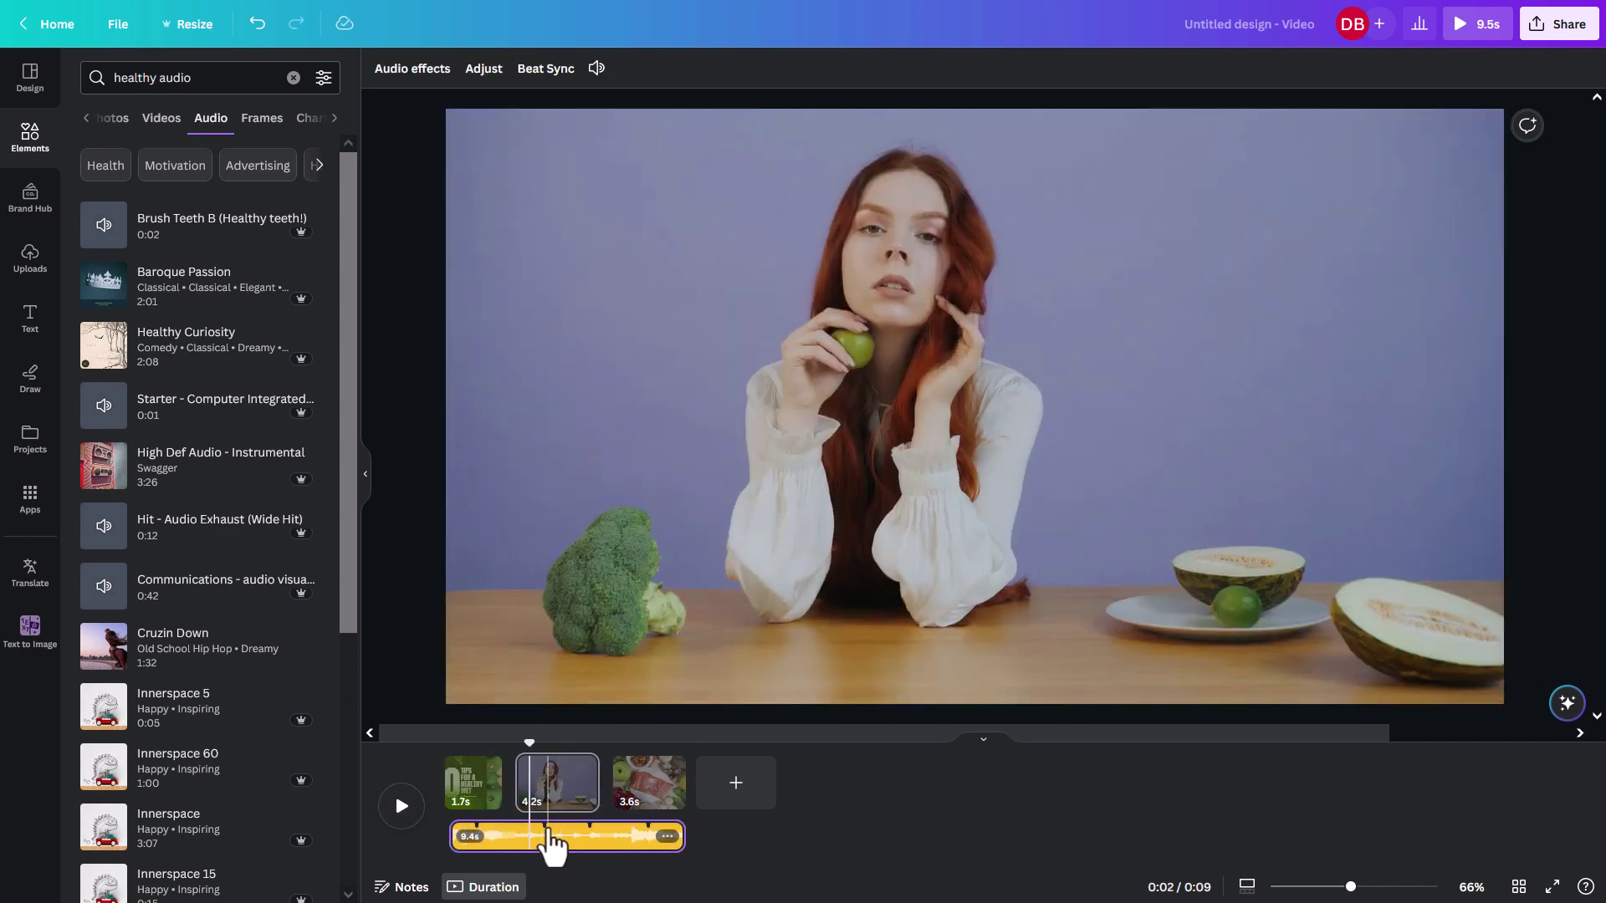
click(545, 70)
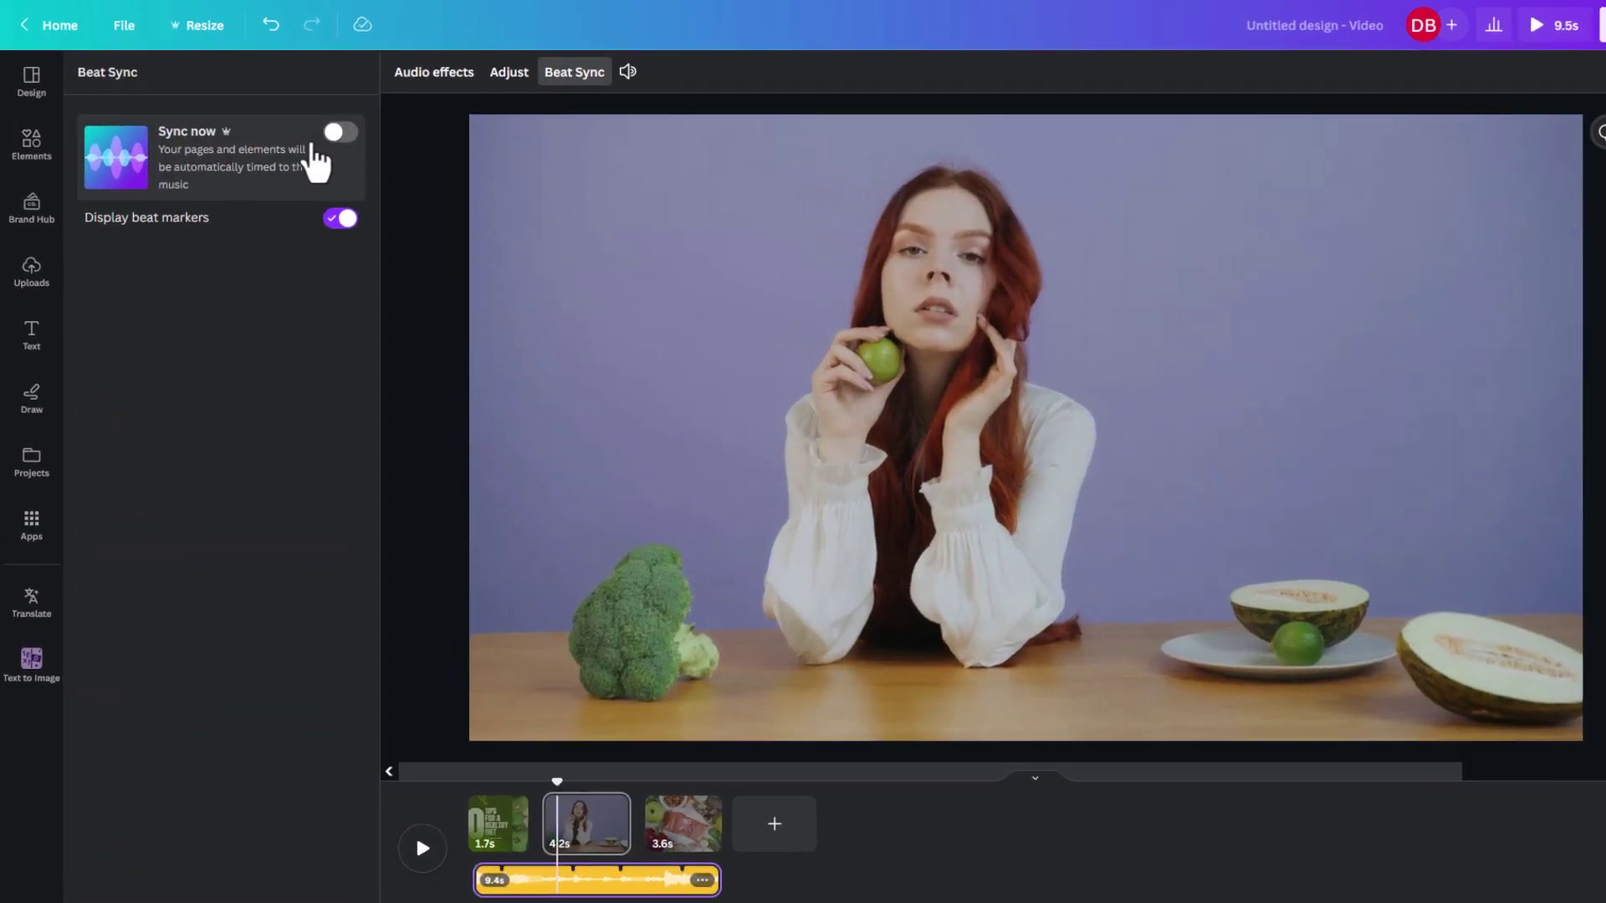
click(343, 132)
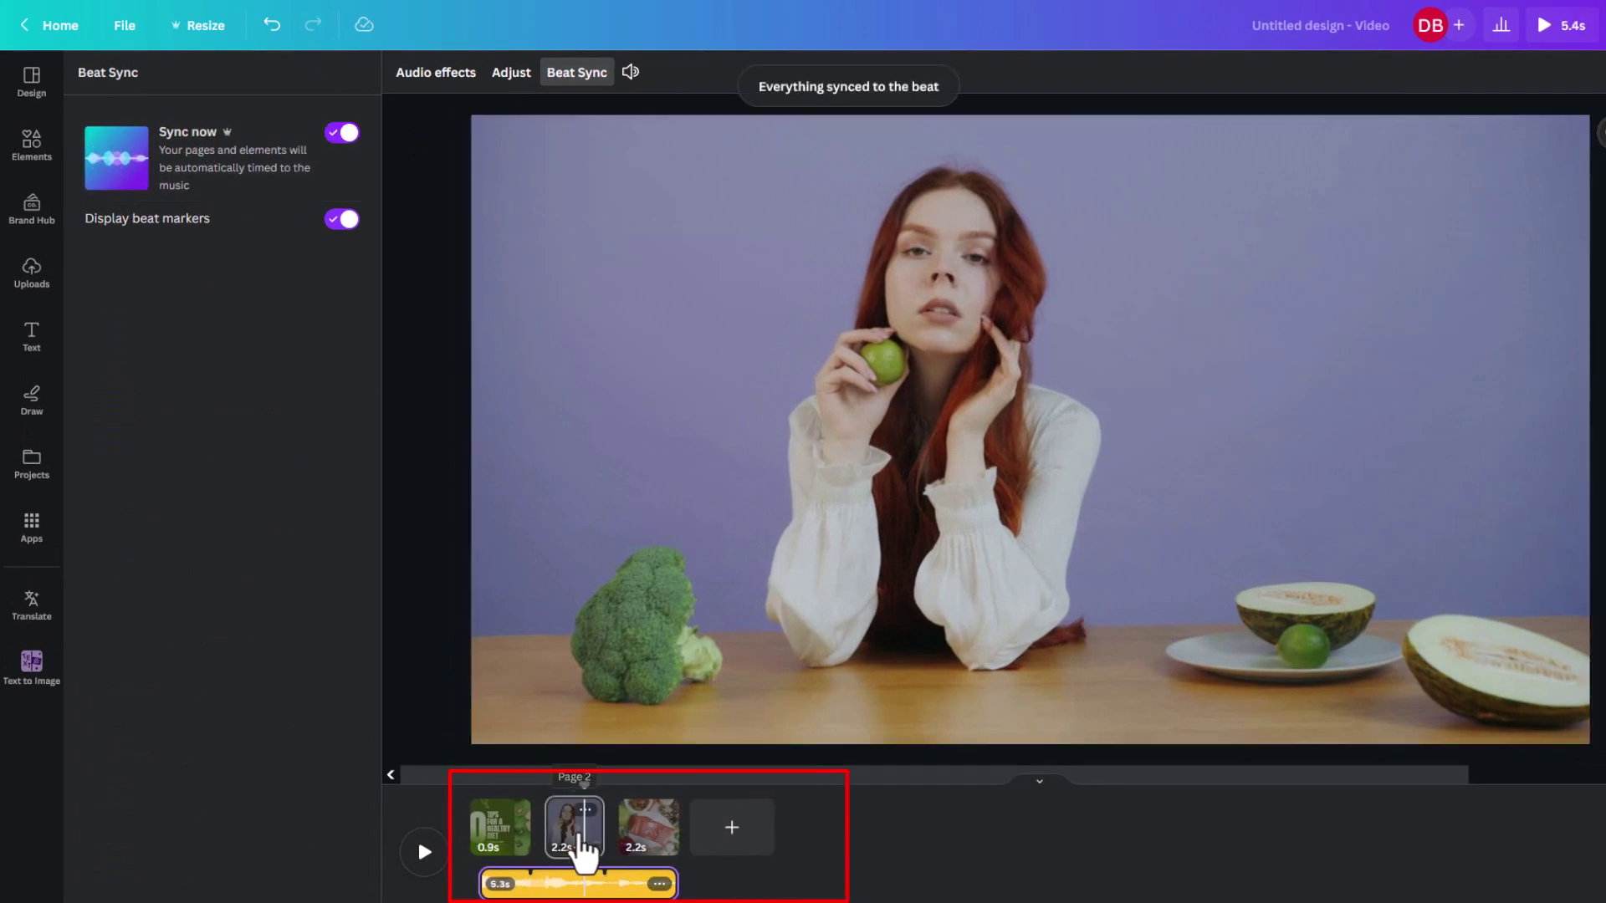
mouse_move(590, 853)
mouse_down()
mouse_move(527, 808)
mouse_move(571, 829)
mouse_up()
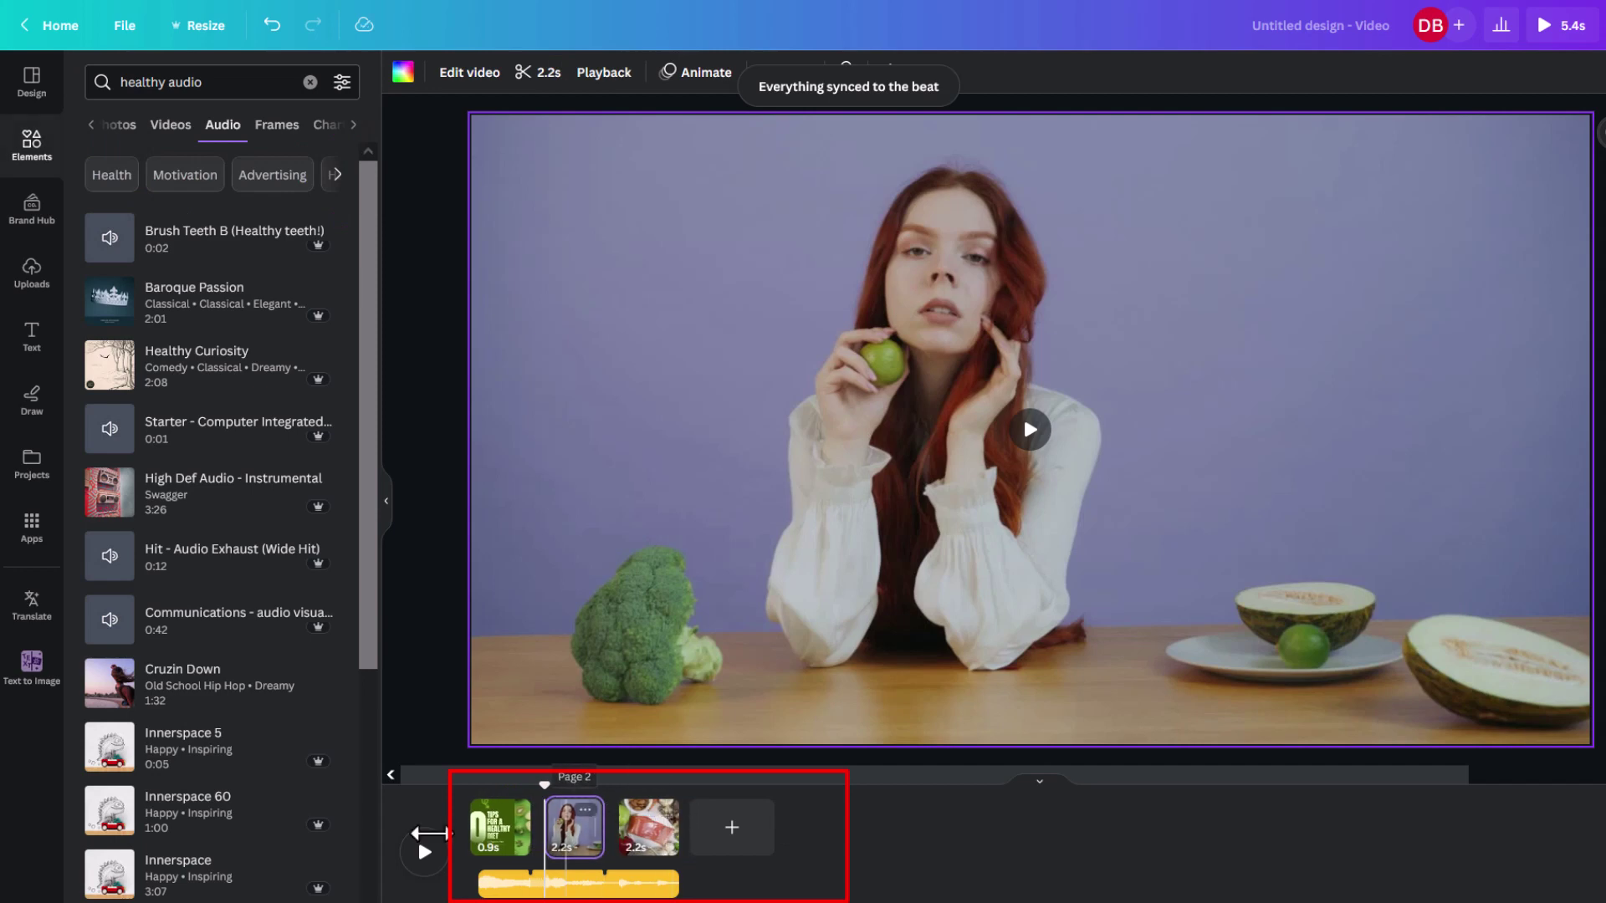
click(424, 865)
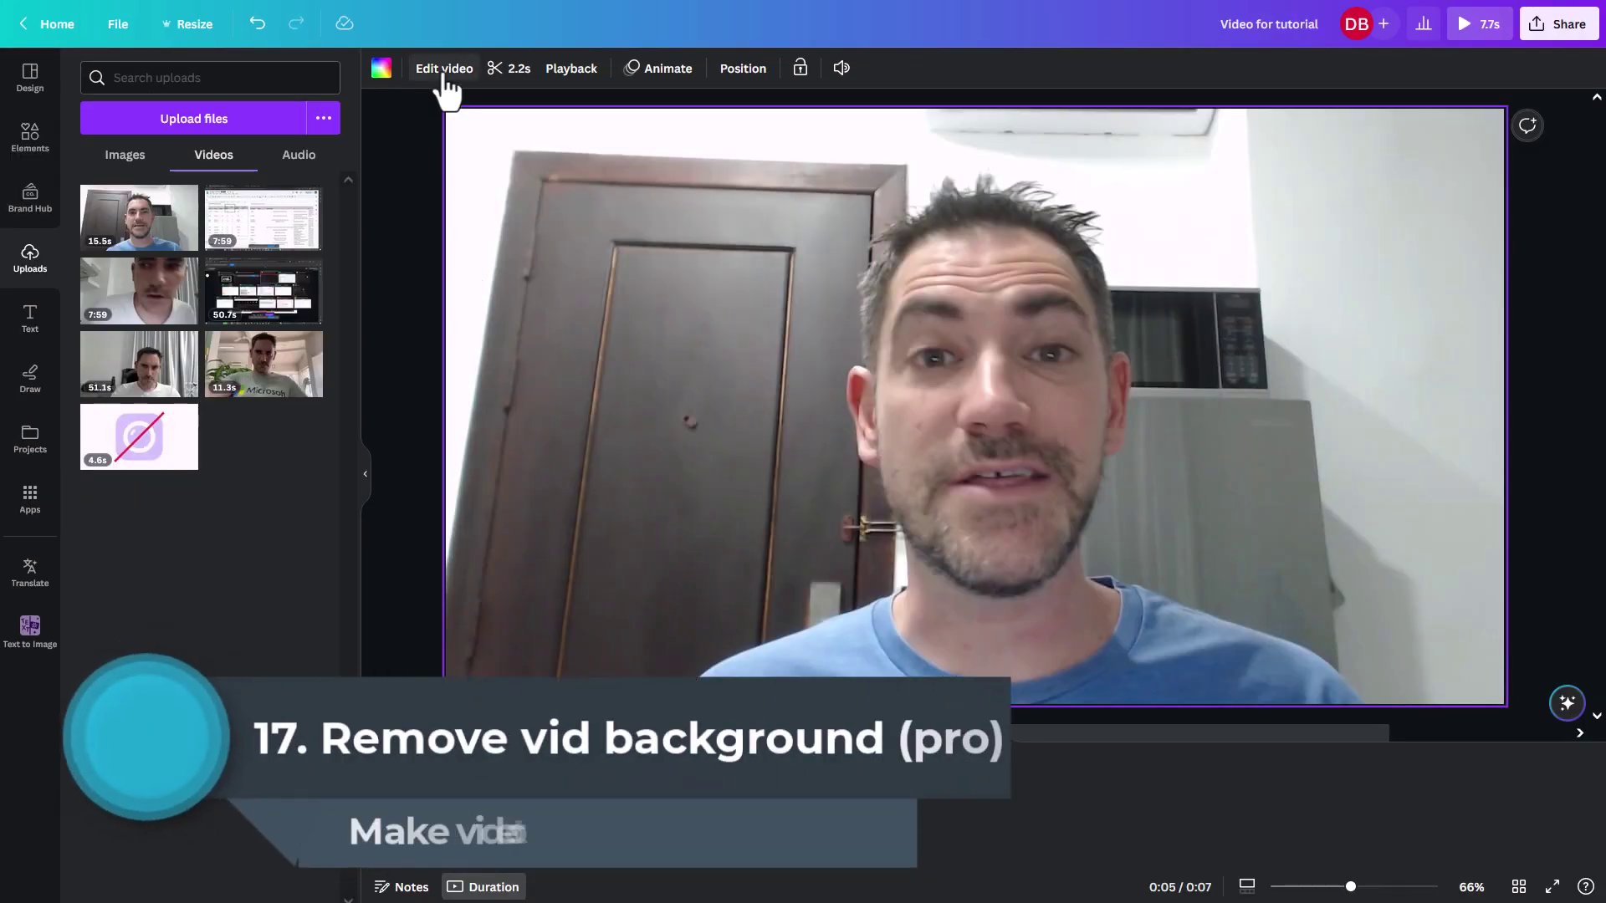
Apply Background Remover to the talking-head video and play it to check the cutout.
click(440, 68)
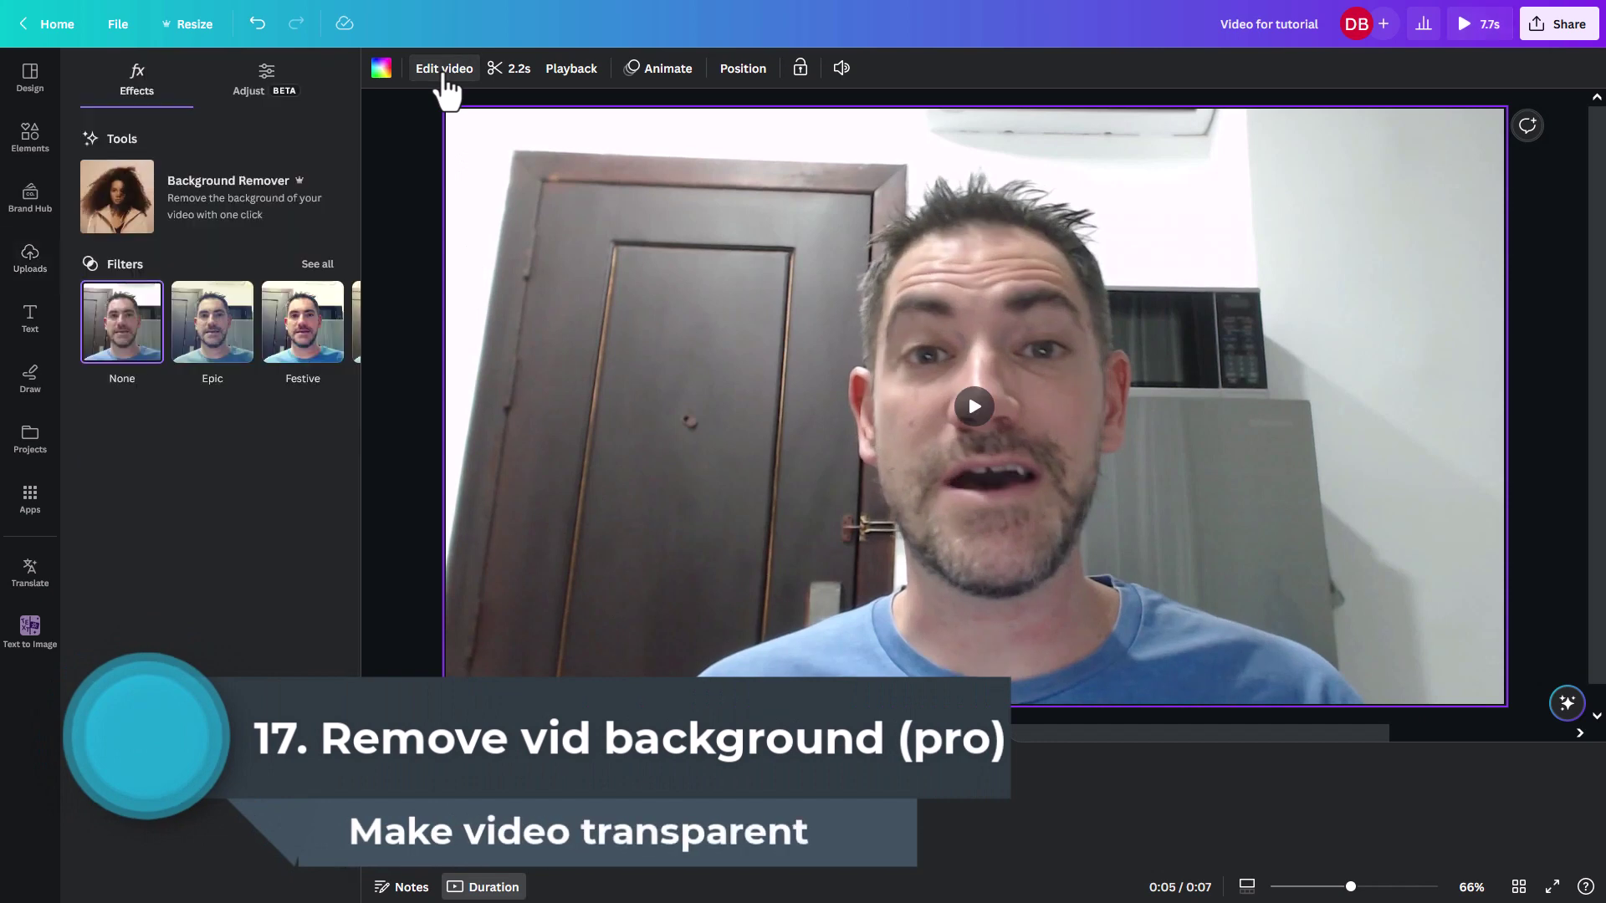
click(165, 213)
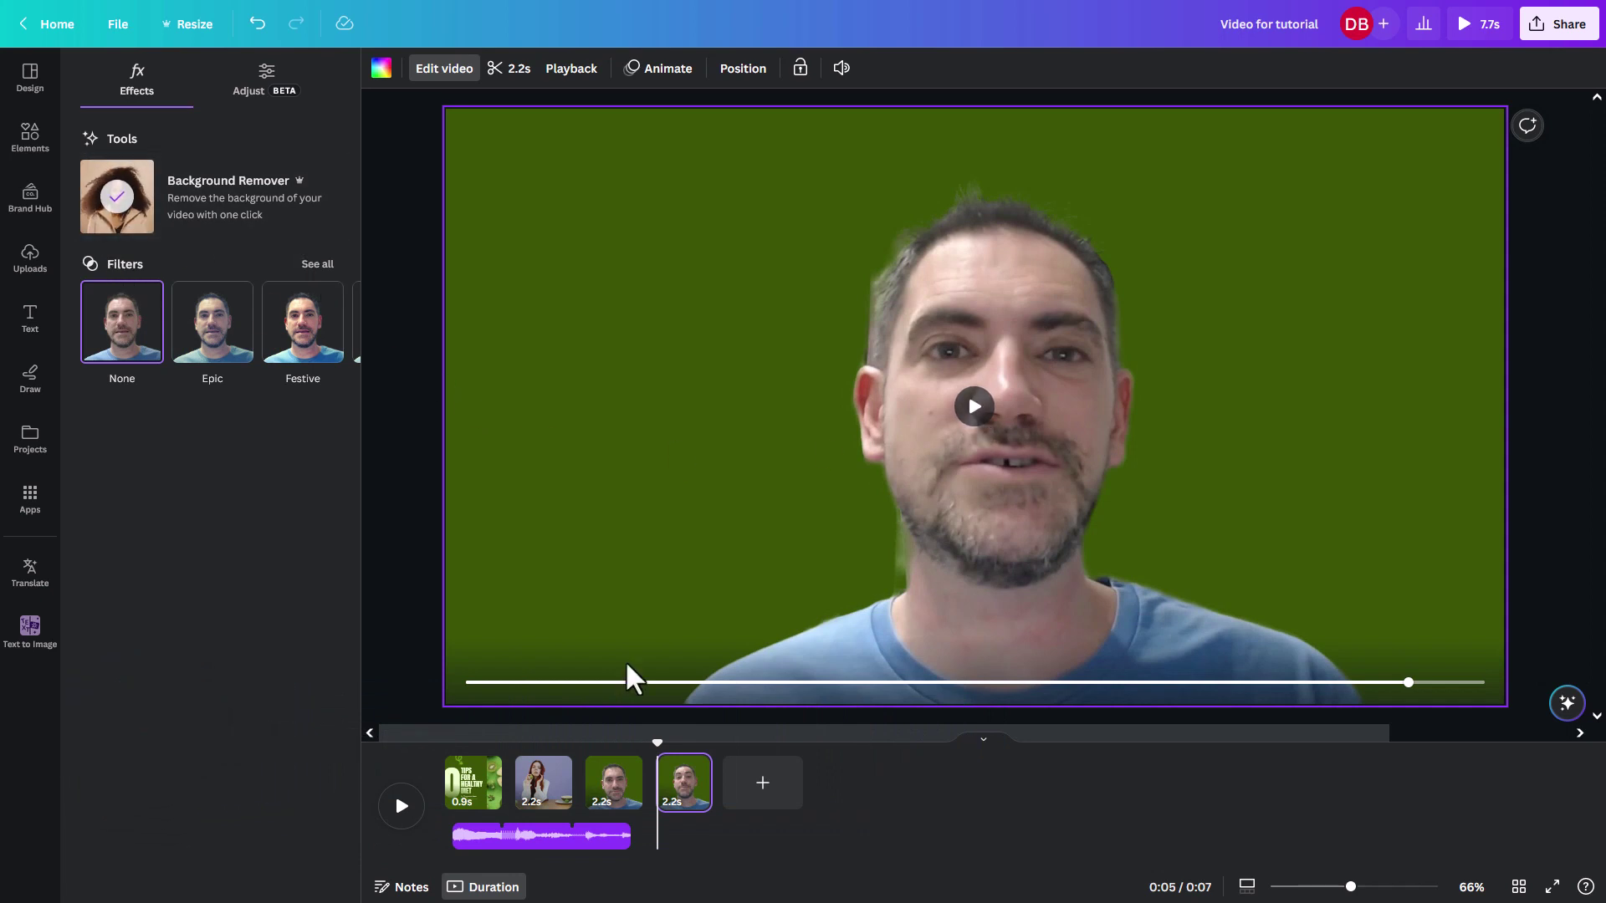
click(401, 805)
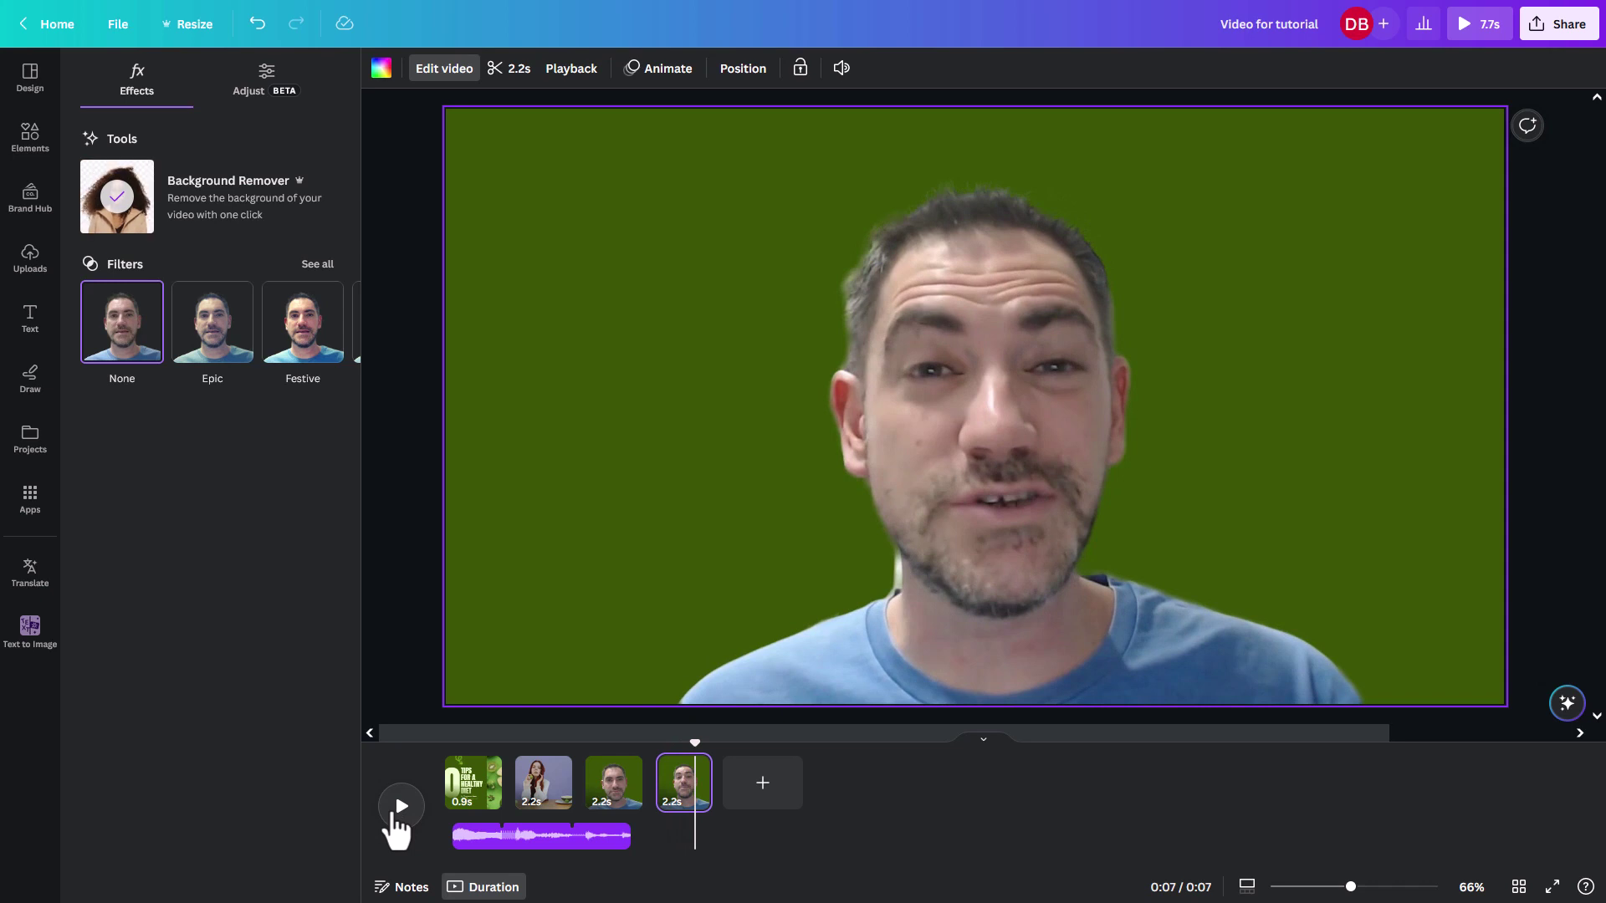
key(Escape)
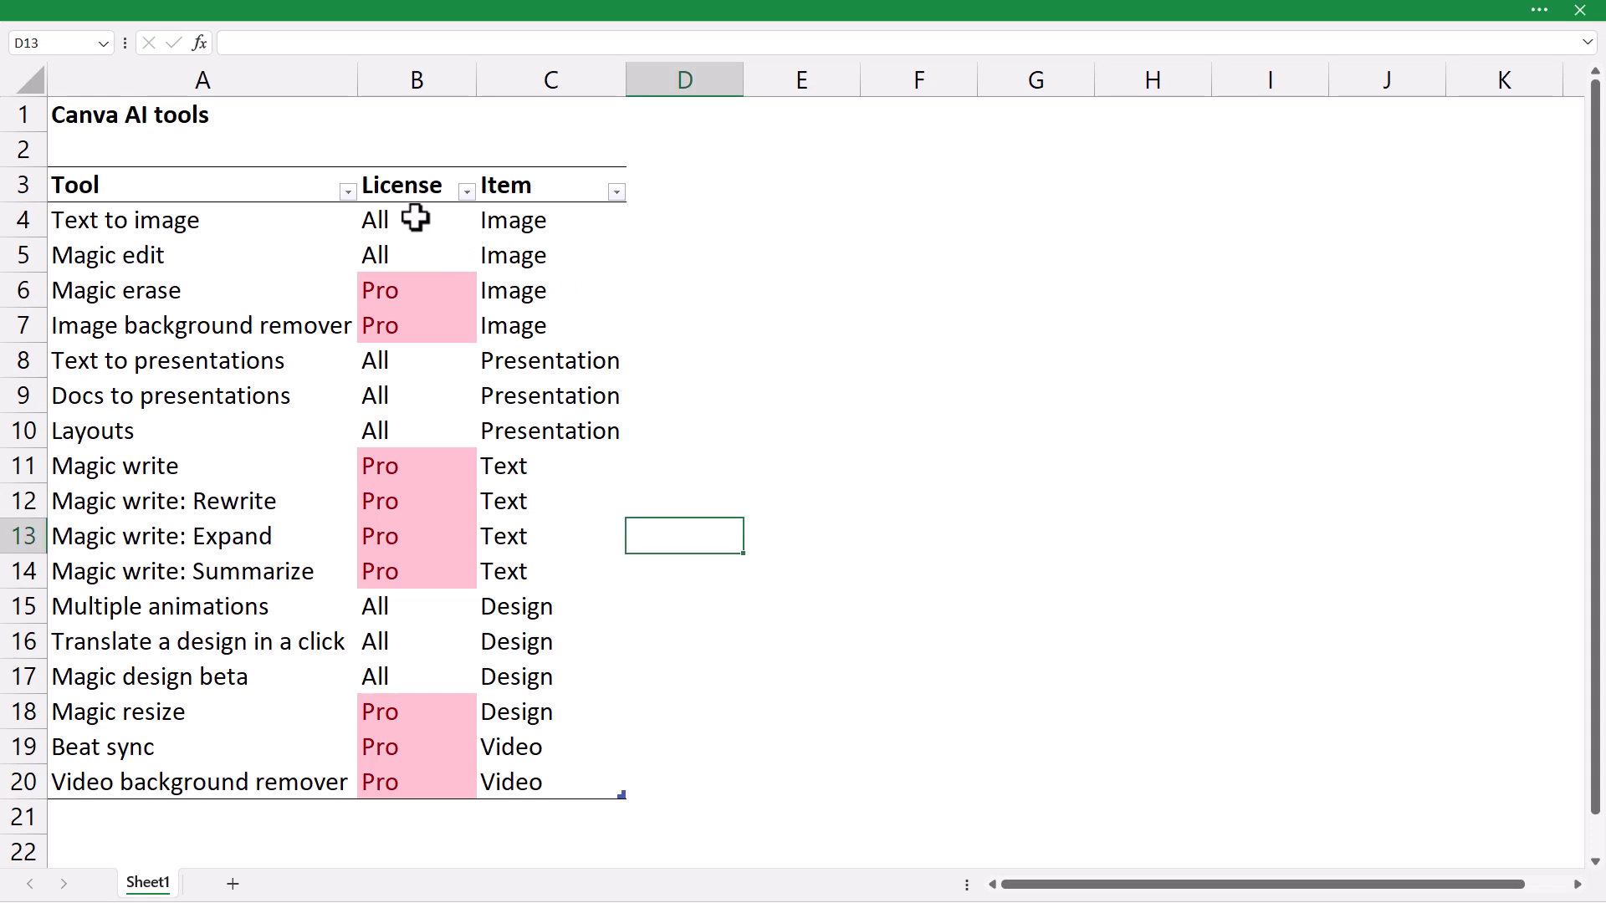
drag(416, 218, 423, 253)
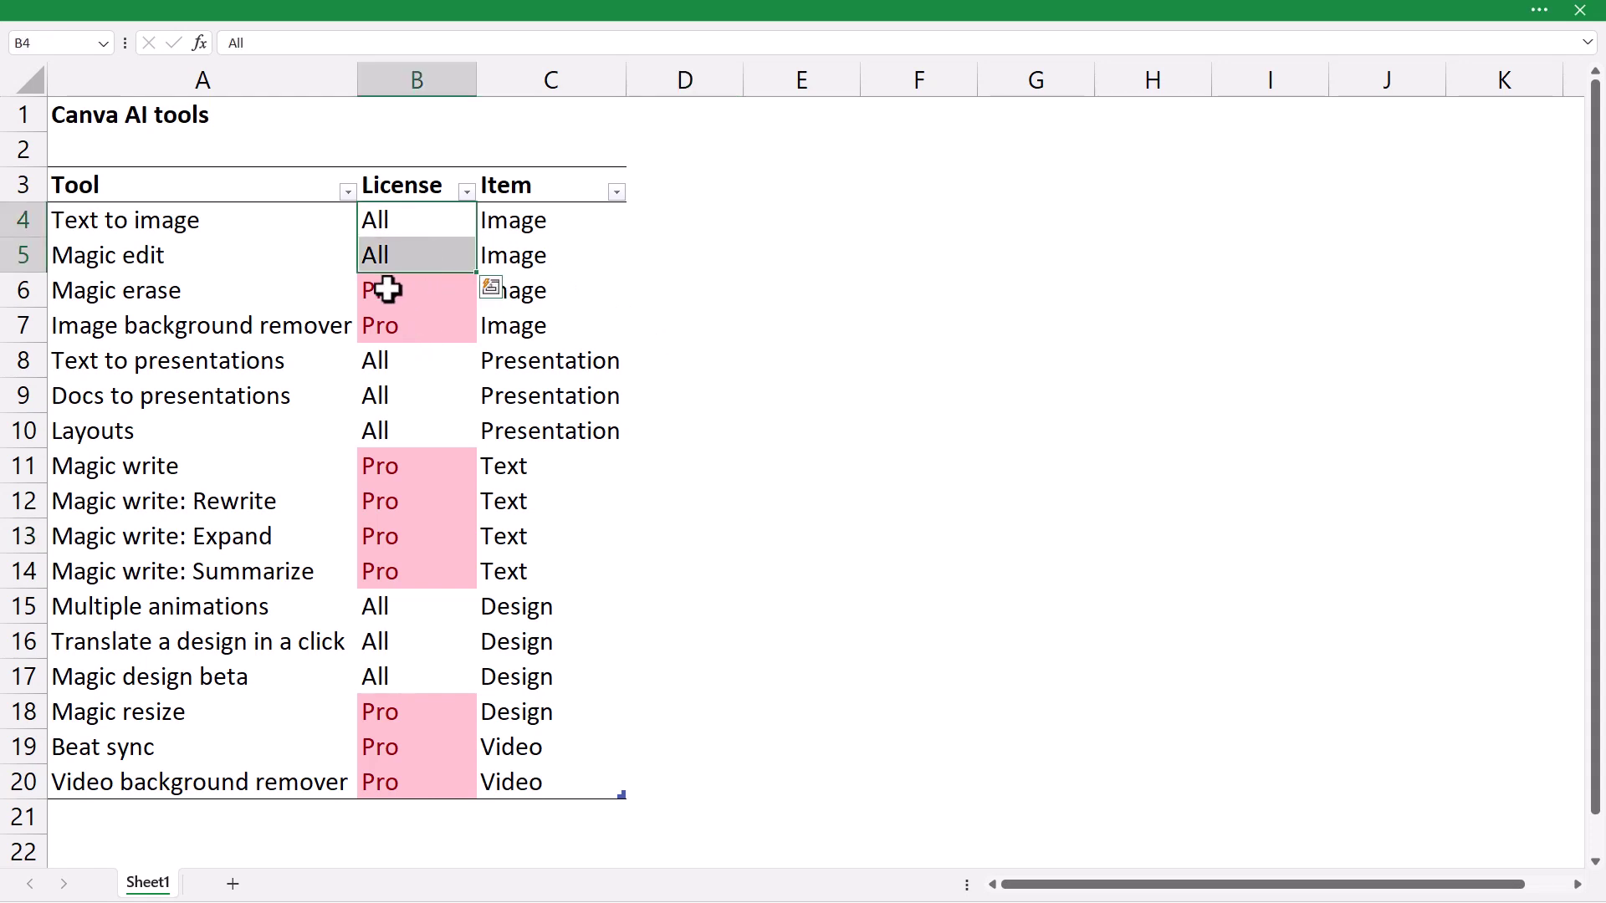
click(397, 362)
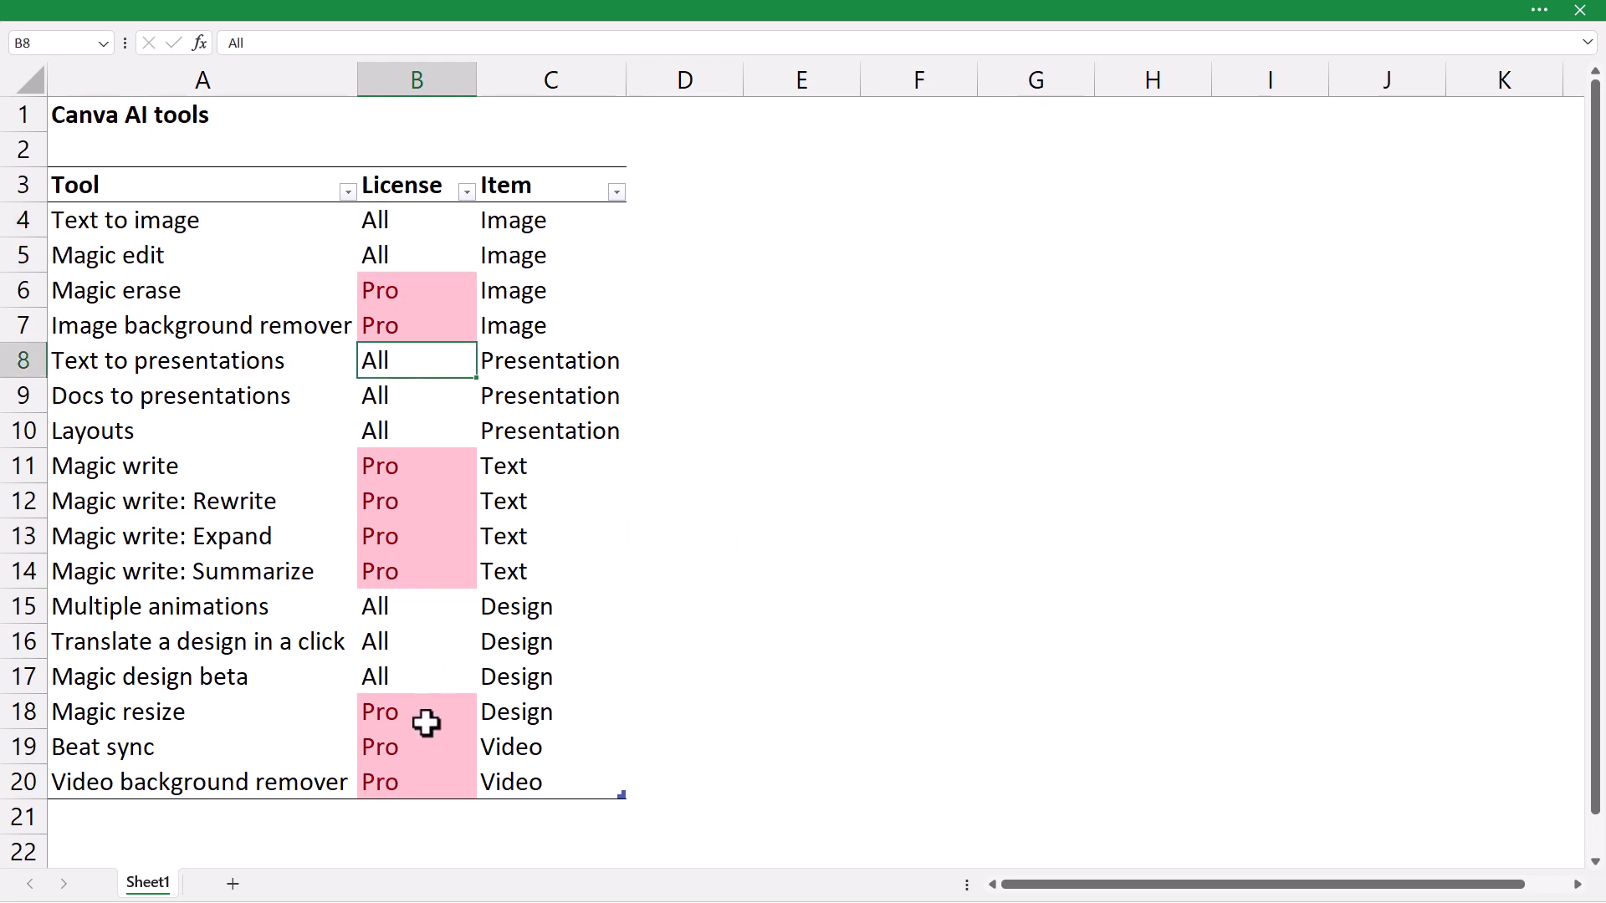